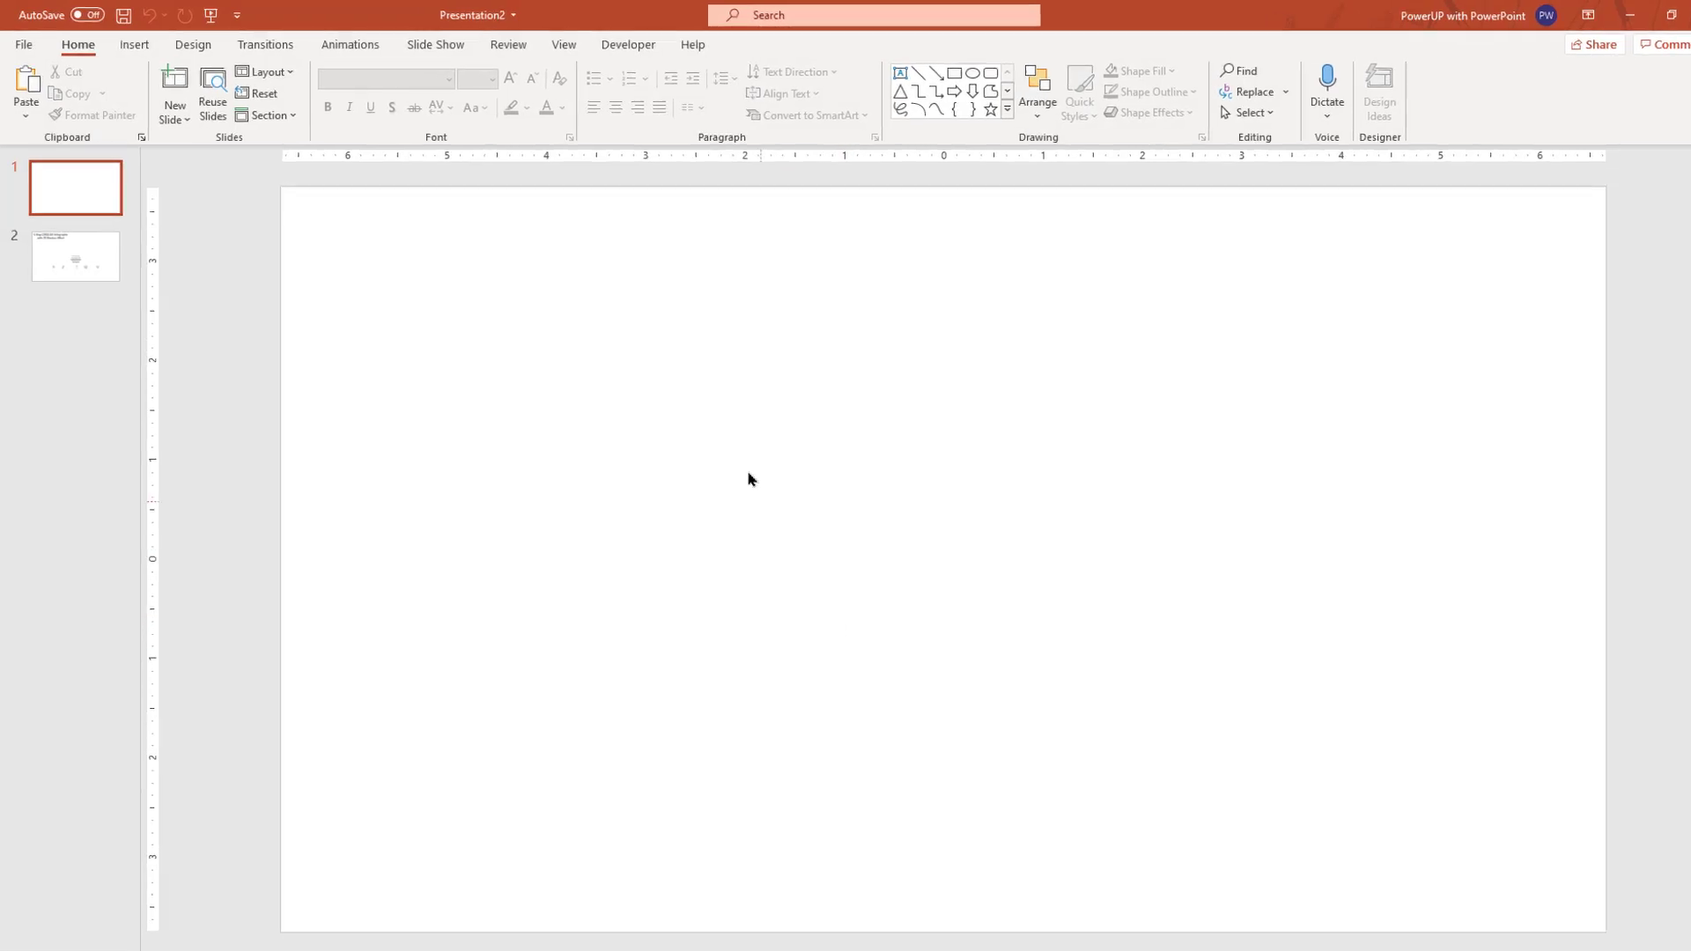
# Turn on guides and give the slide background a 0° gradient fill with the extra stops removed.
pyautogui.click(549, 44)
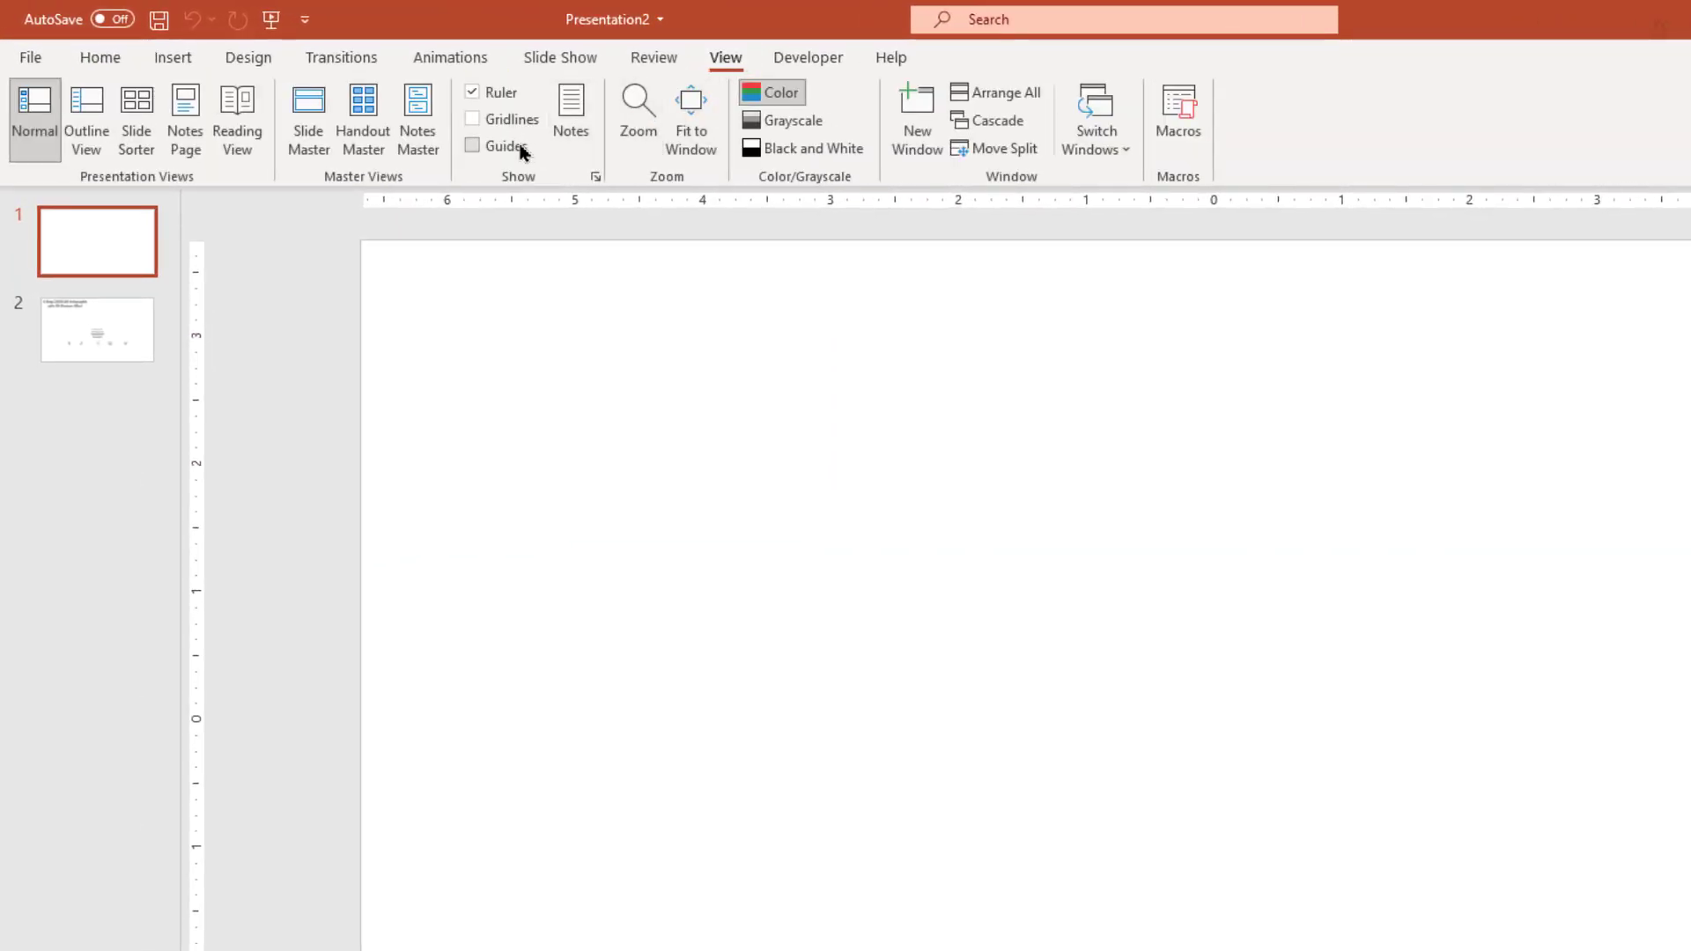
pyautogui.rightClick(1031, 392)
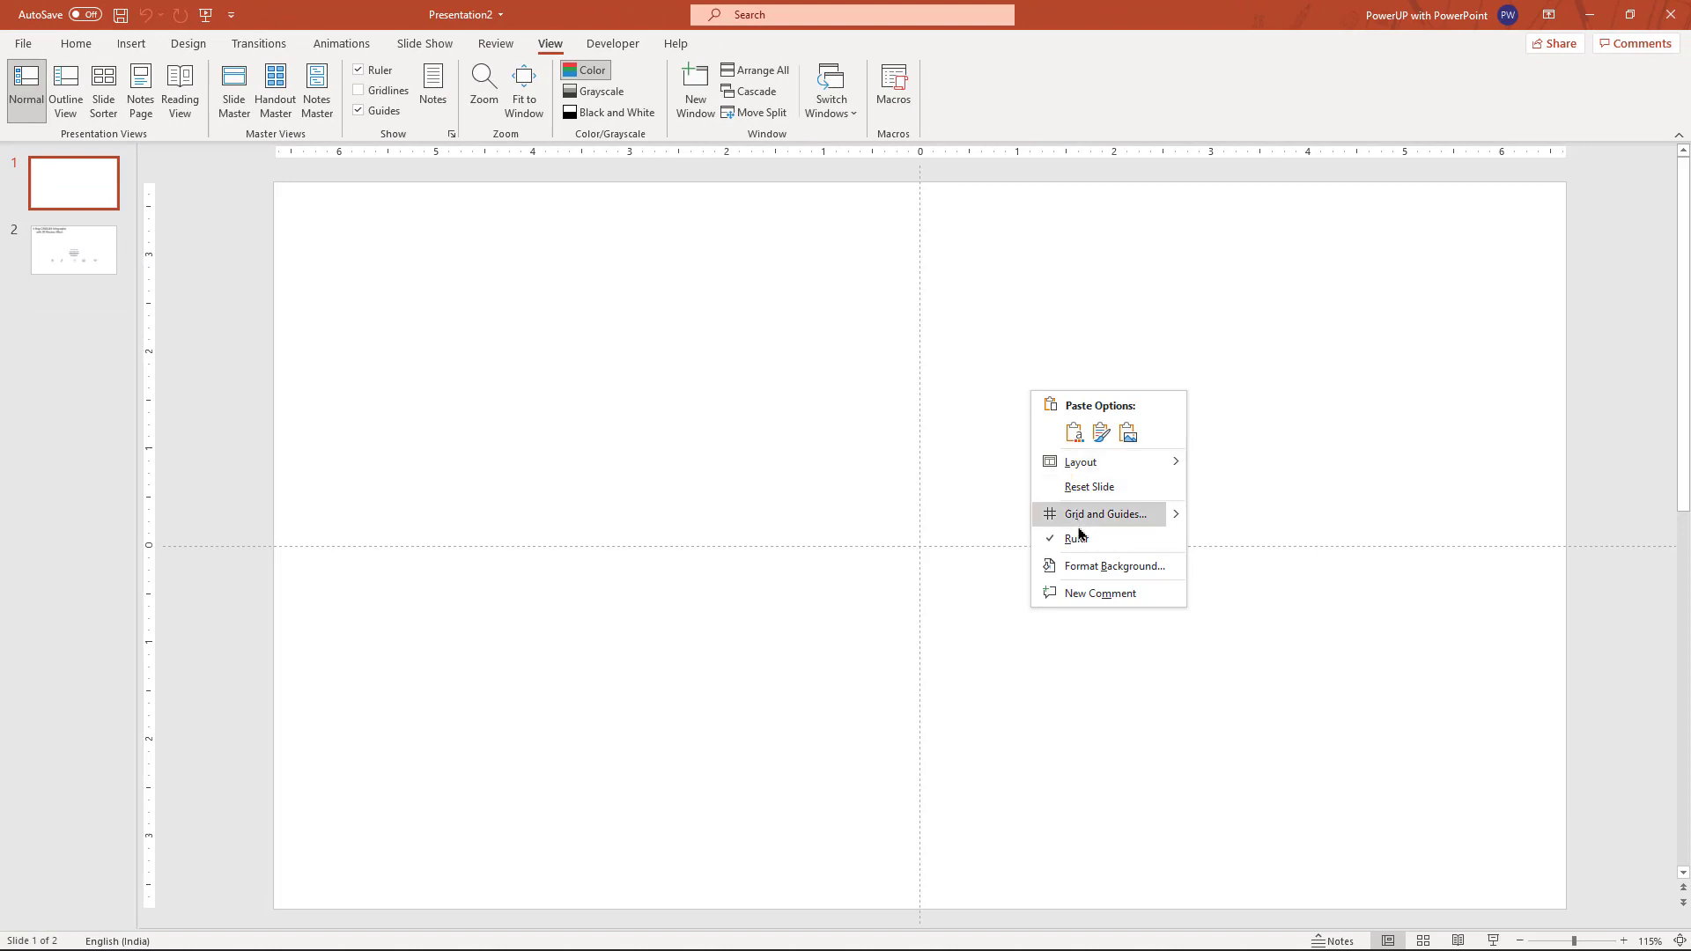
pyautogui.click(1083, 564)
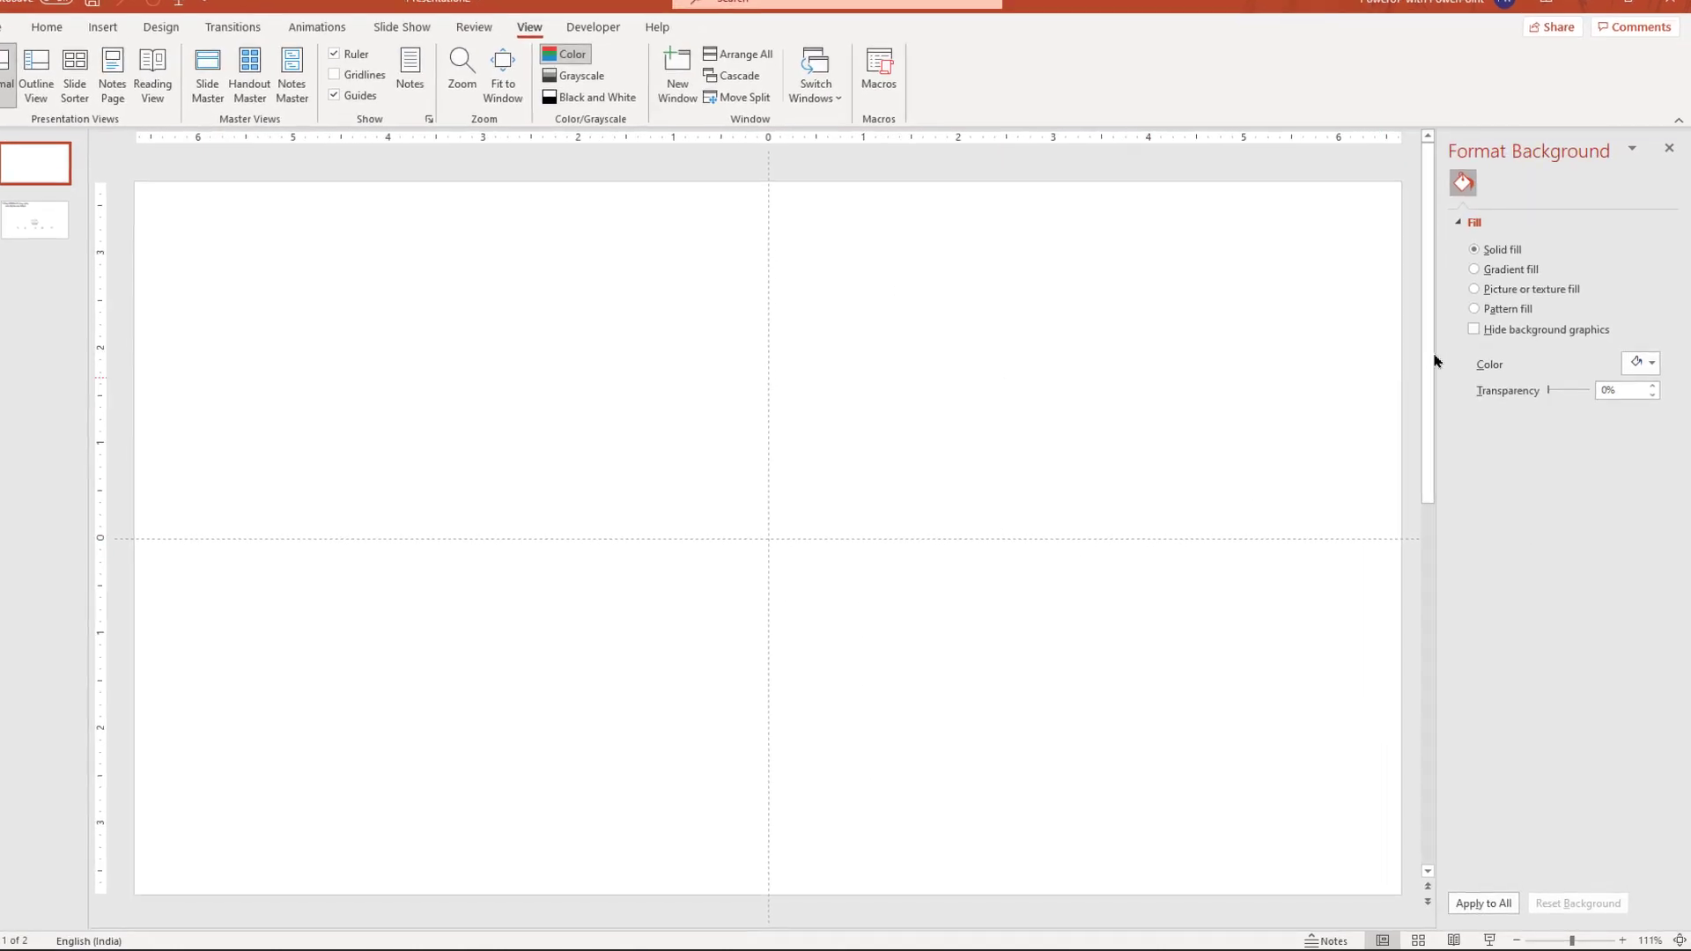
pyautogui.click(1467, 188)
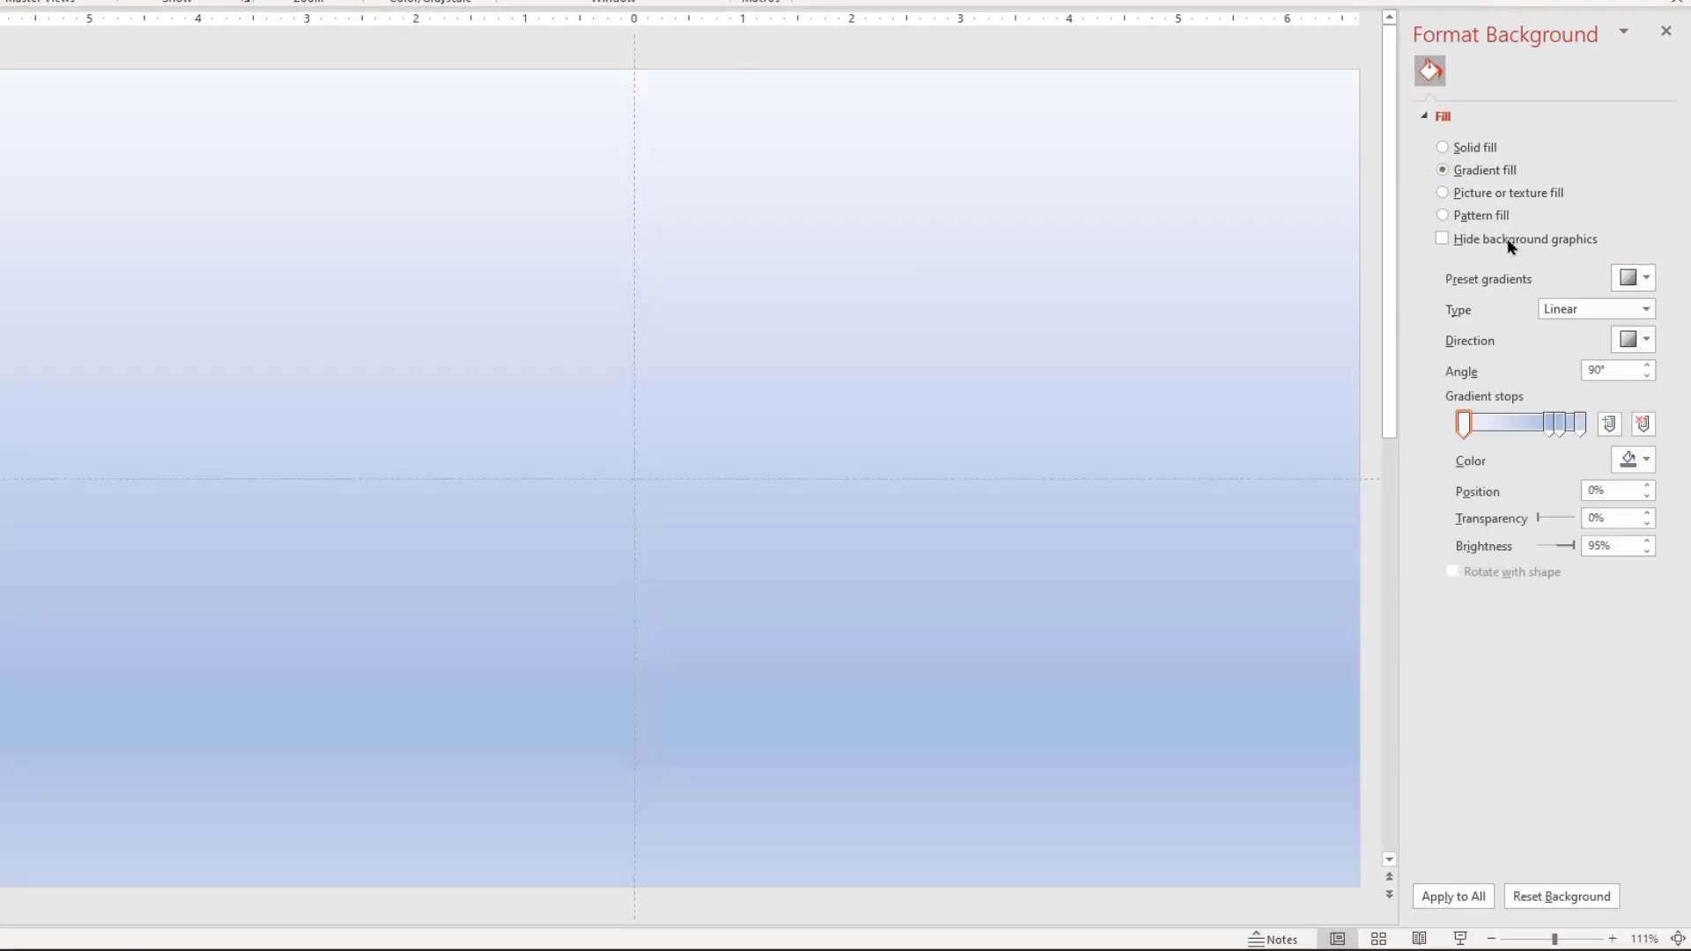
pyautogui.click(1562, 423)
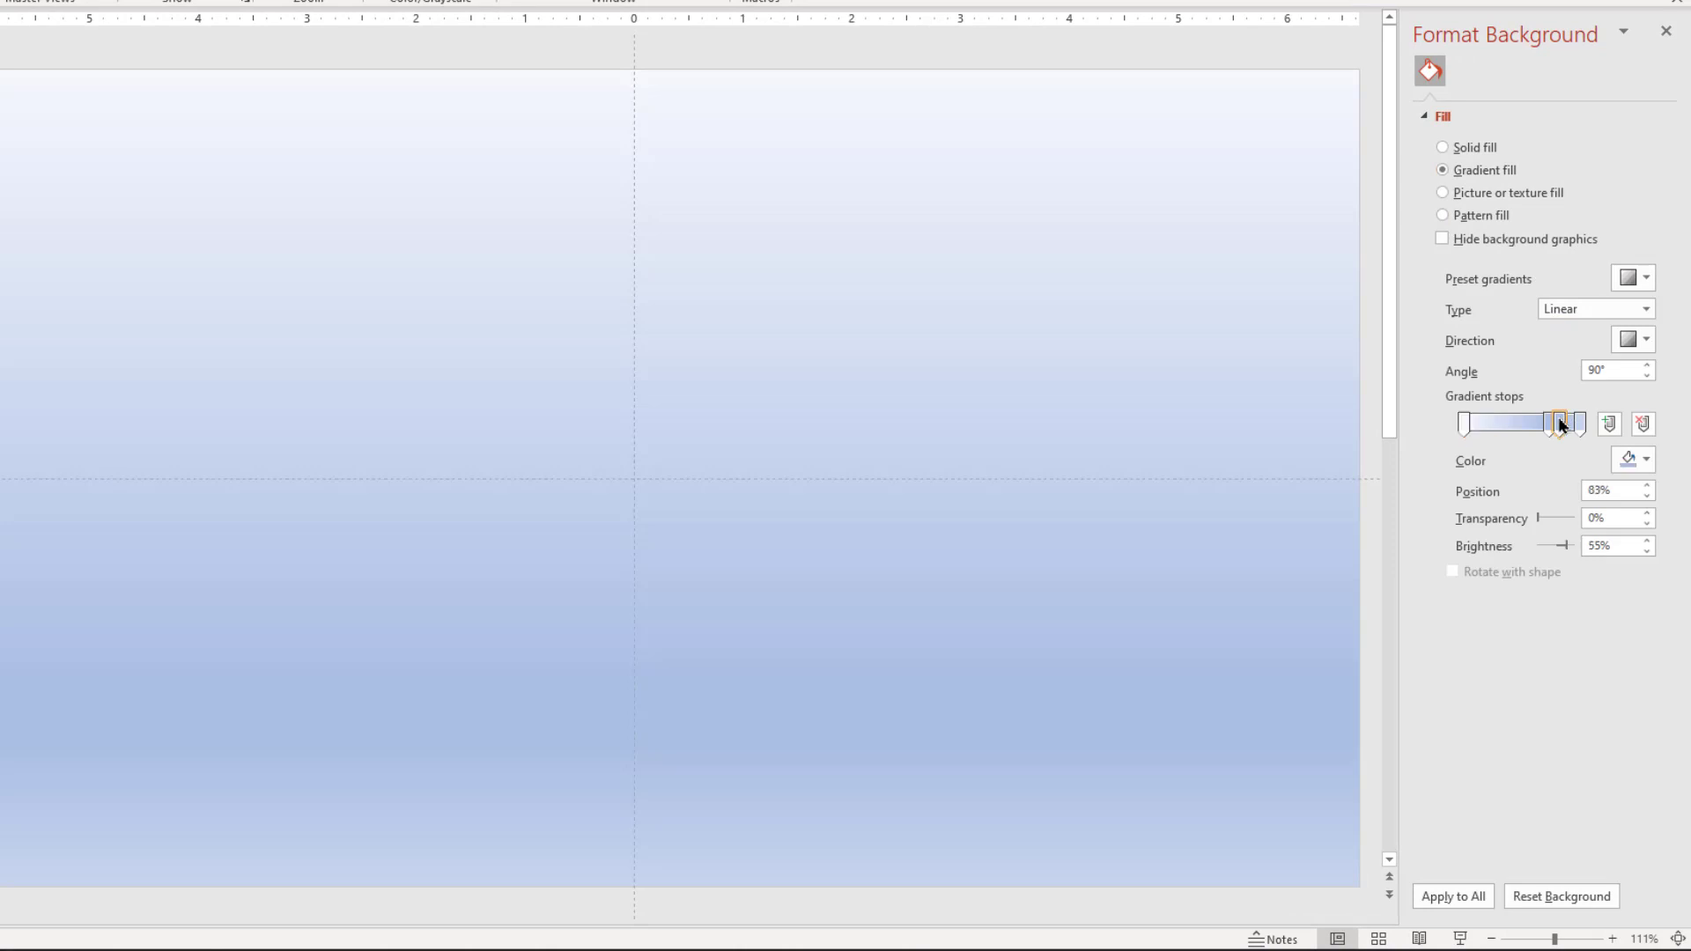
pyautogui.click(1643, 425)
pyautogui.click(1640, 343)
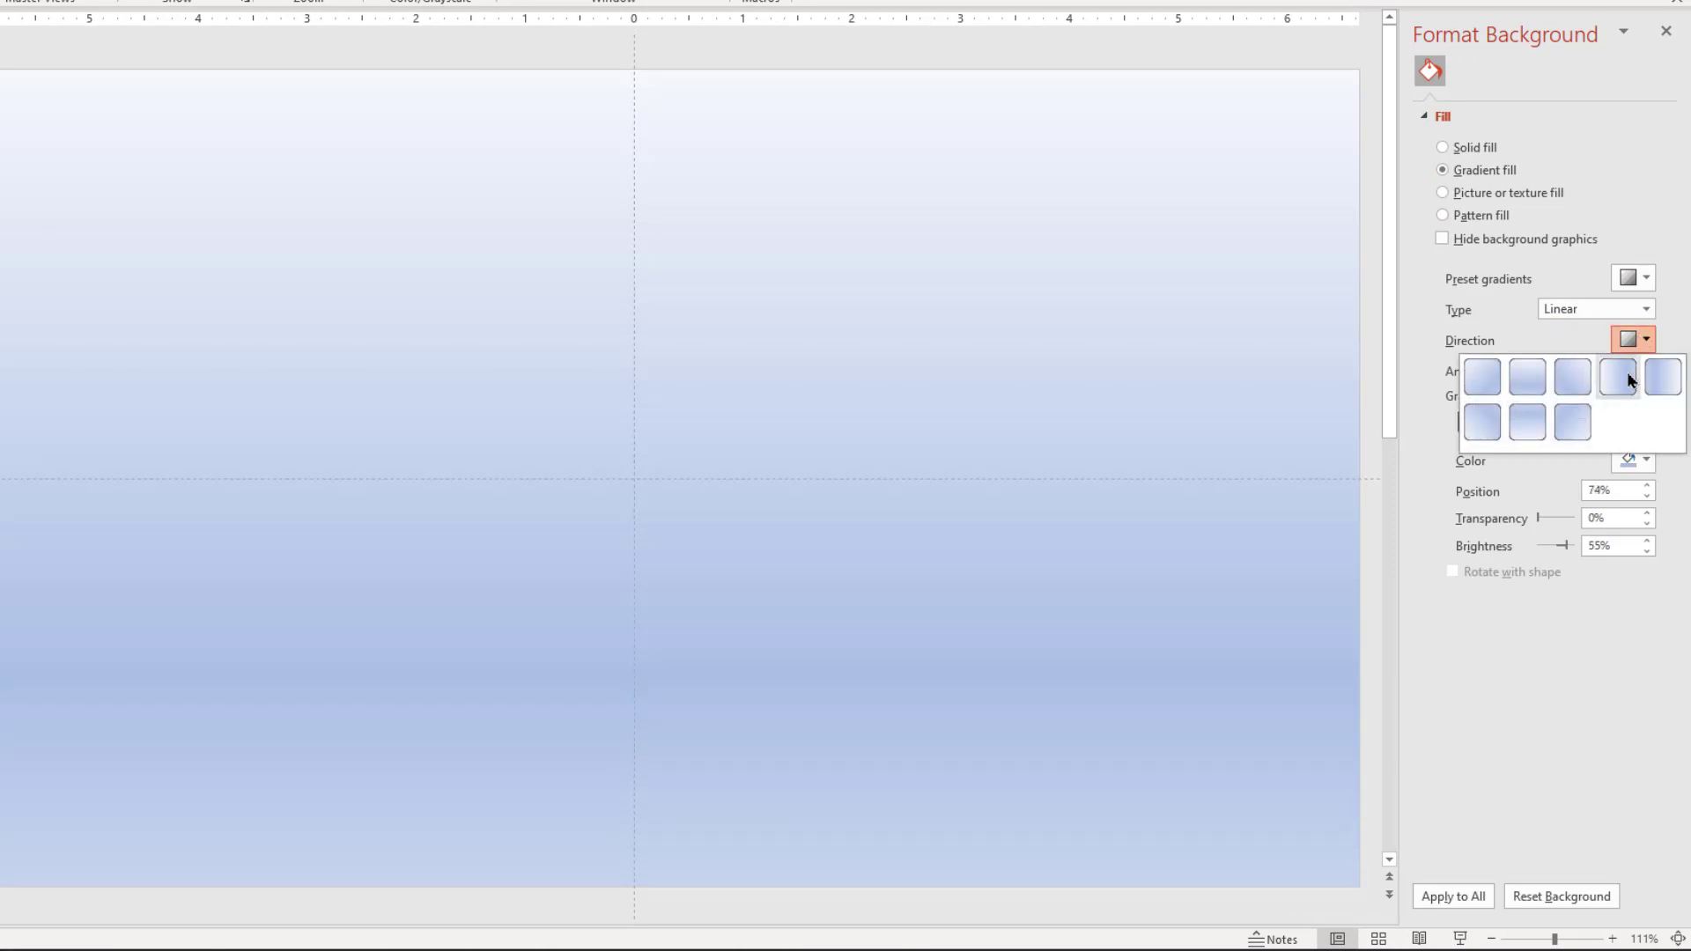
pyautogui.click(1626, 376)
# Set the three gradient stops to white, grey and light grey.
pyautogui.click(1465, 425)
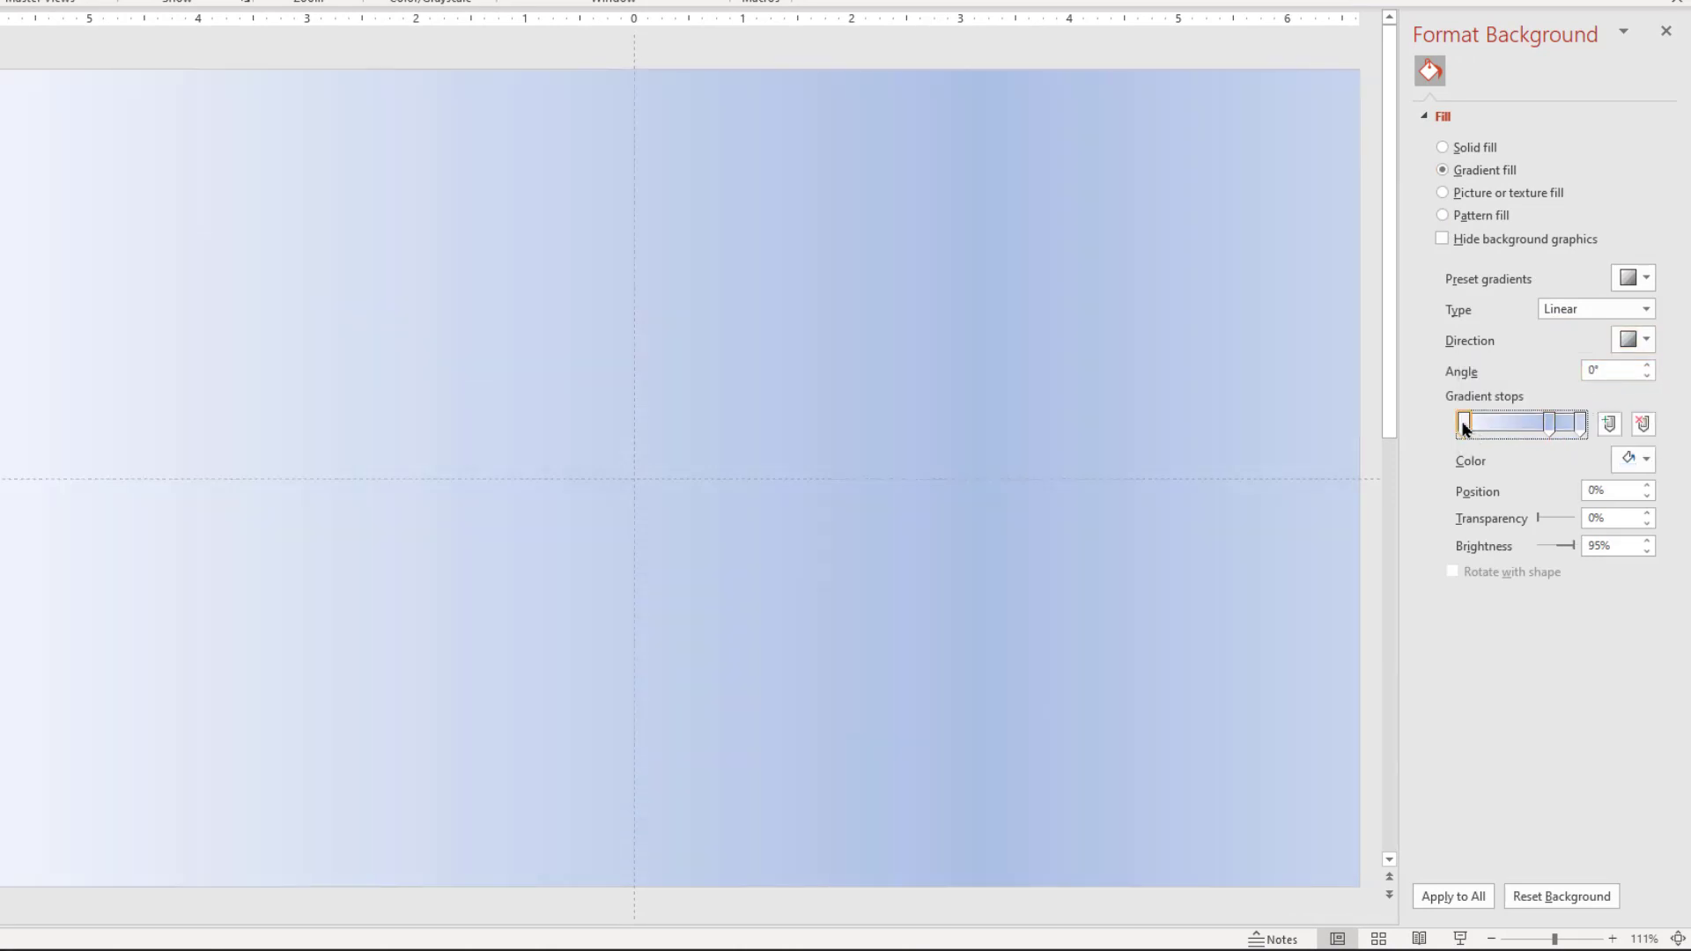
pyautogui.click(1630, 459)
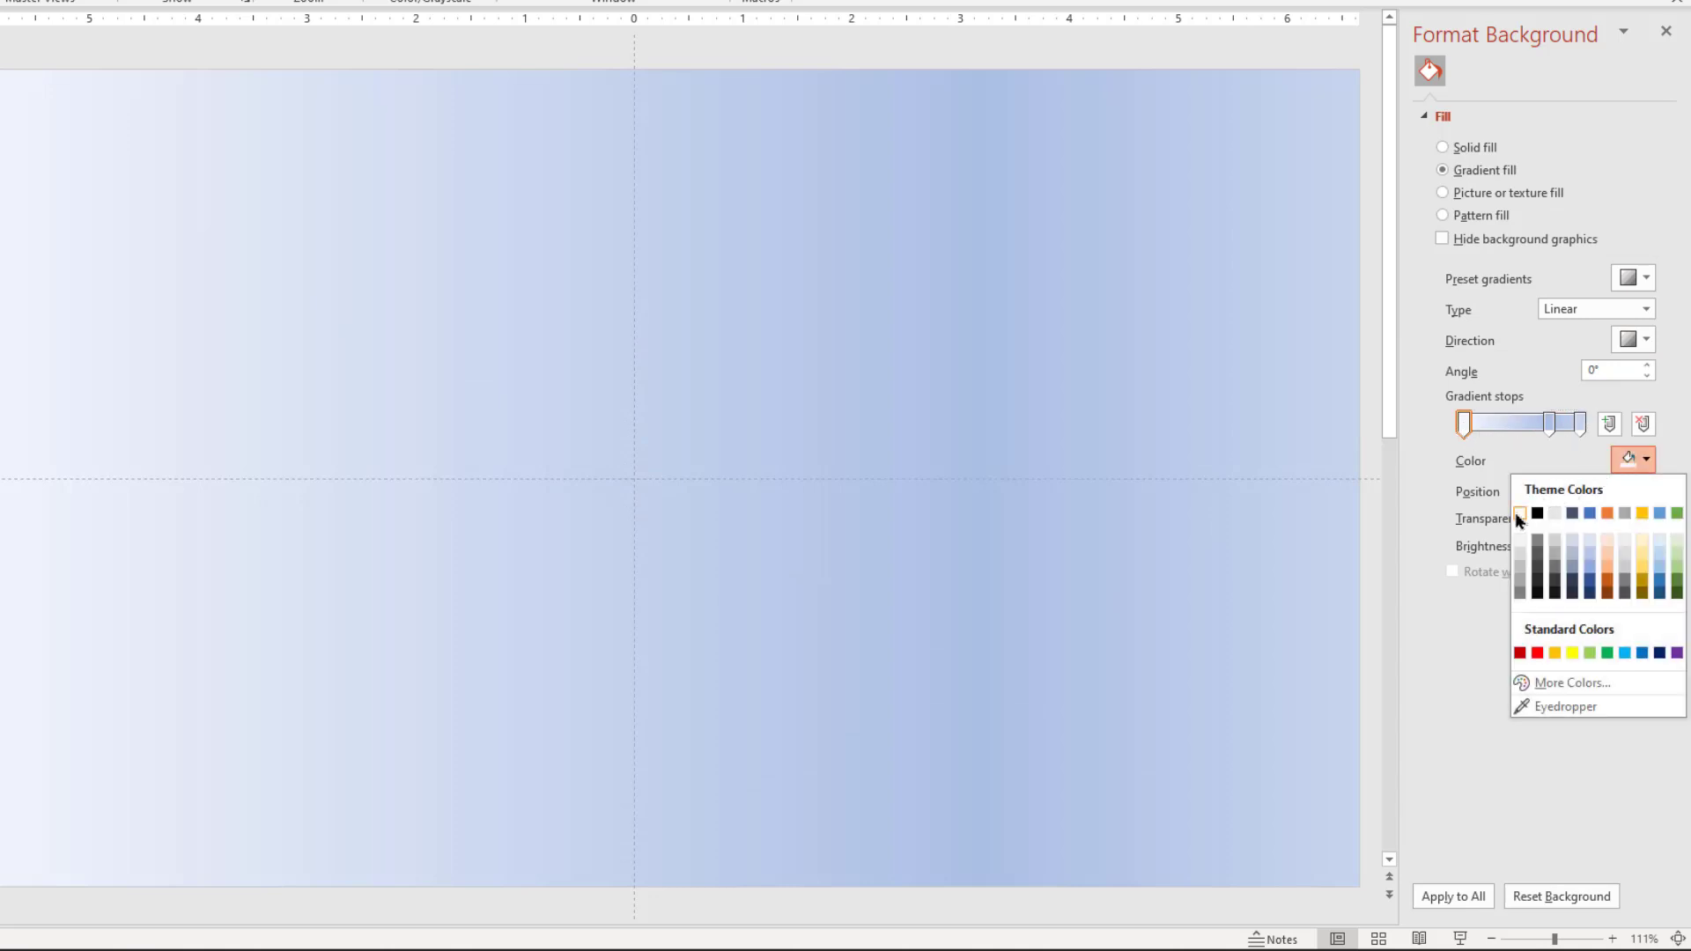
pyautogui.click(1517, 516)
pyautogui.click(1550, 425)
pyautogui.click(1631, 459)
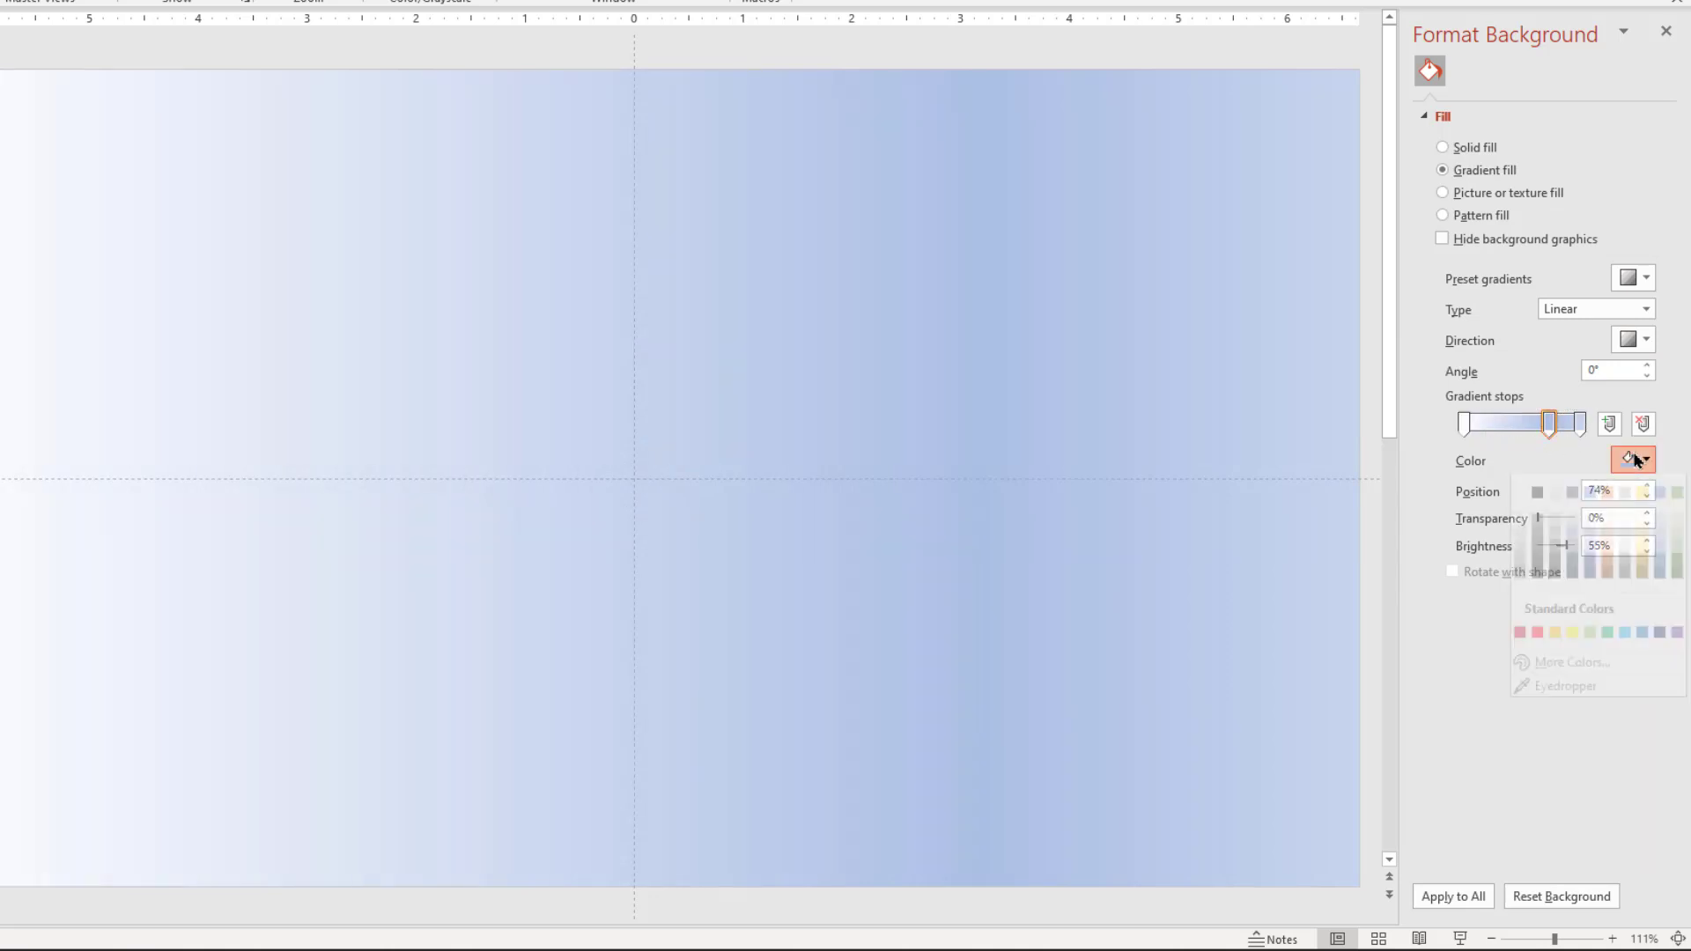
pyautogui.click(1516, 557)
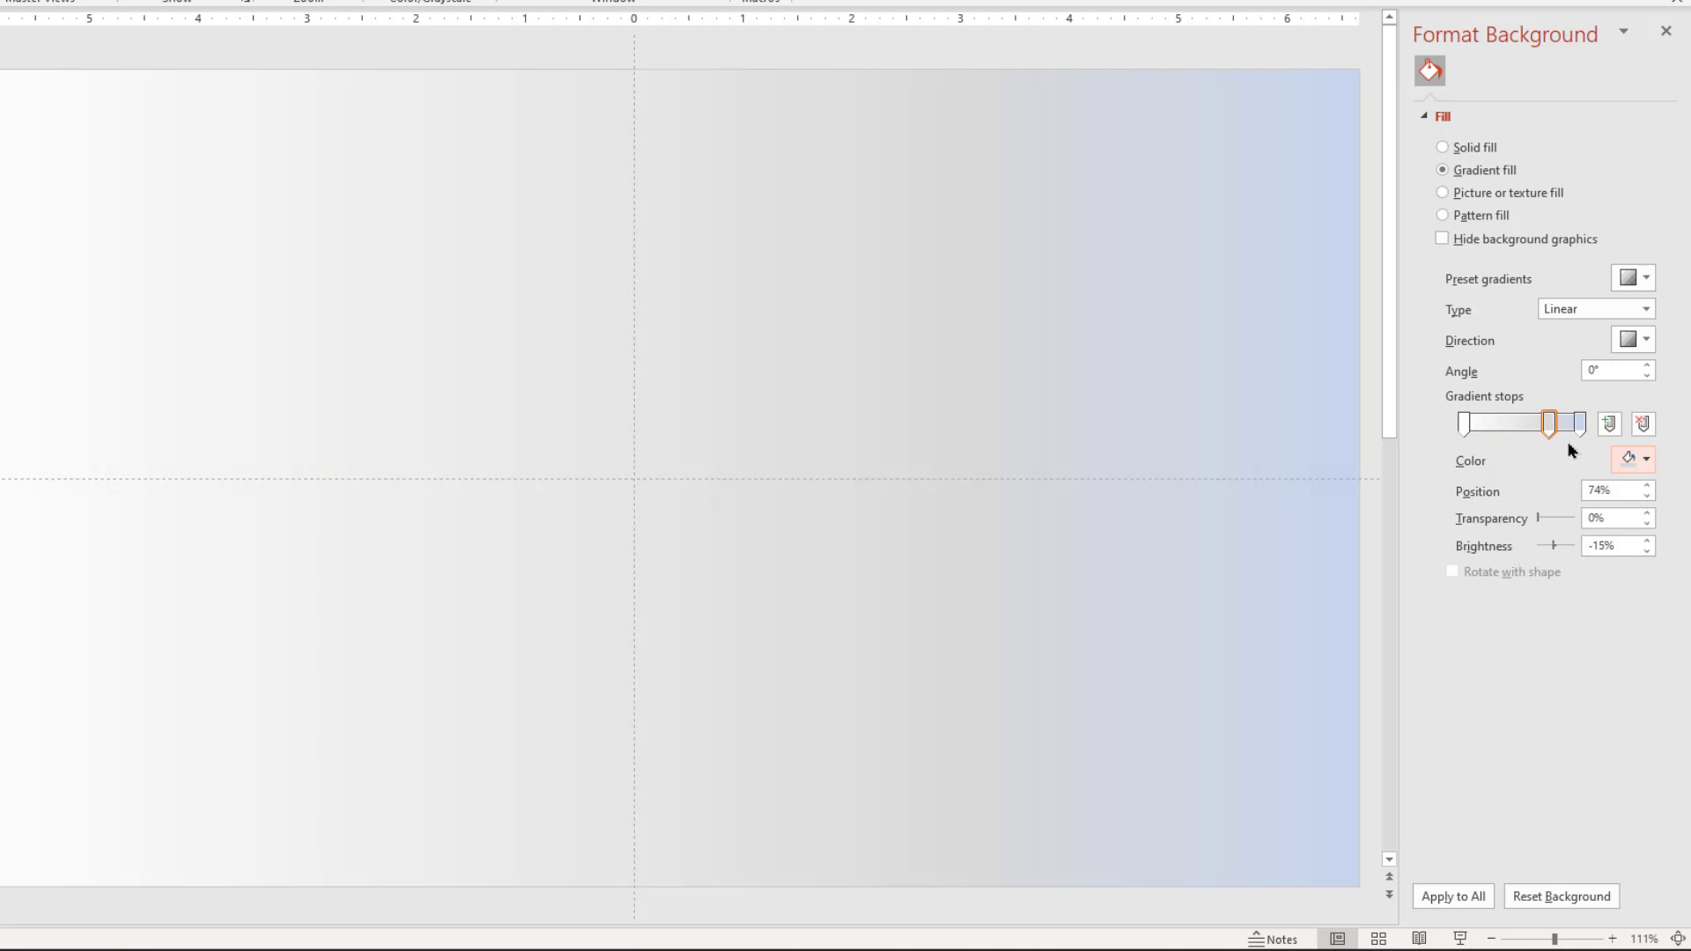
pyautogui.click(1581, 424)
pyautogui.click(1640, 462)
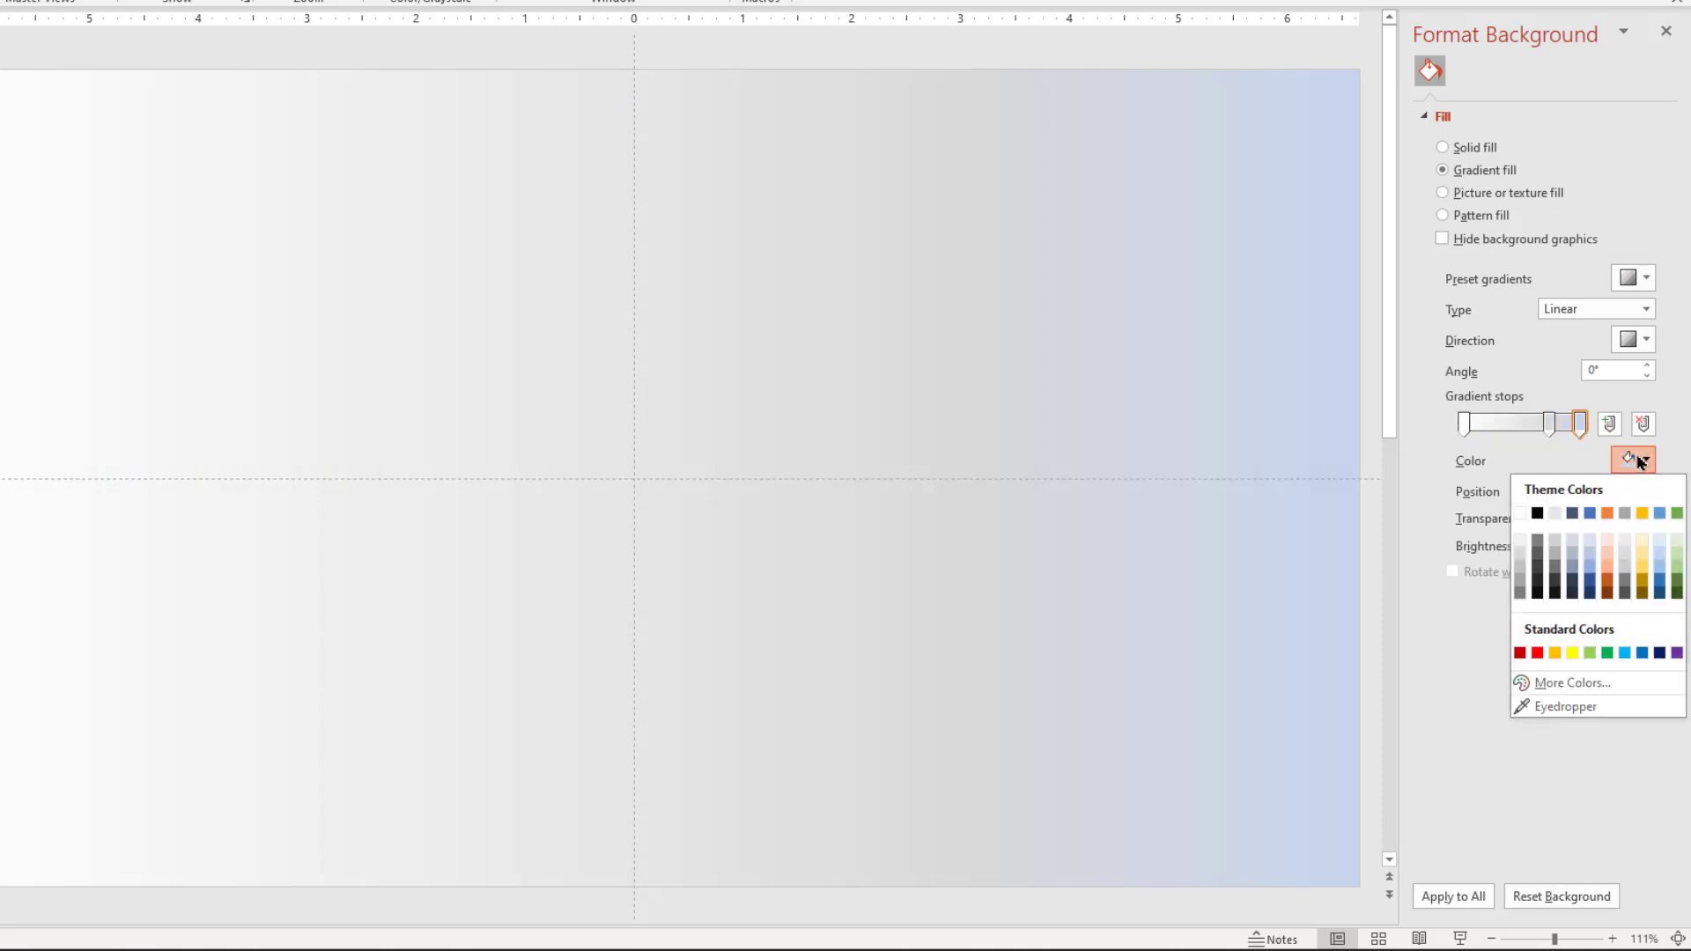
pyautogui.click(1519, 542)
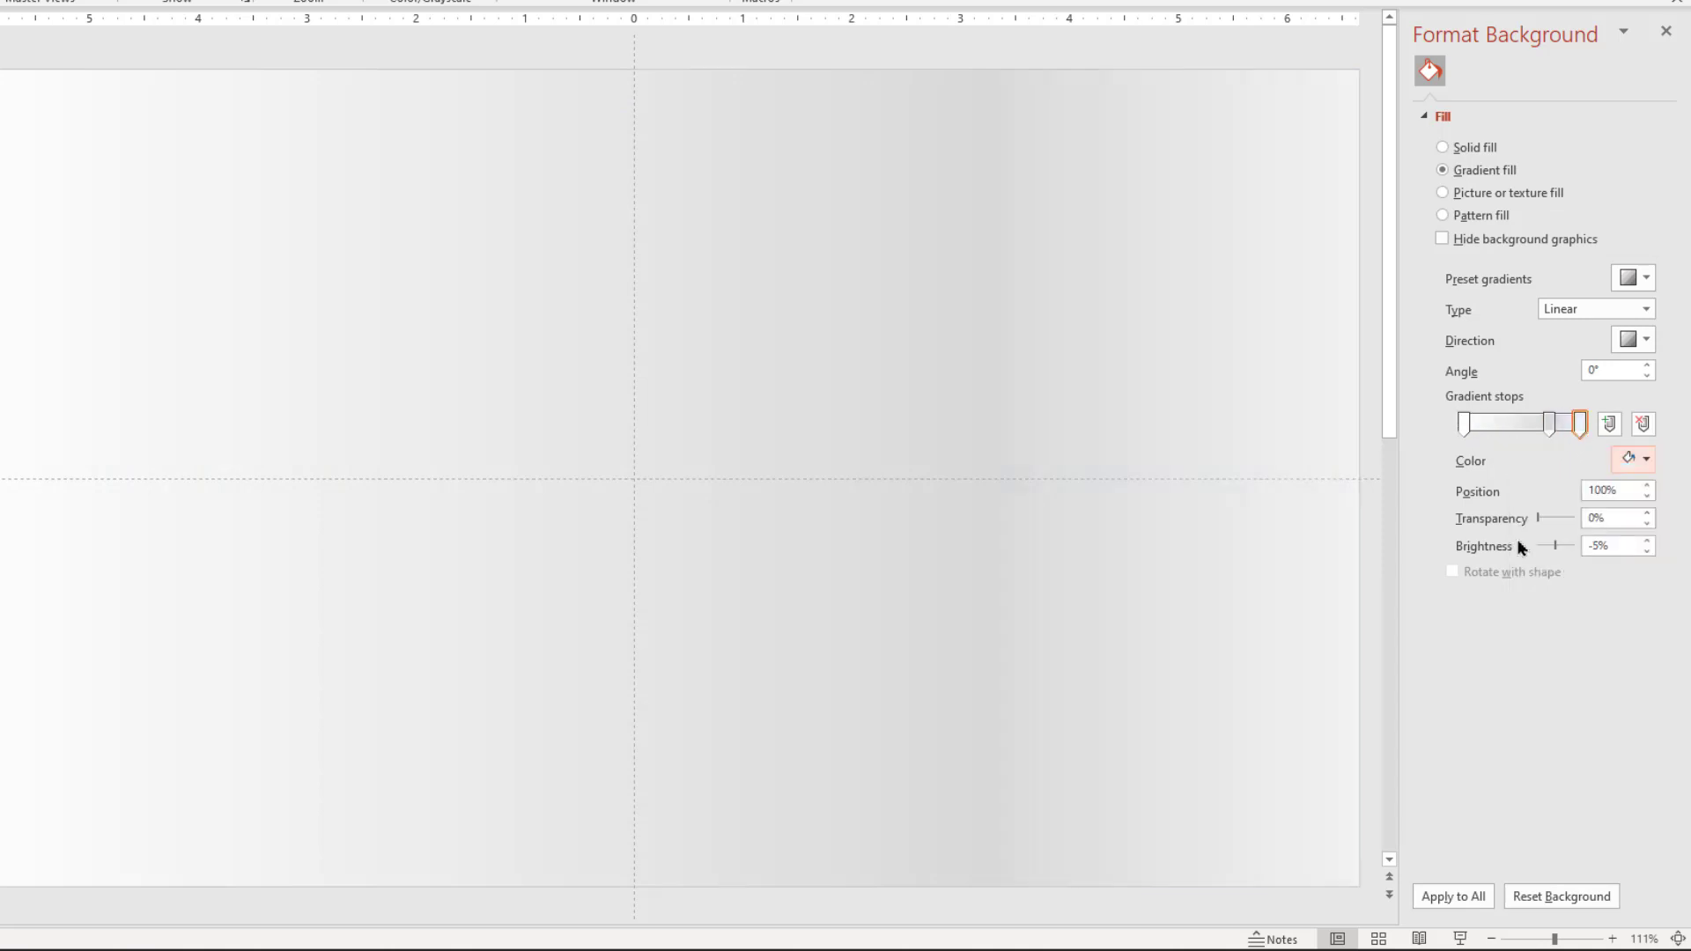
# Lighten the middle gradient stop to a custom grey of RGB 226.
pyautogui.click(1548, 425)
pyautogui.click(1631, 458)
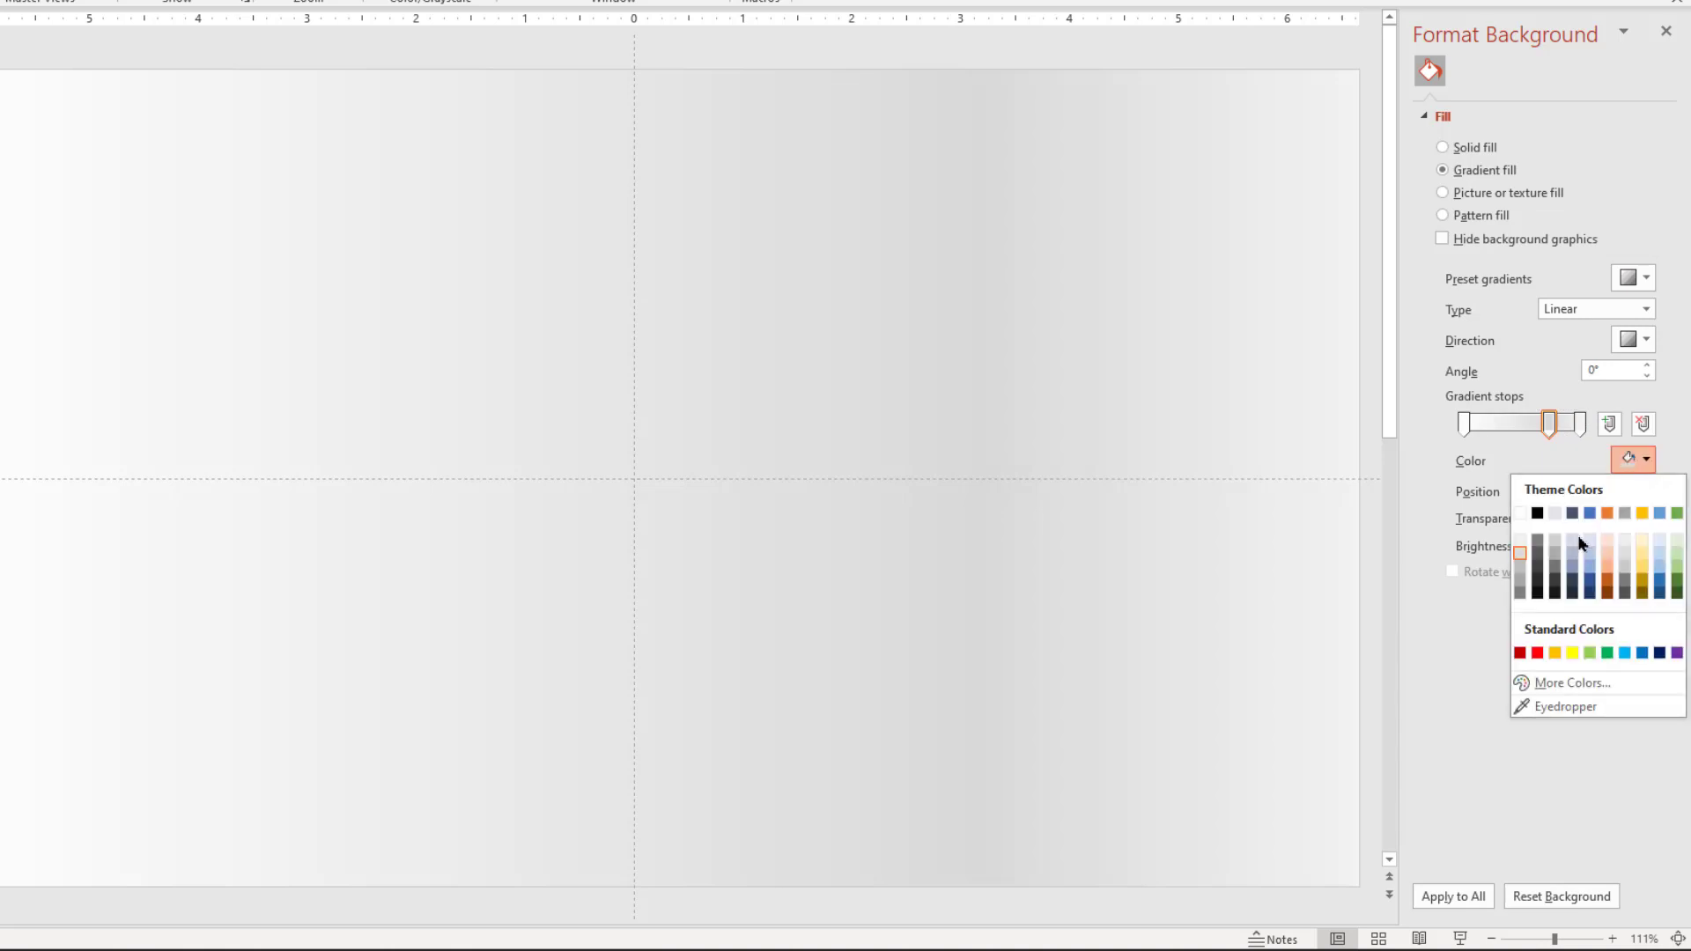
pyautogui.click(1555, 682)
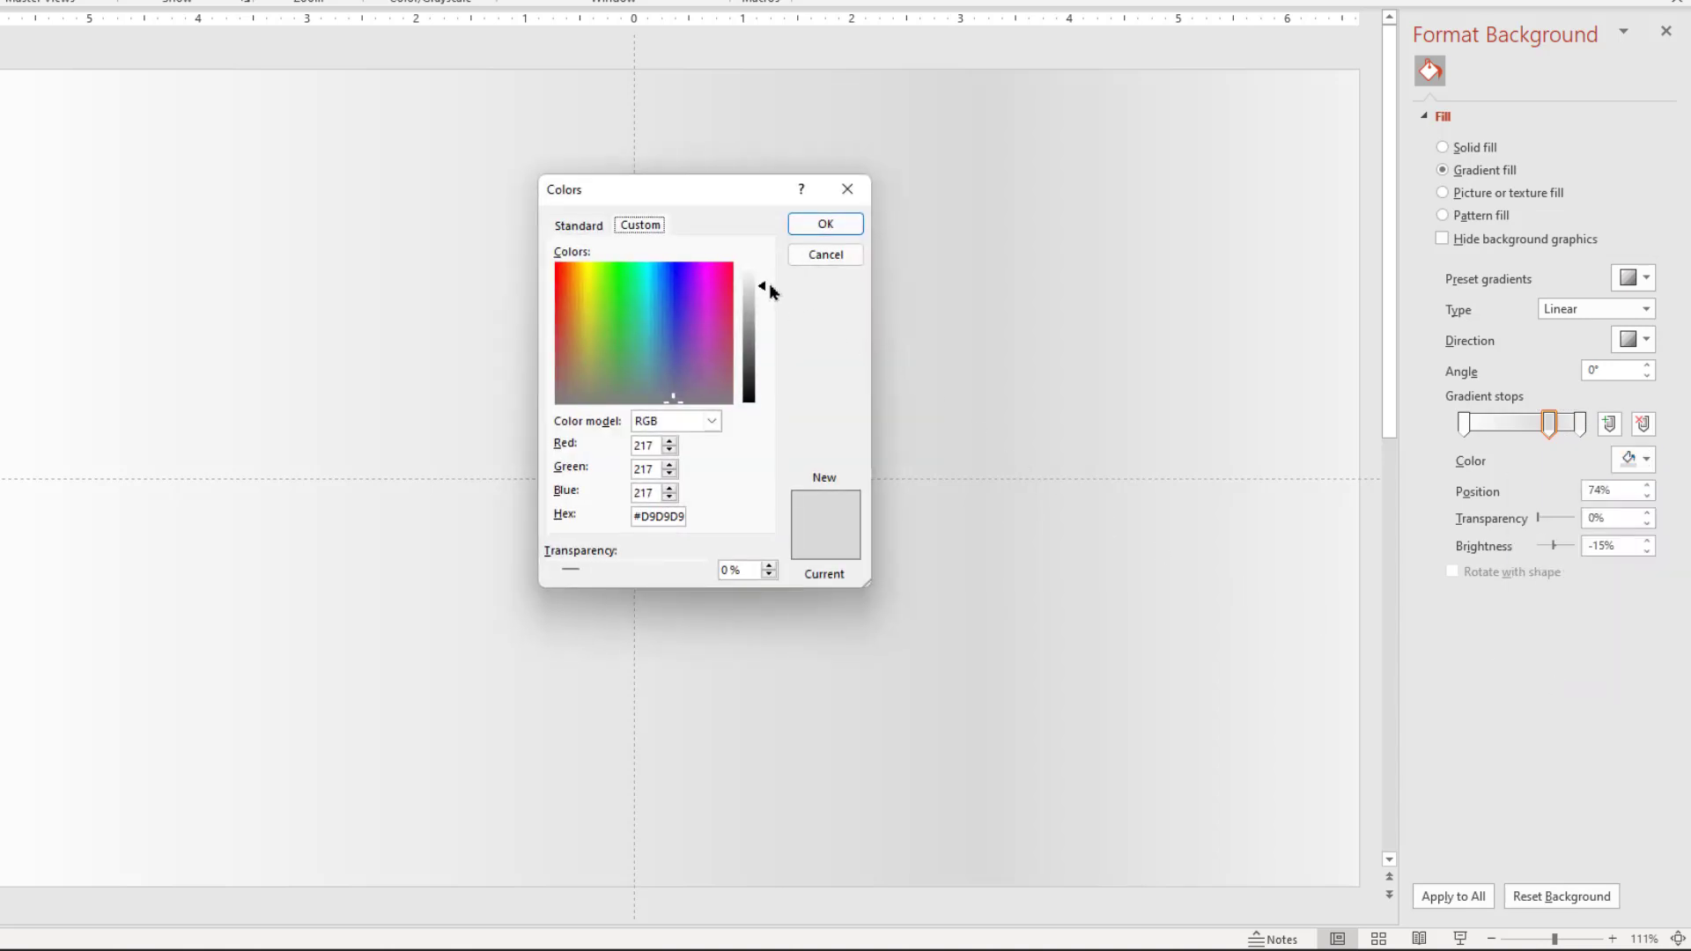
pyautogui.moveTo(764, 292); pyautogui.dragTo(764, 288)
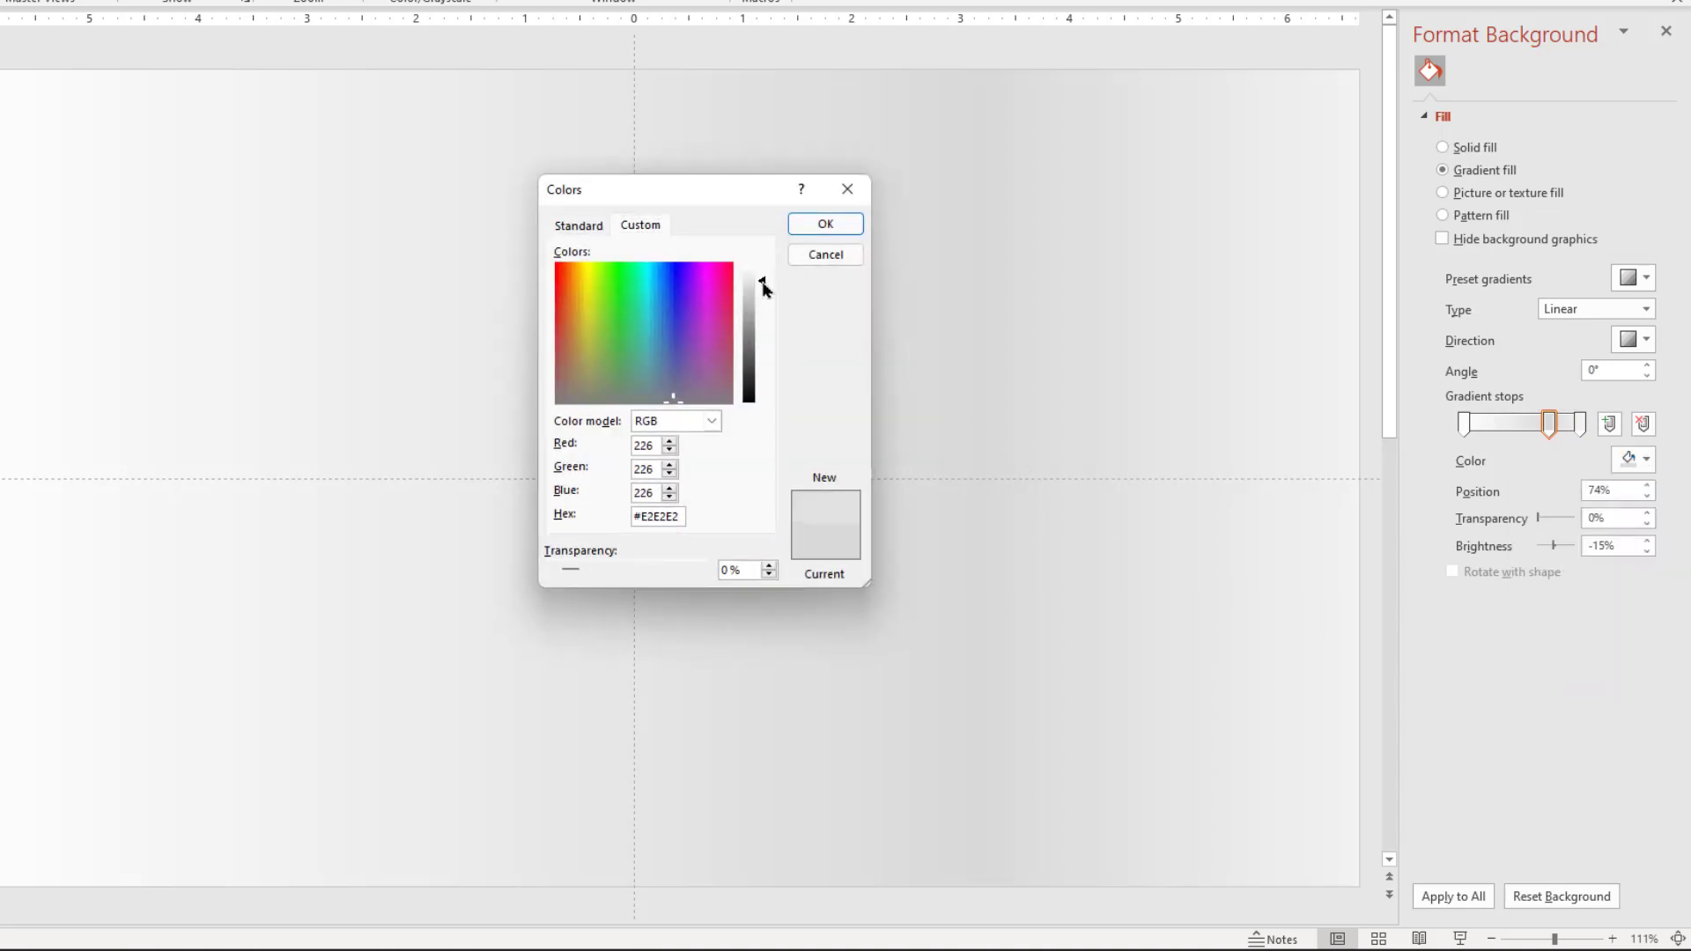
pyautogui.click(806, 224)
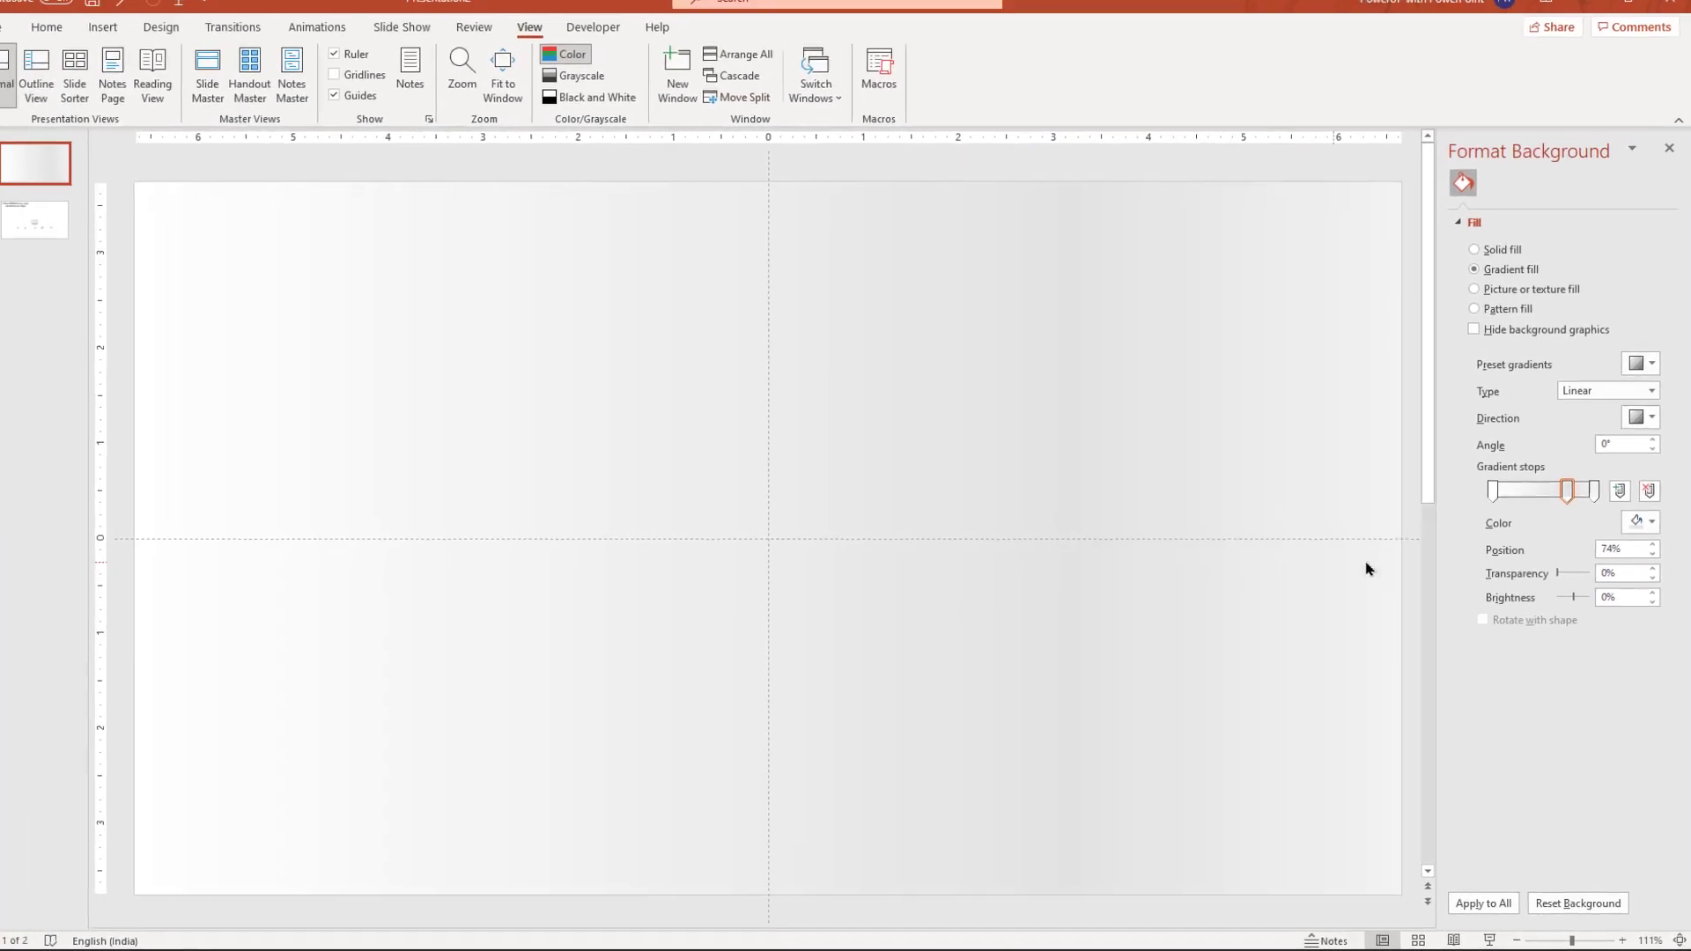
# Draw a circle just left of the slide centre.
pyautogui.click(1575, 500)
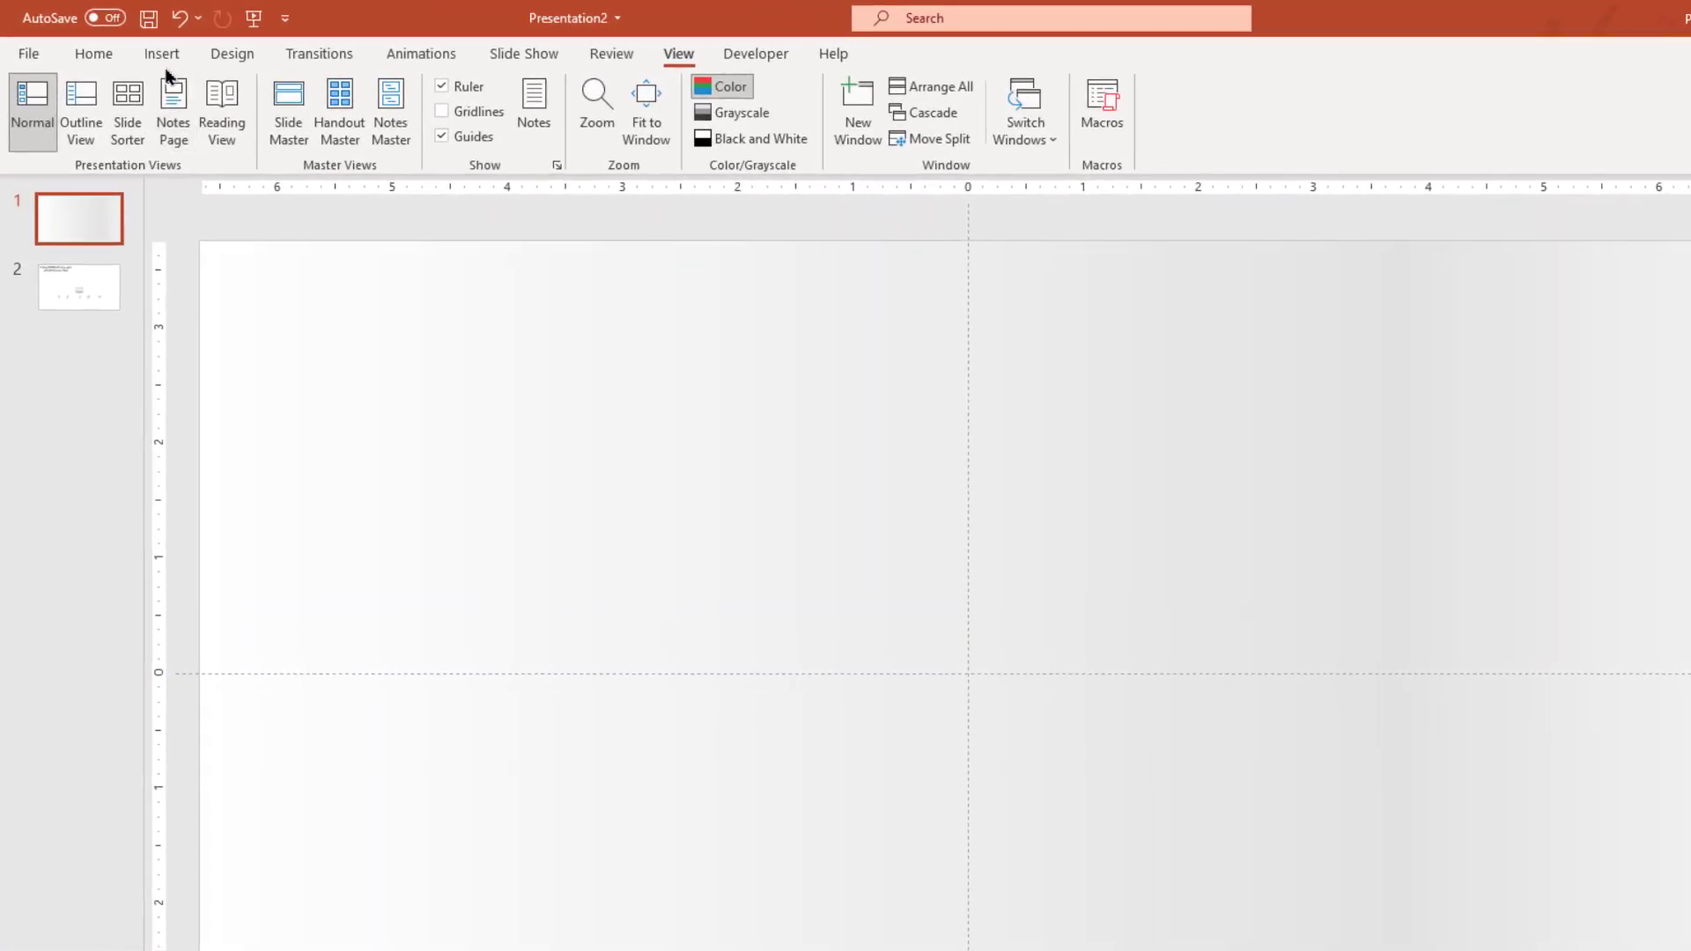
pyautogui.click(163, 54)
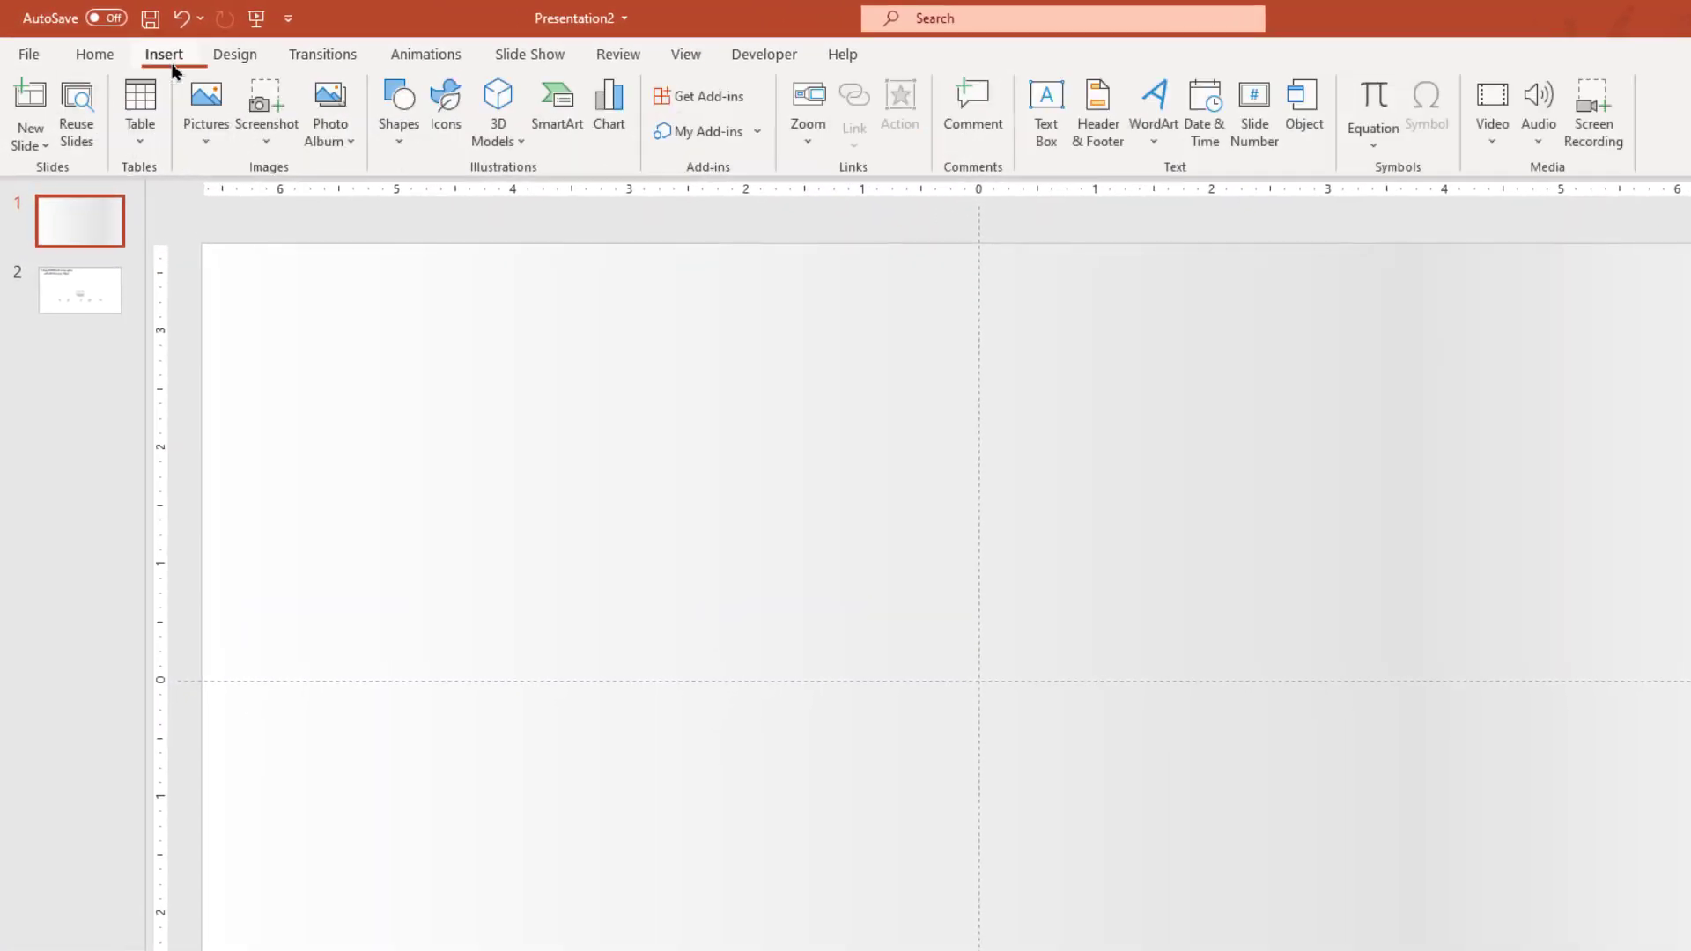
pyautogui.click(401, 146)
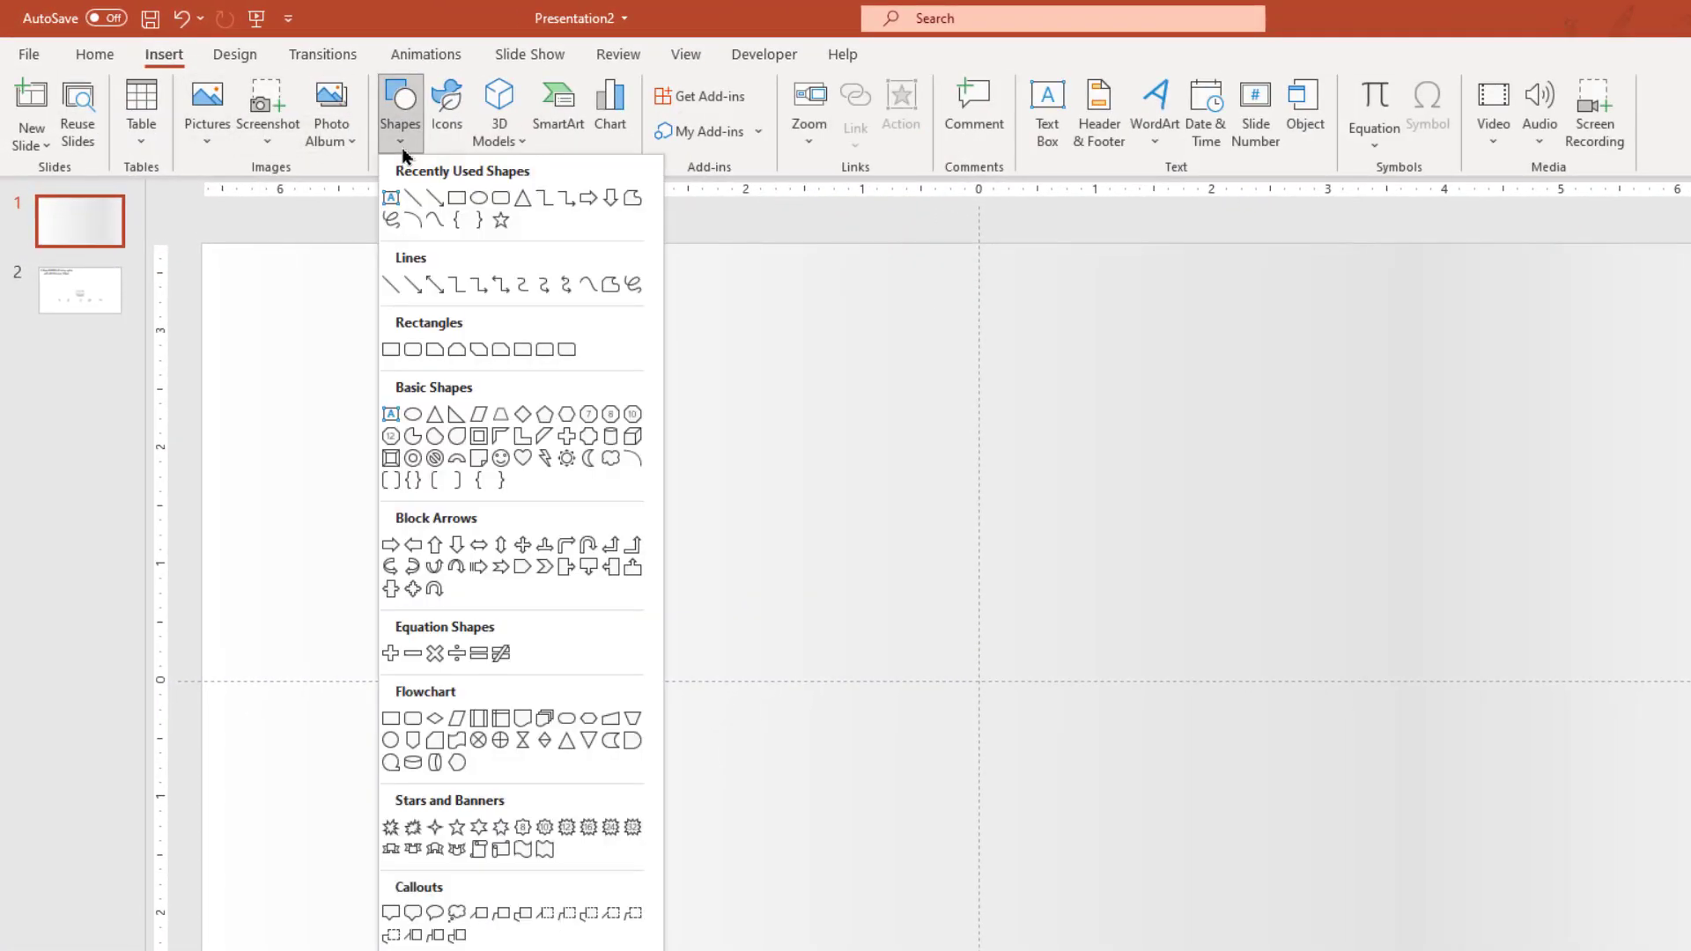
pyautogui.click(475, 204)
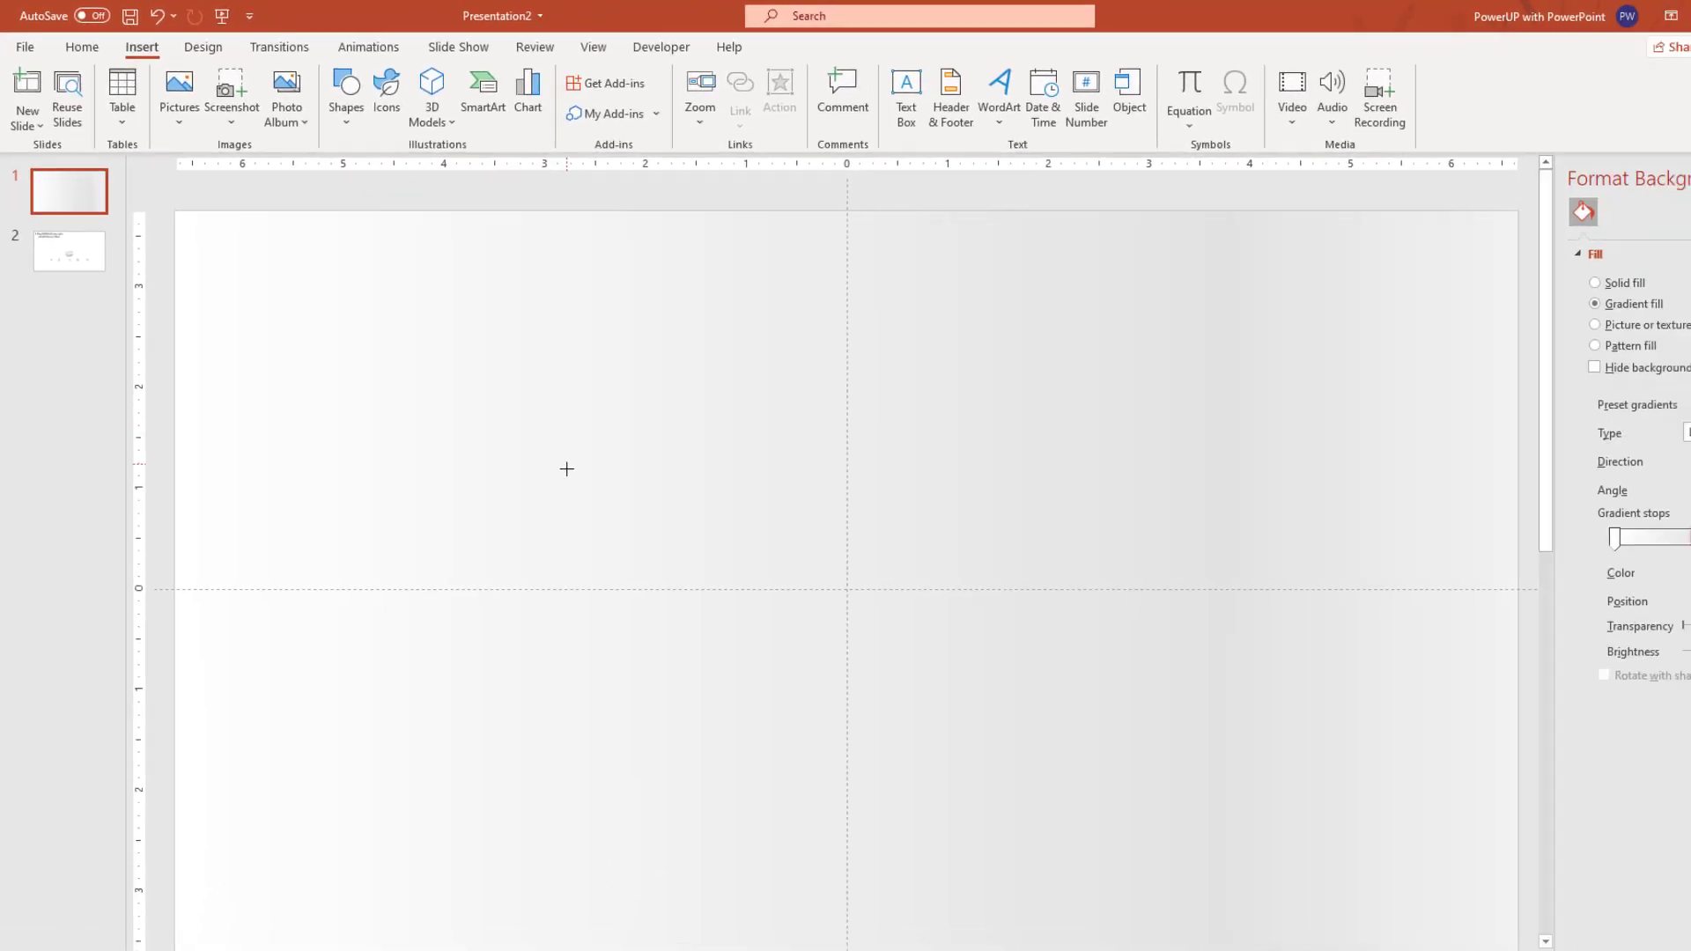
pyautogui.moveTo(463, 415); pyautogui.dragTo(690, 588)
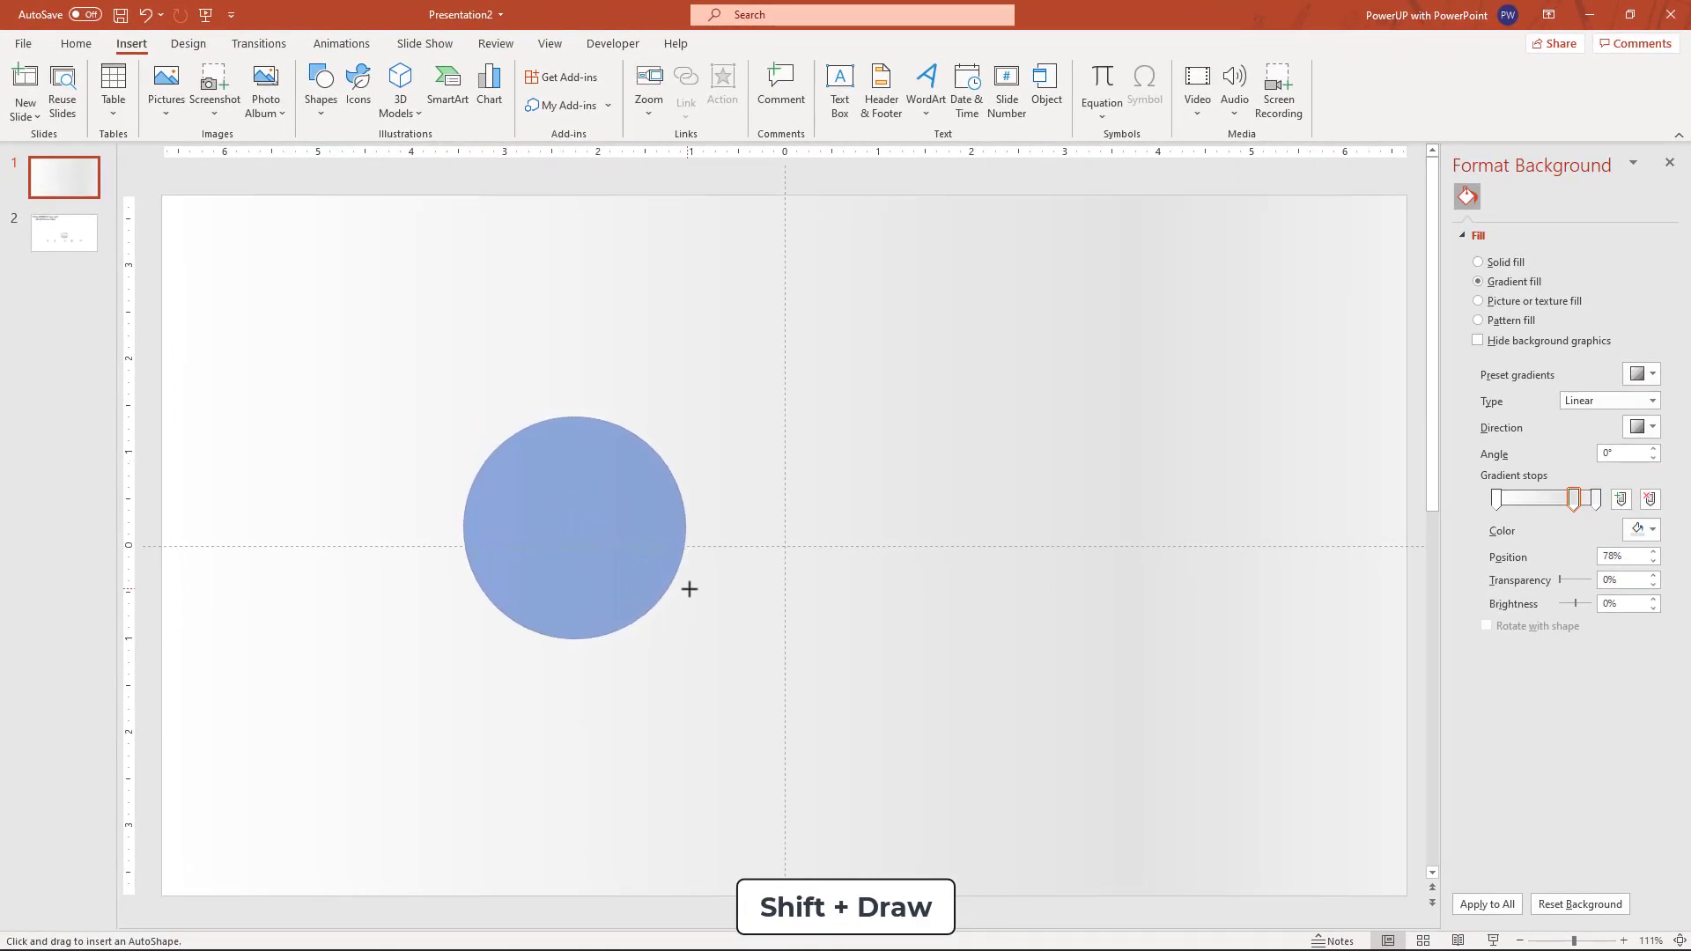
pyautogui.moveTo(578, 552); pyautogui.dragTo(595, 515)
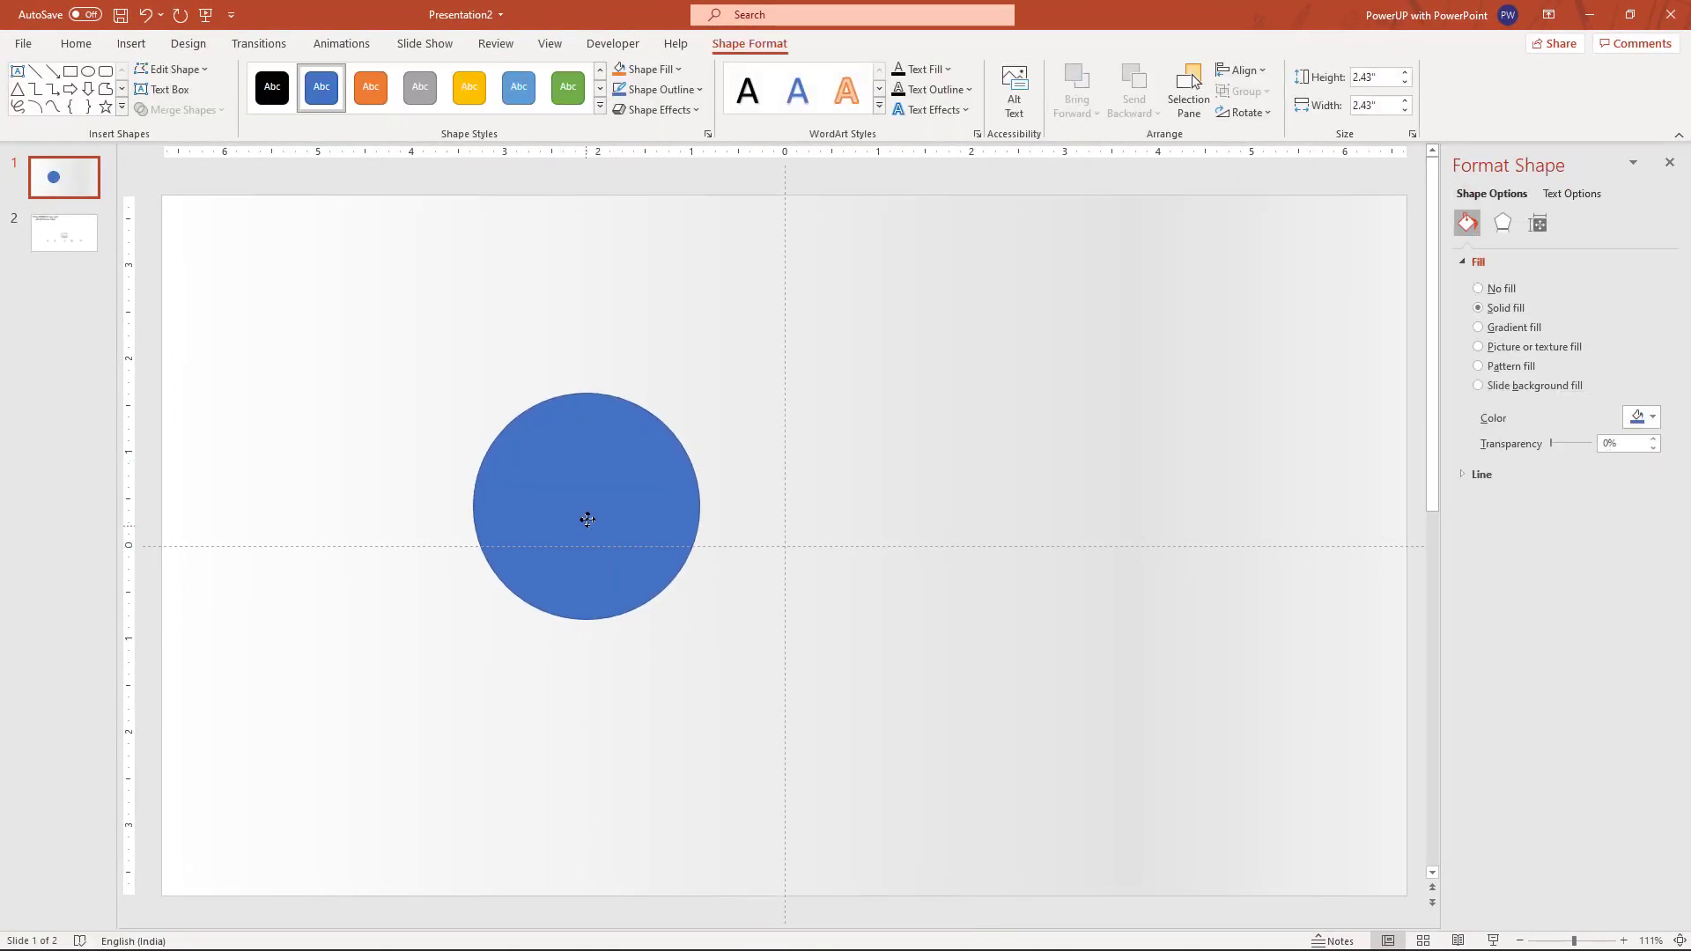
# Remove the circle's outline and give it a two-stop gradient with the first stop at about 47%.
pyautogui.click(662, 90)
pyautogui.click(650, 337)
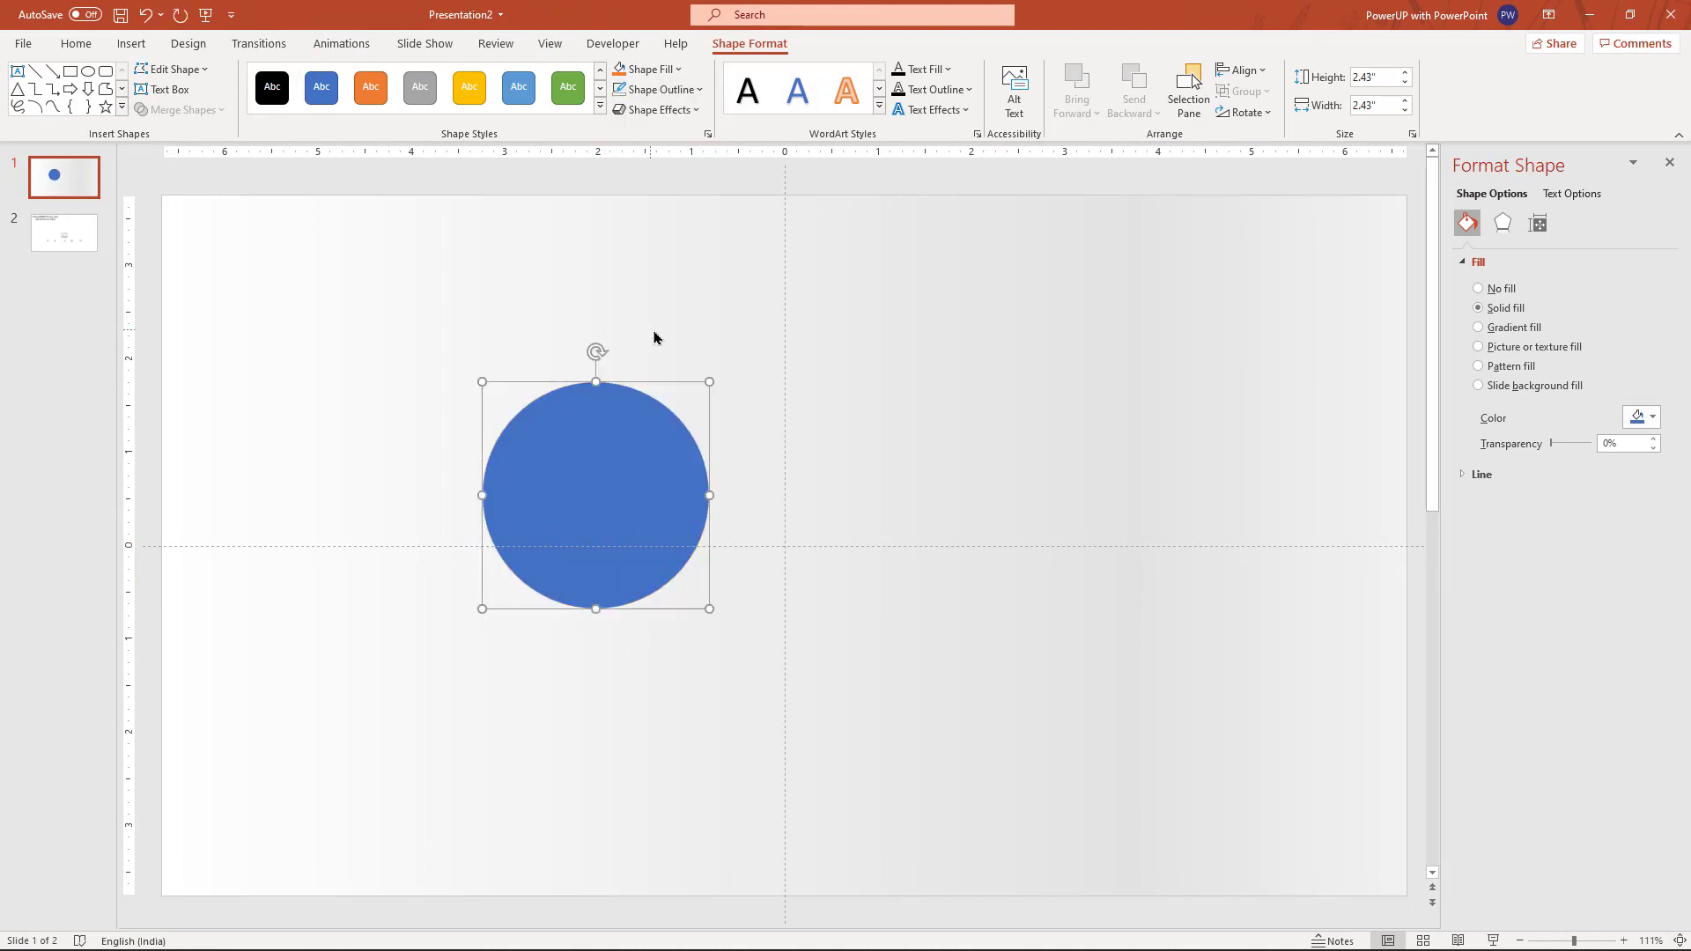
pyautogui.click(1494, 333)
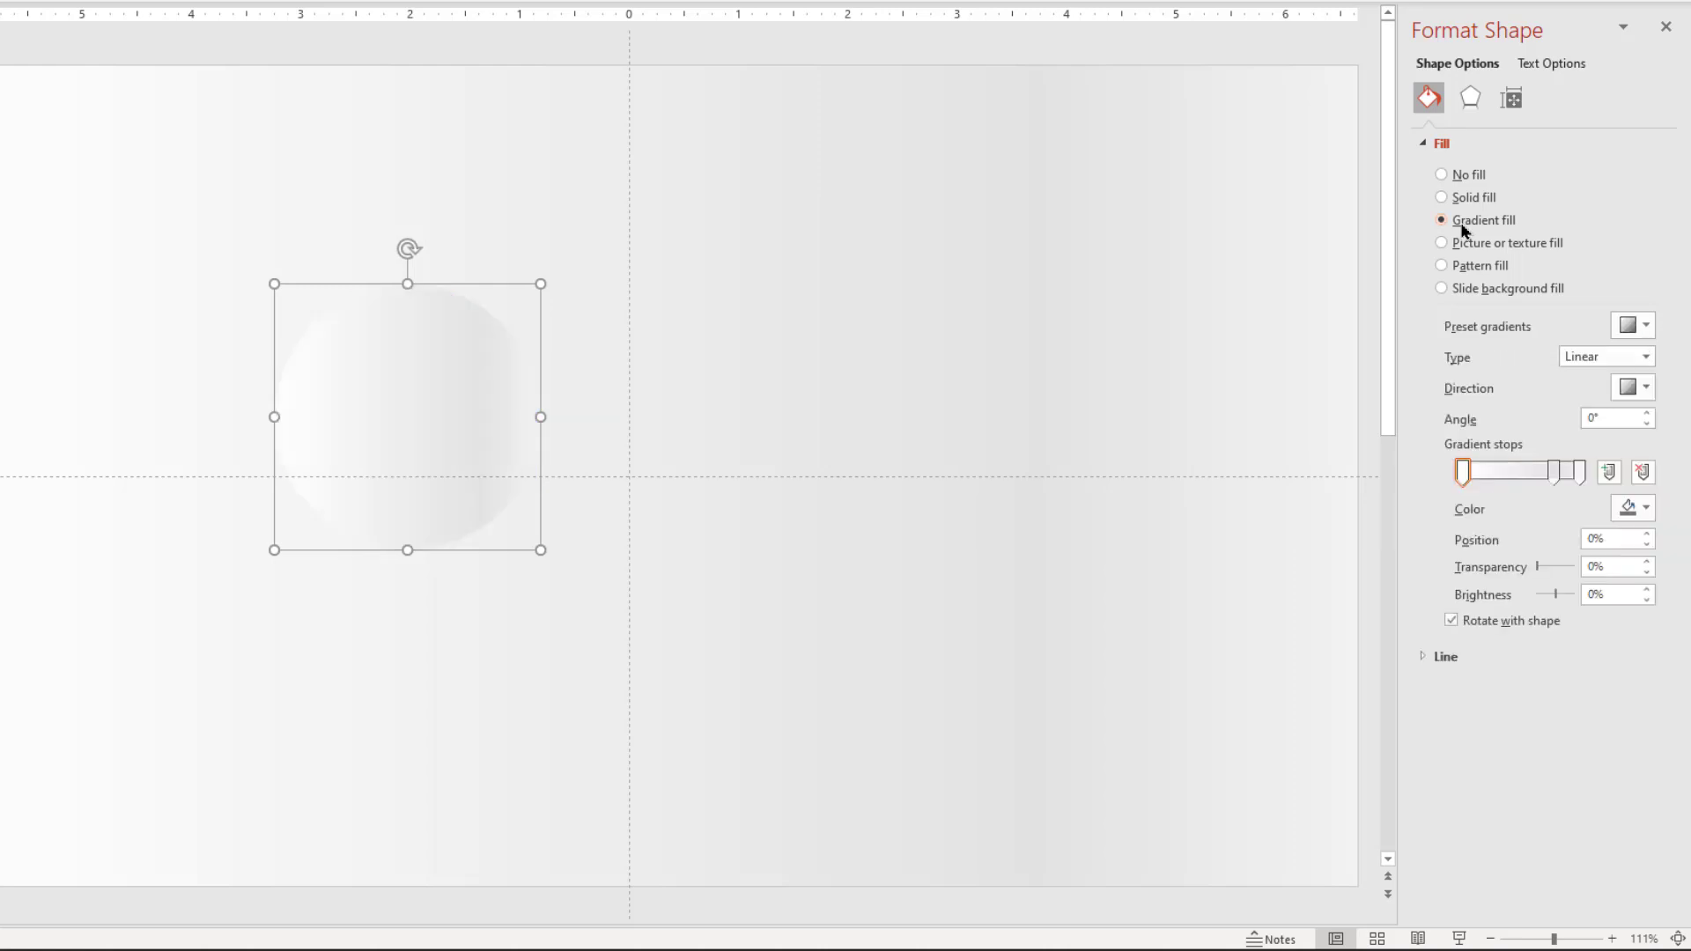
pyautogui.click(1554, 471)
pyautogui.click(1643, 473)
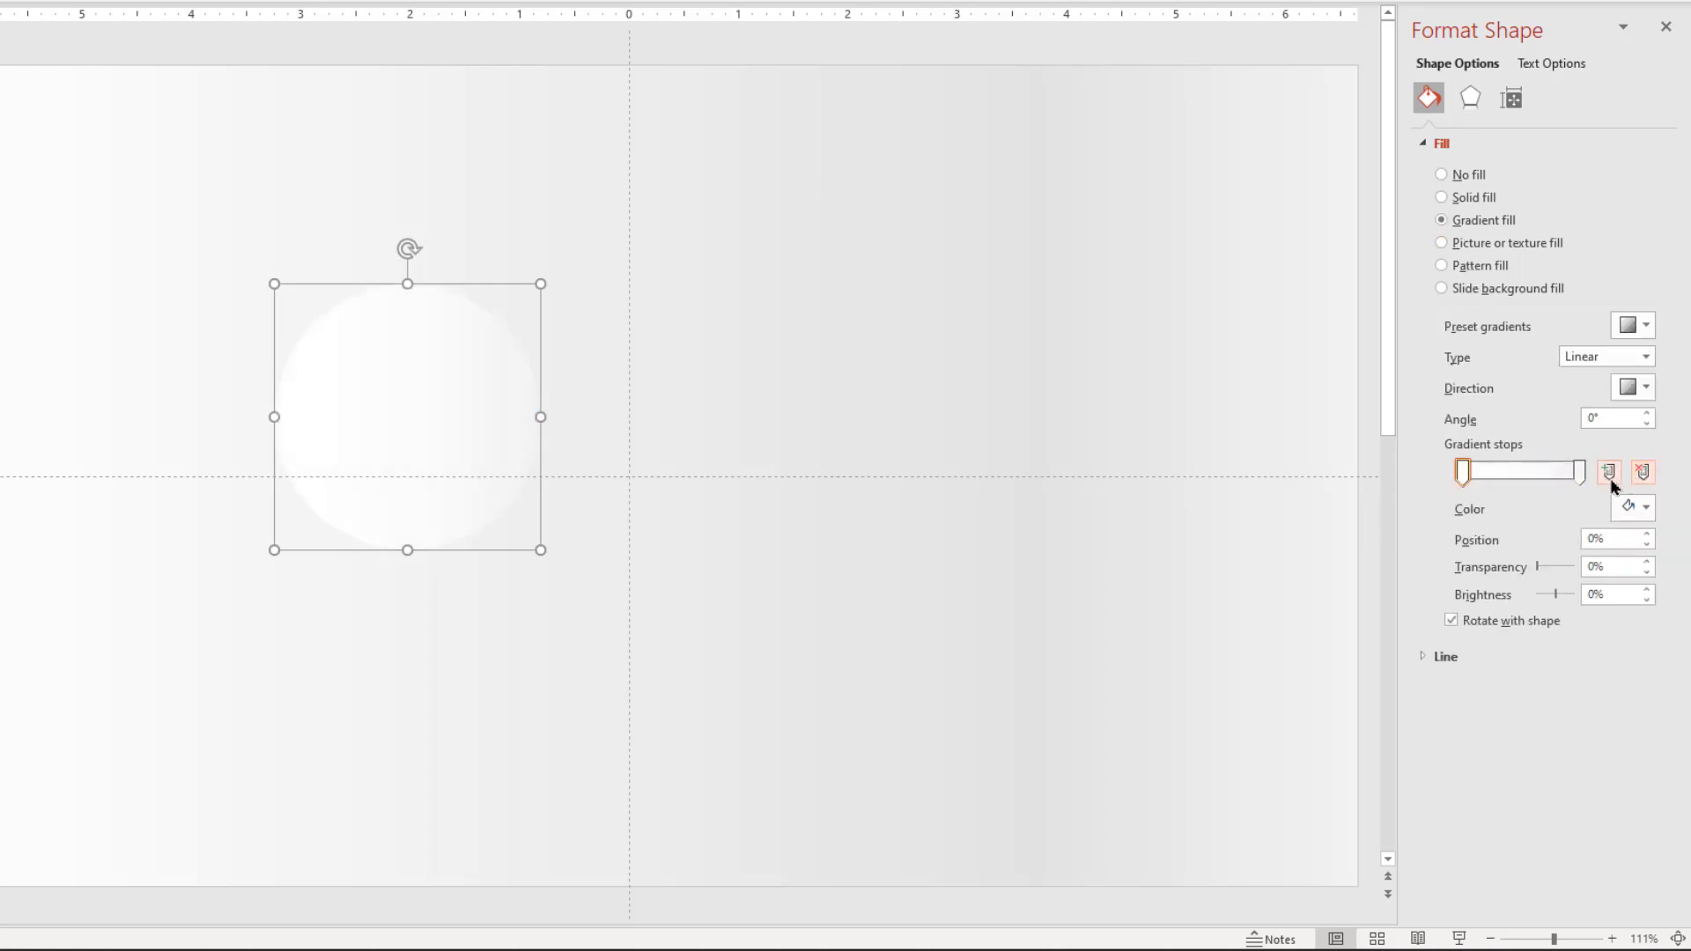
pyautogui.click(1464, 481)
pyautogui.moveTo(1486, 483); pyautogui.dragTo(1522, 483)
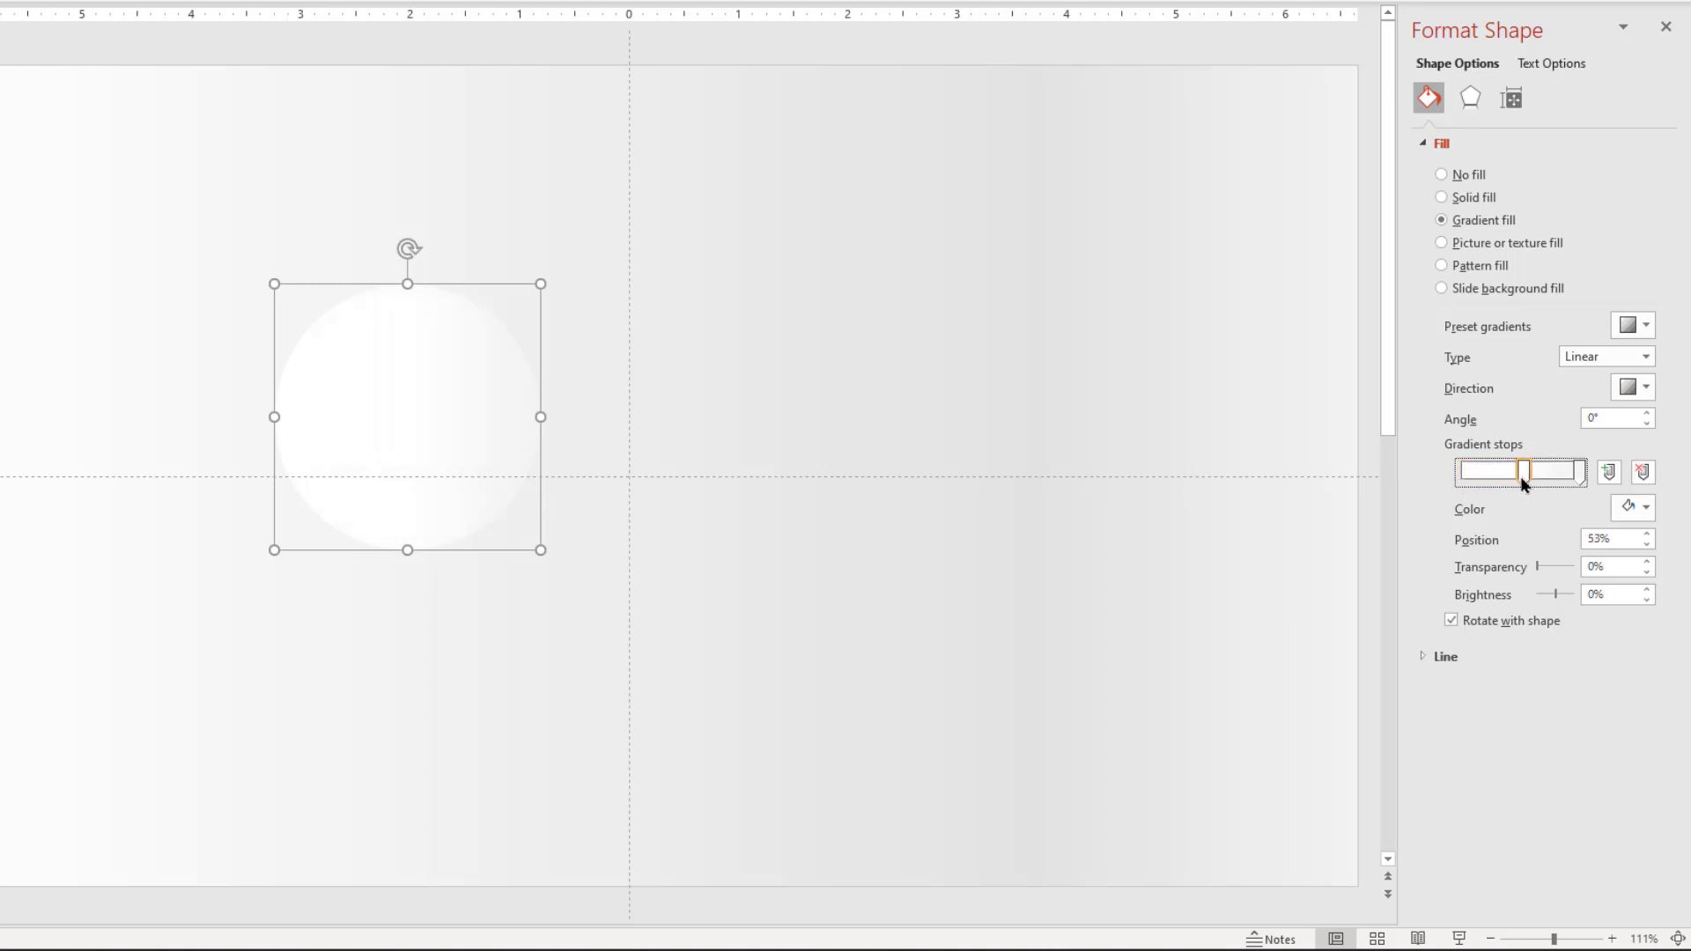
# Eyedrop the background grey for the right stop and move it to 90%.
pyautogui.click(1579, 474)
pyautogui.click(1628, 508)
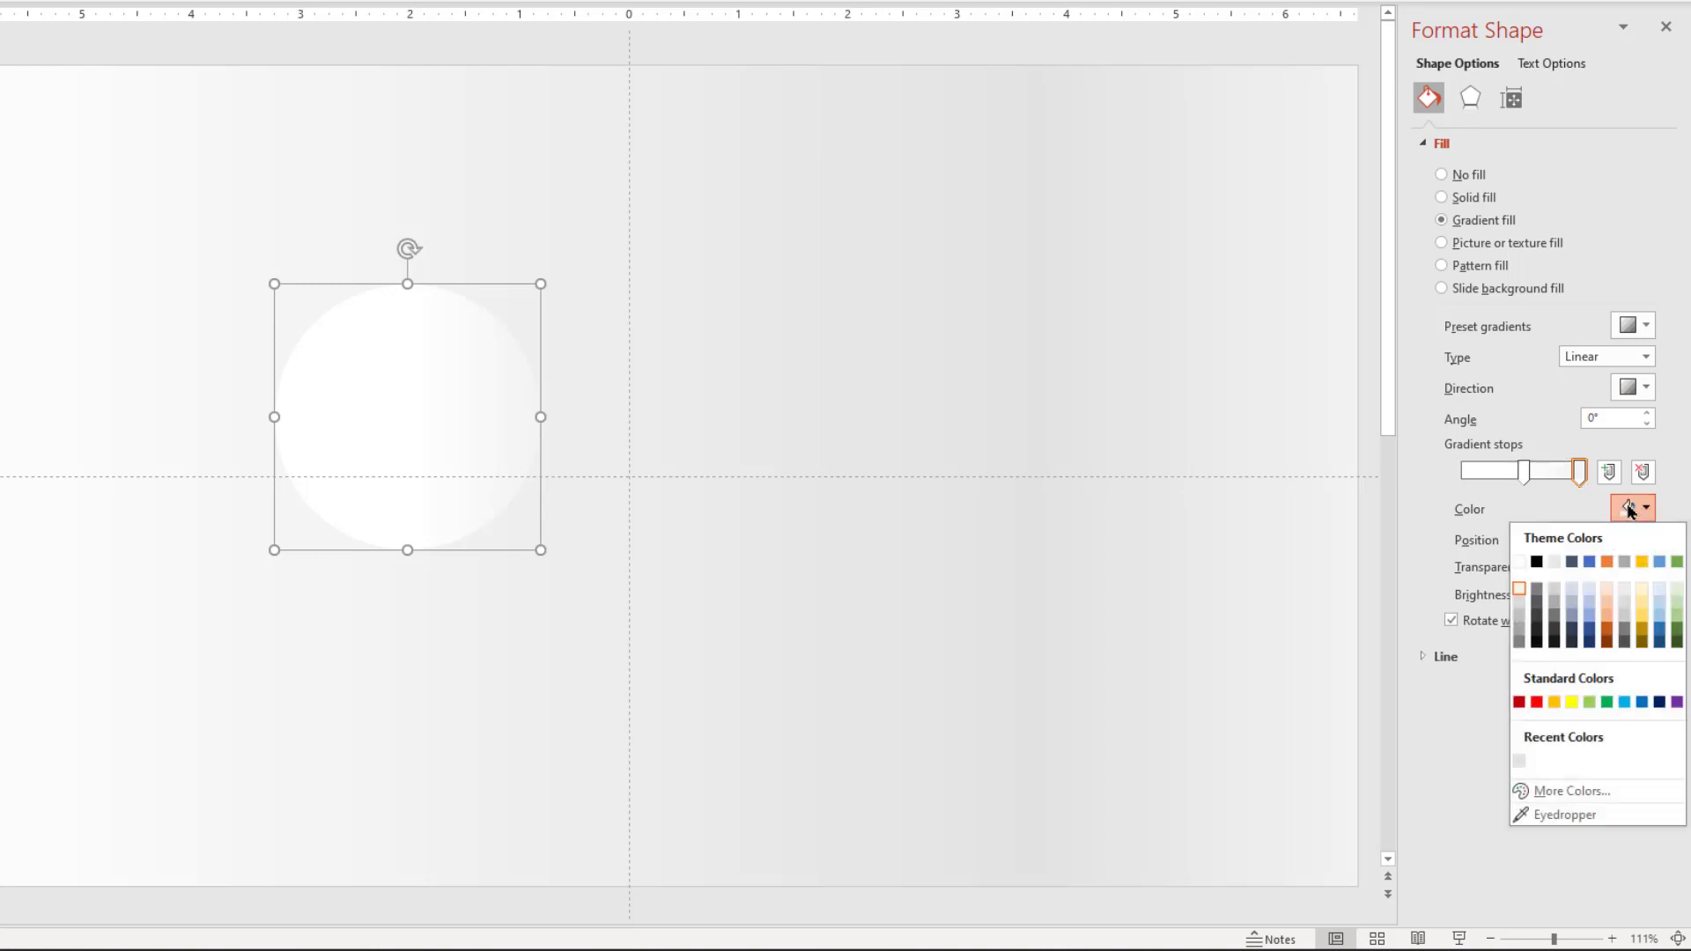
pyautogui.click(1559, 816)
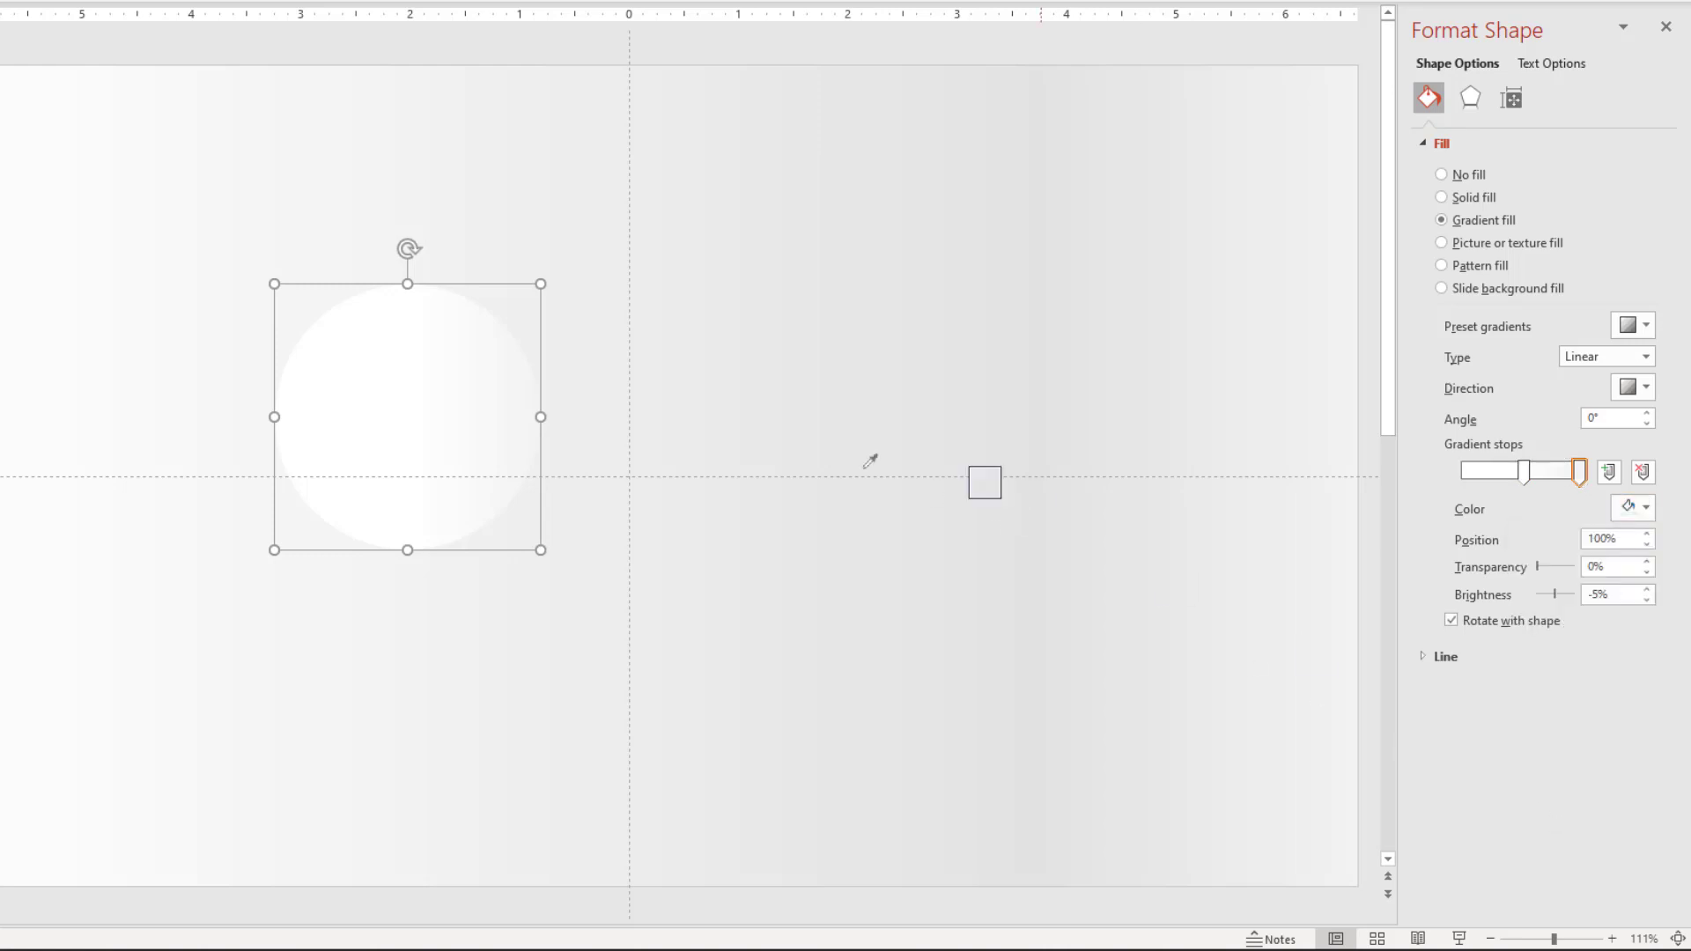
pyautogui.click(534, 340)
pyautogui.moveTo(1571, 476); pyautogui.dragTo(1560, 482)
pyautogui.click(923, 644)
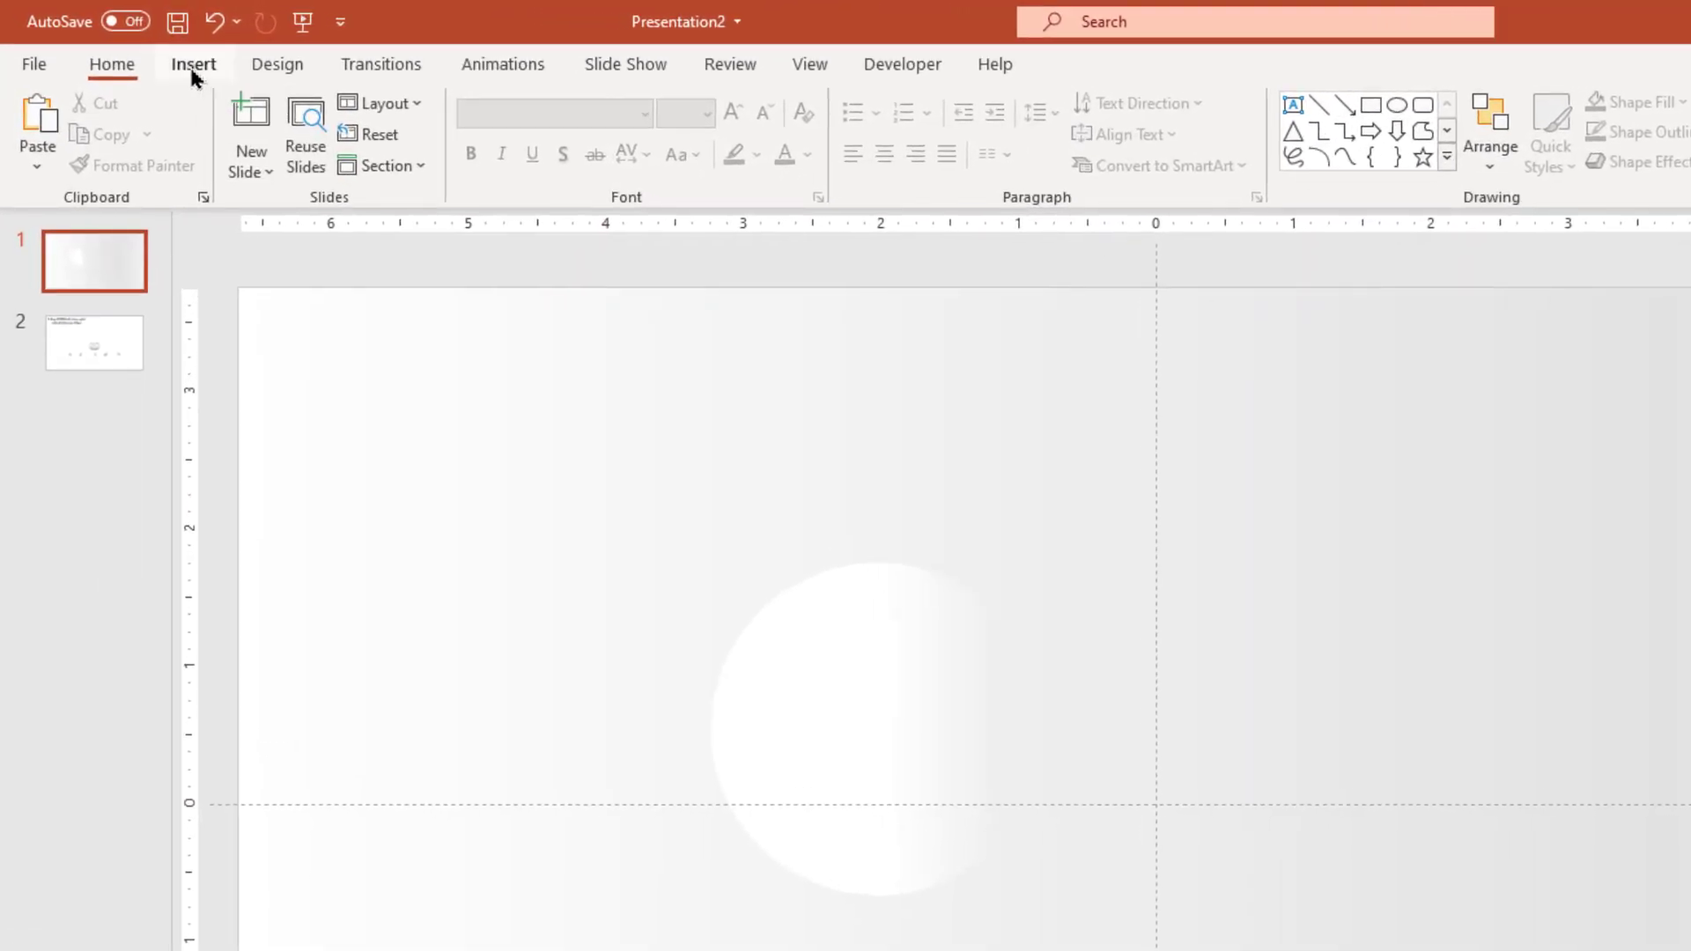
# Draw an outline-free ellipse right of the slide centre.
pyautogui.click(130, 43)
pyautogui.click(463, 170)
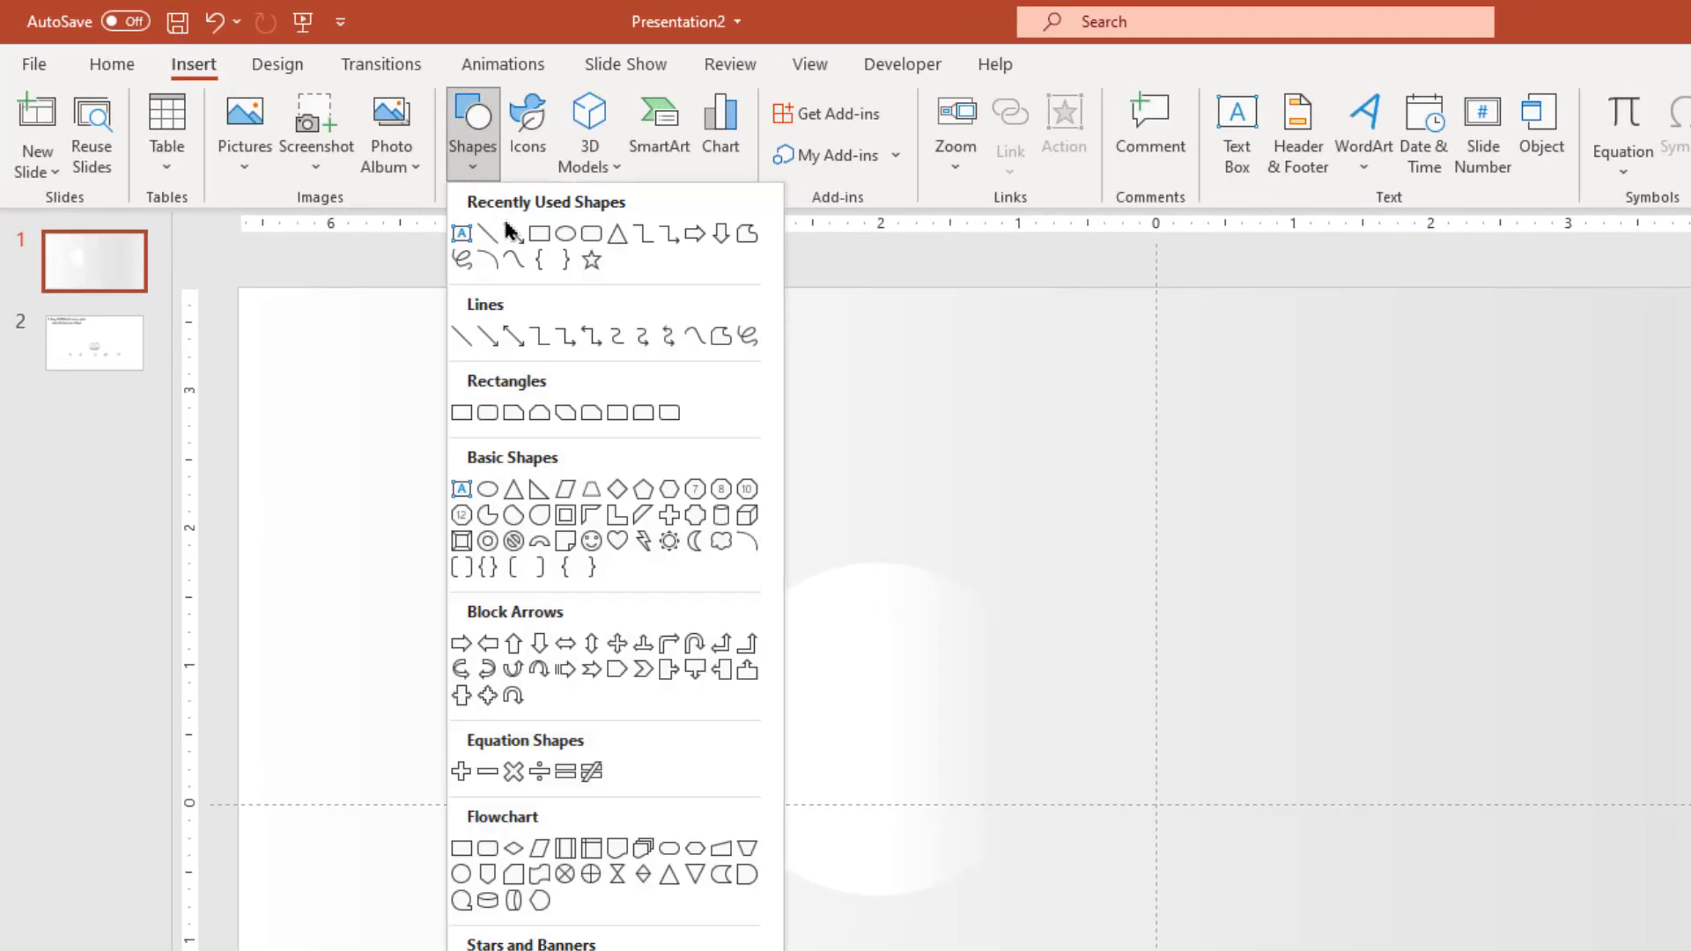
pyautogui.click(575, 254)
pyautogui.moveTo(830, 487); pyautogui.dragTo(1083, 654)
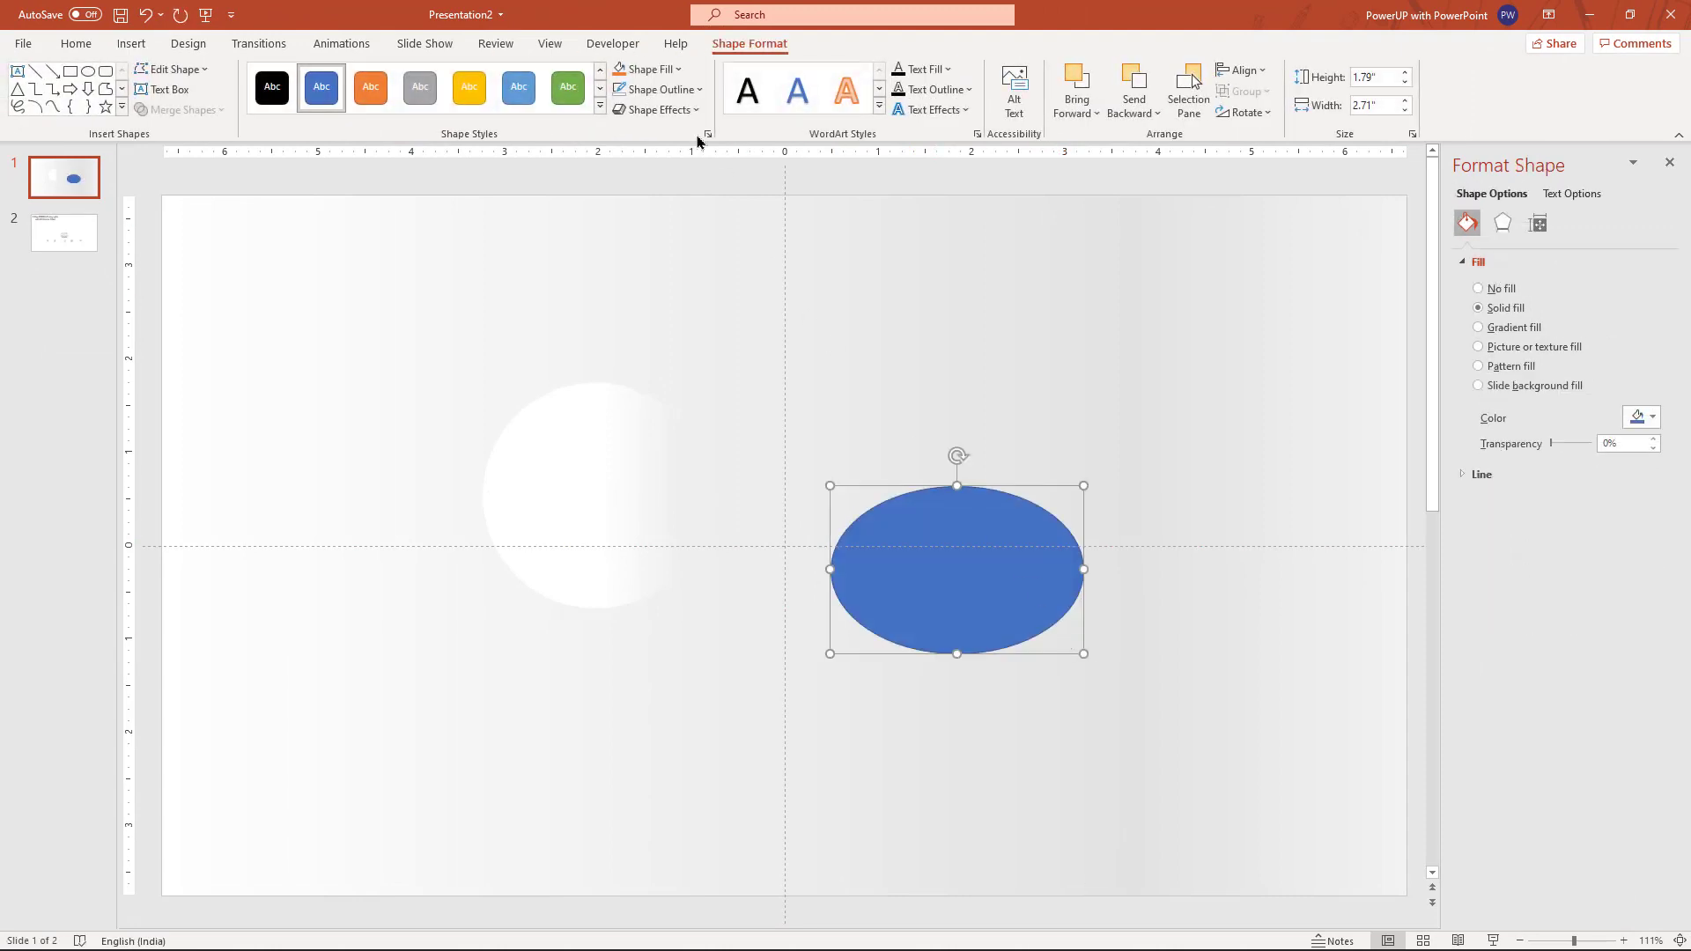
pyautogui.click(679, 89)
pyautogui.click(672, 335)
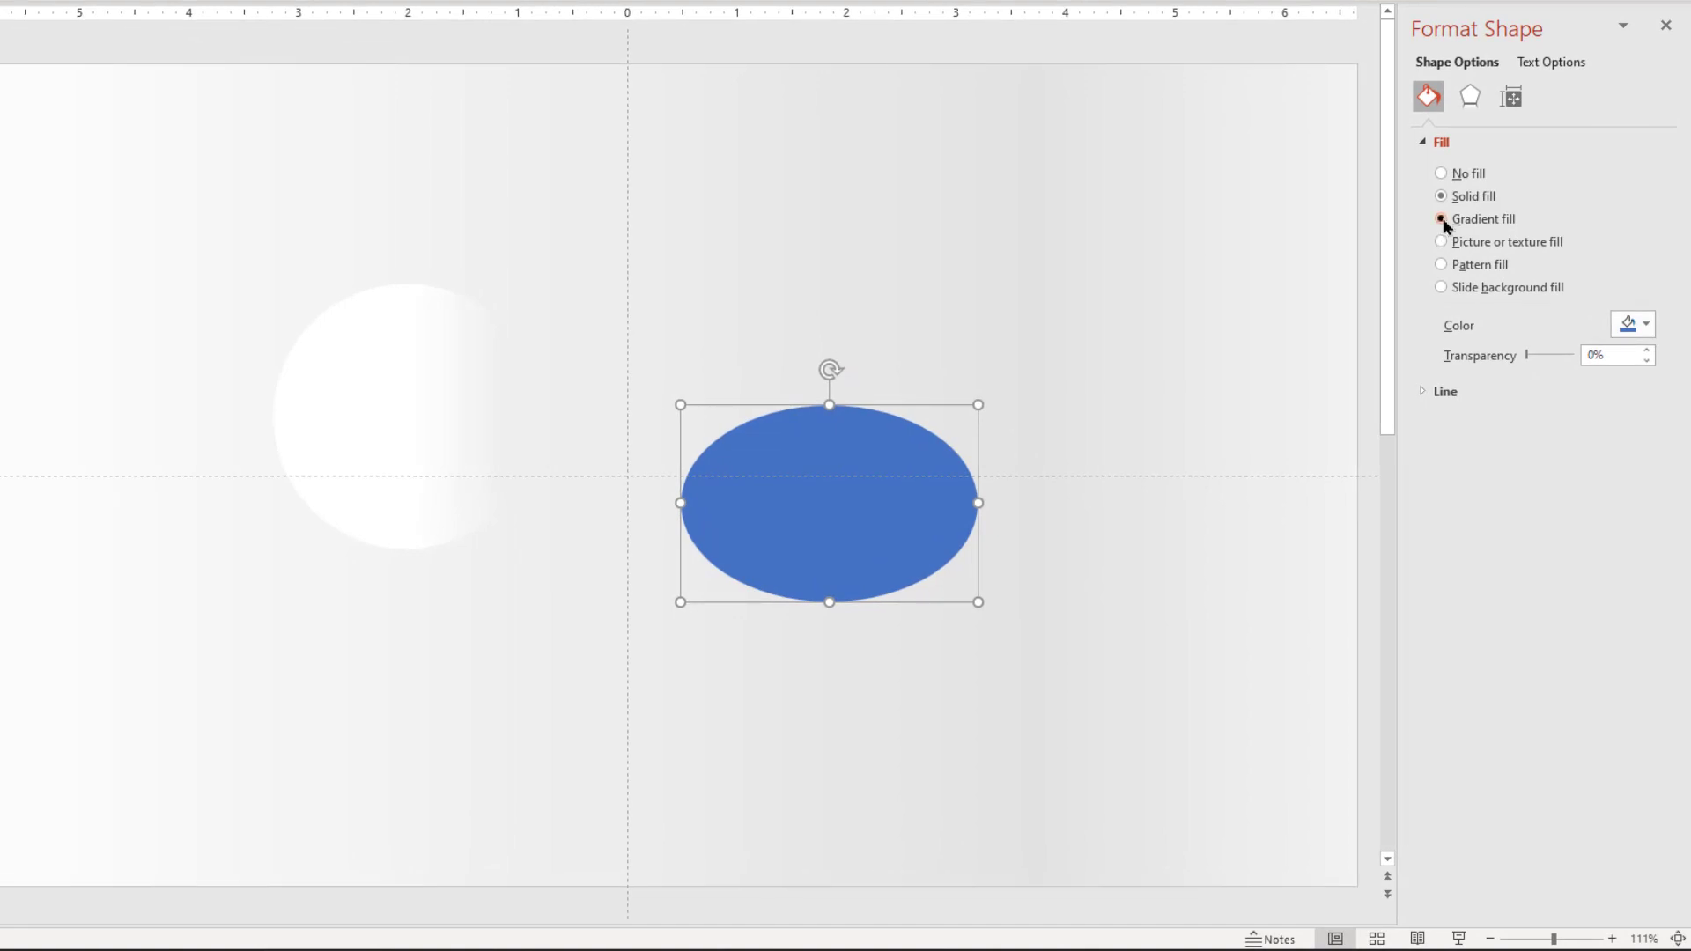
# Fill the ellipse with a 50° gradient from fully transparent to dark grey.
pyautogui.click(1478, 327)
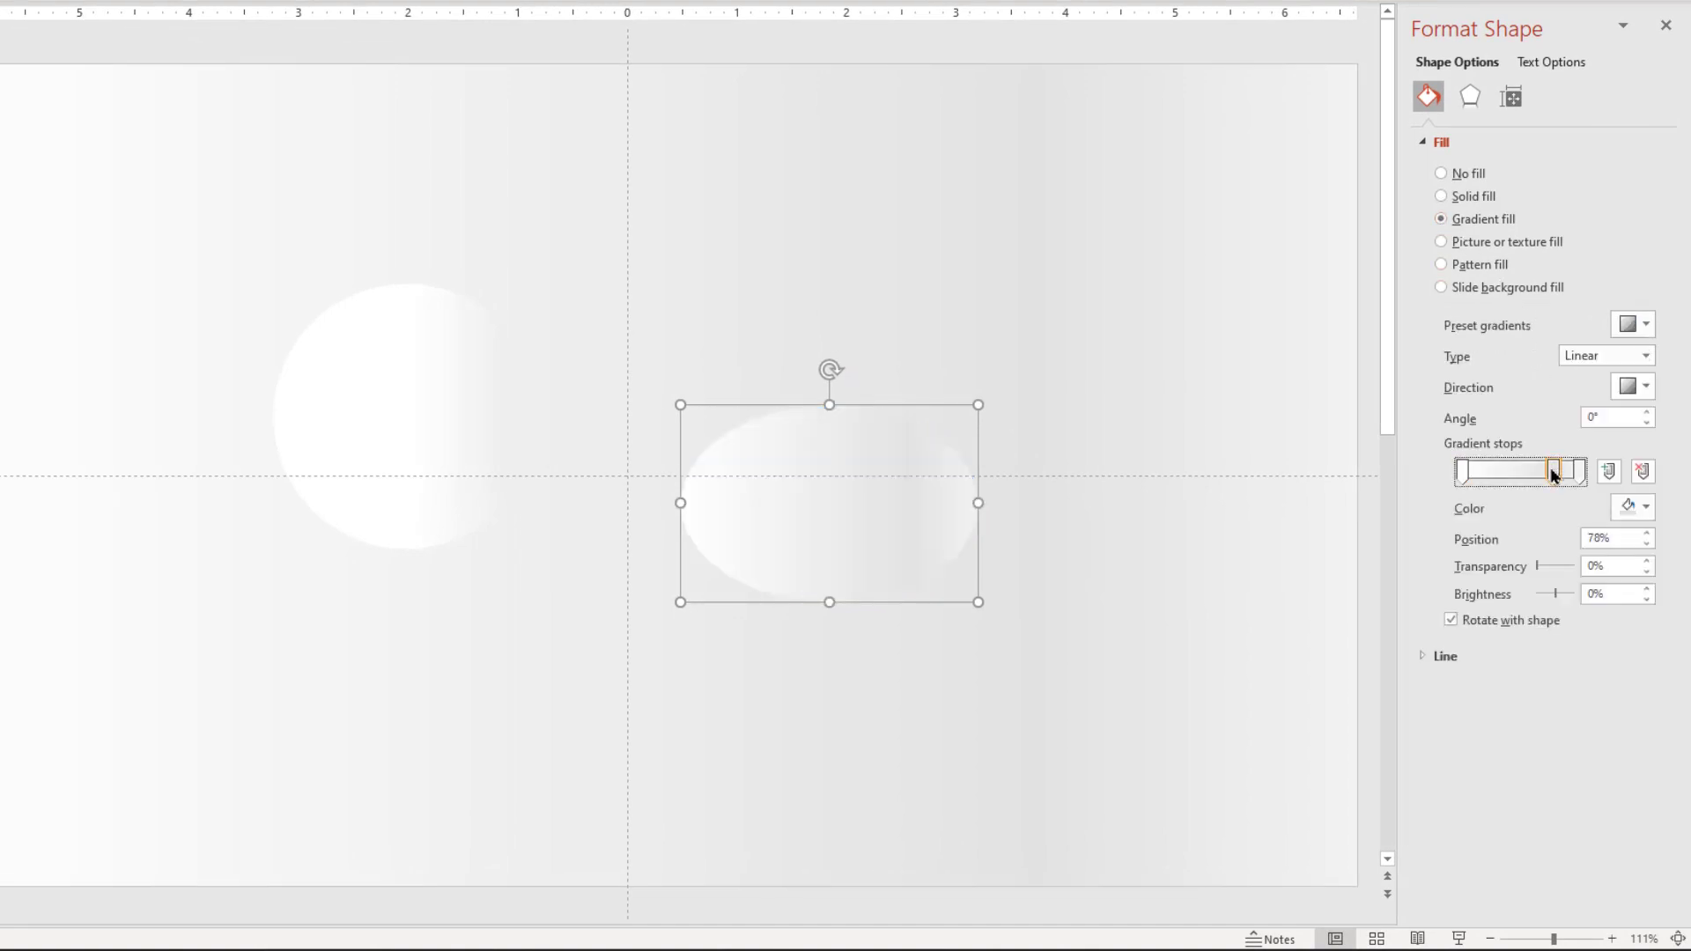
pyautogui.click(1643, 471)
pyautogui.click(1581, 473)
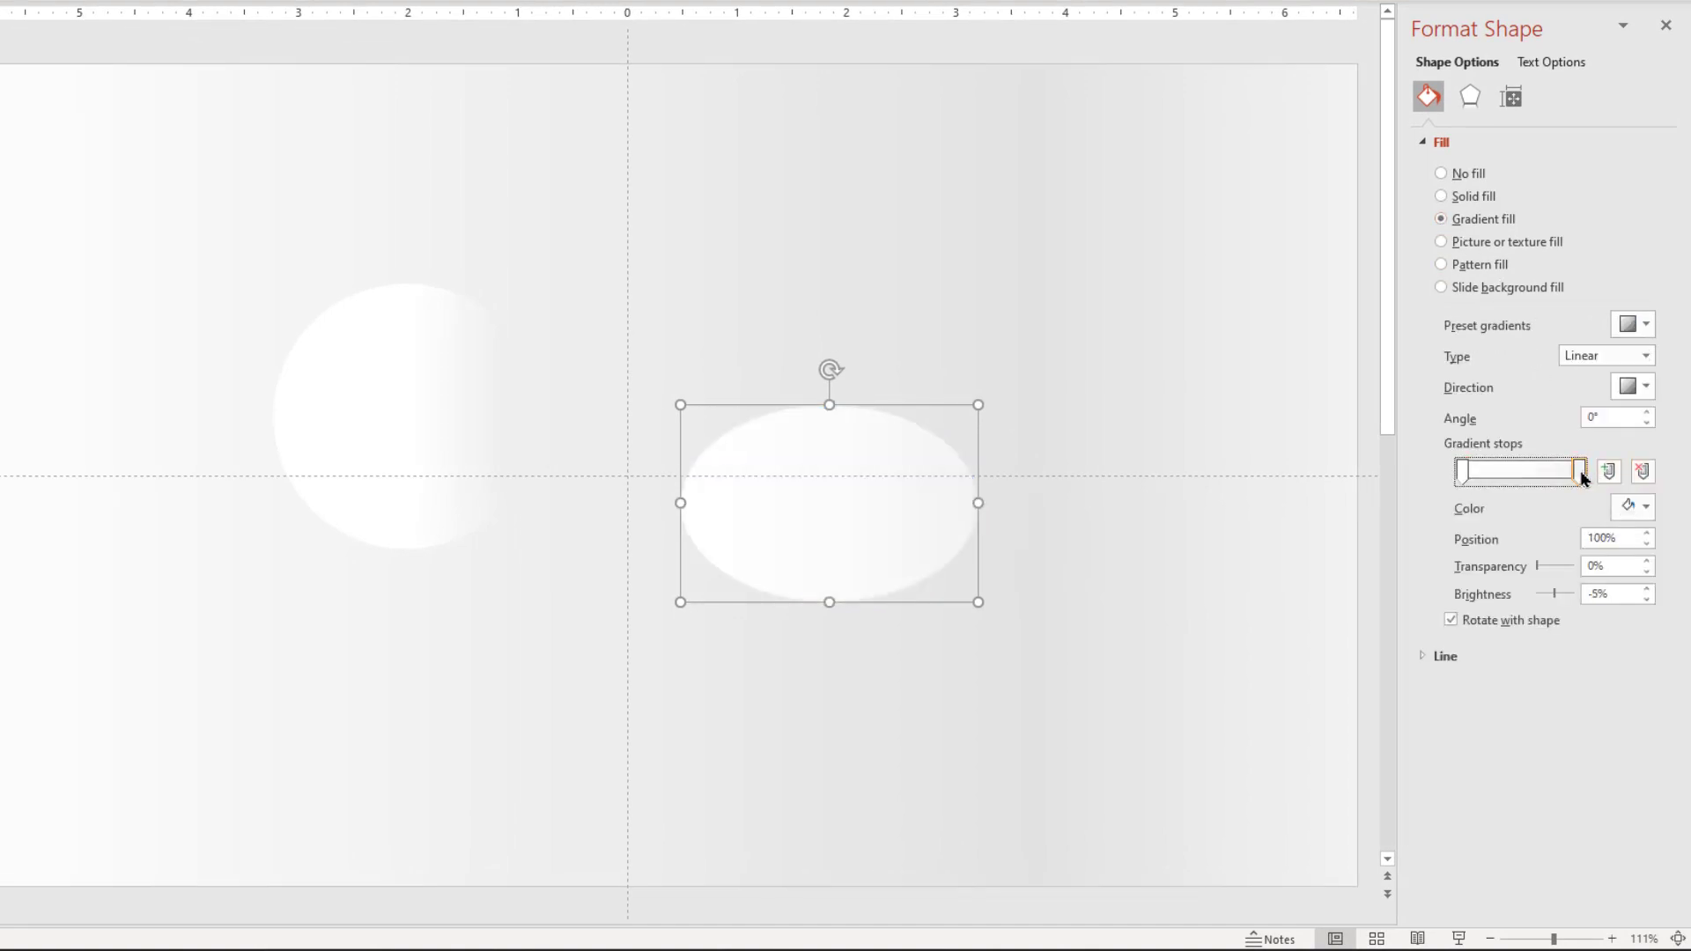
pyautogui.click(1634, 508)
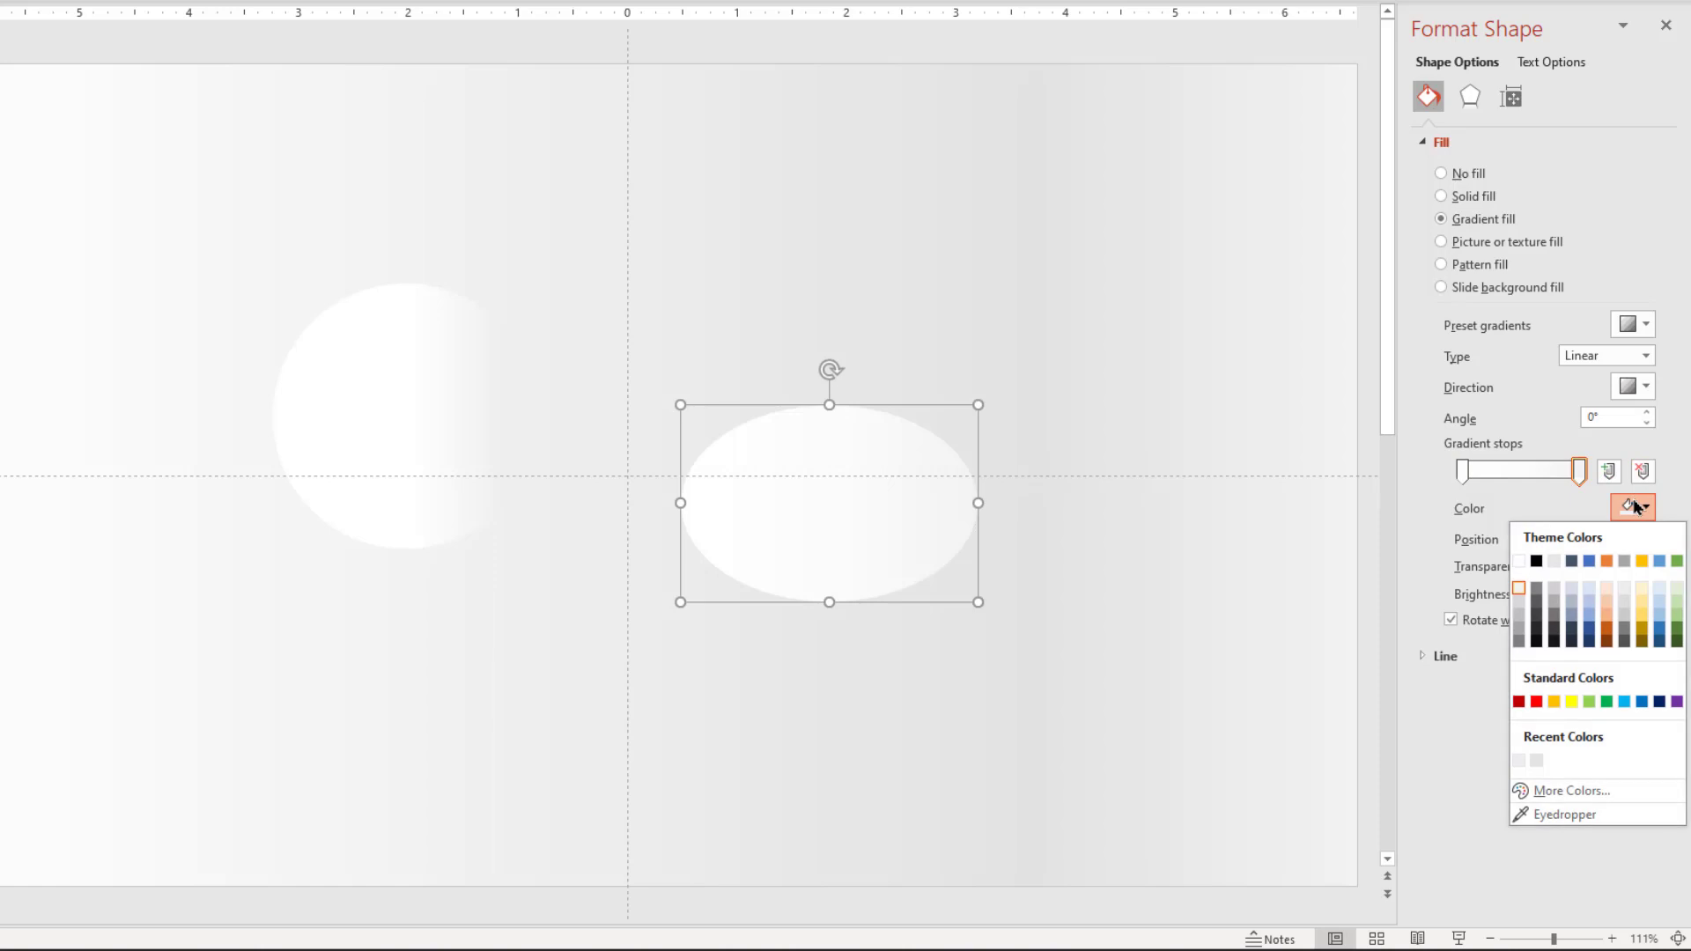
pyautogui.click(1537, 621)
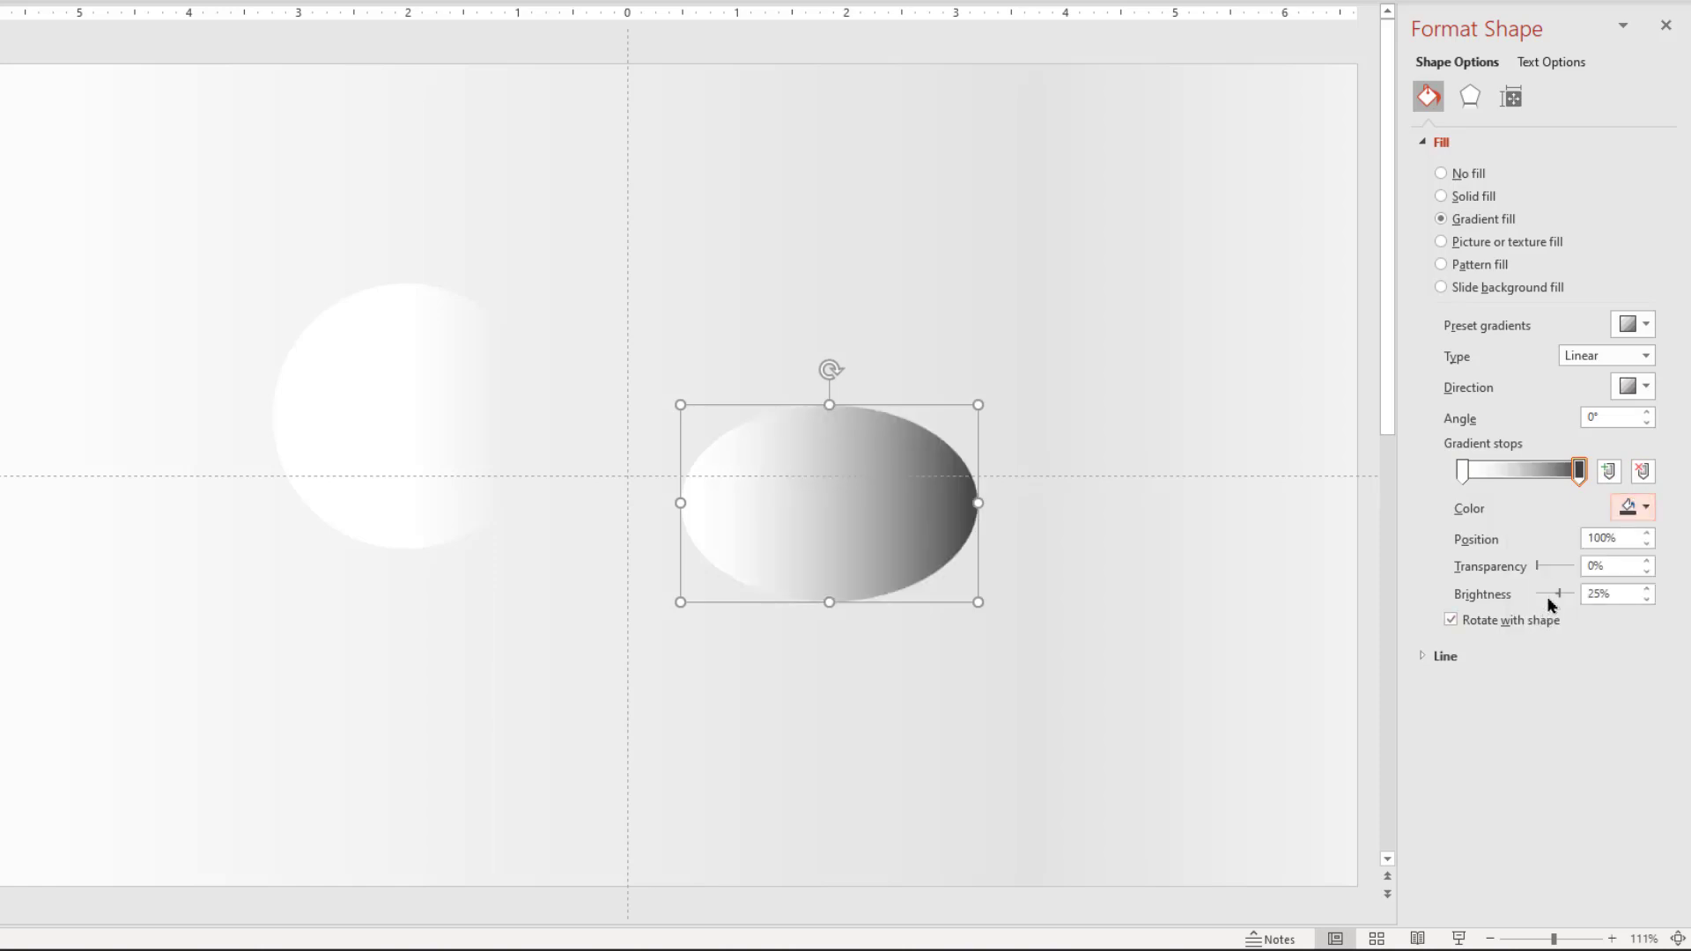
pyautogui.click(1464, 476)
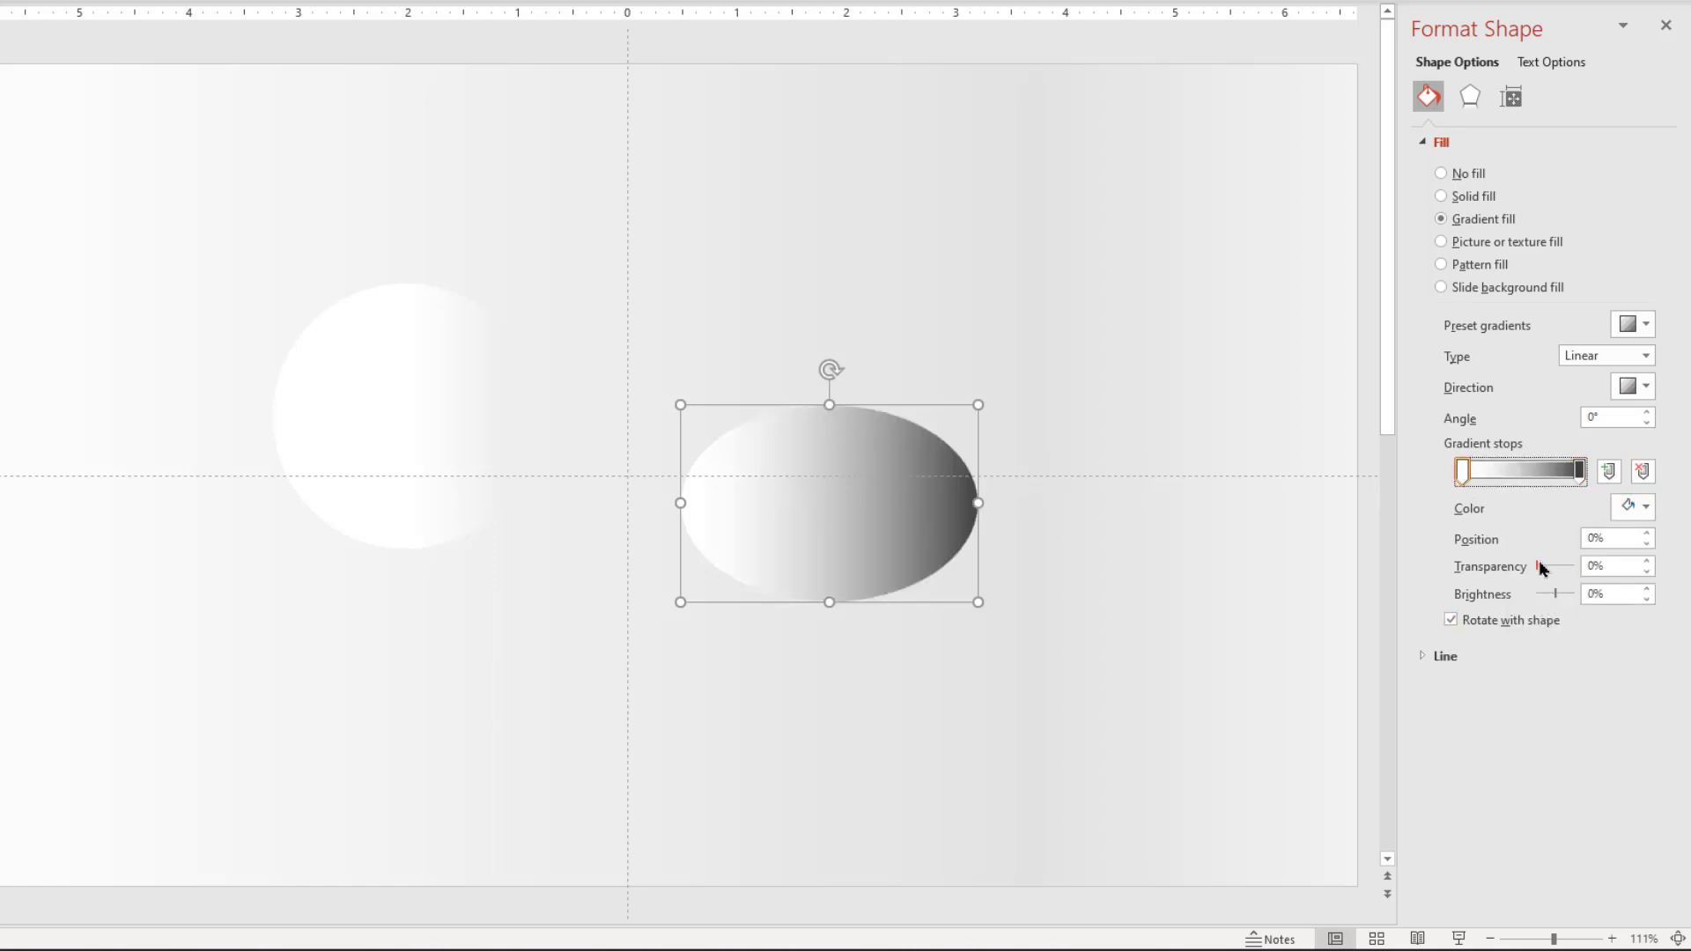
pyautogui.moveTo(1539, 567); pyautogui.dragTo(1577, 567)
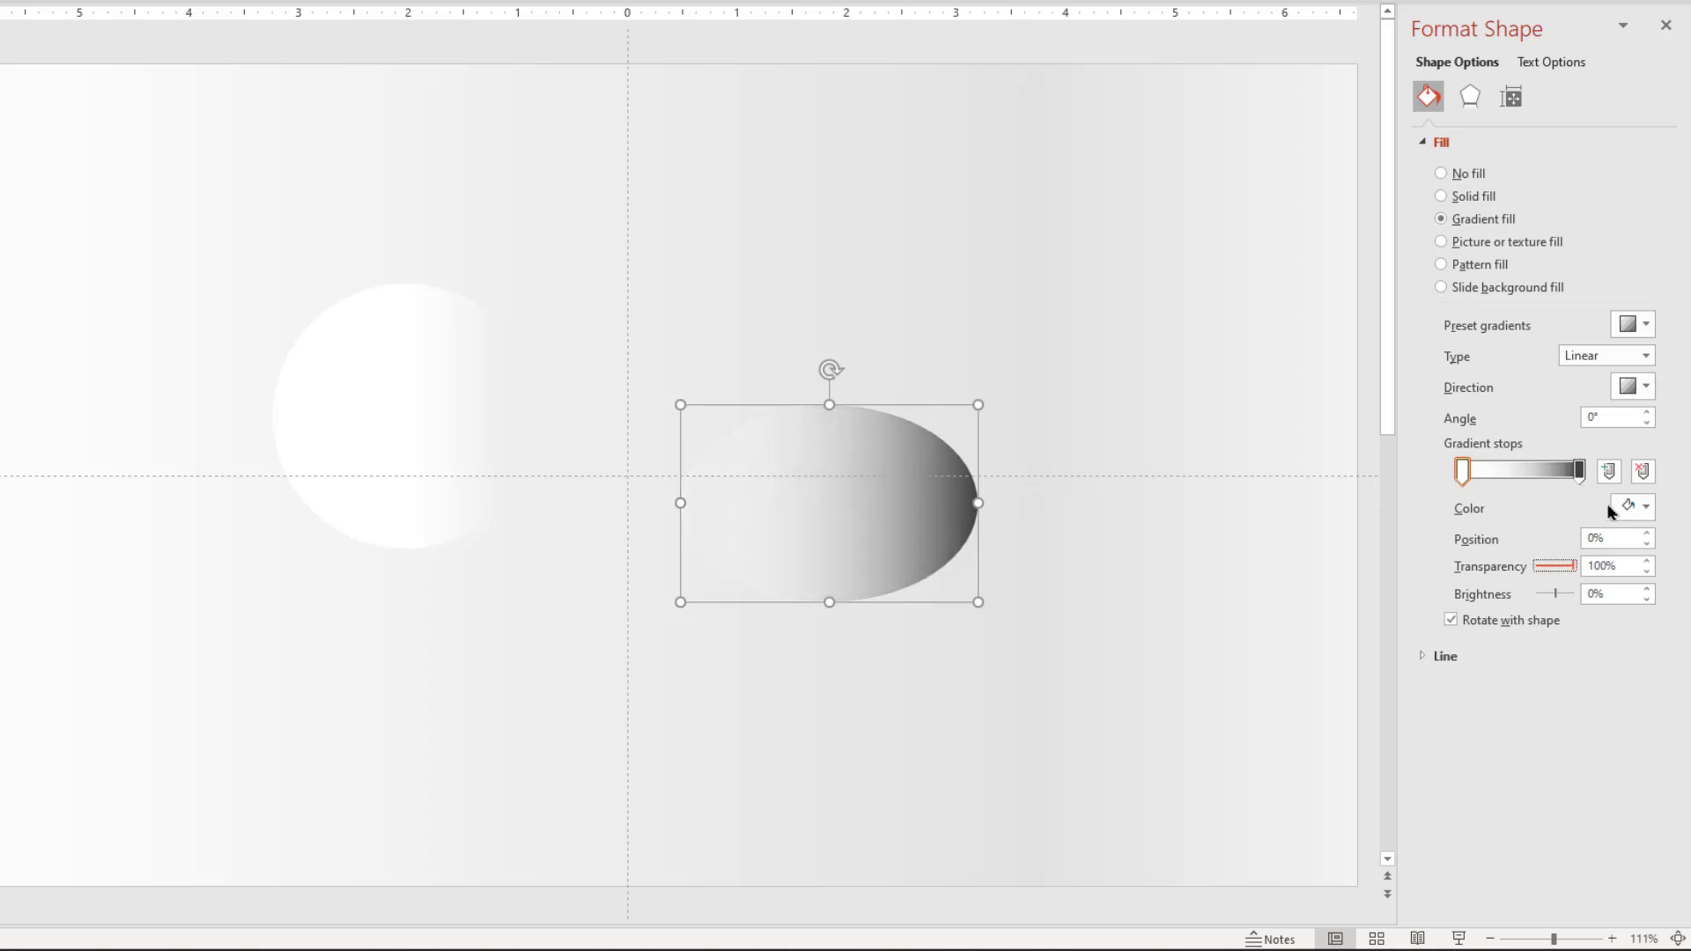
pyautogui.click(1646, 413)
pyautogui.click(1647, 413)
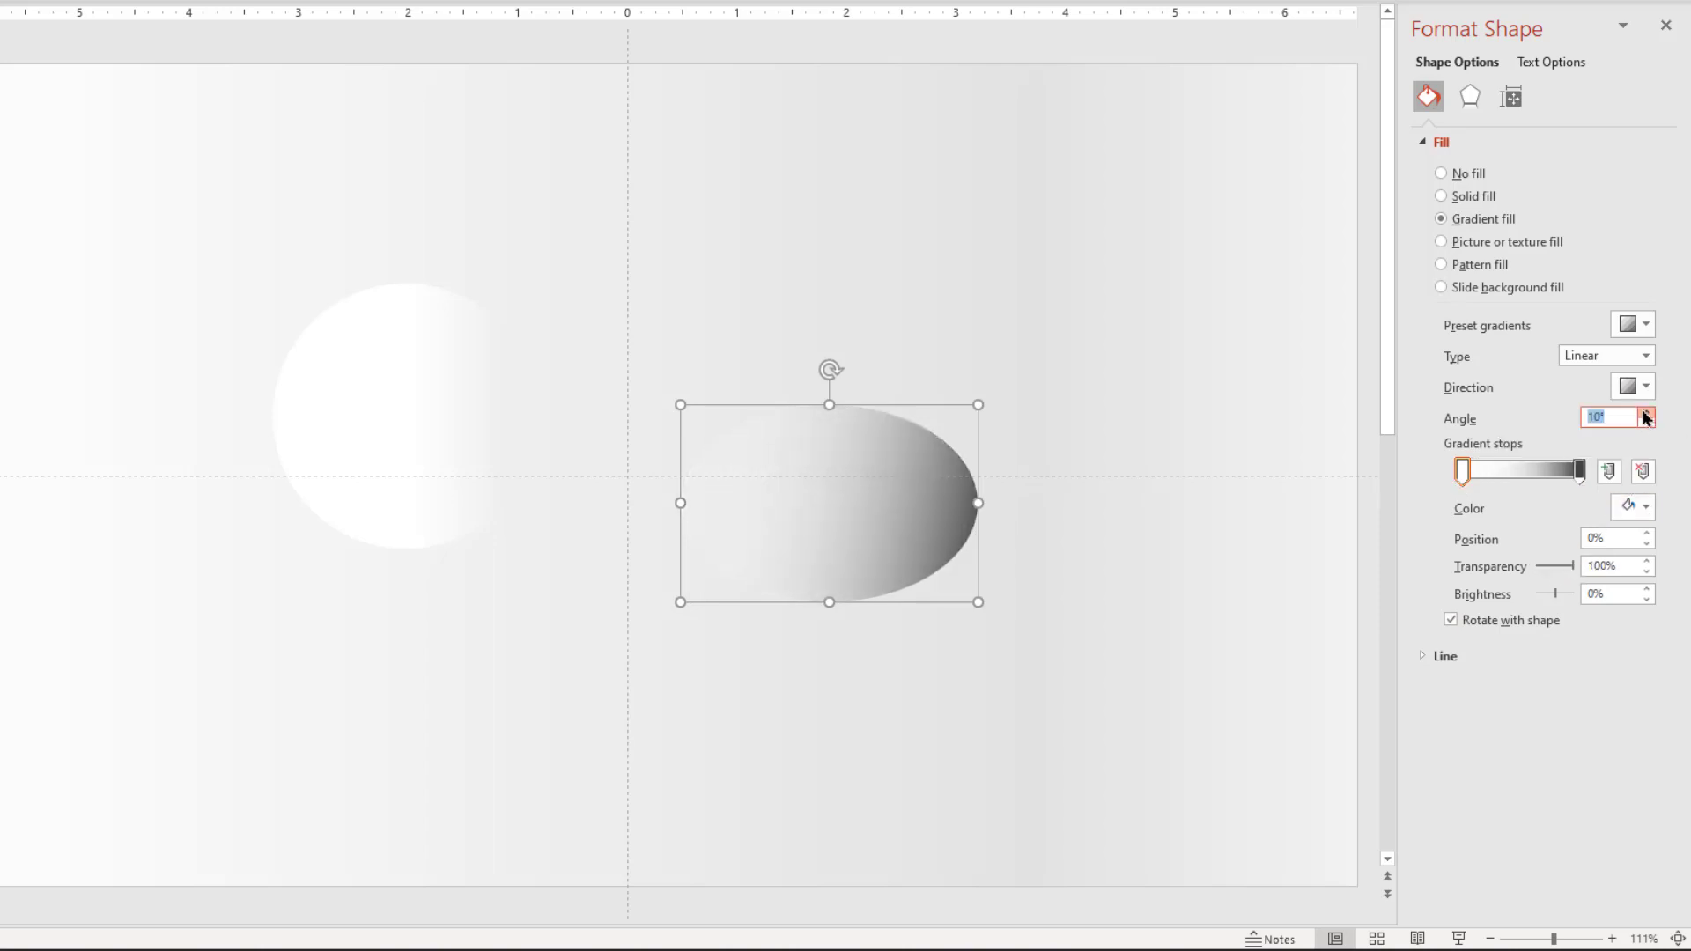
pyautogui.click(1646, 413)
pyautogui.click(1646, 413)
pyautogui.click(1646, 413)
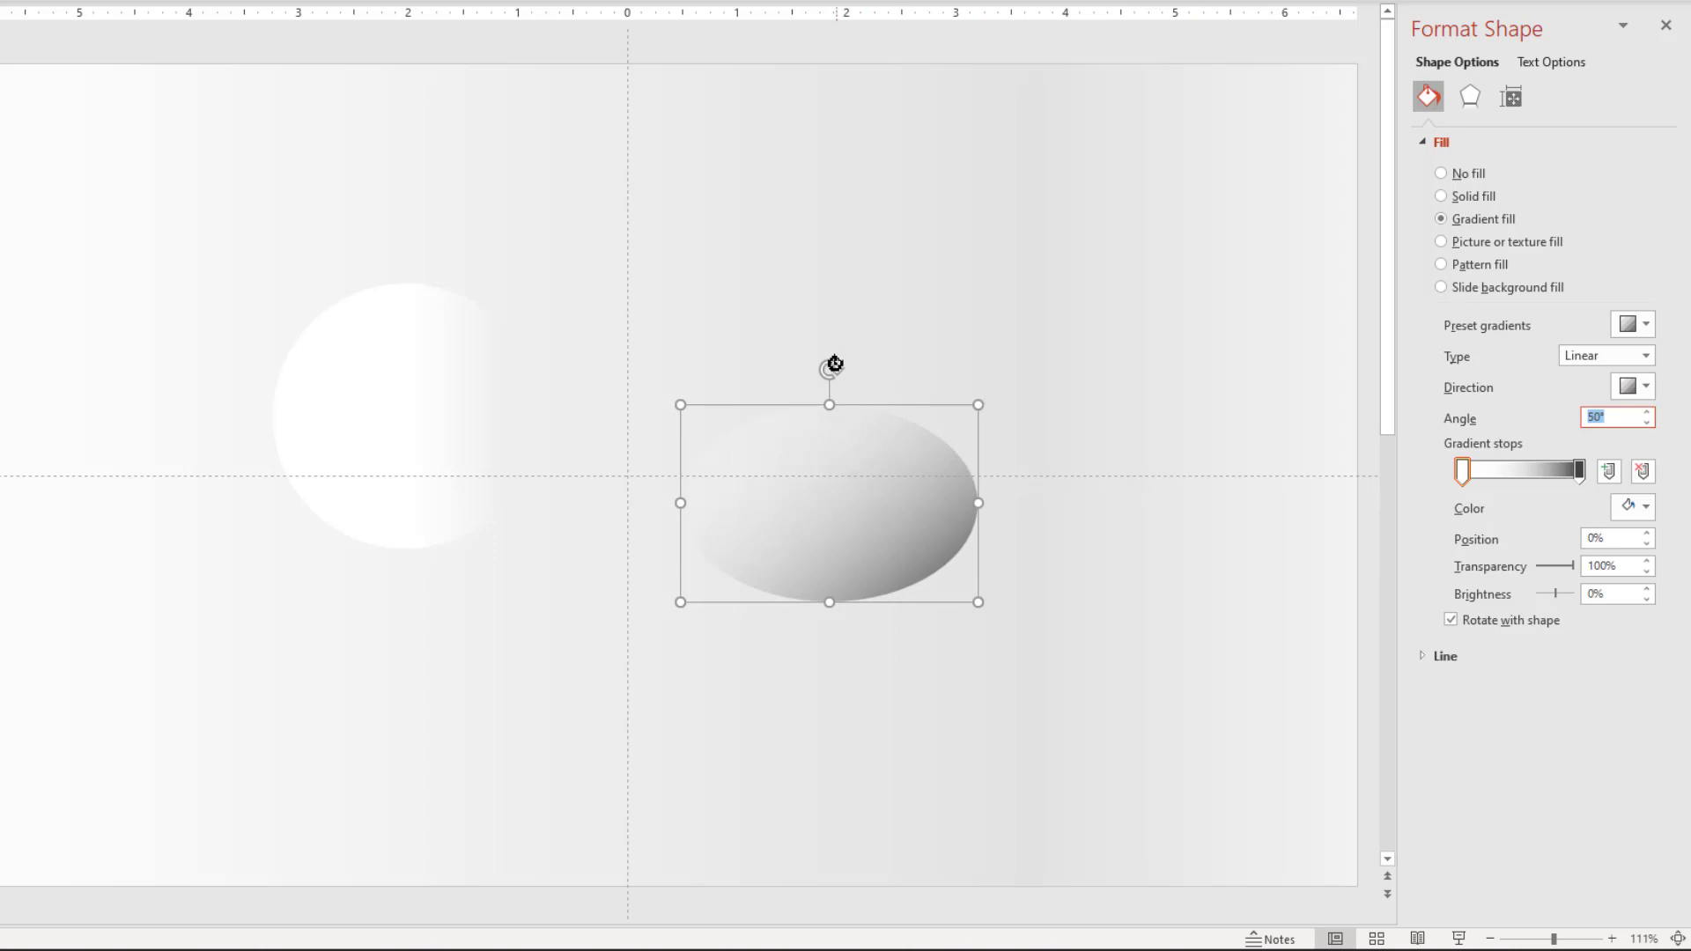
# Tilt the ellipse, set a 40° gradient angle and add 8 pt soft edges.
pyautogui.moveTo(834, 363); pyautogui.dragTo(786, 401)
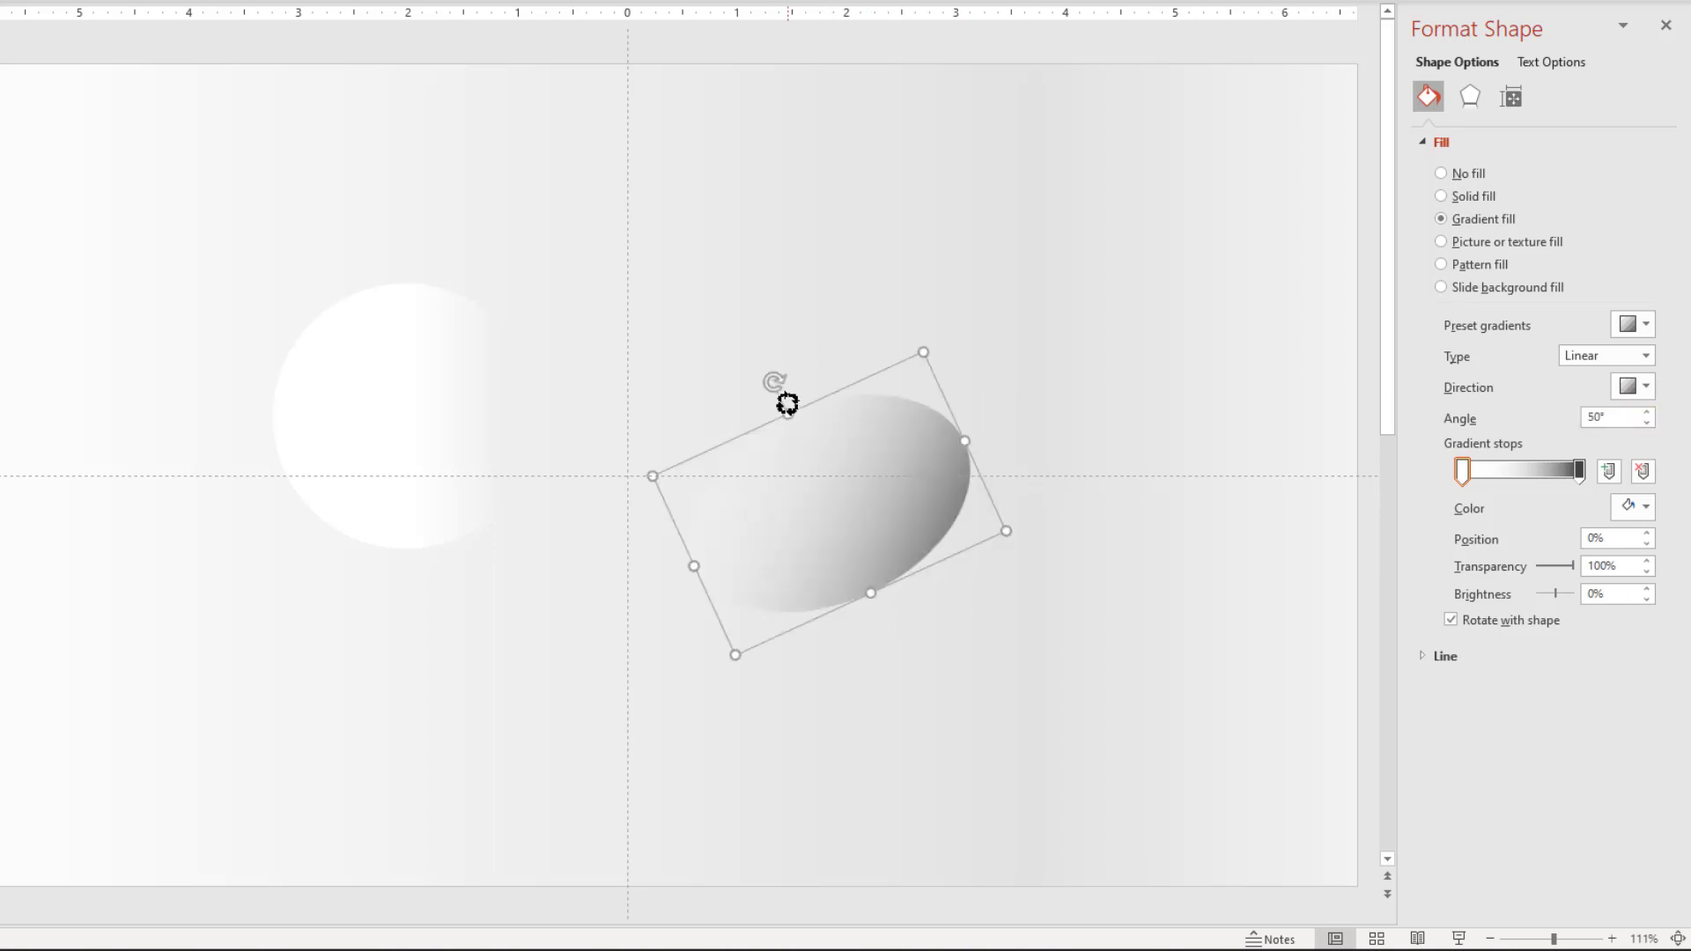
pyautogui.click(1646, 423)
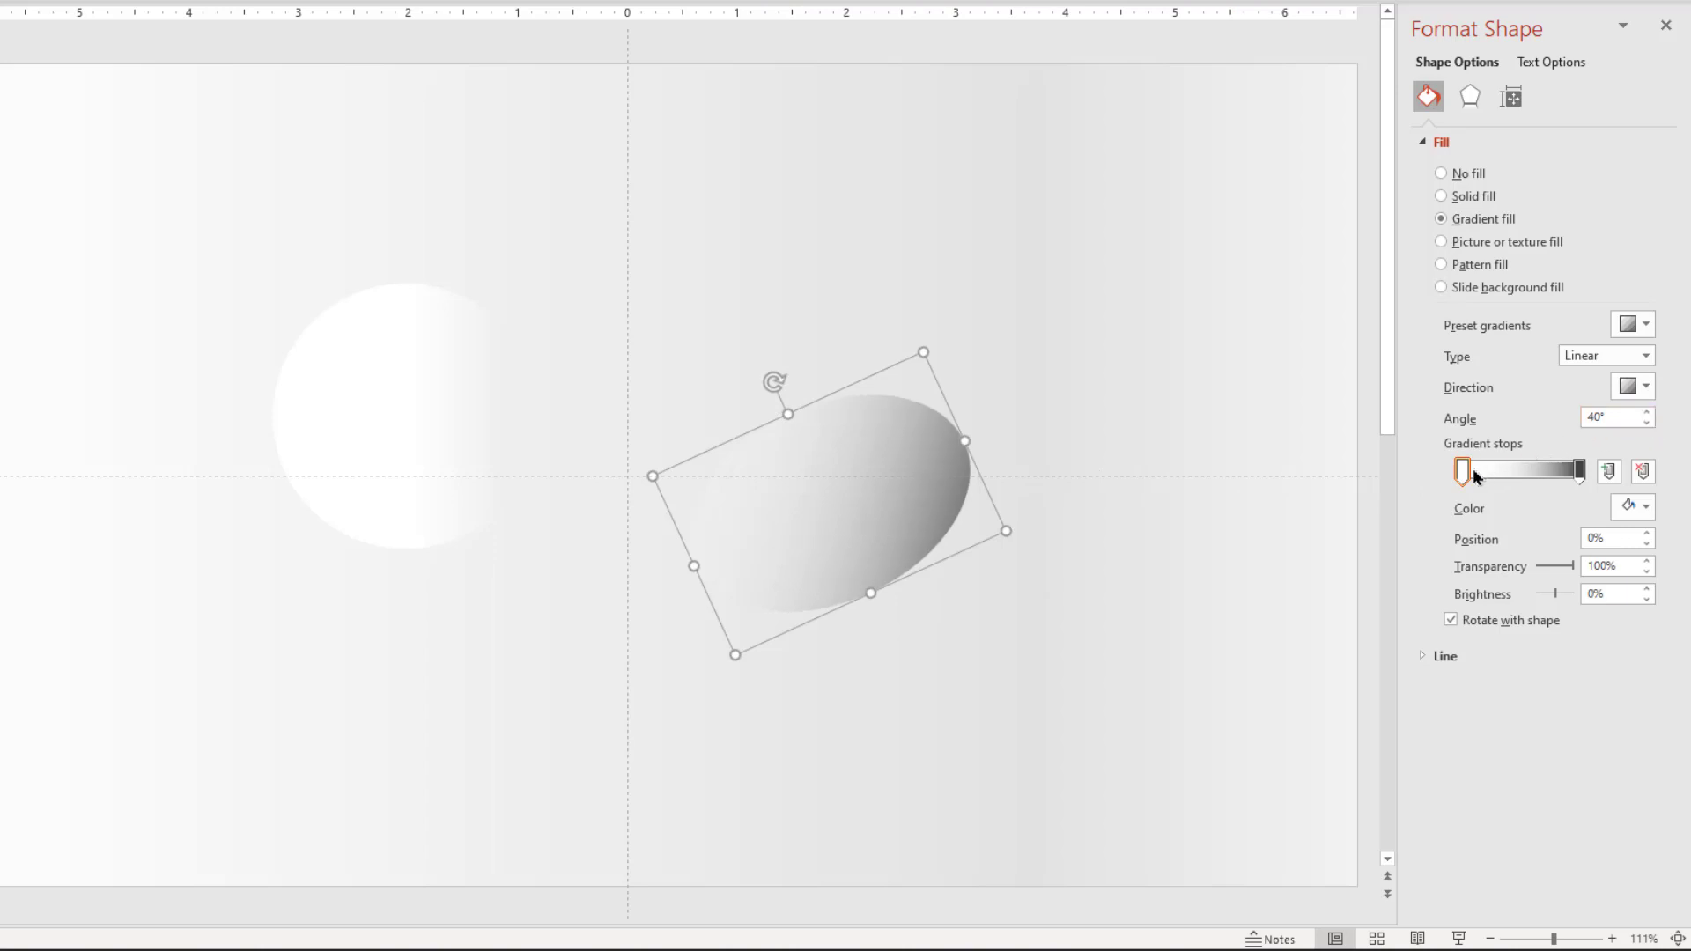
pyautogui.moveTo(1463, 473); pyautogui.dragTo(1500, 480)
pyautogui.click(1470, 96)
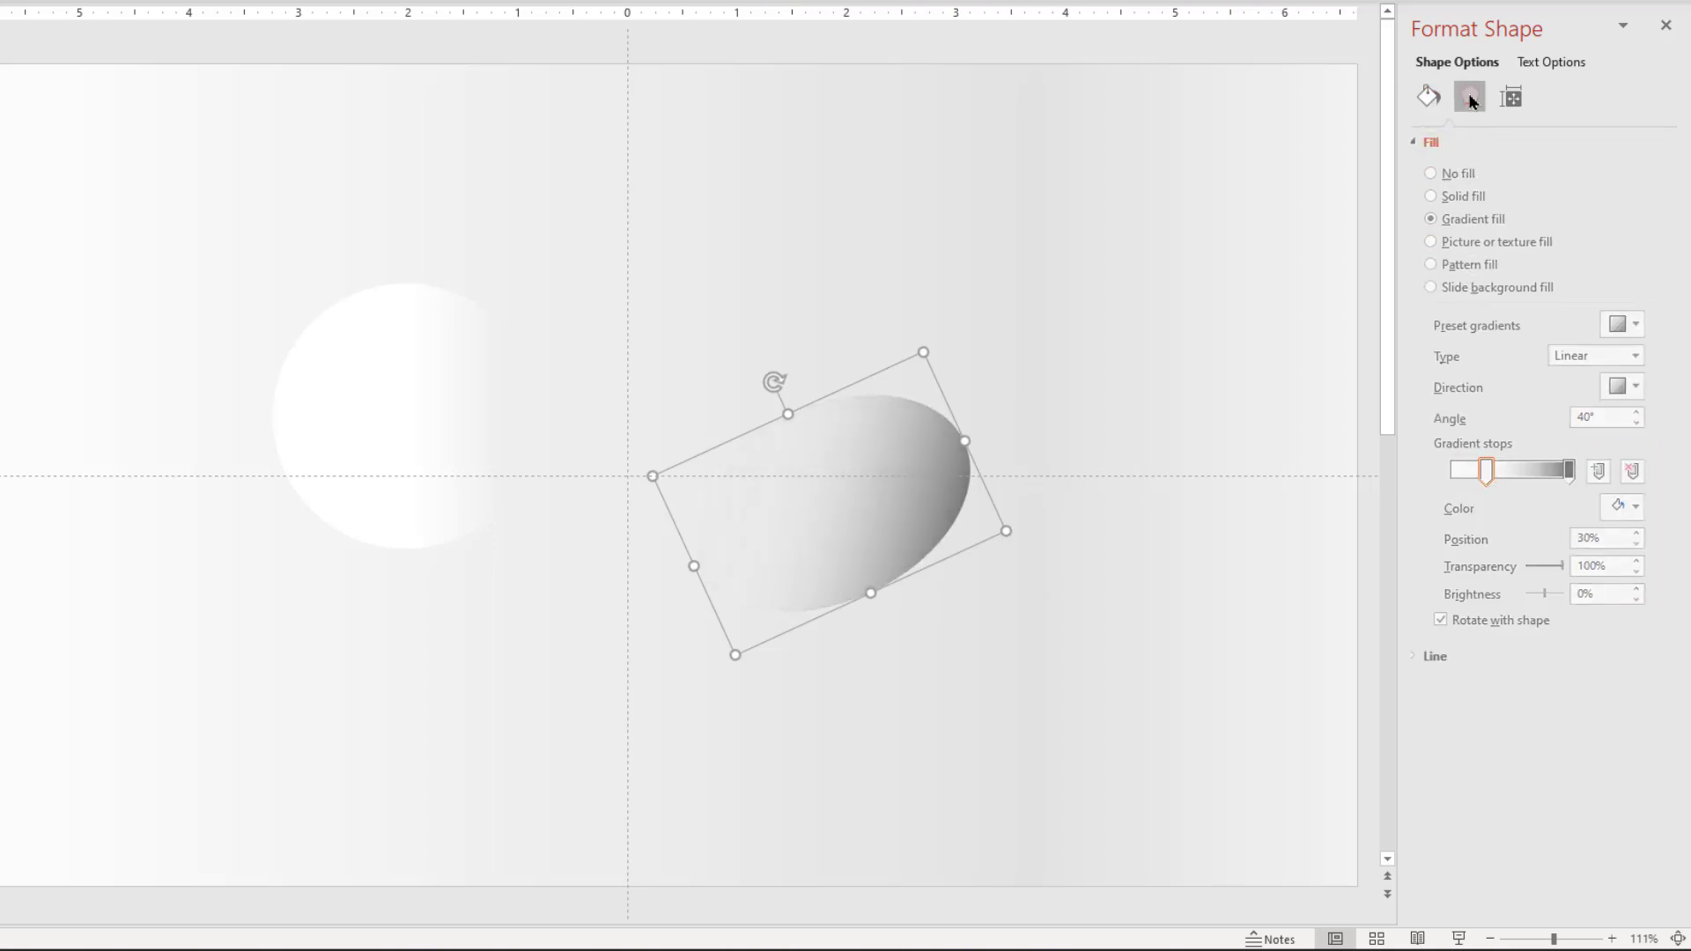
pyautogui.click(1464, 224)
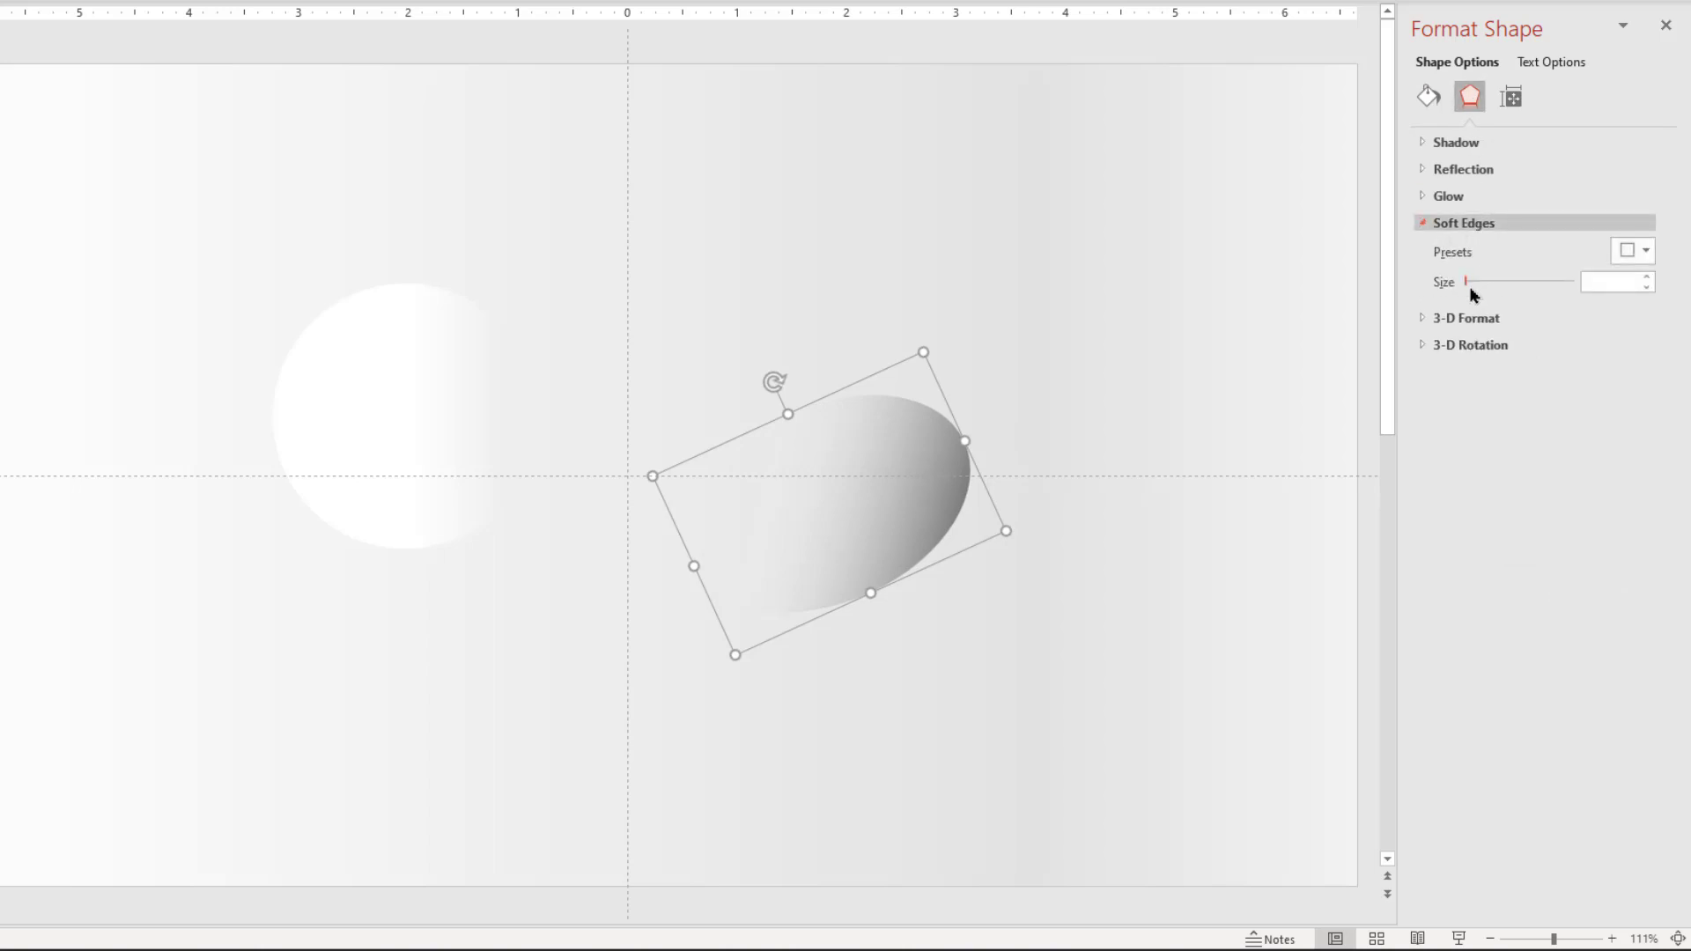
pyautogui.click(1467, 283)
pyautogui.moveTo(1468, 283); pyautogui.dragTo(1474, 285)
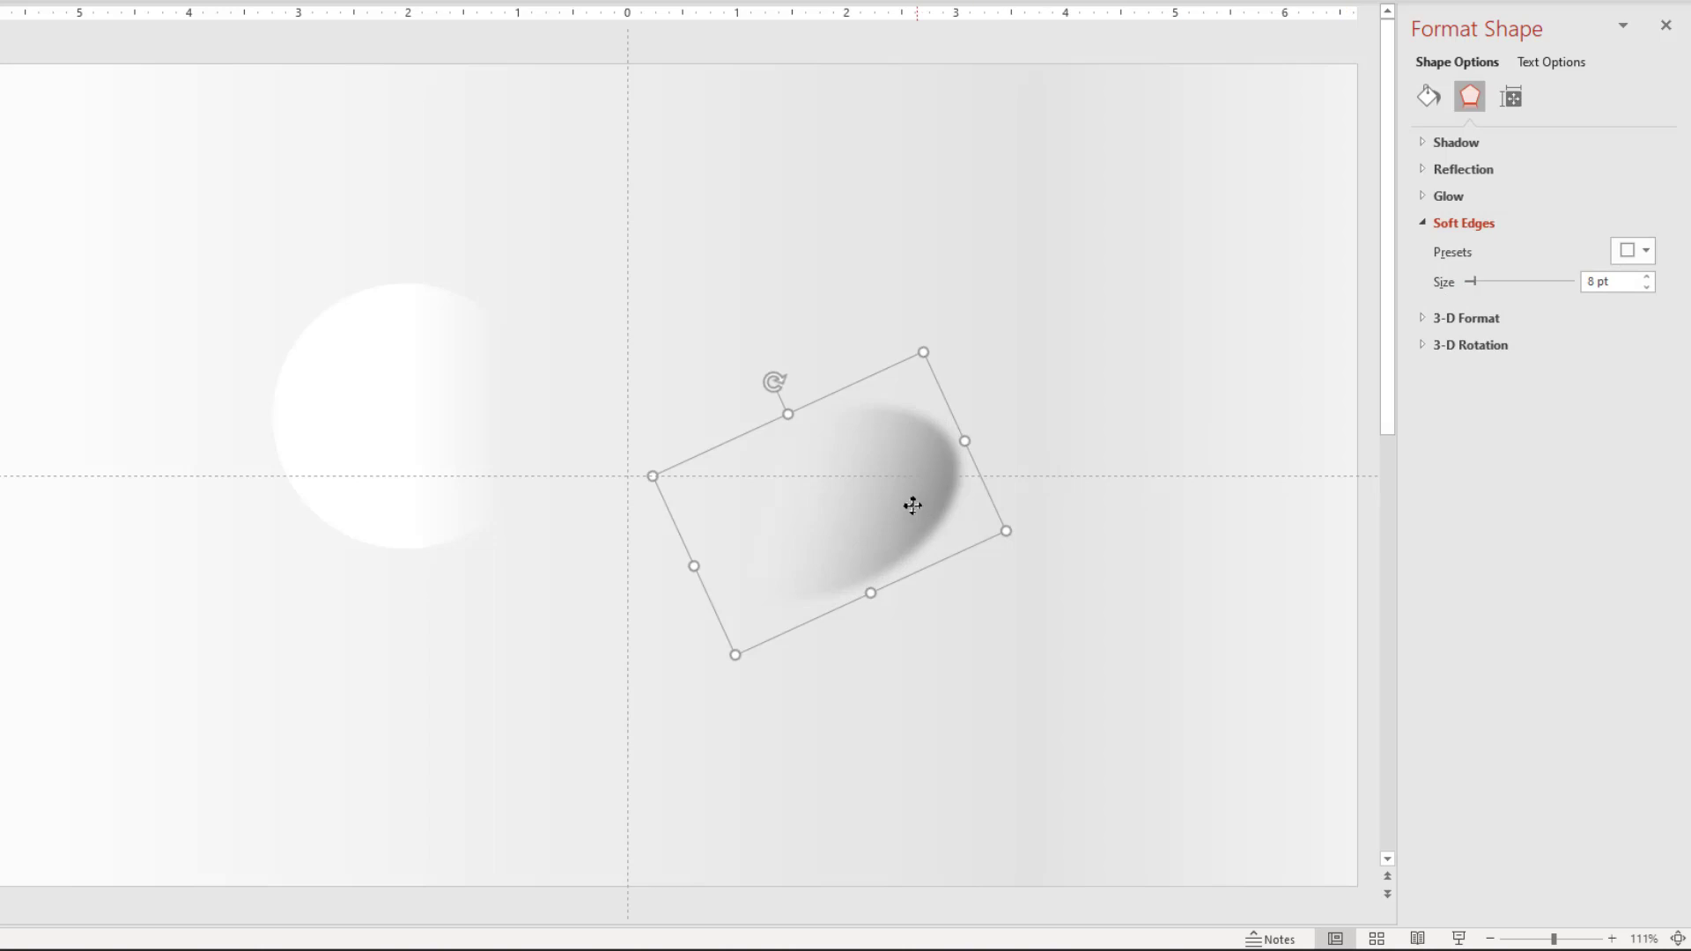
# Move the blurred ellipse onto the white circle and send it to the back.
pyautogui.moveTo(910, 503); pyautogui.dragTo(486, 489)
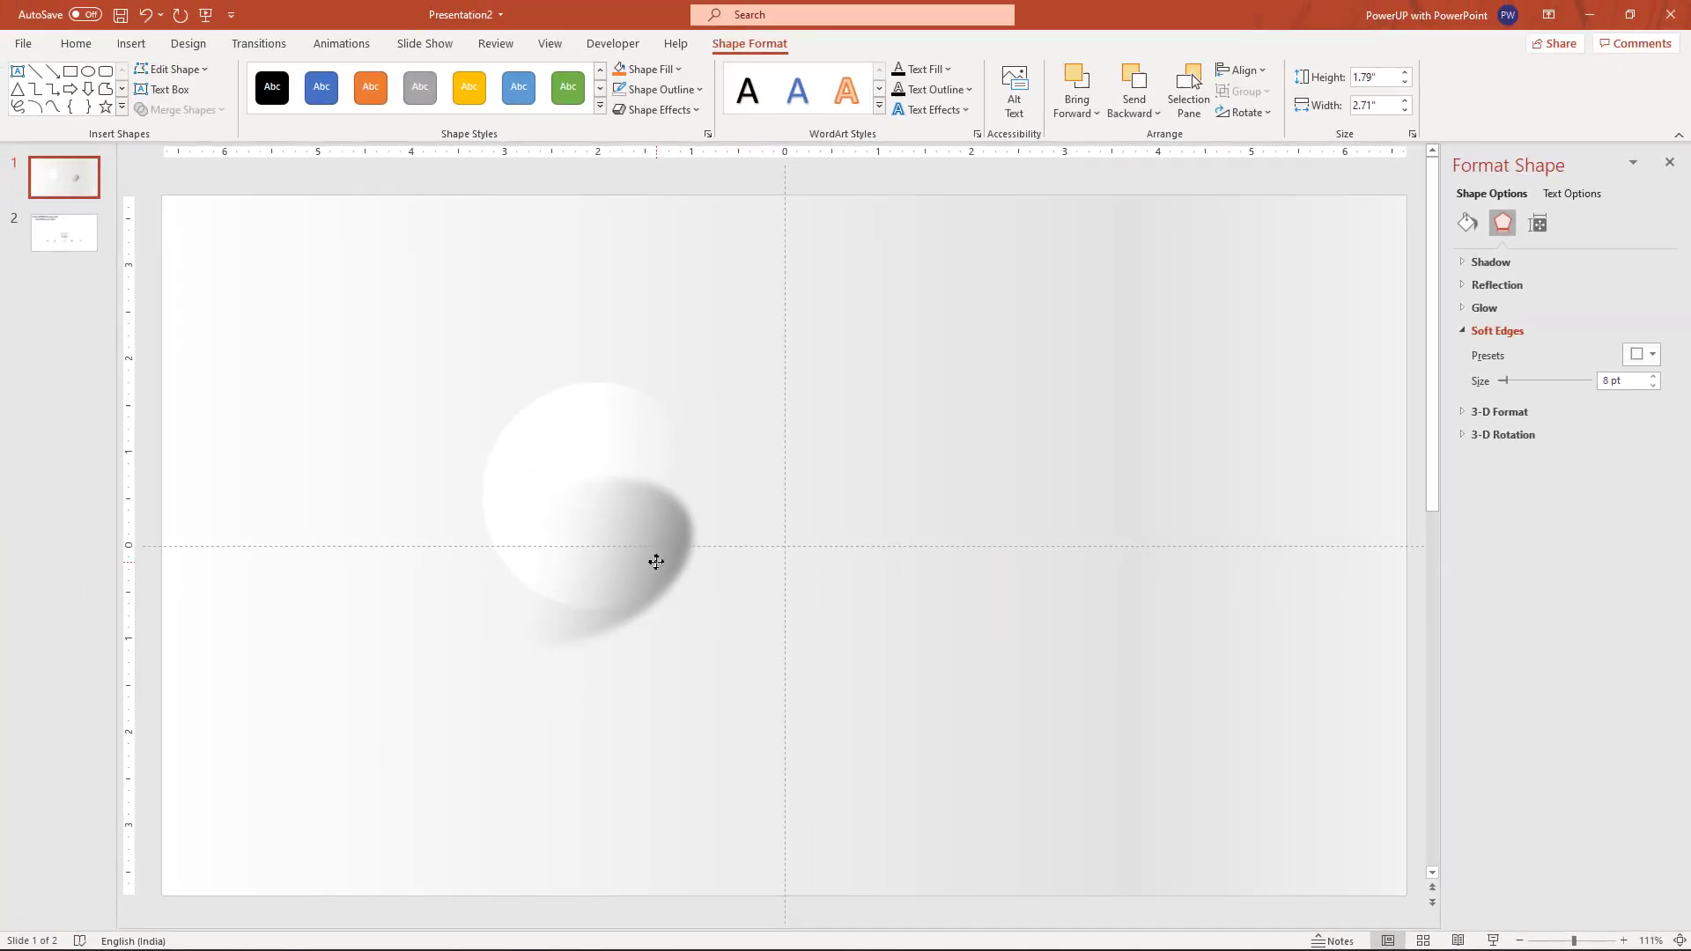
pyautogui.rightClick(656, 562)
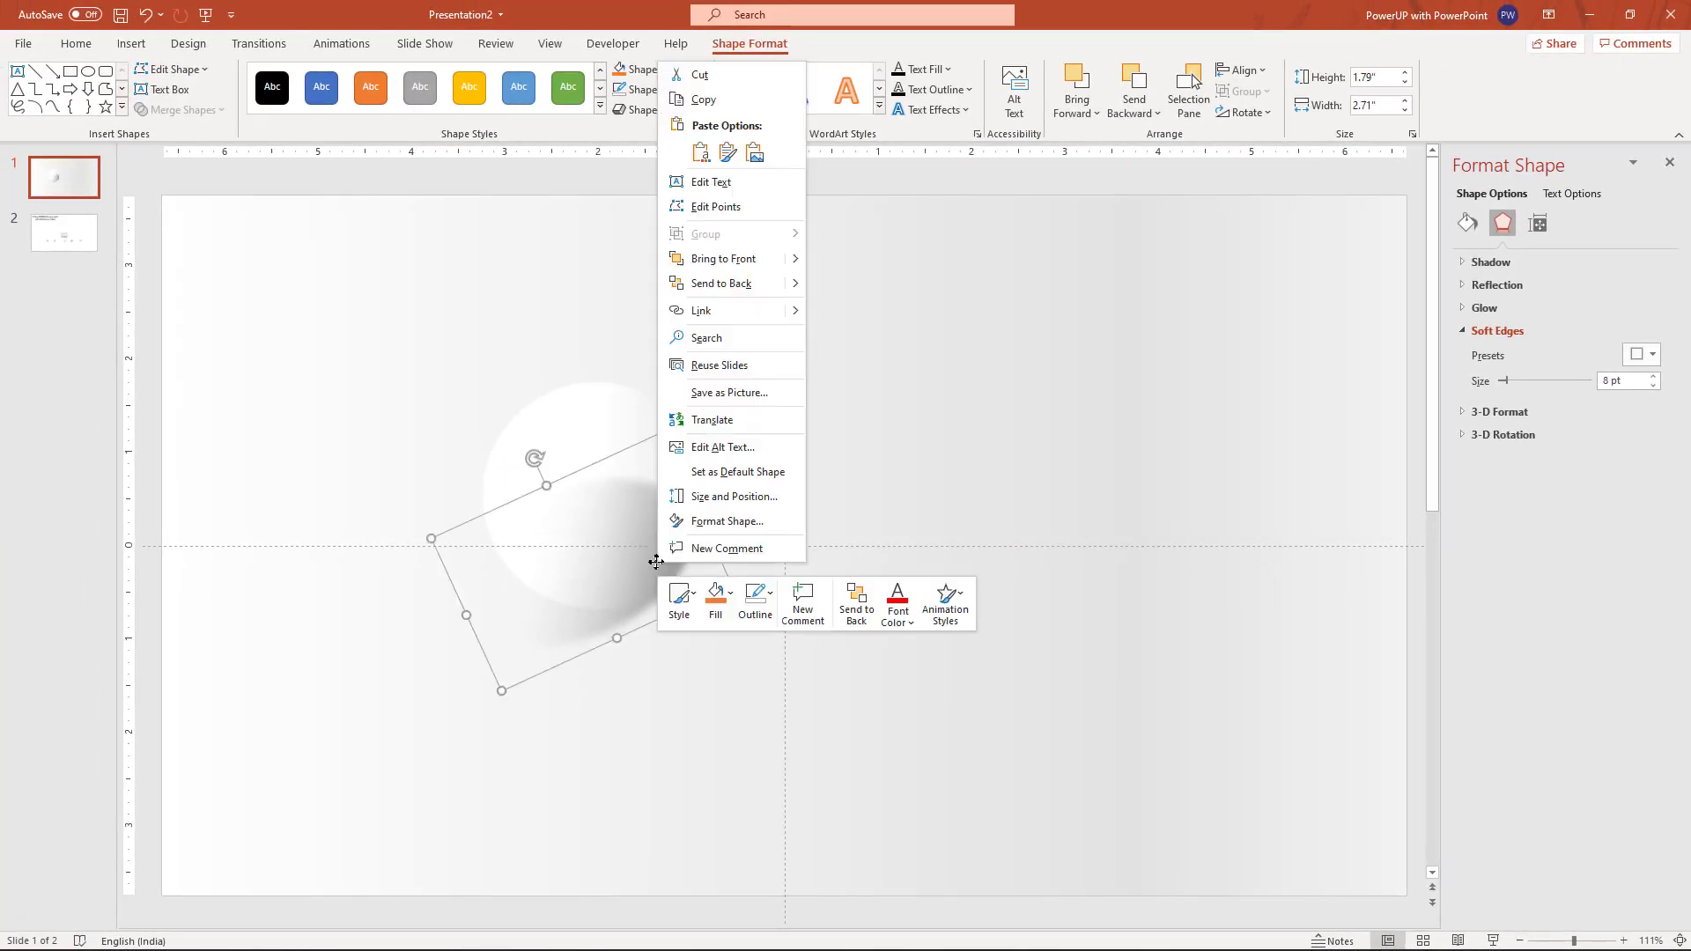
pyautogui.click(727, 283)
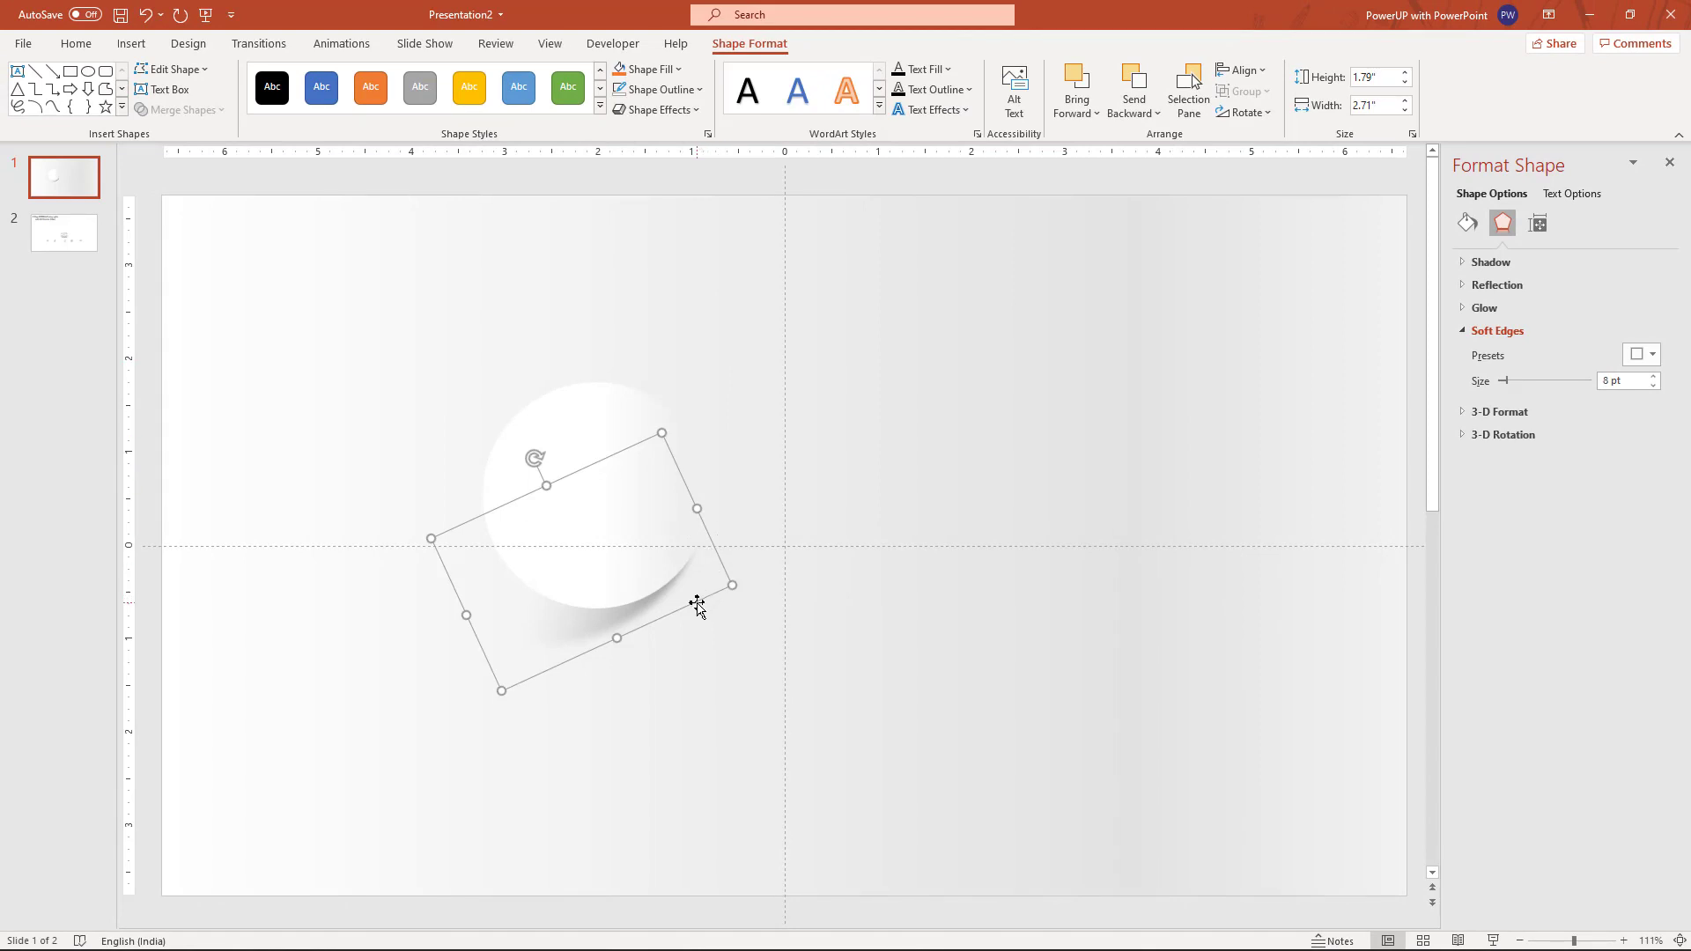
pyautogui.press('Escape')
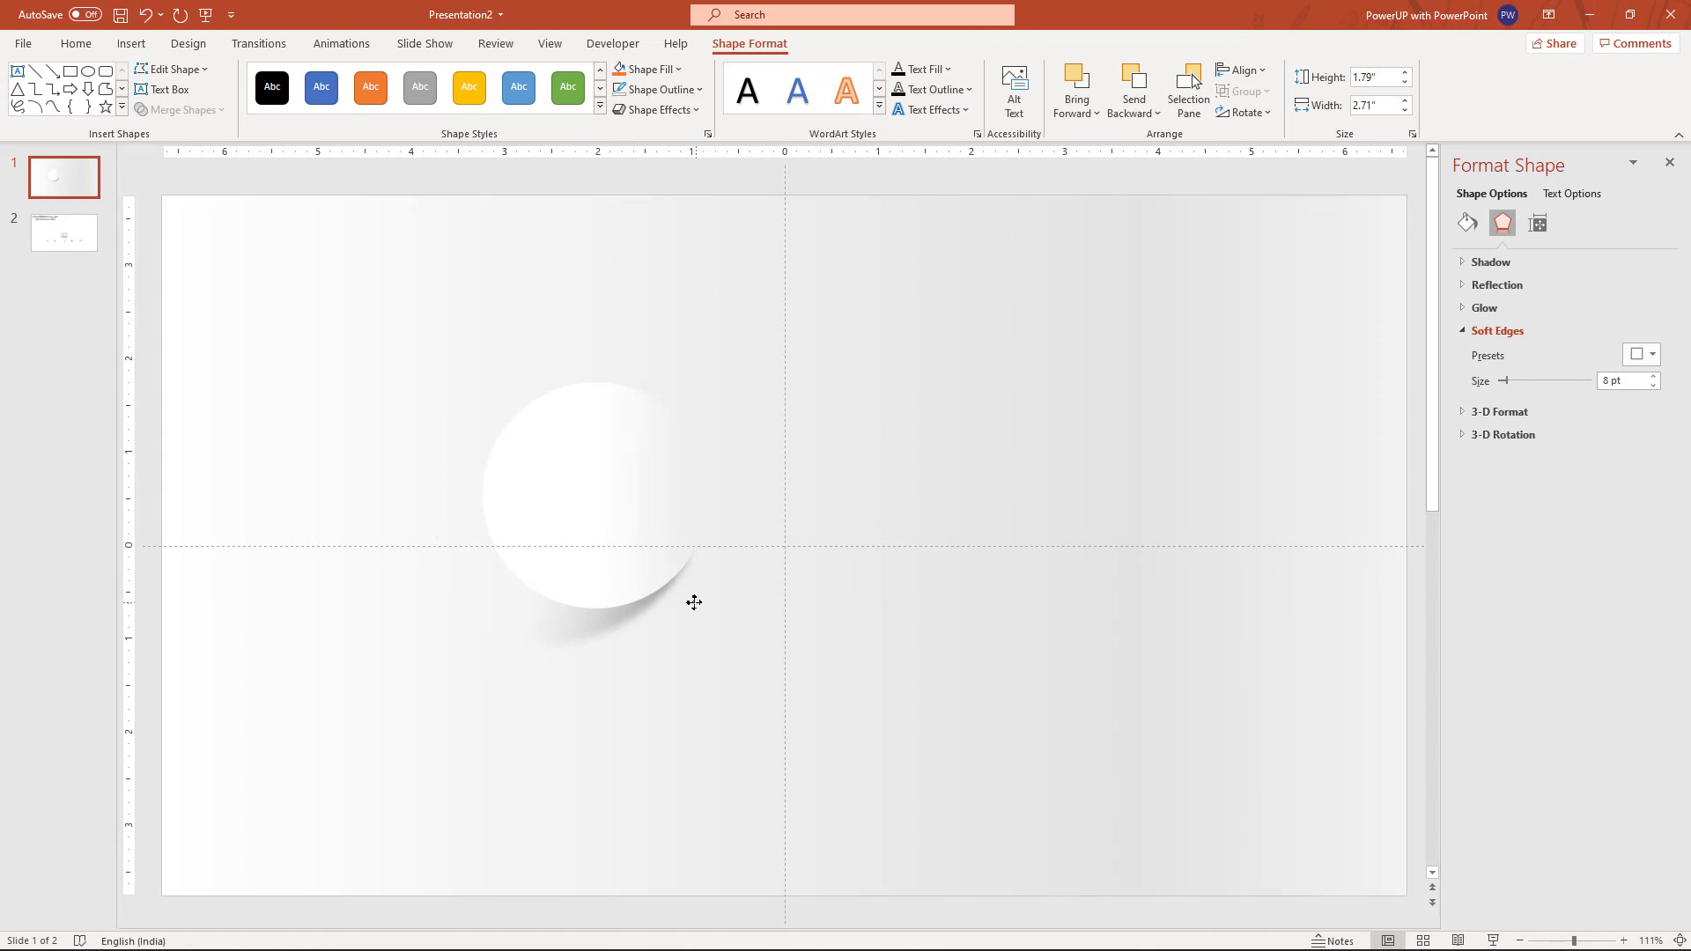
# Widen the shadow to 3.06 inches and settle it under the circle.
pyautogui.click(694, 602)
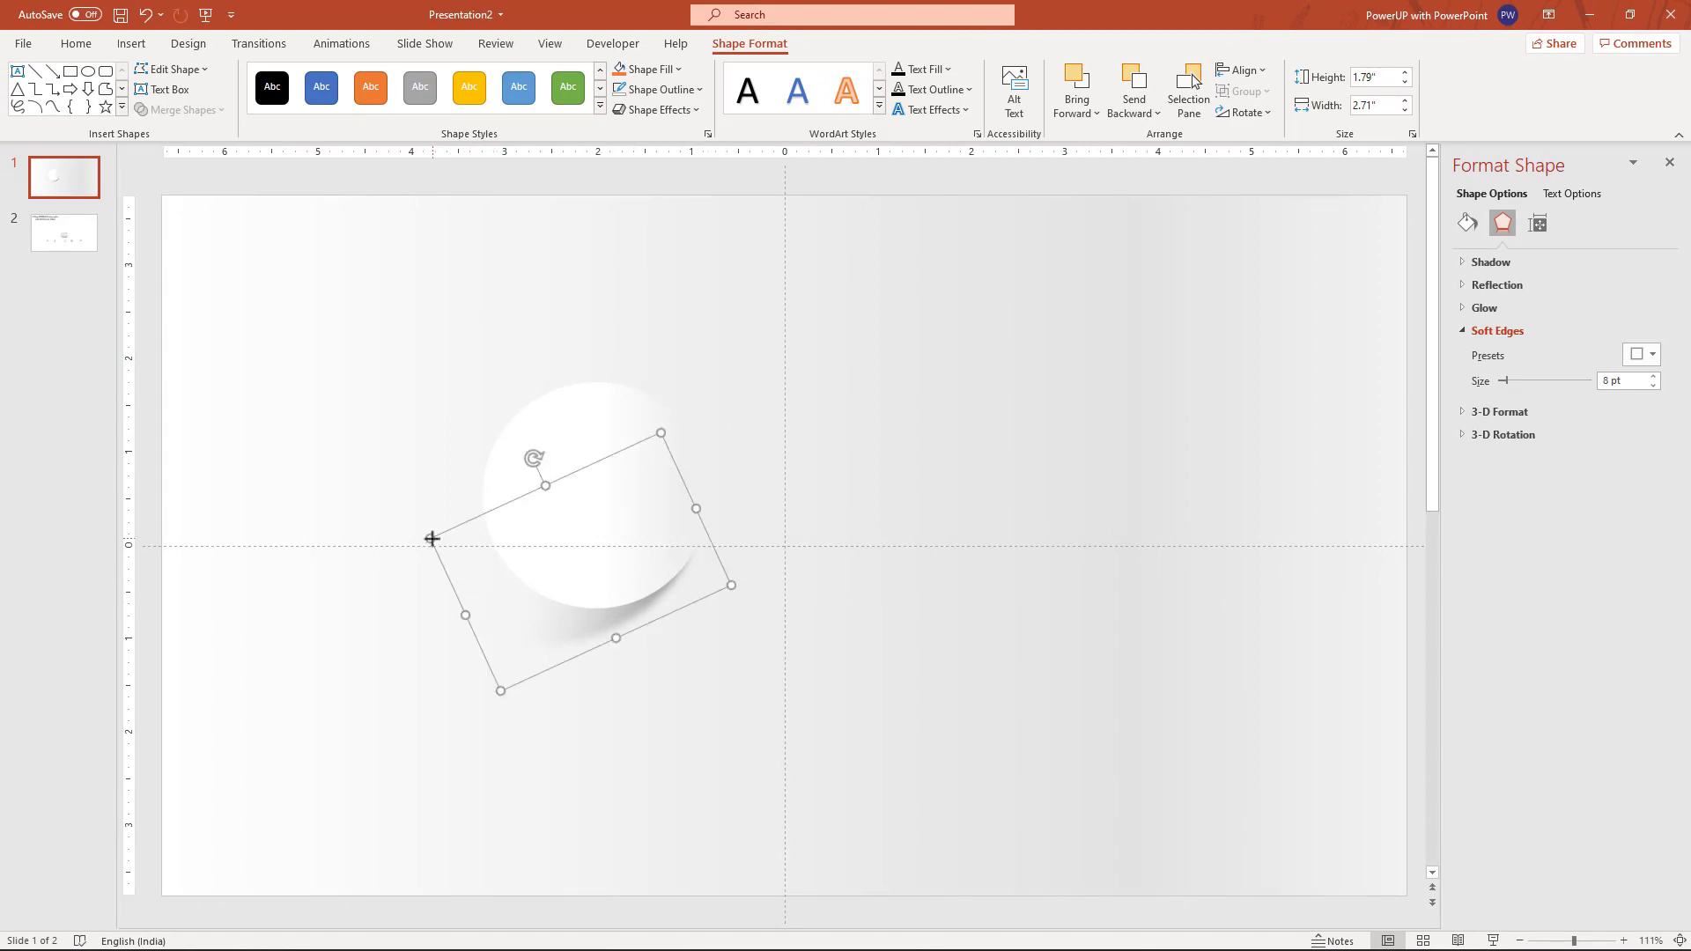
pyautogui.moveTo(431, 538); pyautogui.dragTo(408, 534)
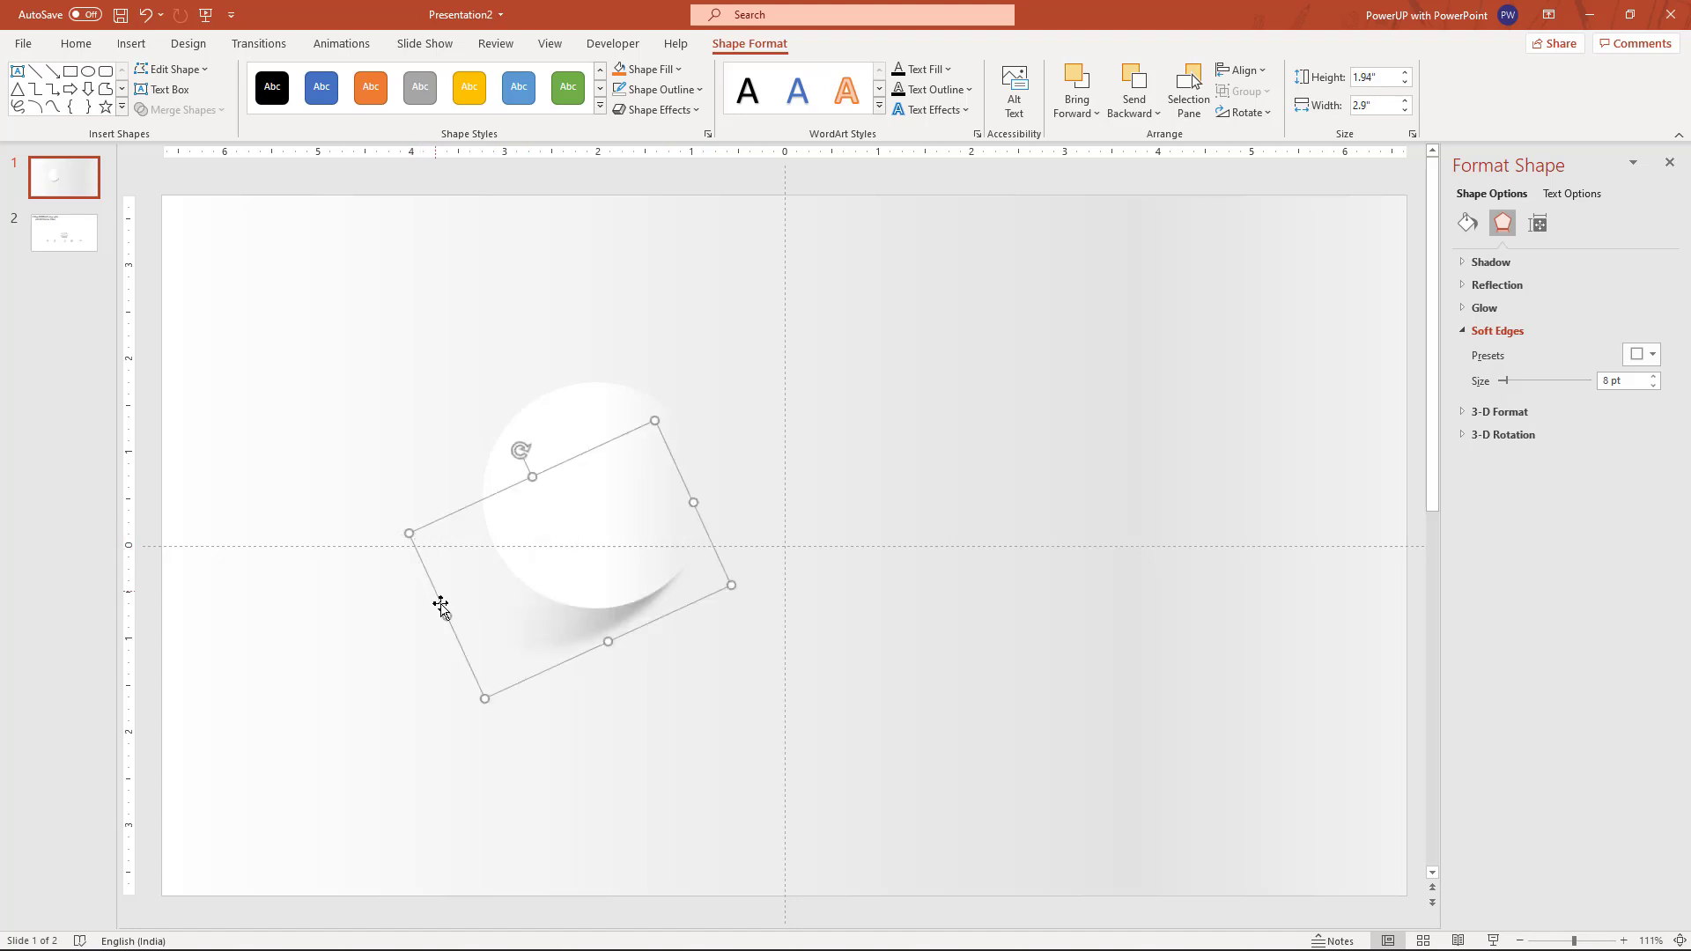
pyautogui.moveTo(445, 616); pyautogui.dragTo(431, 617)
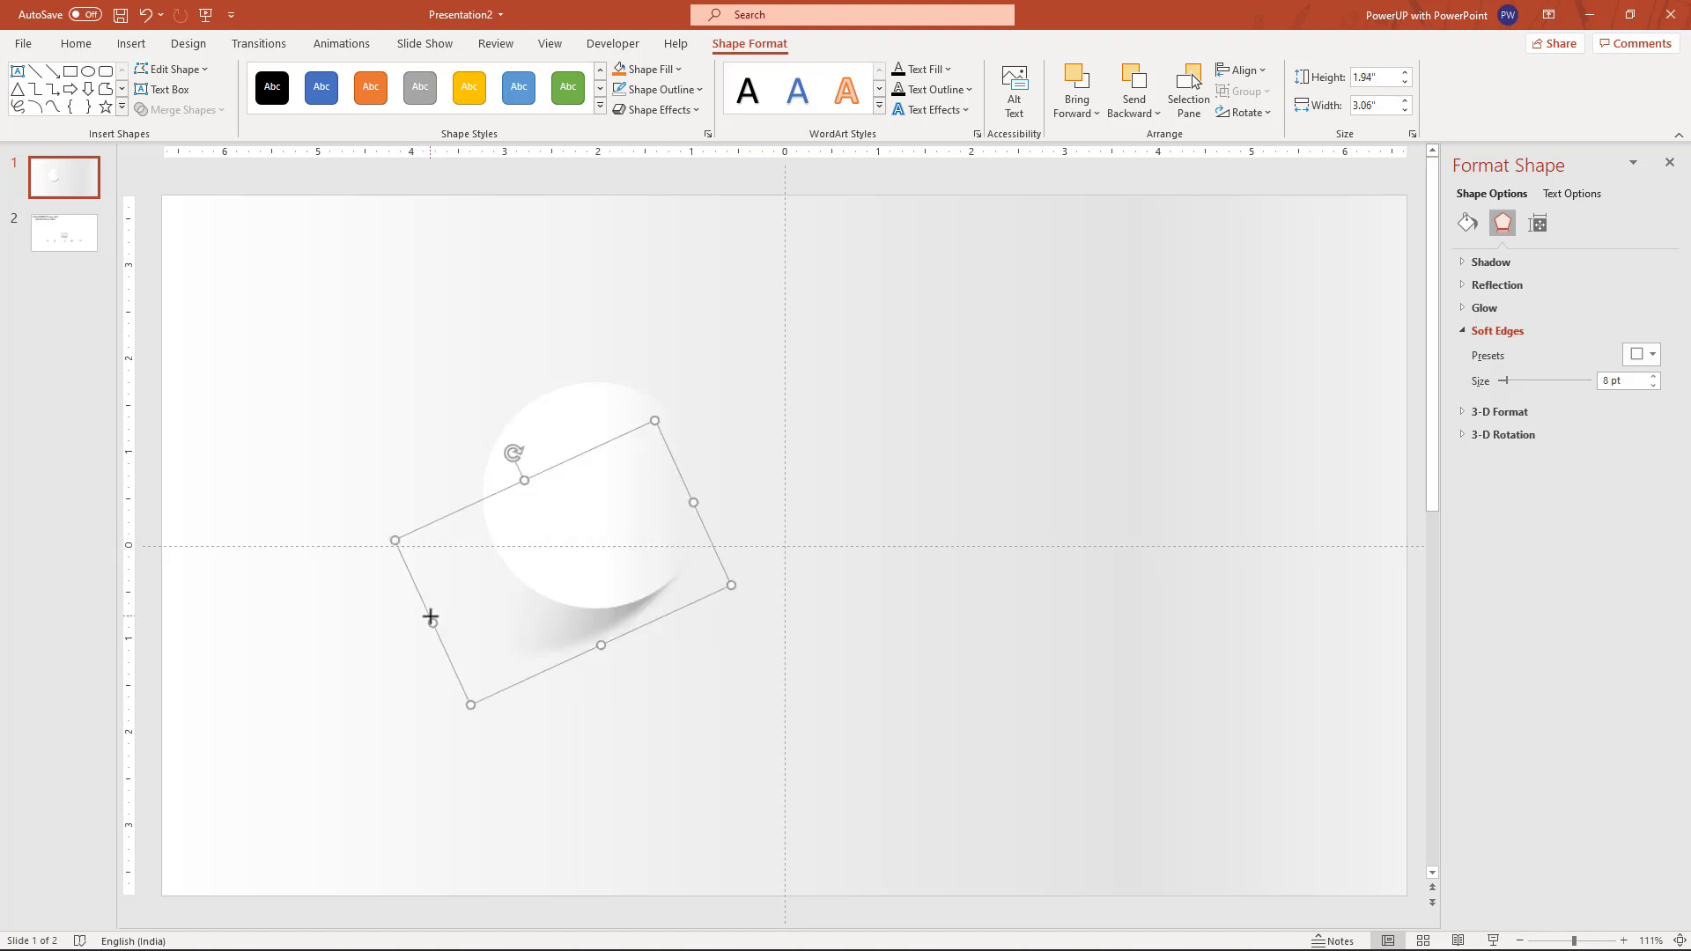
pyautogui.moveTo(647, 625); pyautogui.dragTo(648, 626)
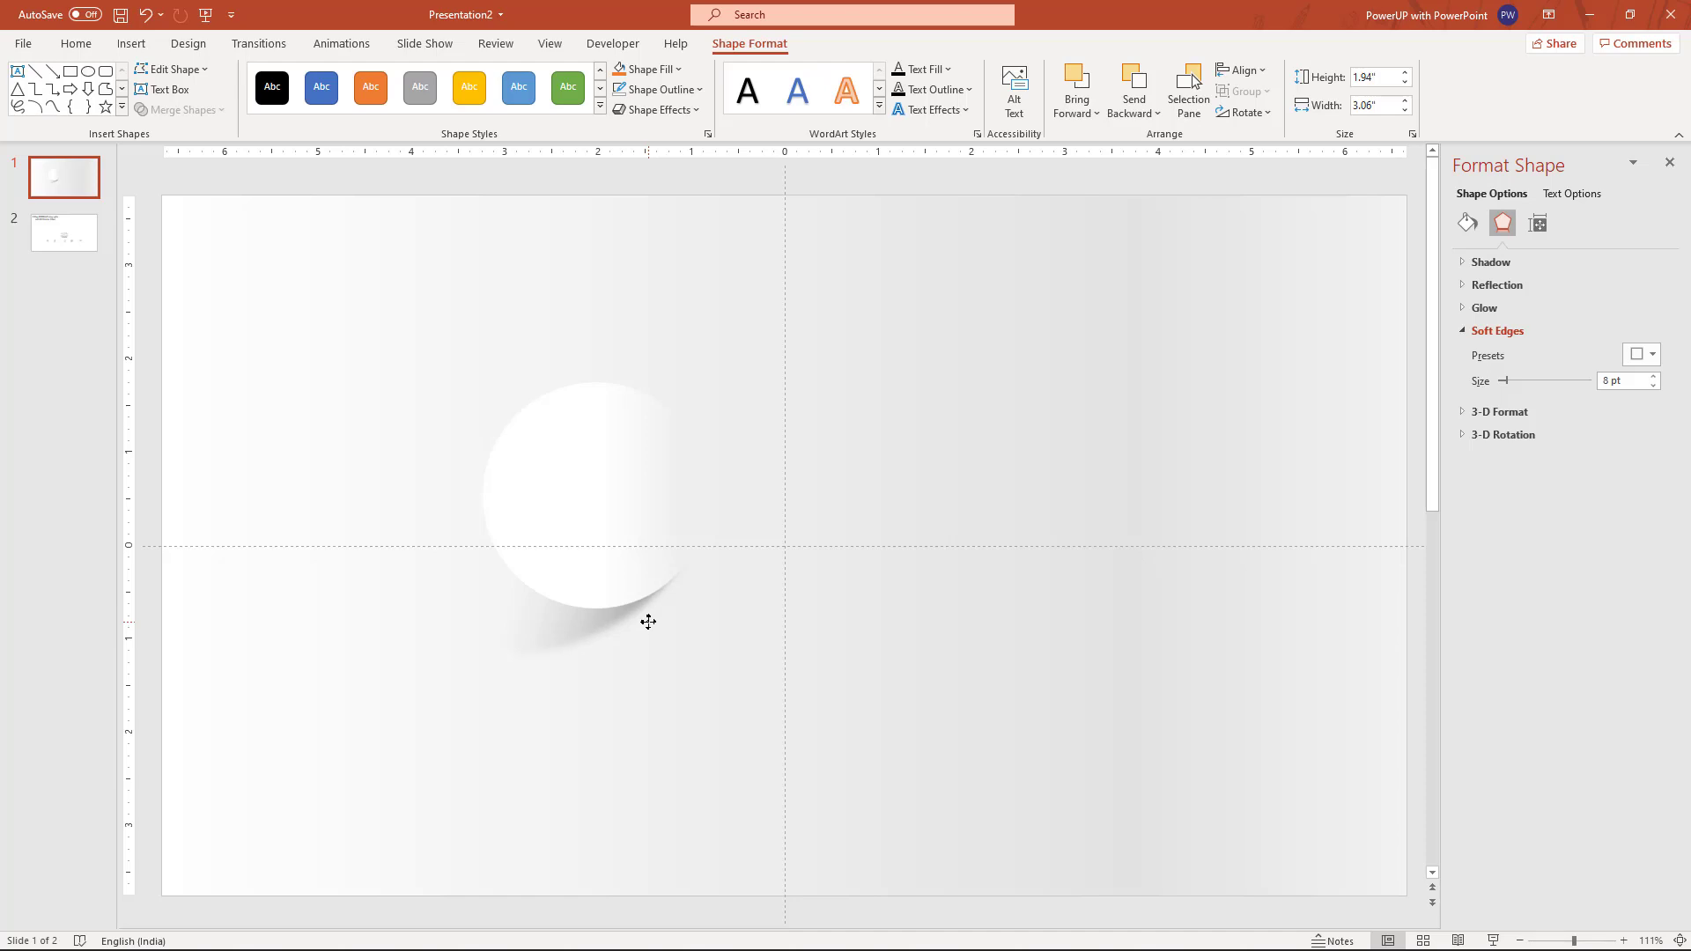
pyautogui.click(652, 623)
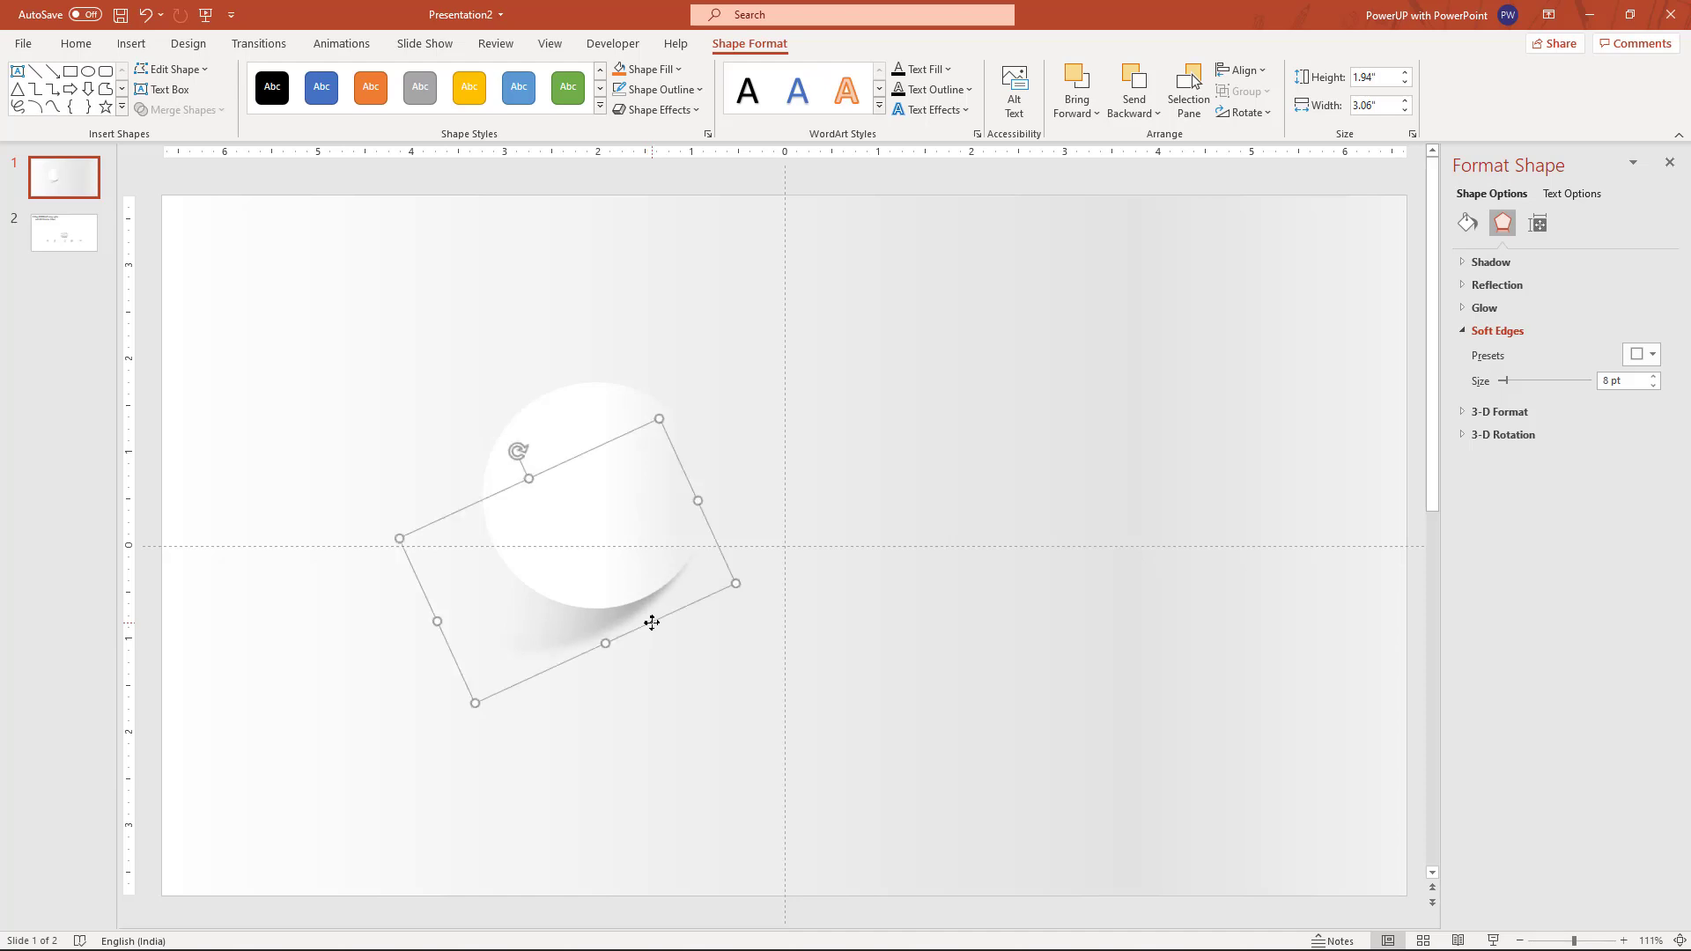
pyautogui.click(710, 673)
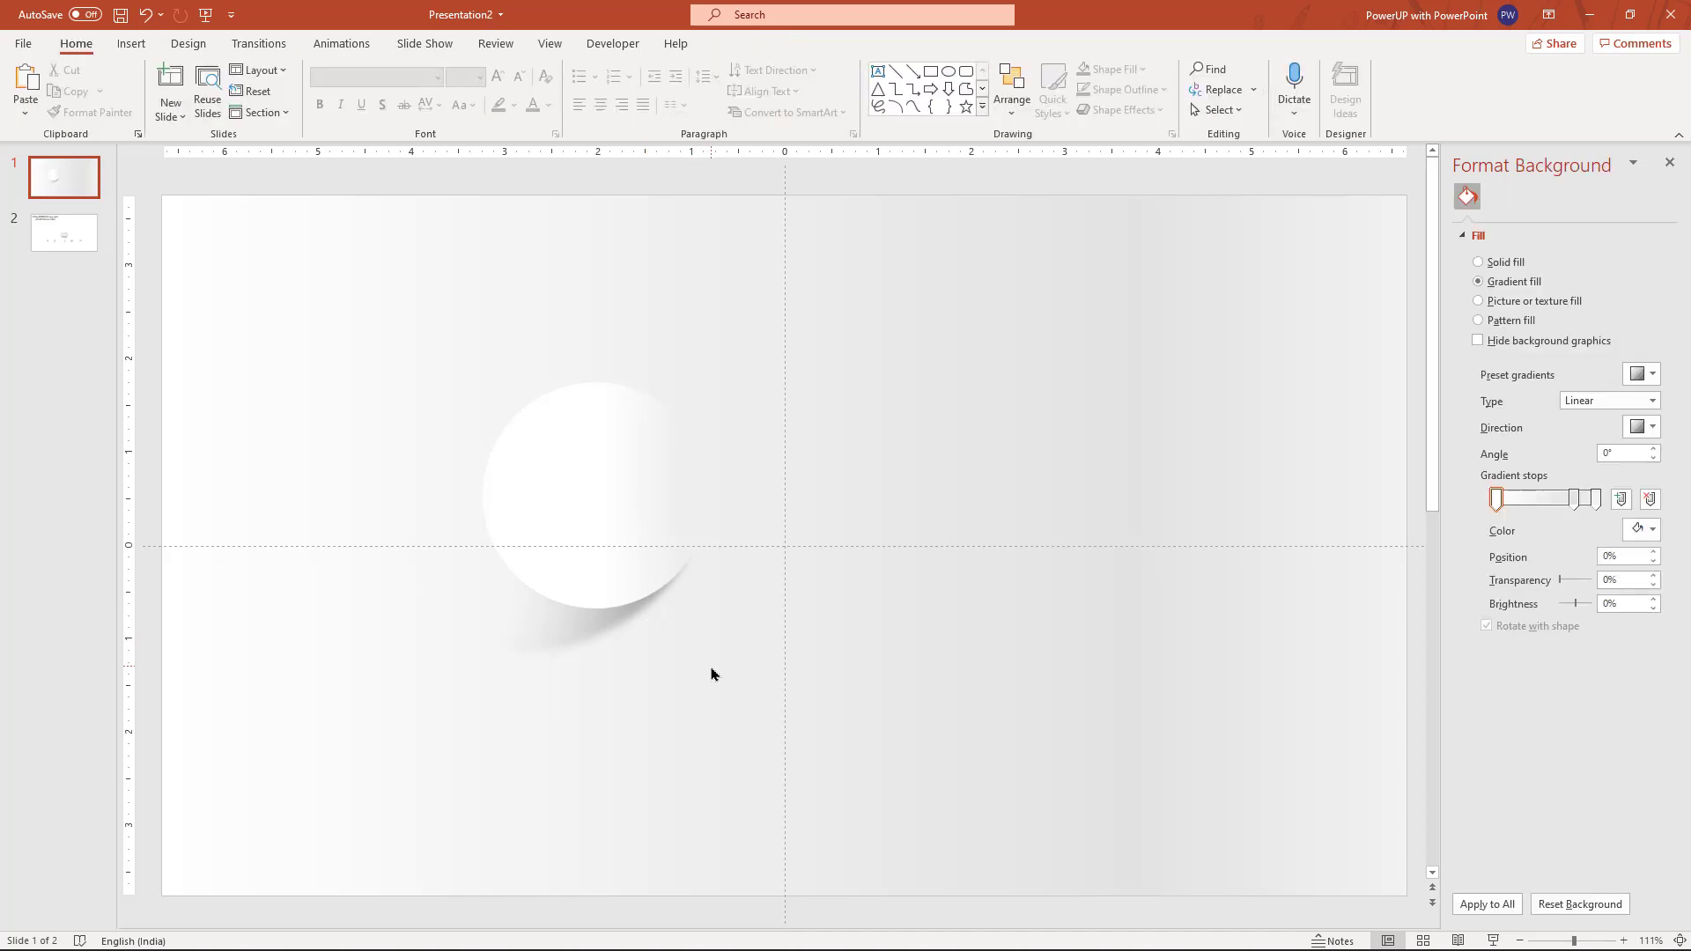
# Duplicate the shadow, set the copy's gradient angle to 250°, and narrow it over the circle.
pyautogui.click(604, 626)
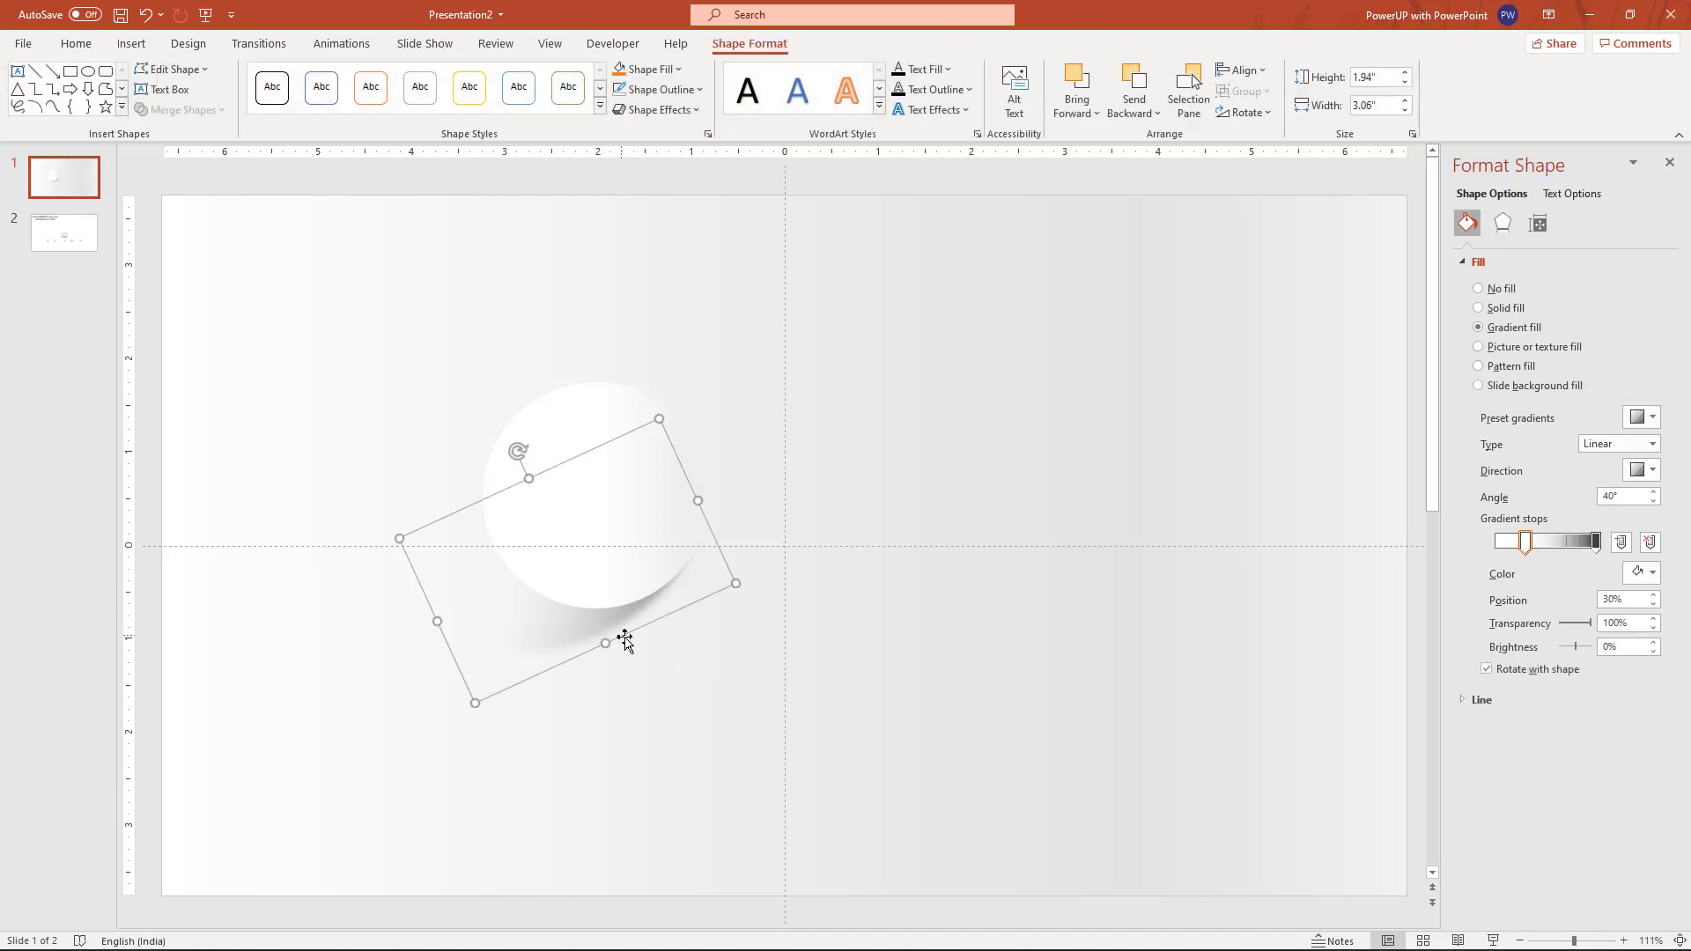
pyautogui.hotkey('ctrl', 'd')
pyautogui.moveTo(680, 632); pyautogui.dragTo(799, 665)
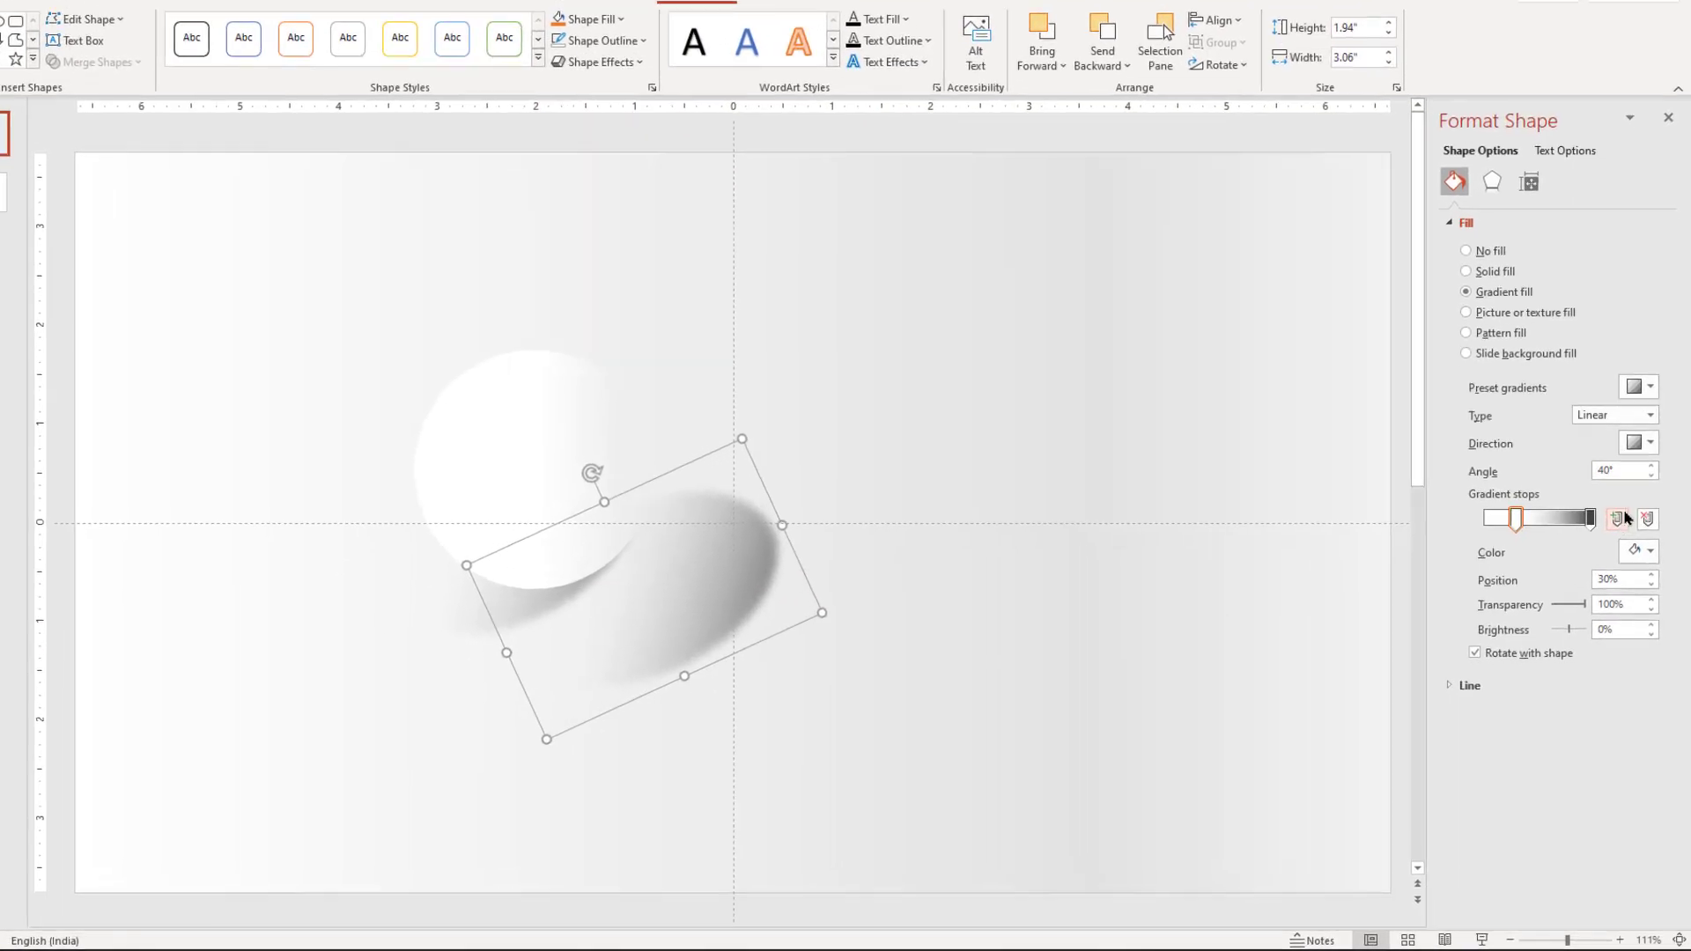
pyautogui.moveTo(1645, 414); pyautogui.dragTo(1645, 417)
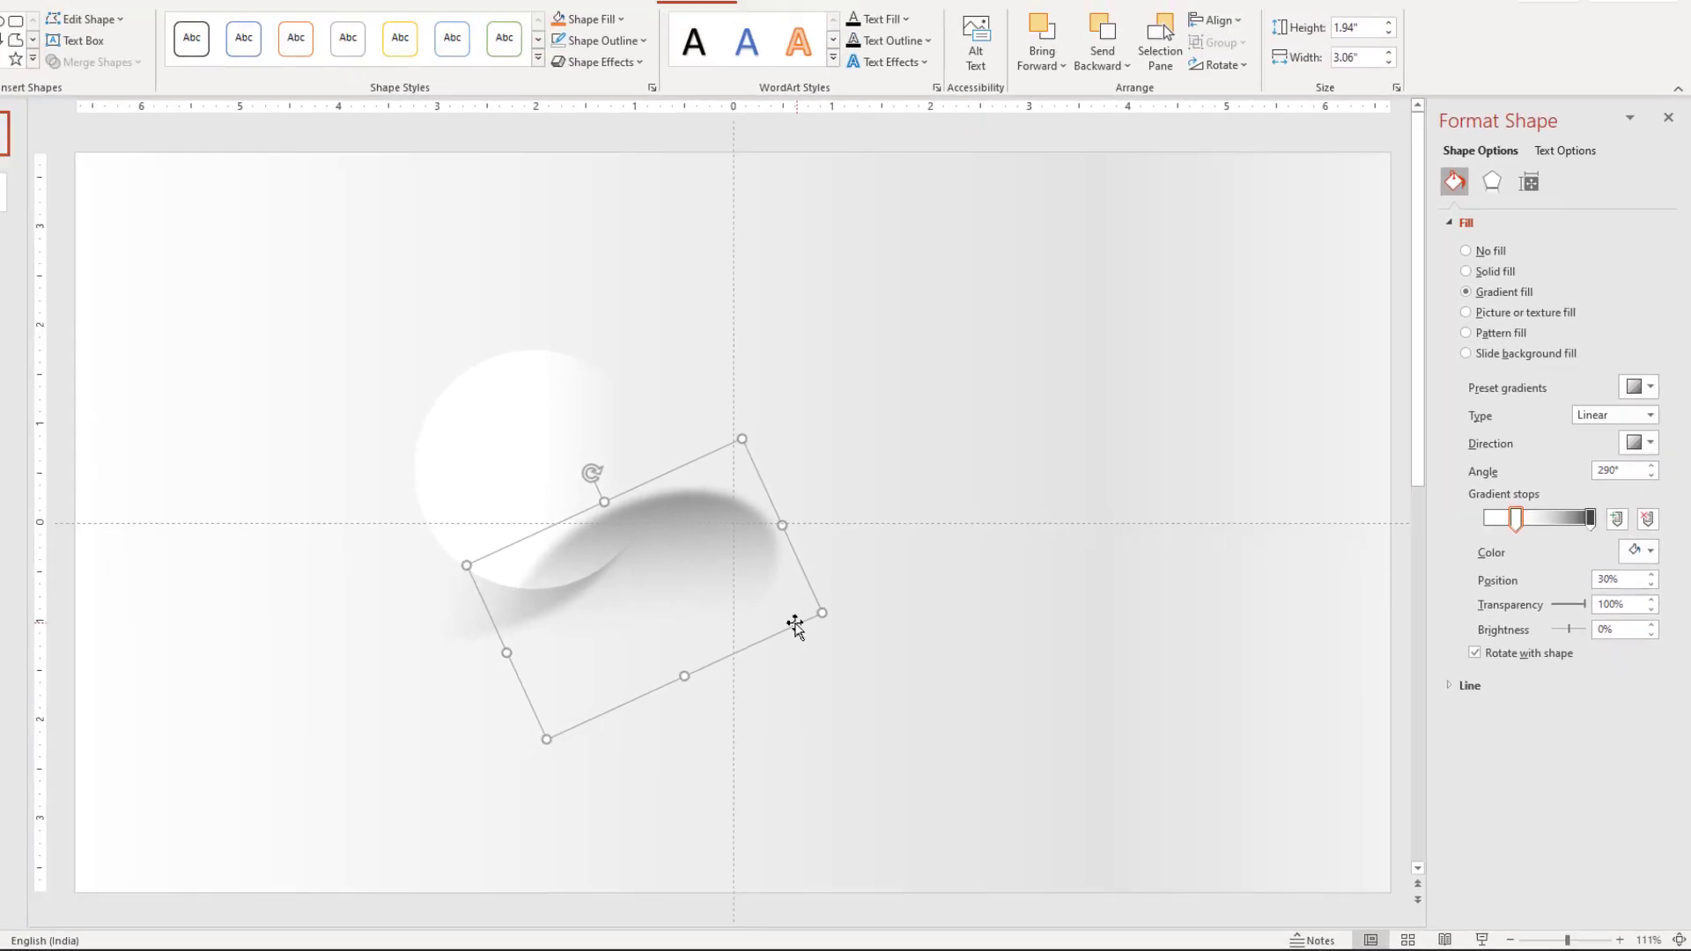
pyautogui.moveTo(751, 573); pyautogui.dragTo(685, 497)
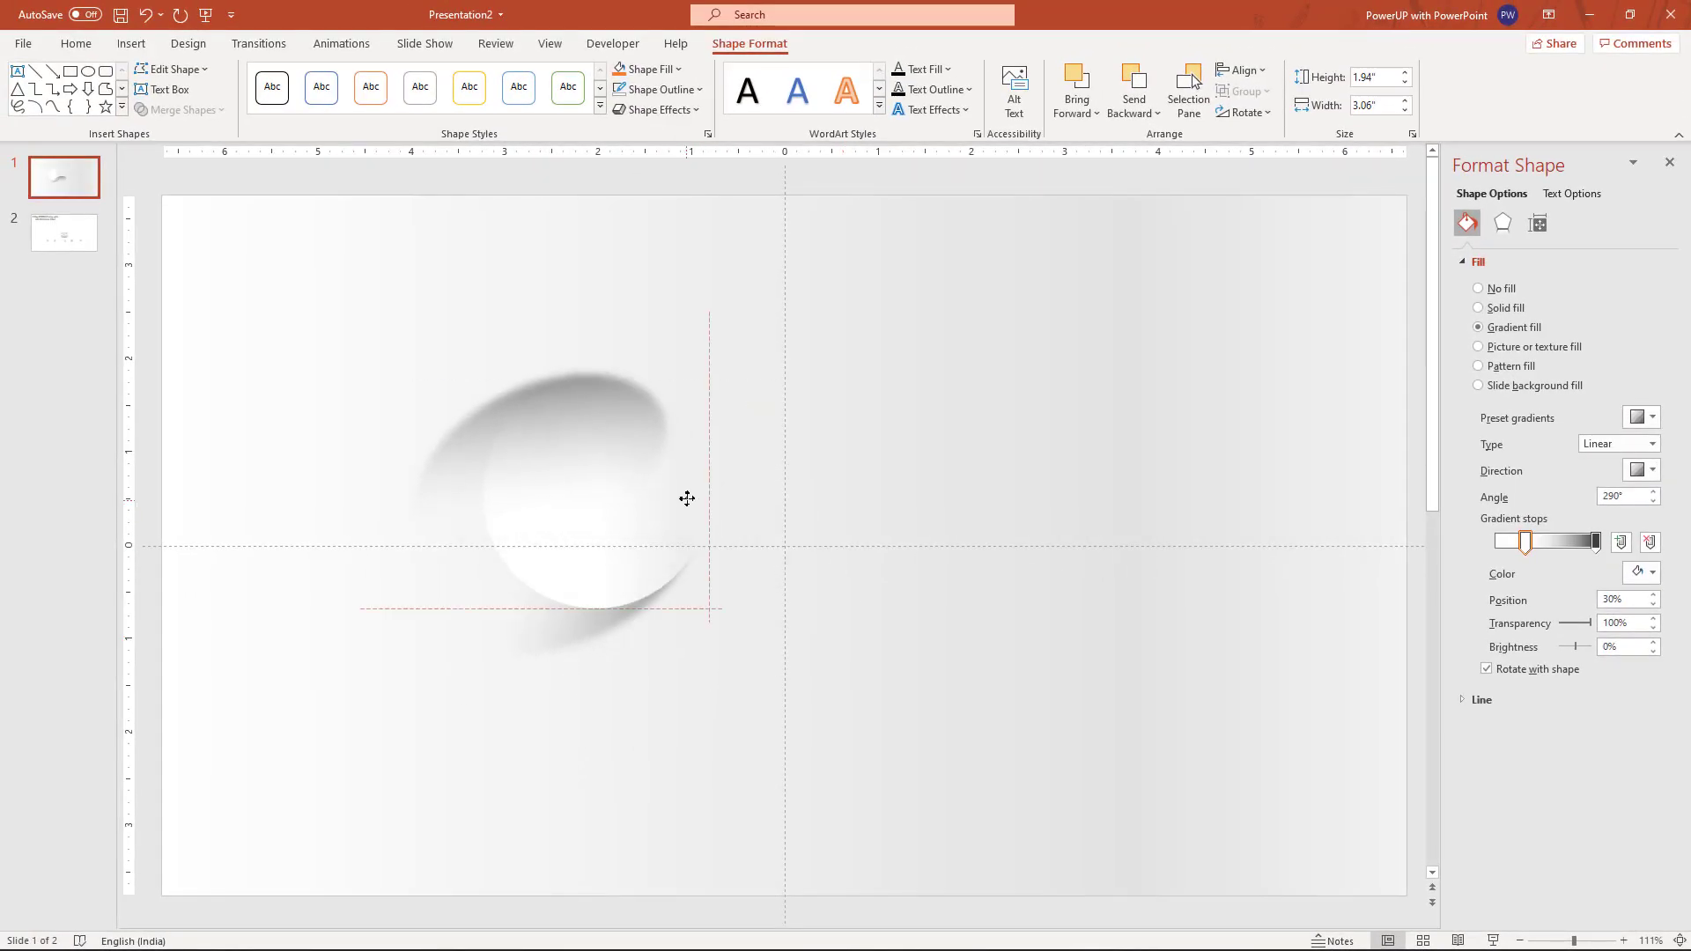
pyautogui.moveTo(410, 523); pyautogui.dragTo(454, 506)
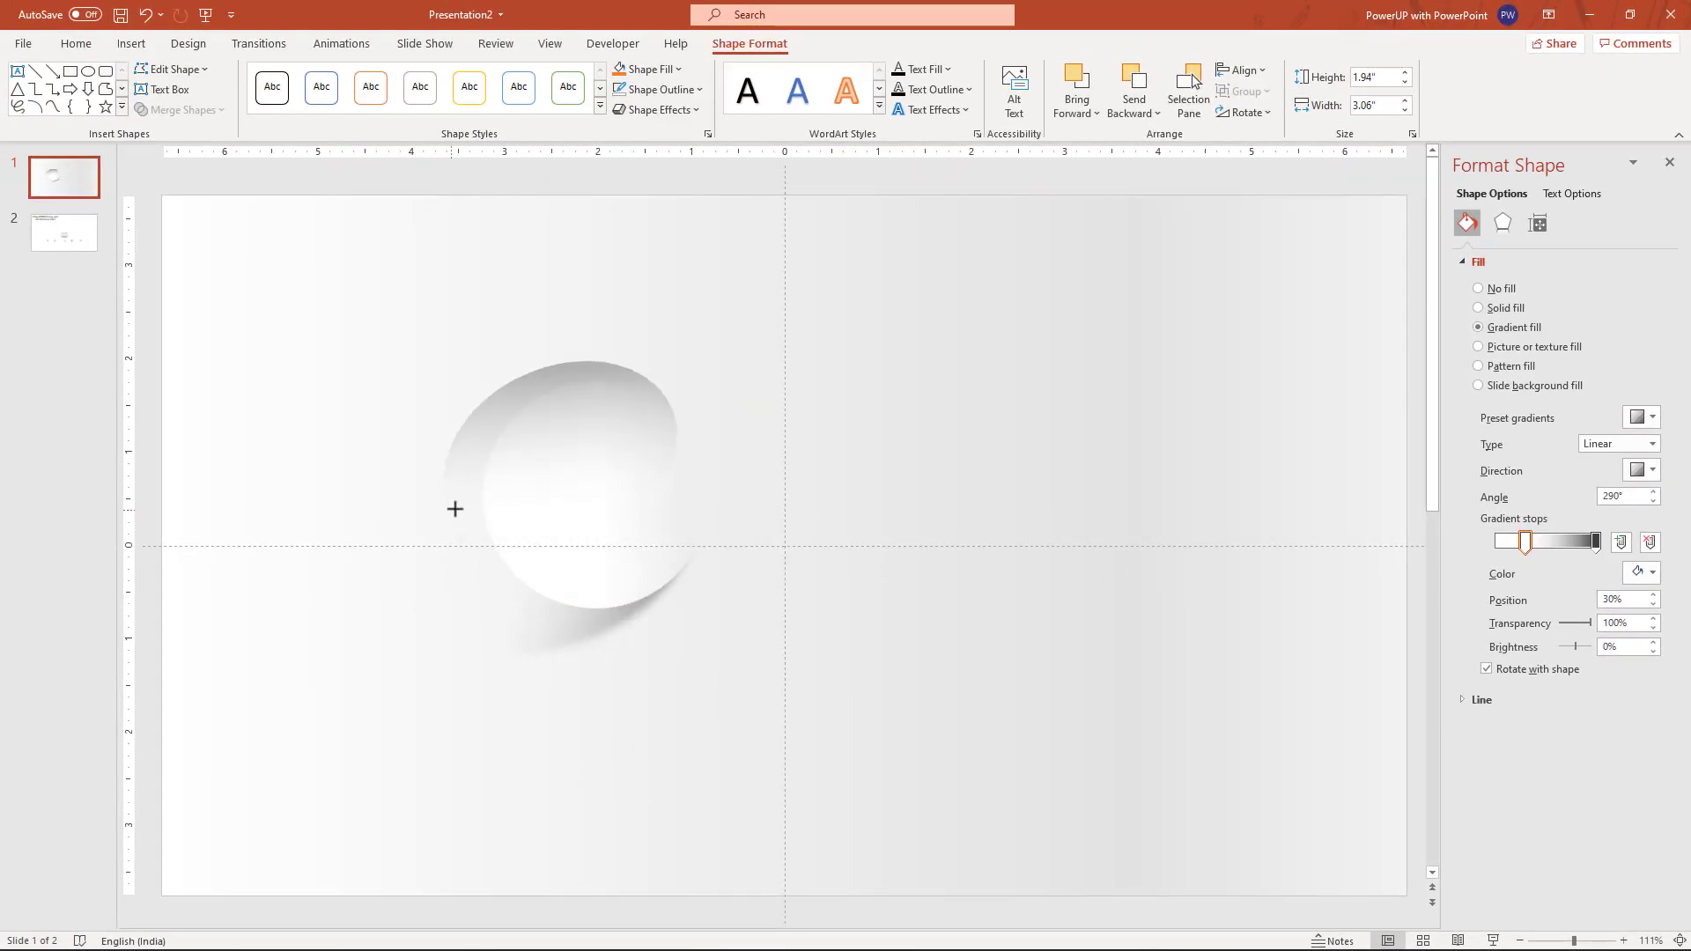
# Send the copy behind the circle and fit it at 2.4 inches along the upper-left edge.
pyautogui.rightClick(572, 439)
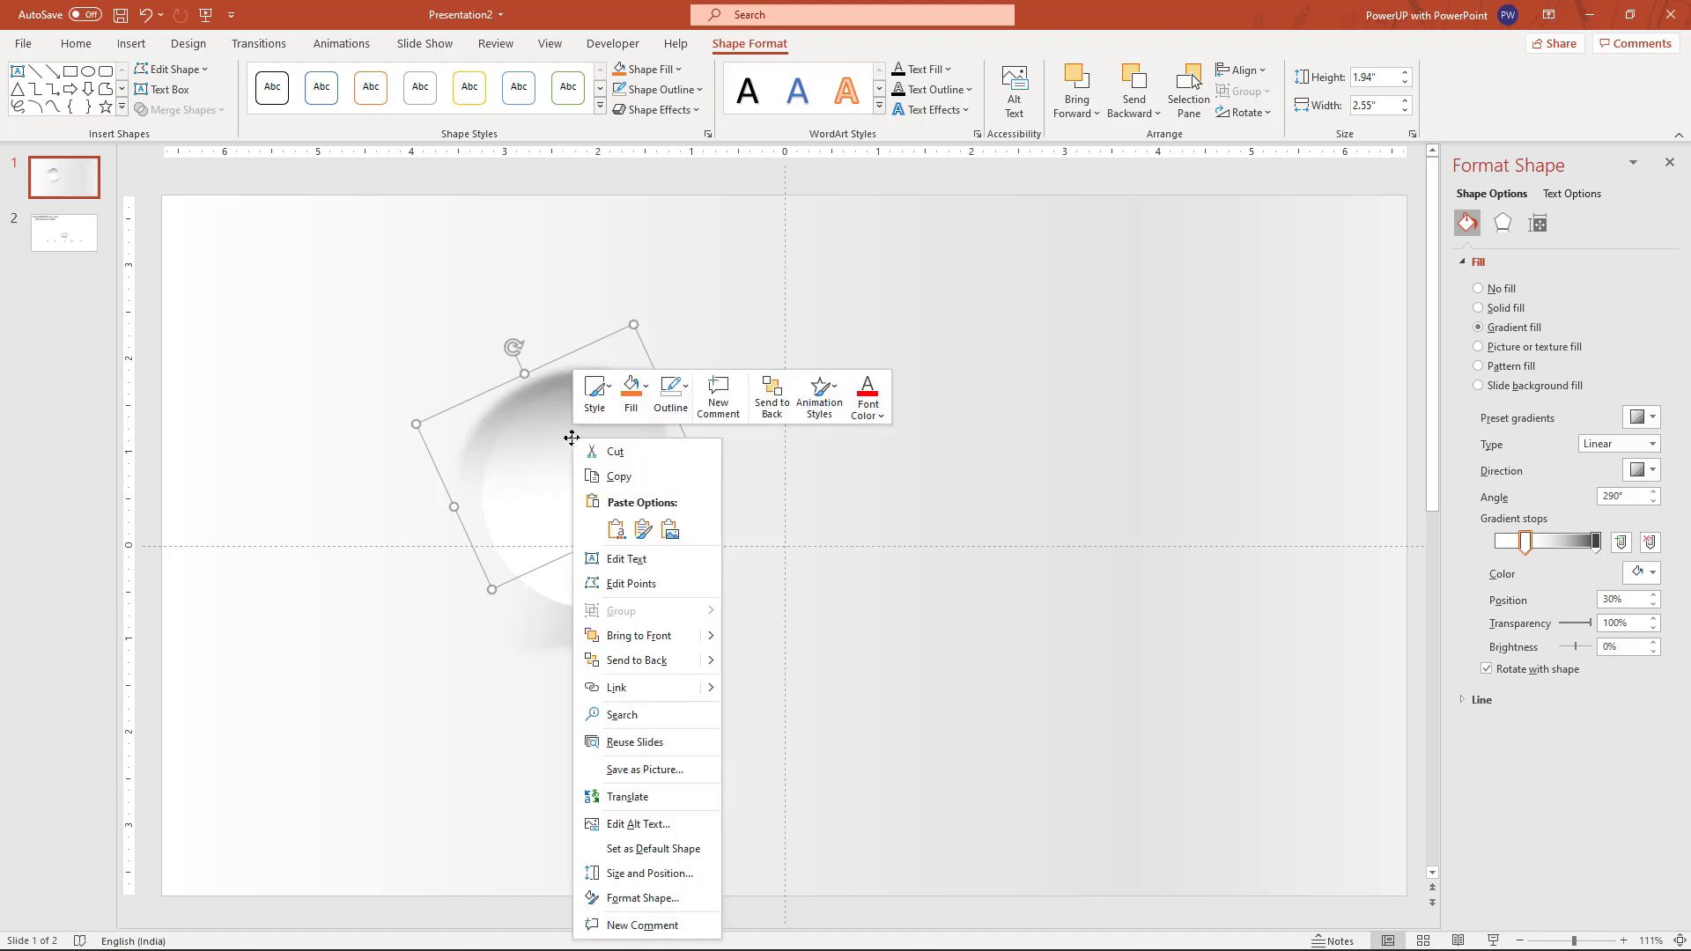
pyautogui.click(630, 659)
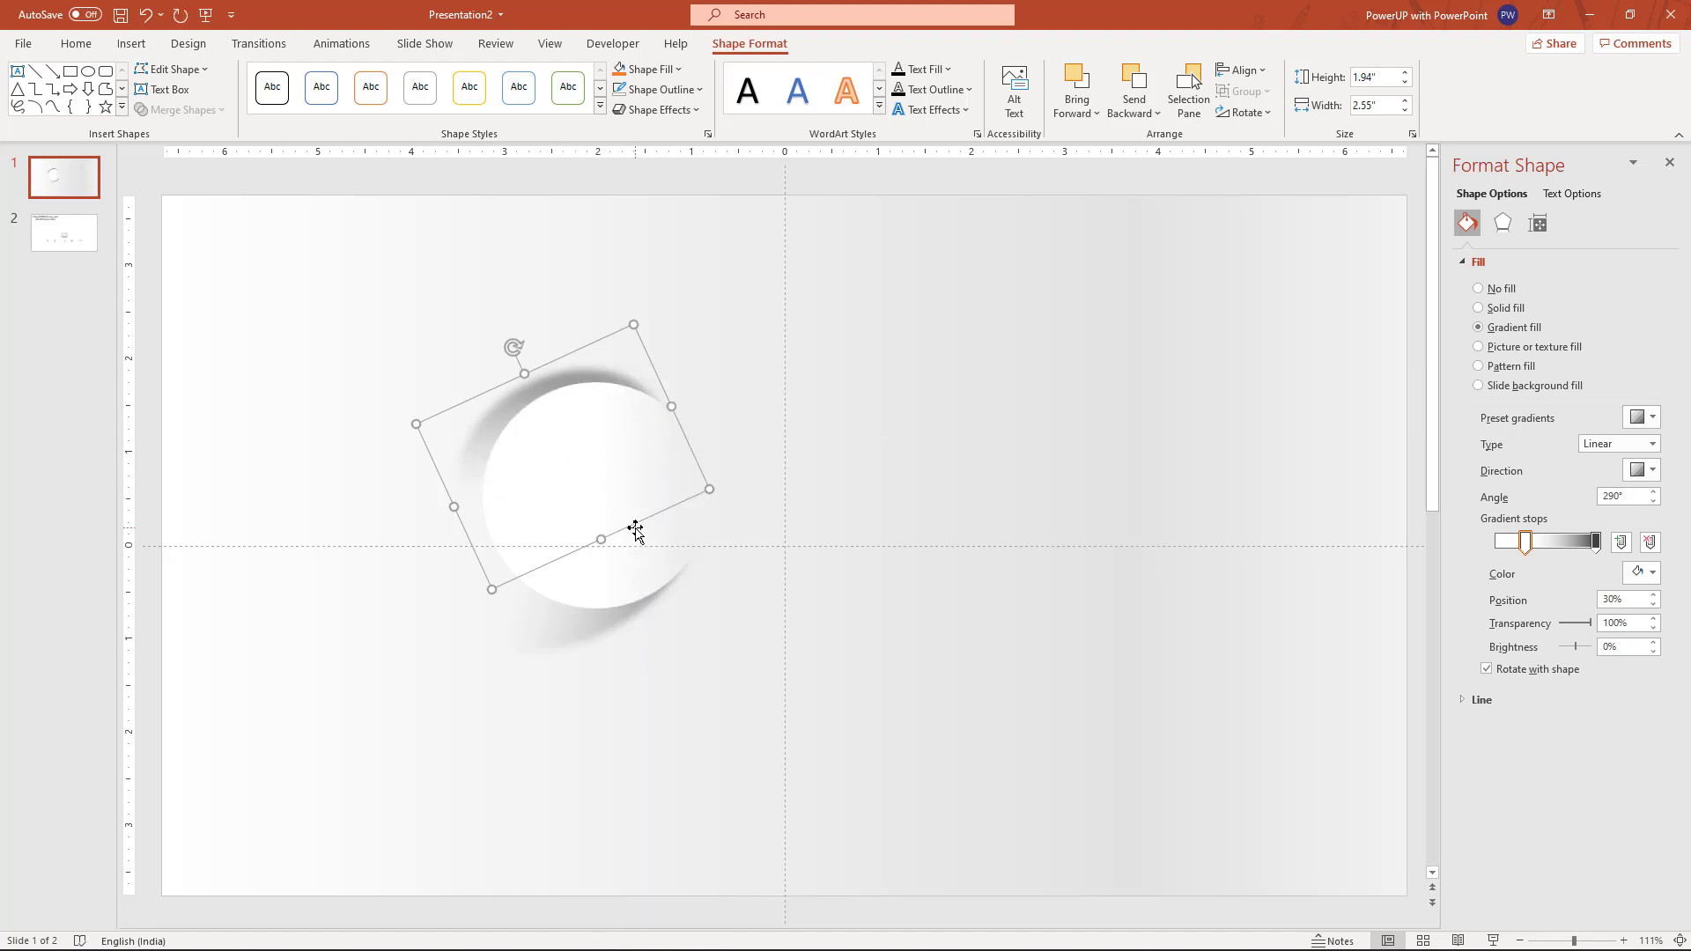
pyautogui.moveTo(646, 519); pyautogui.dragTo(648, 526)
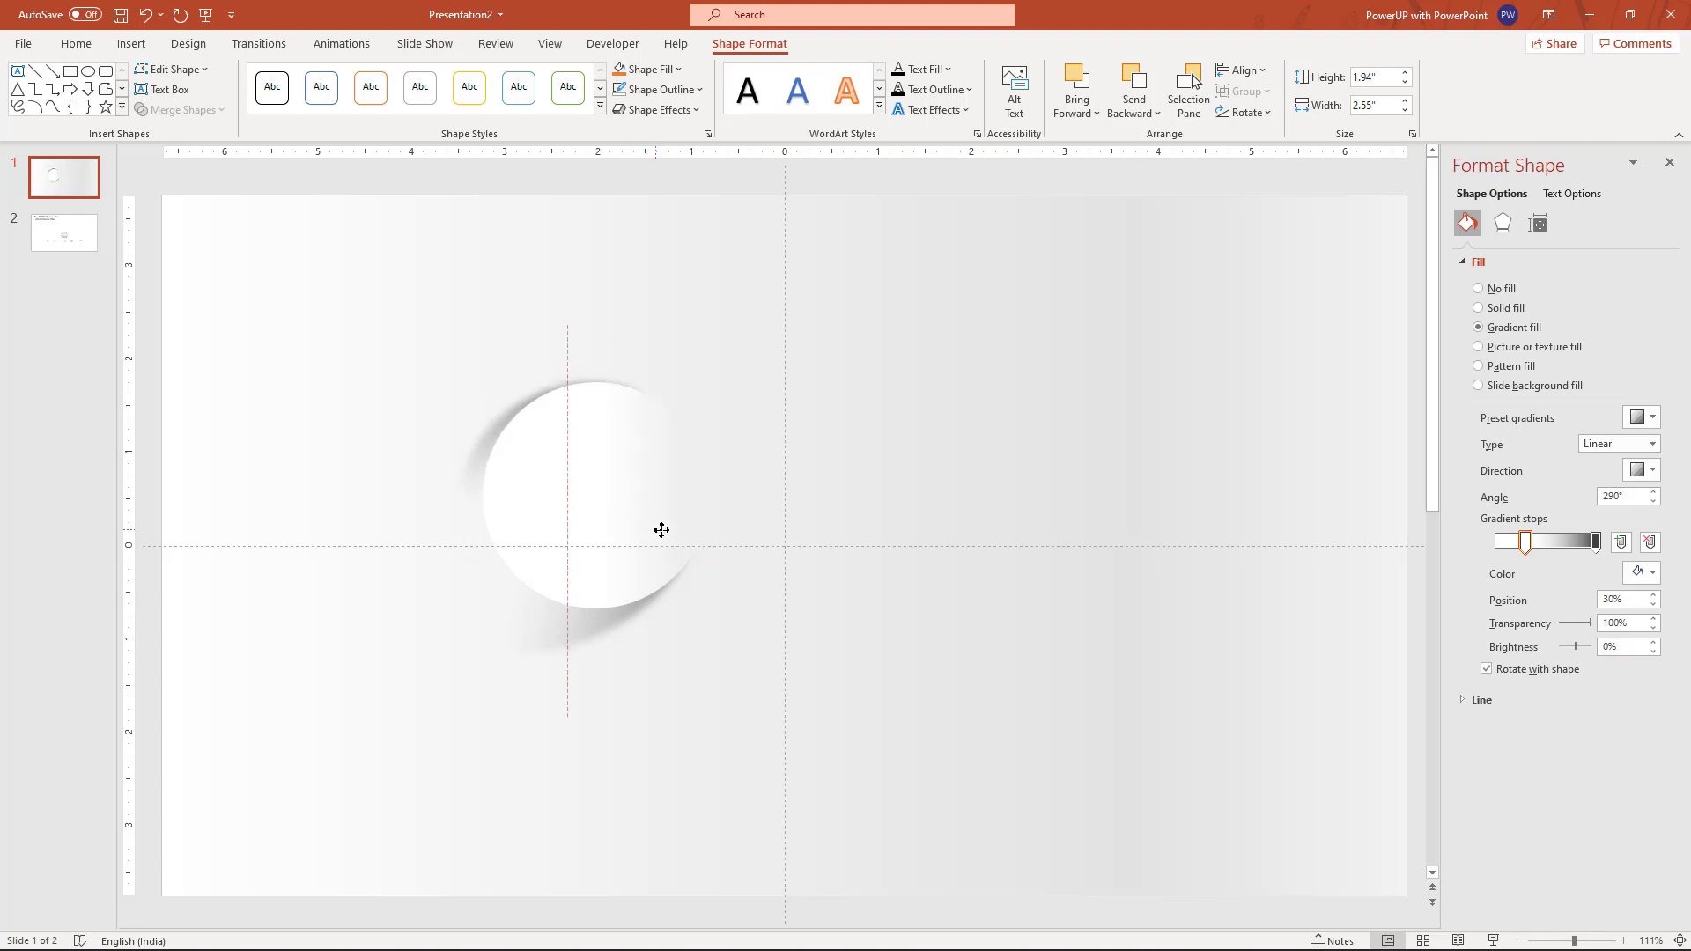
pyautogui.moveTo(662, 529); pyautogui.dragTo(625, 534)
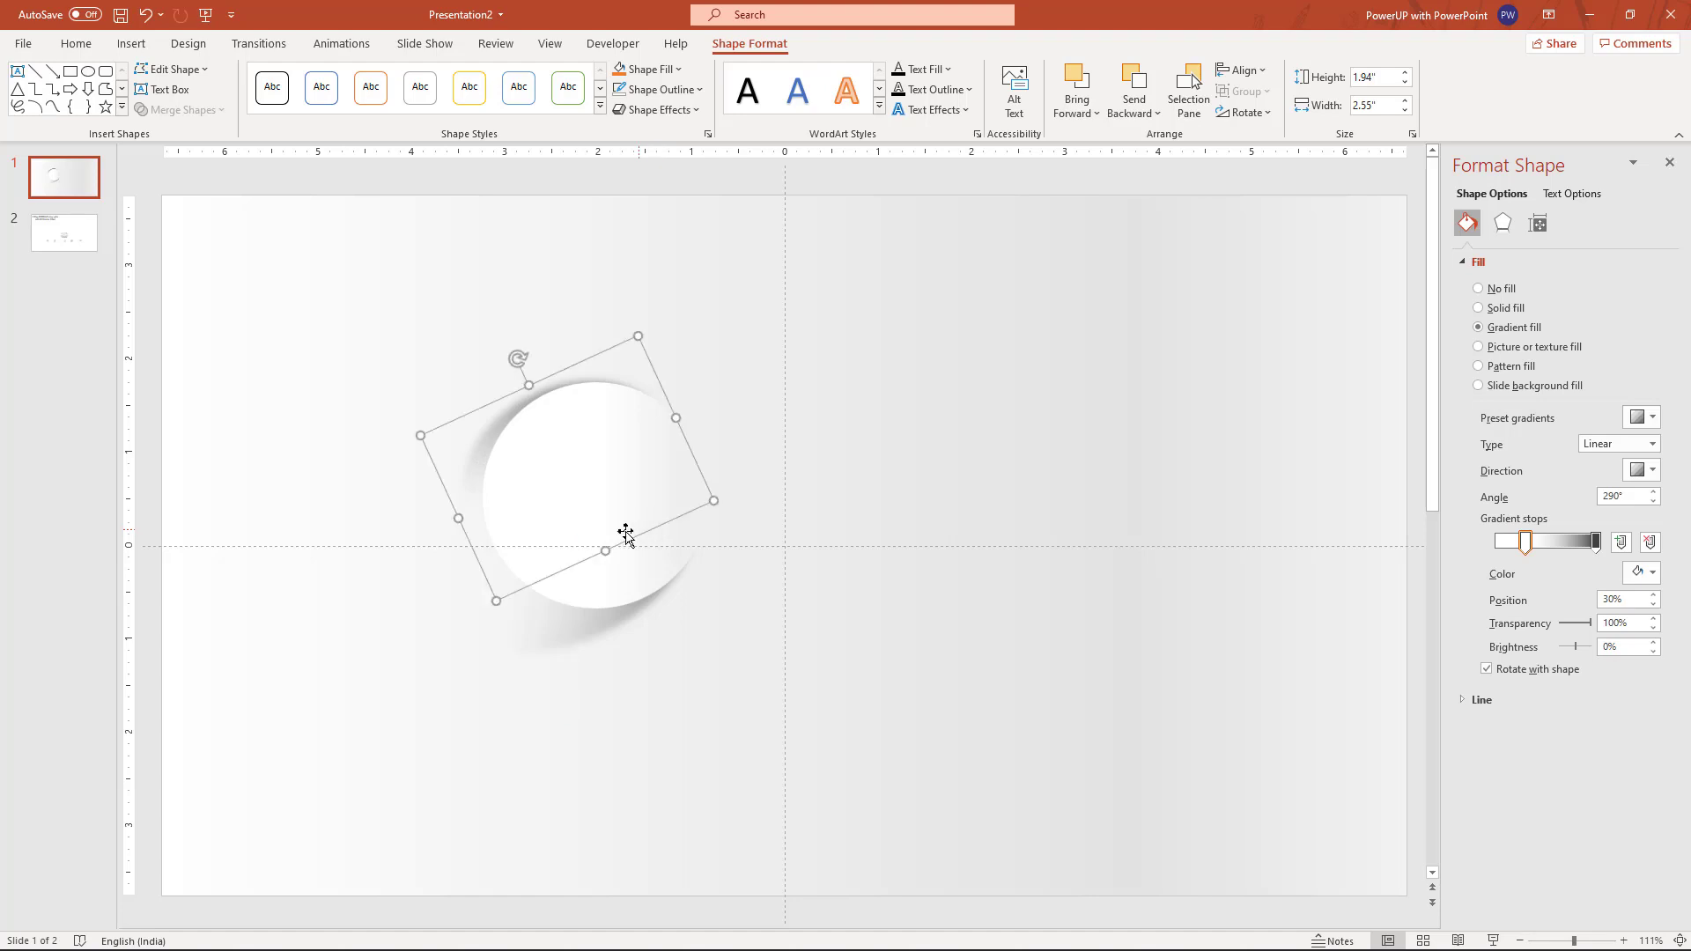
pyautogui.moveTo(459, 521); pyautogui.dragTo(478, 516)
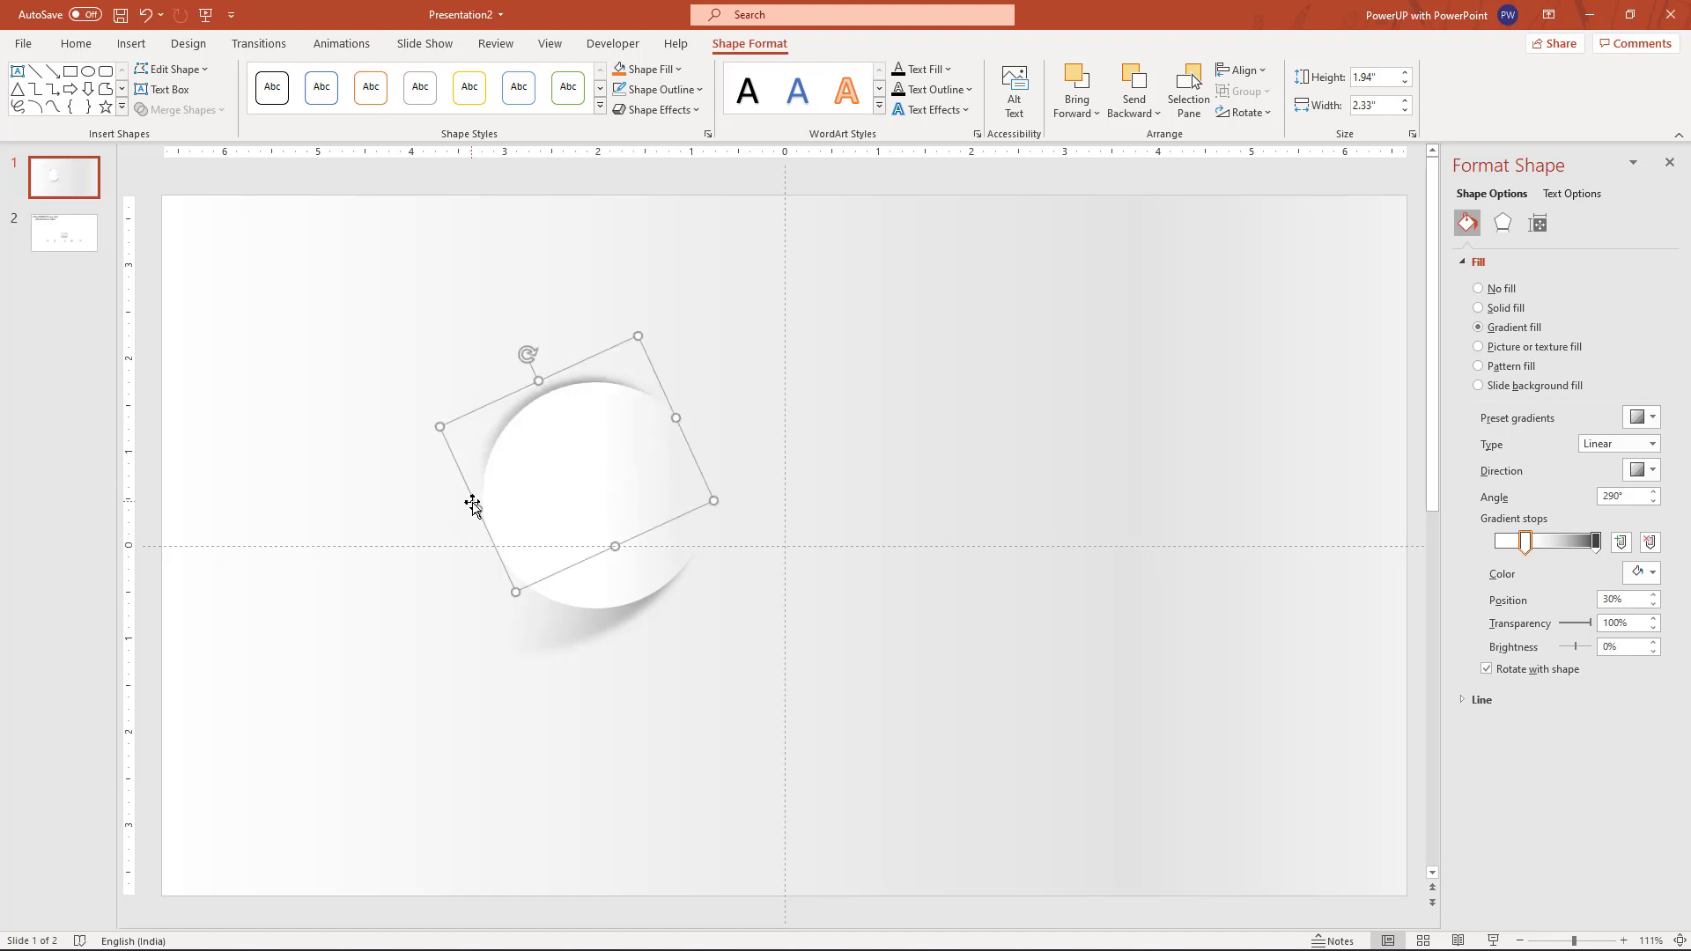
pyautogui.moveTo(475, 508); pyautogui.dragTo(472, 510)
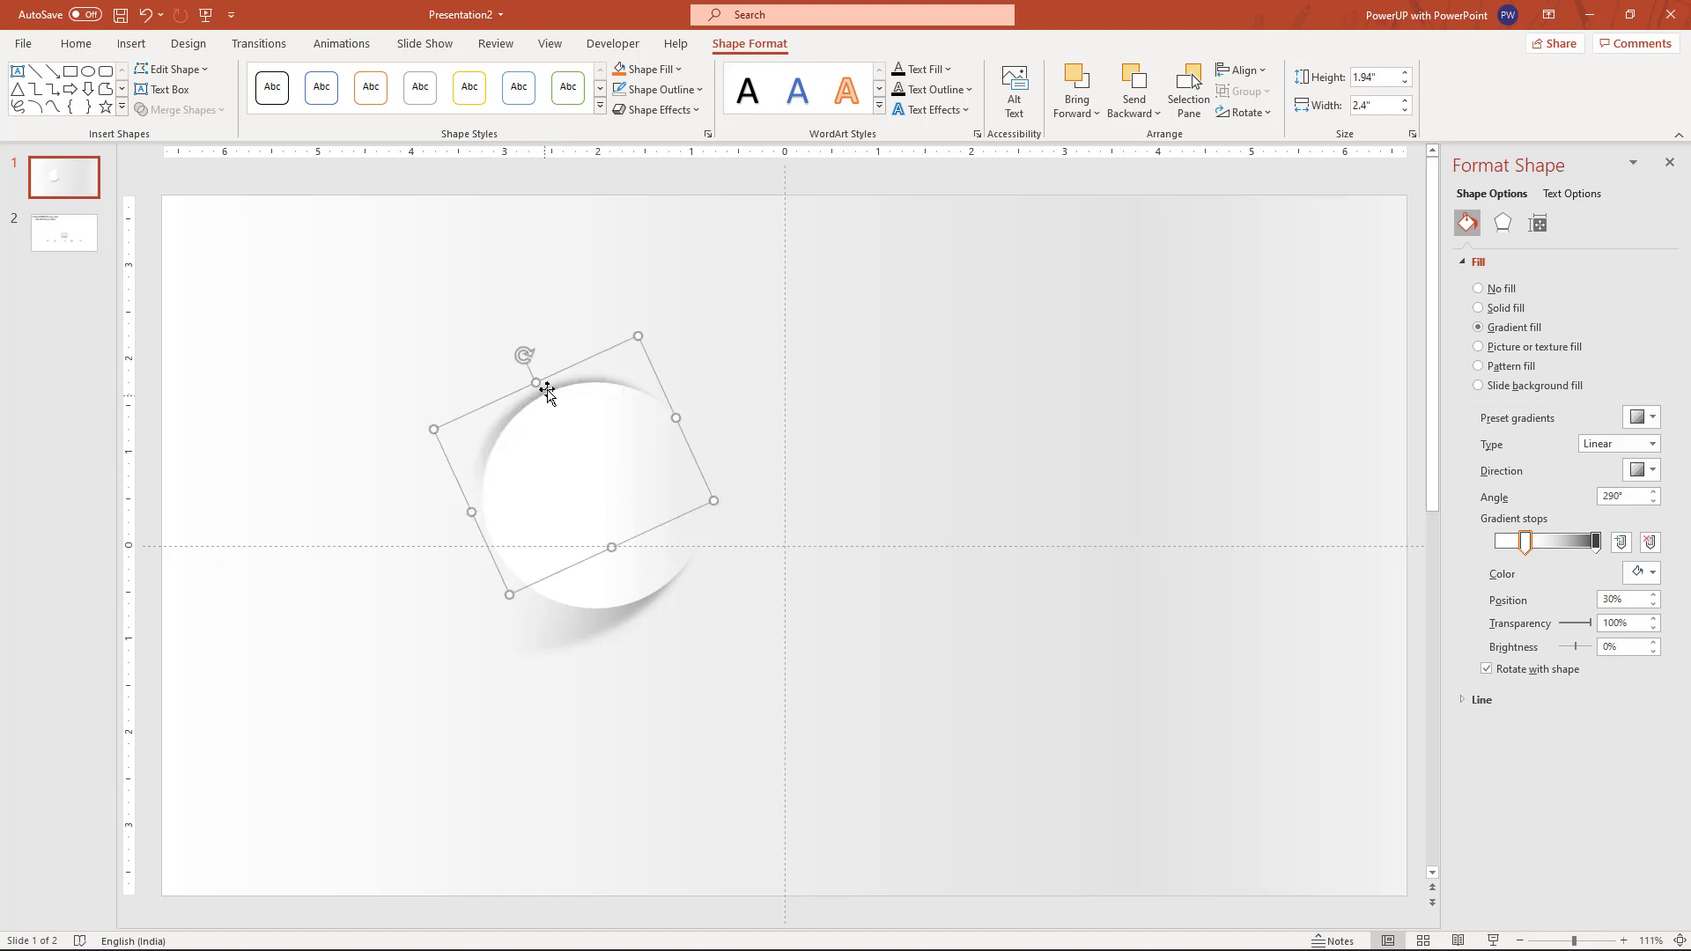
pyautogui.moveTo(608, 351); pyautogui.dragTo(606, 351)
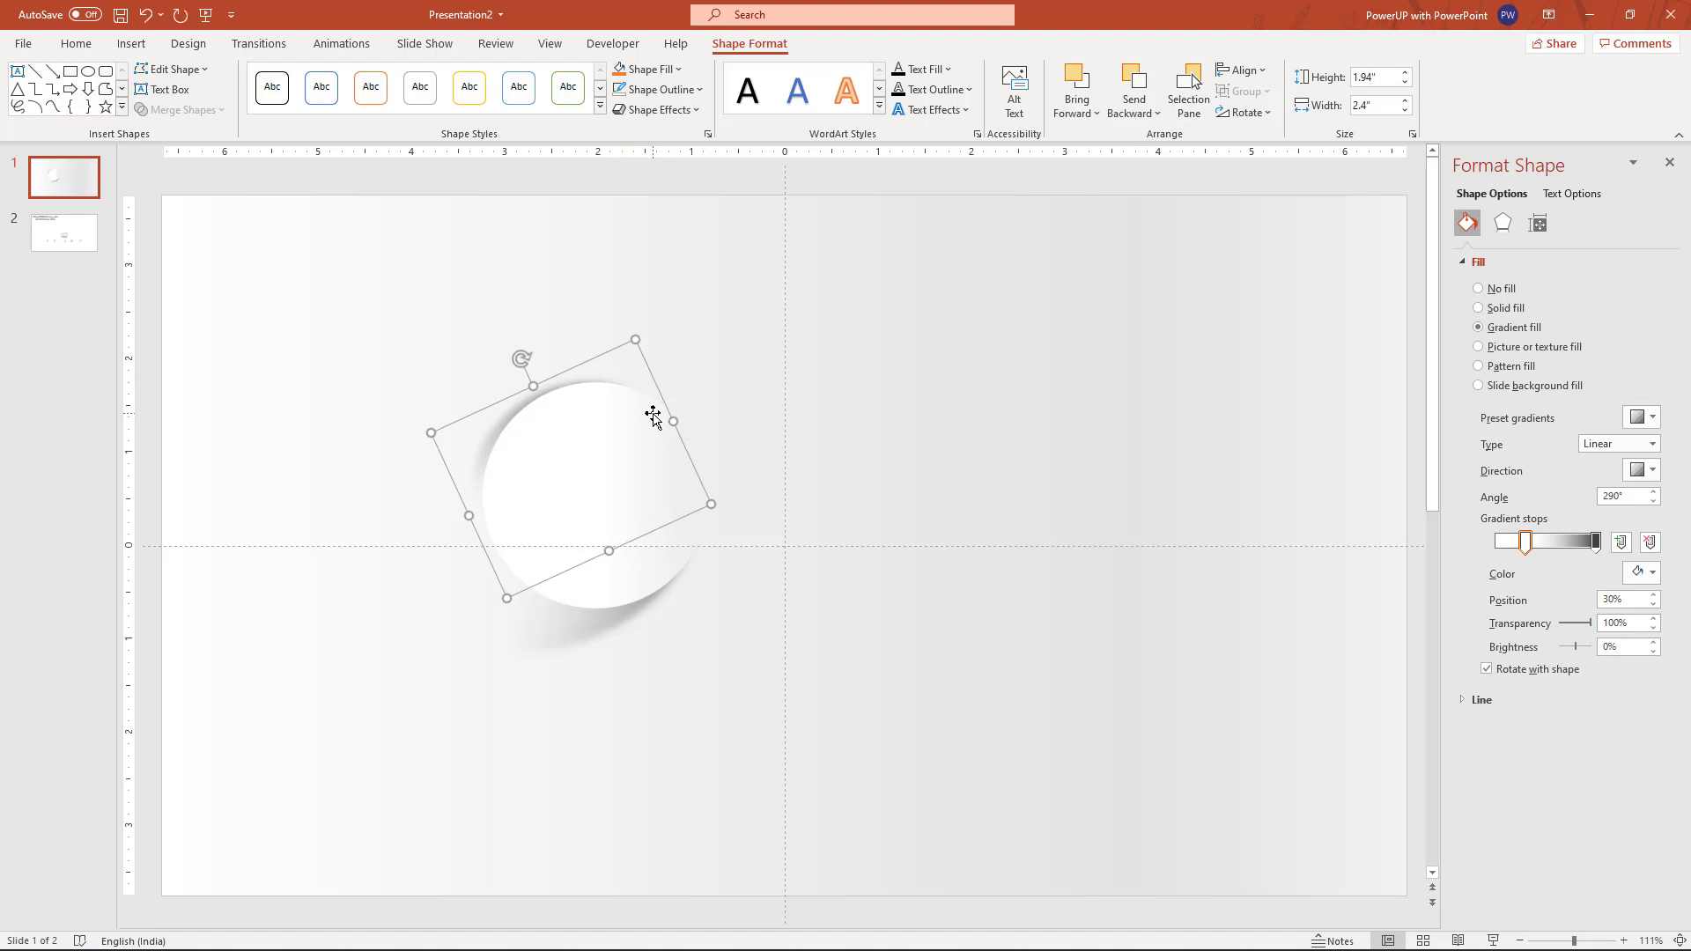
pyautogui.click(936, 476)
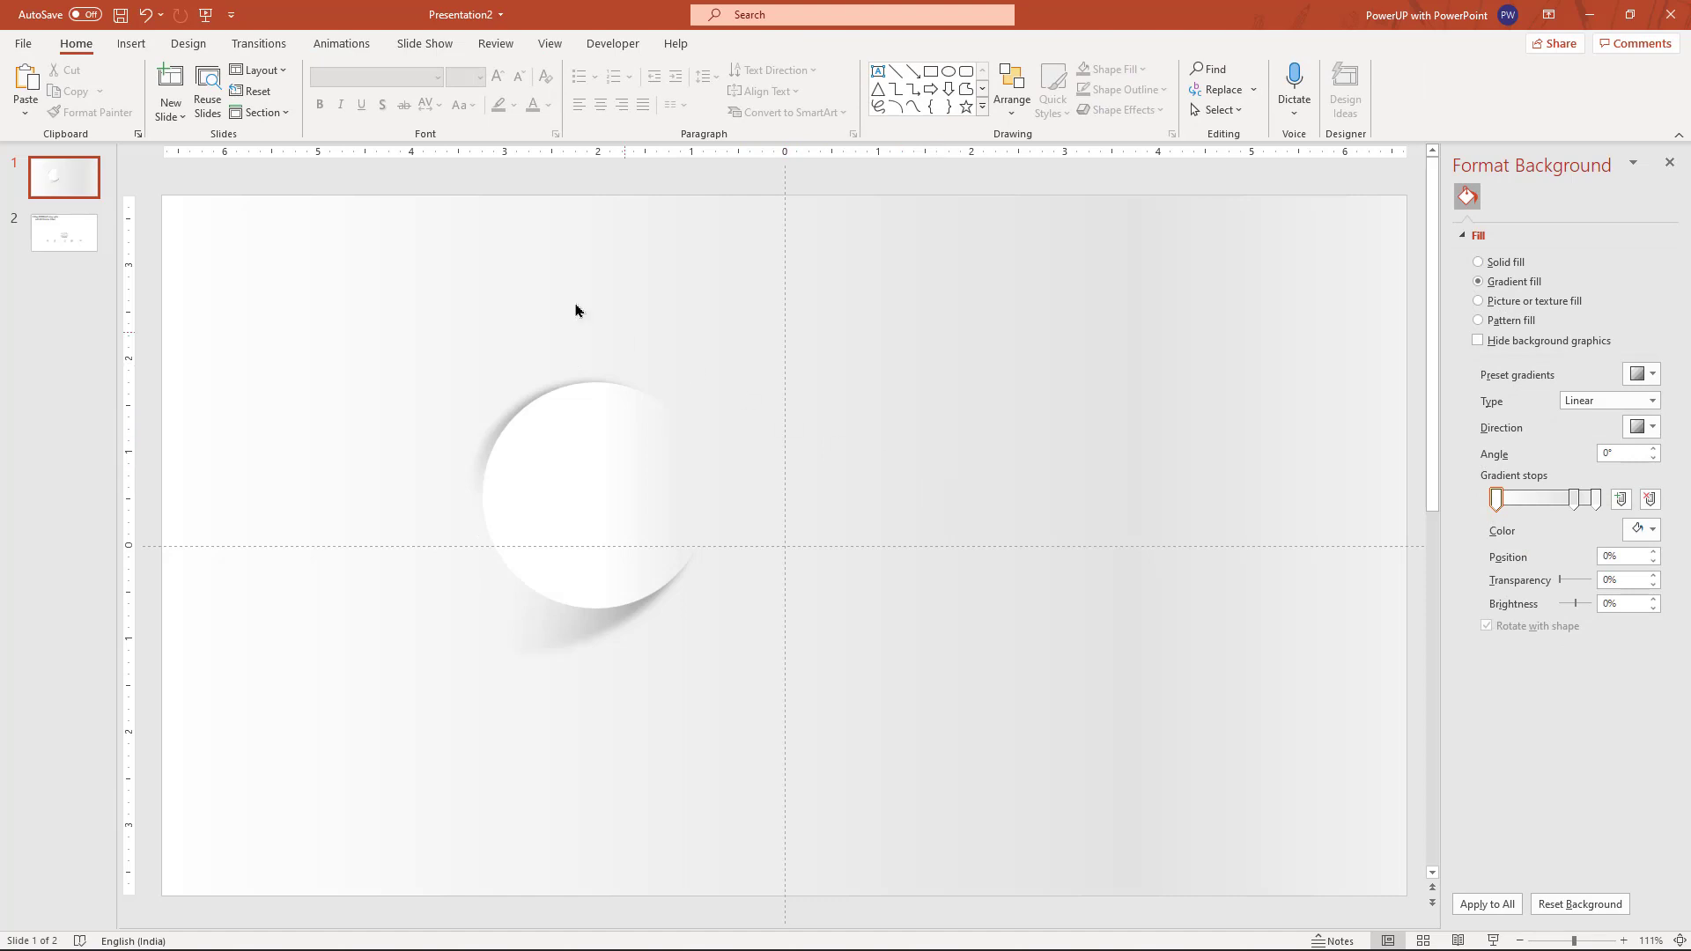
# Add a centred text box holding the number 1 in Roboto Black.
pyautogui.click(131, 44)
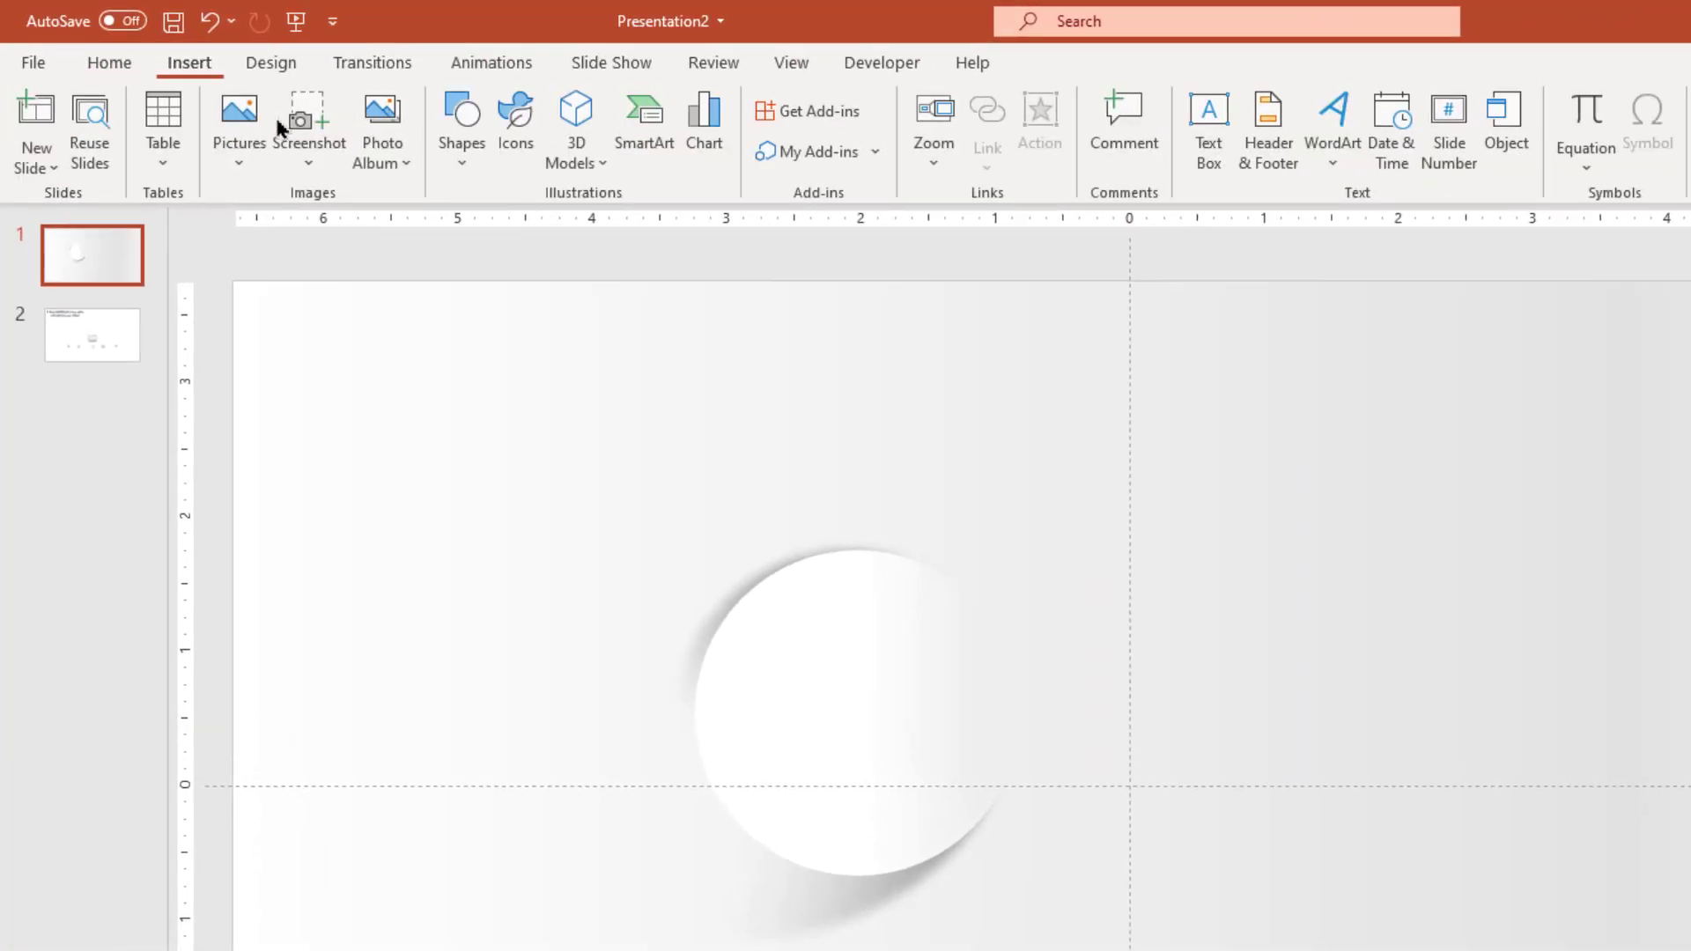
pyautogui.click(458, 167)
pyautogui.click(458, 231)
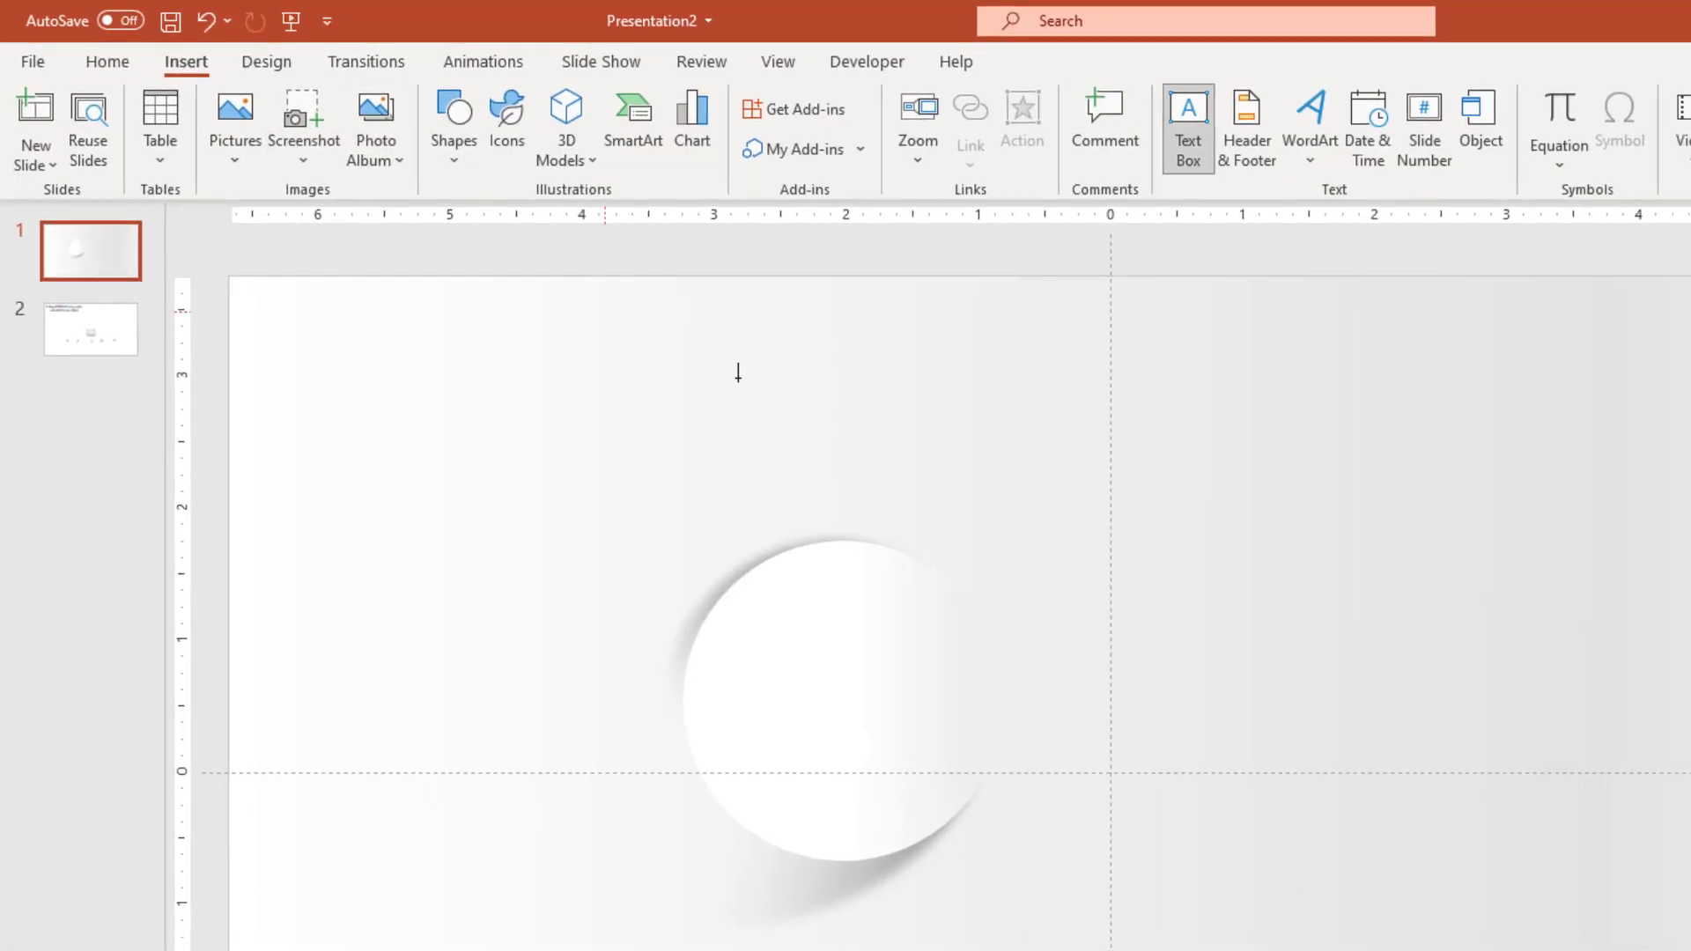
pyautogui.moveTo(830, 399); pyautogui.dragTo(921, 503)
pyautogui.write('1')
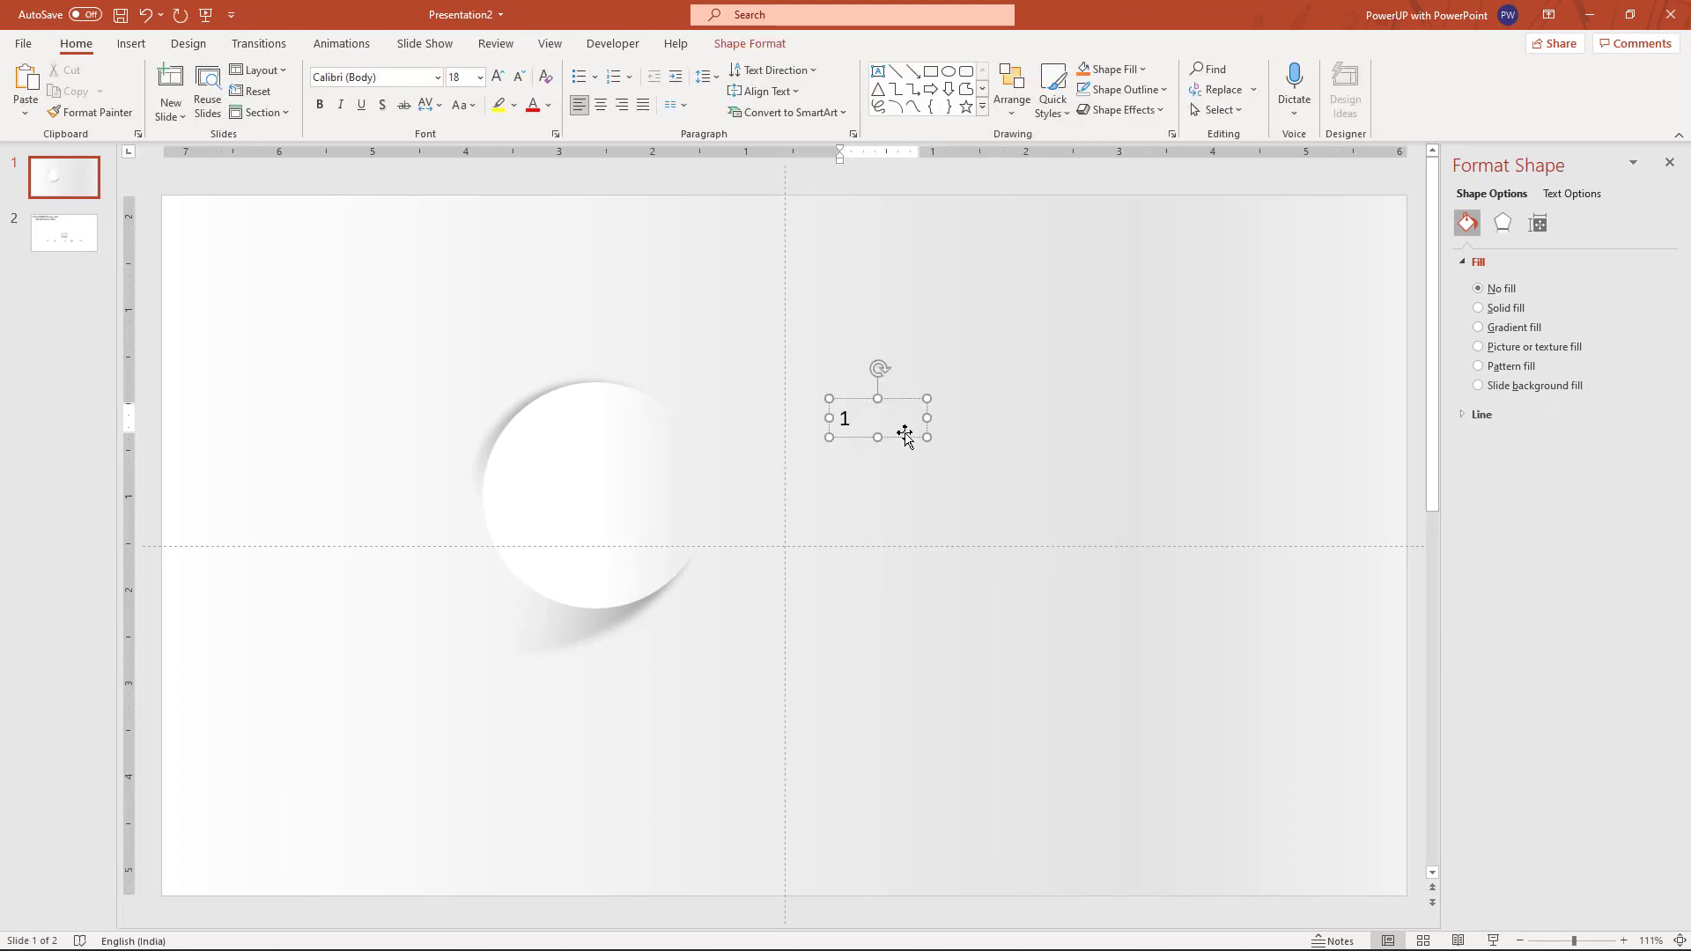
pyautogui.click(905, 435)
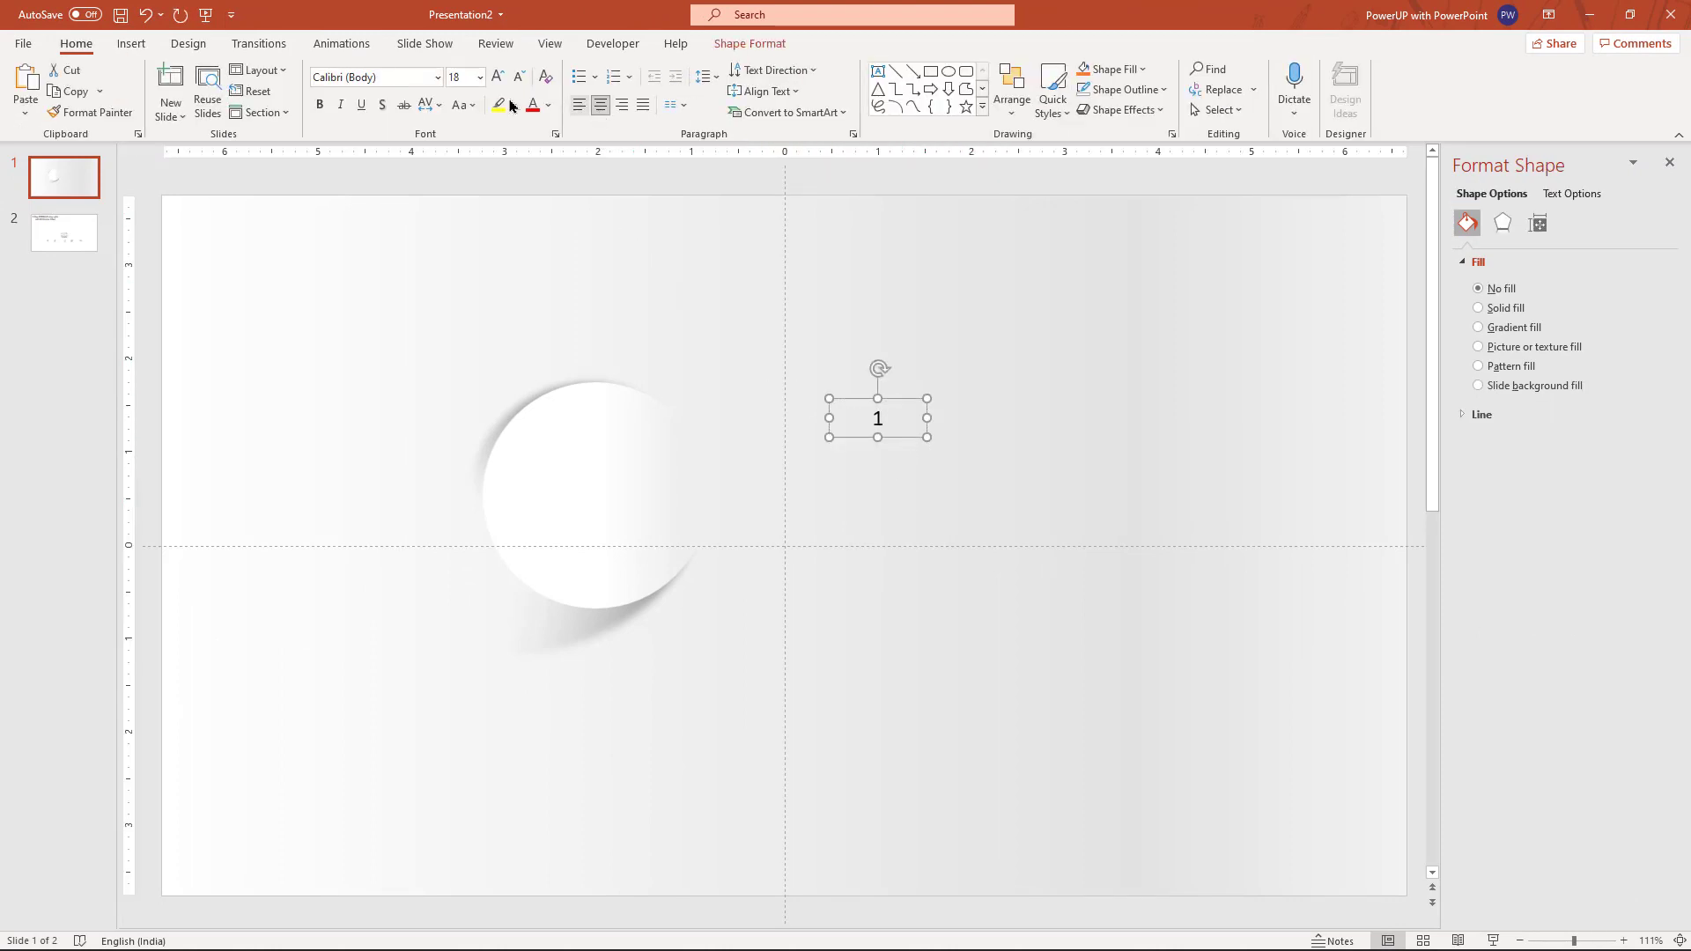
pyautogui.click(601, 105)
pyautogui.click(400, 79)
pyautogui.write('r')
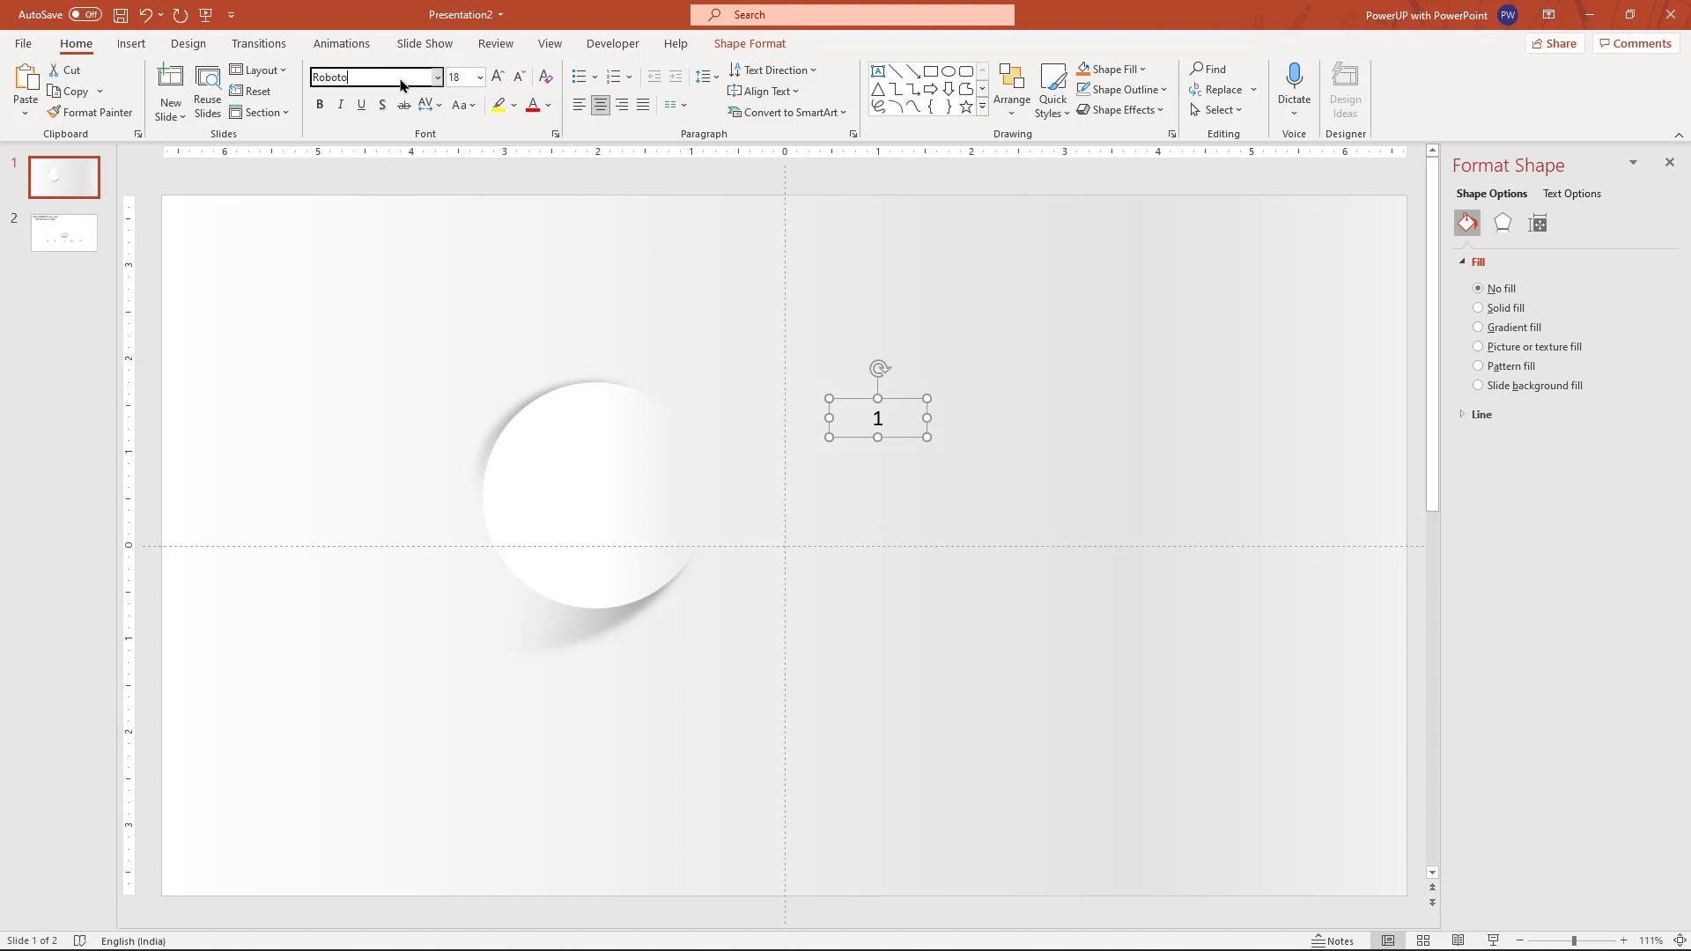
pyautogui.write('Black')
pyautogui.press('Return')
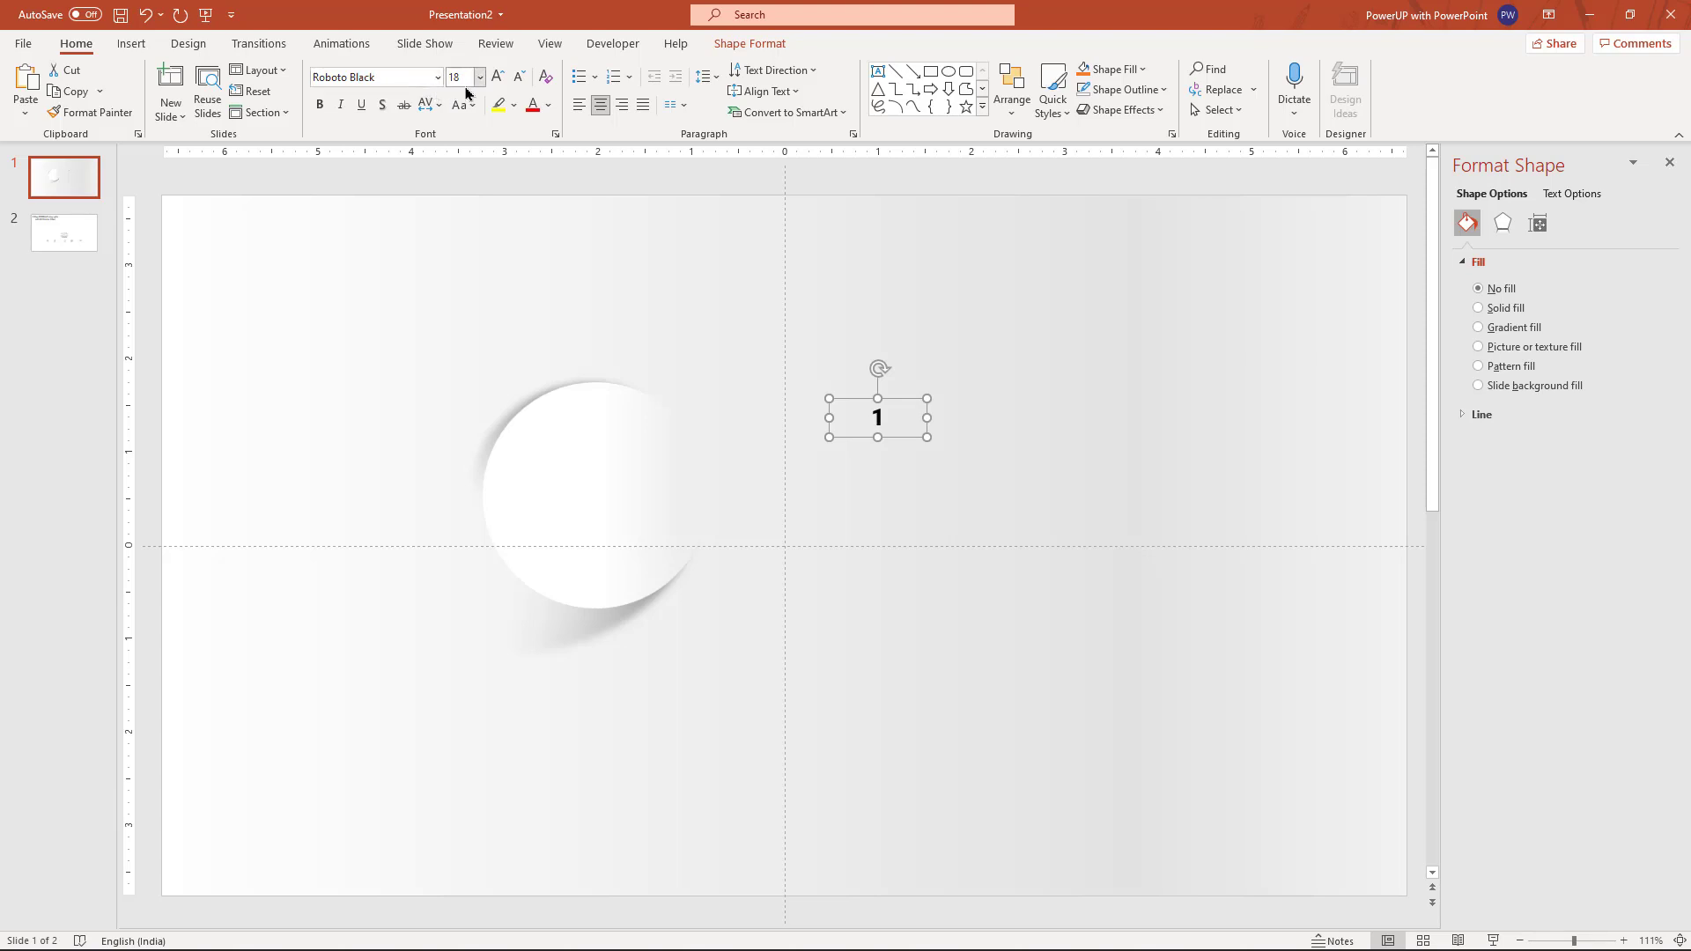
# Enlarge the 1 to 138 pt, place it on the circle, and select circle, shadow and number together.
pyautogui.click(498, 77)
pyautogui.click(498, 78)
pyautogui.click(498, 78)
pyautogui.click(497, 78)
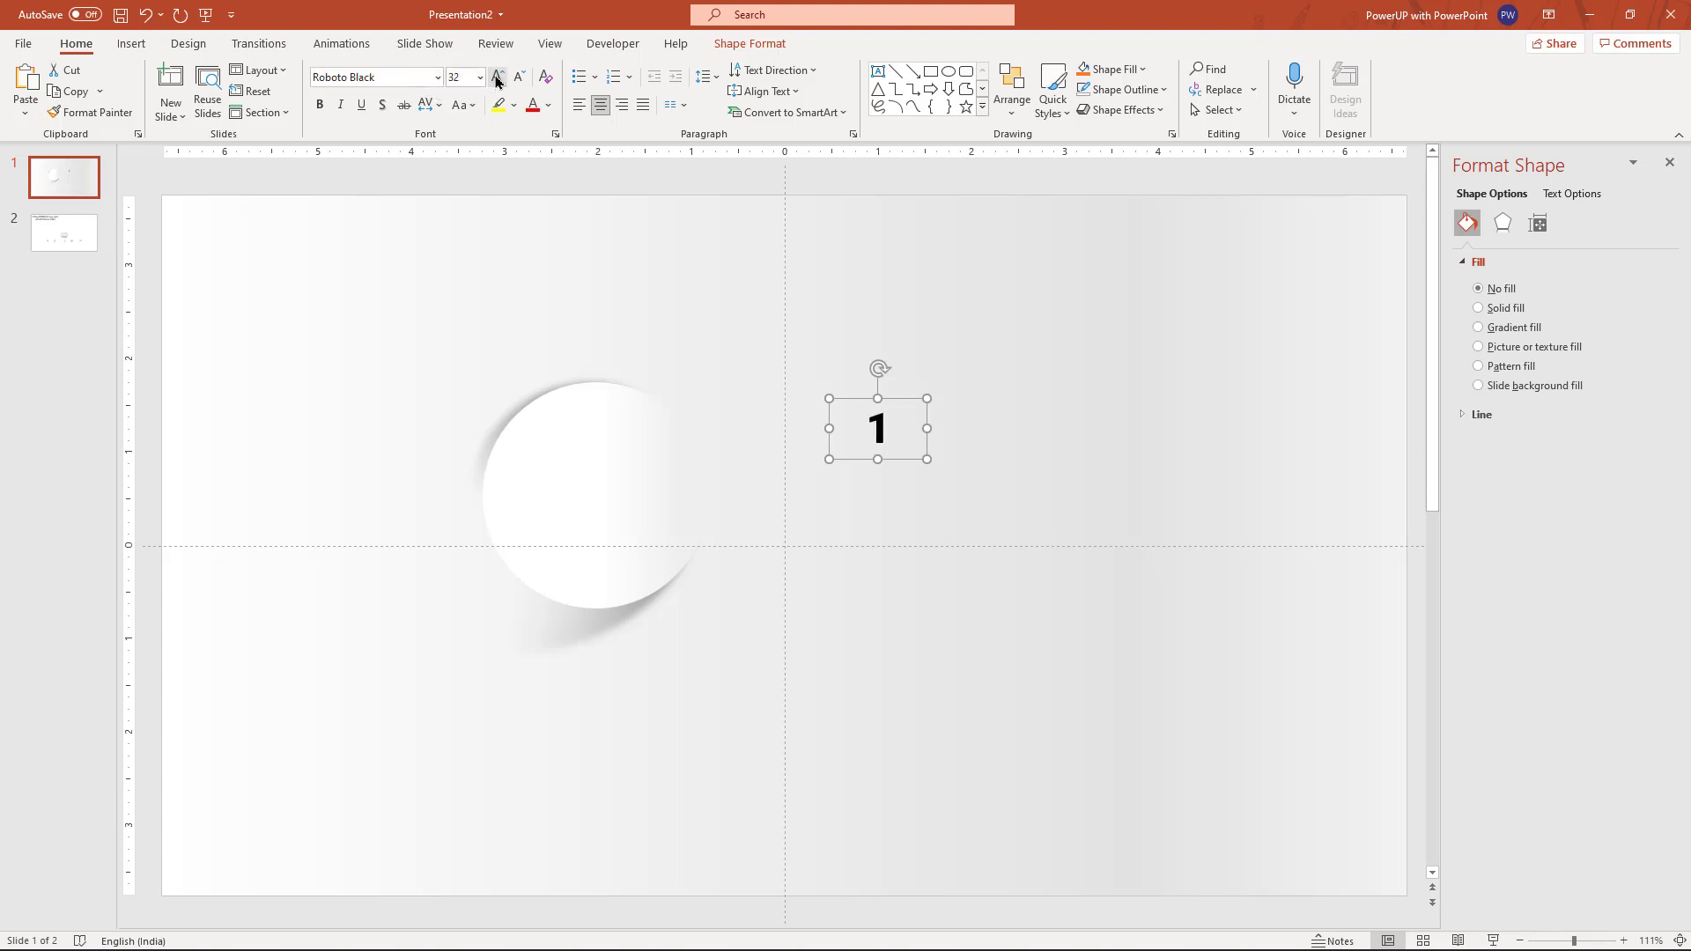
pyautogui.click(497, 77)
pyautogui.click(498, 77)
pyautogui.click(498, 77)
pyautogui.click(498, 78)
pyautogui.click(498, 77)
pyautogui.click(497, 78)
pyautogui.click(498, 77)
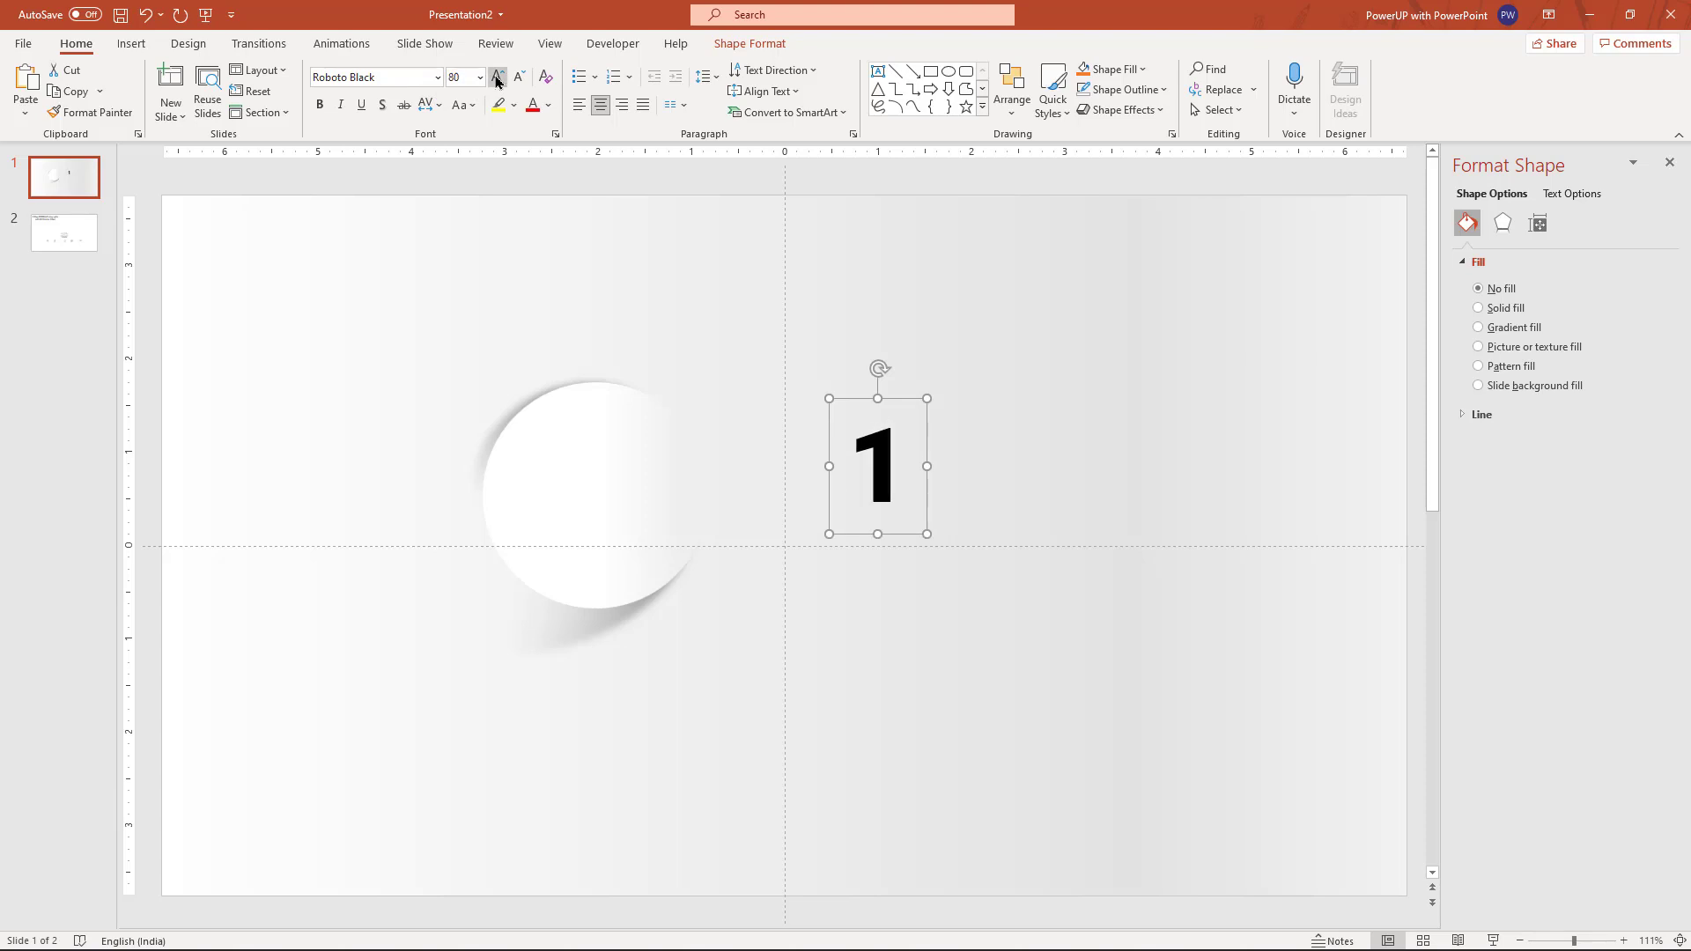
pyautogui.click(498, 78)
pyautogui.click(498, 77)
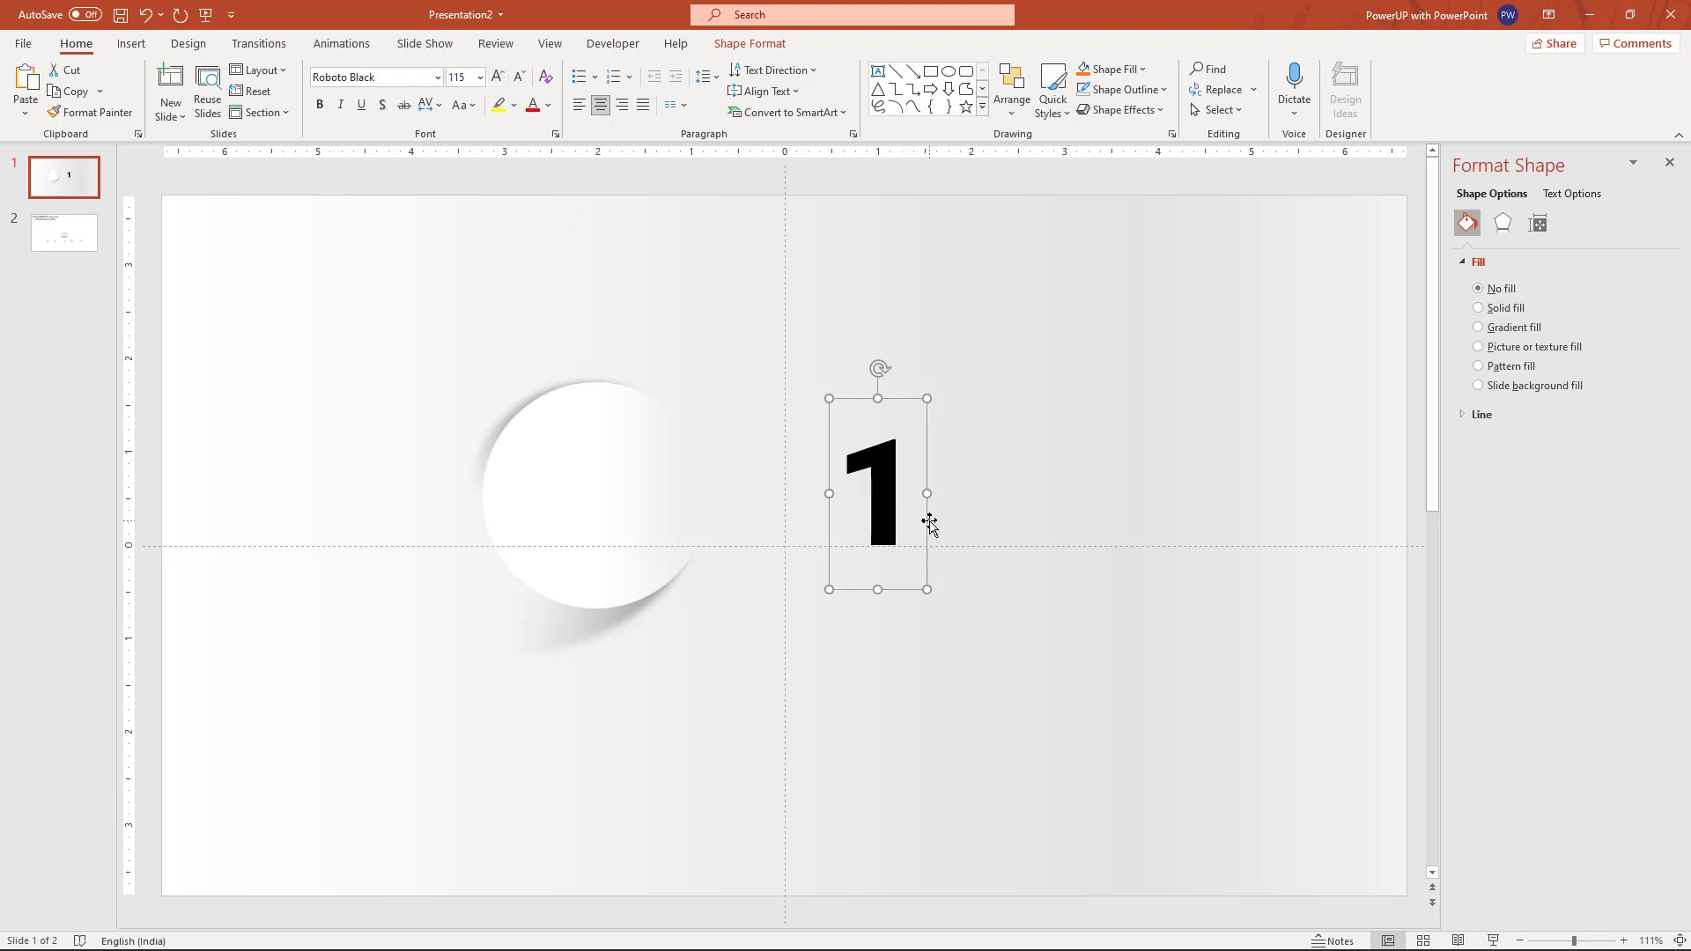
pyautogui.moveTo(928, 521); pyautogui.dragTo(574, 505)
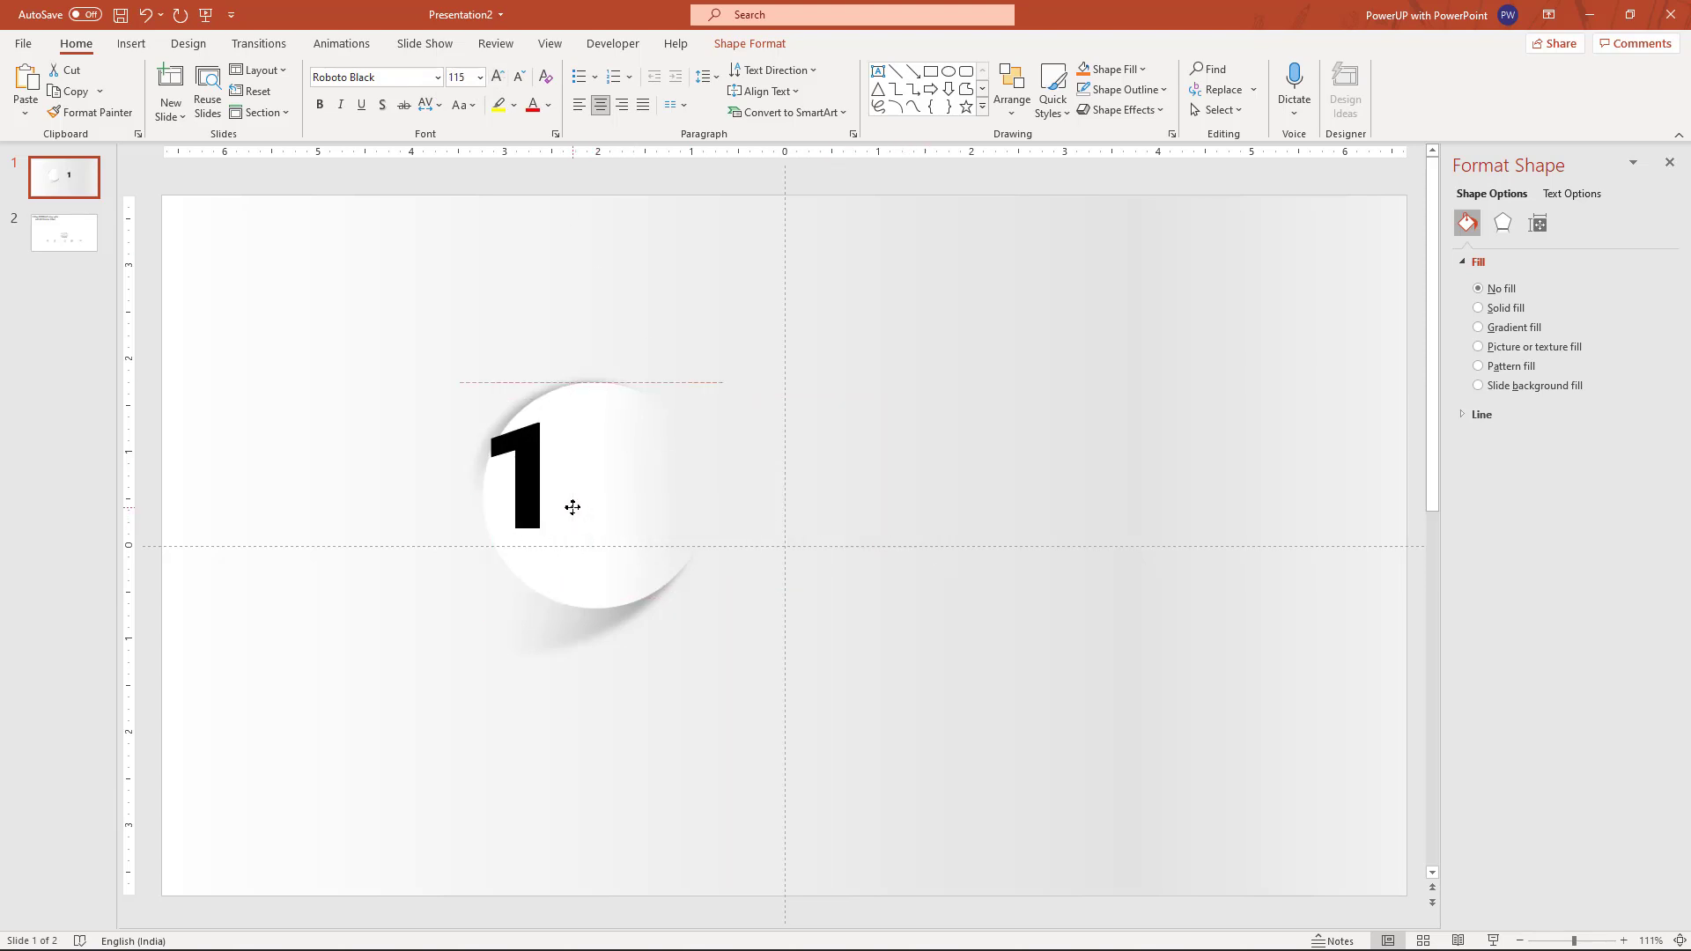
pyautogui.click(498, 78)
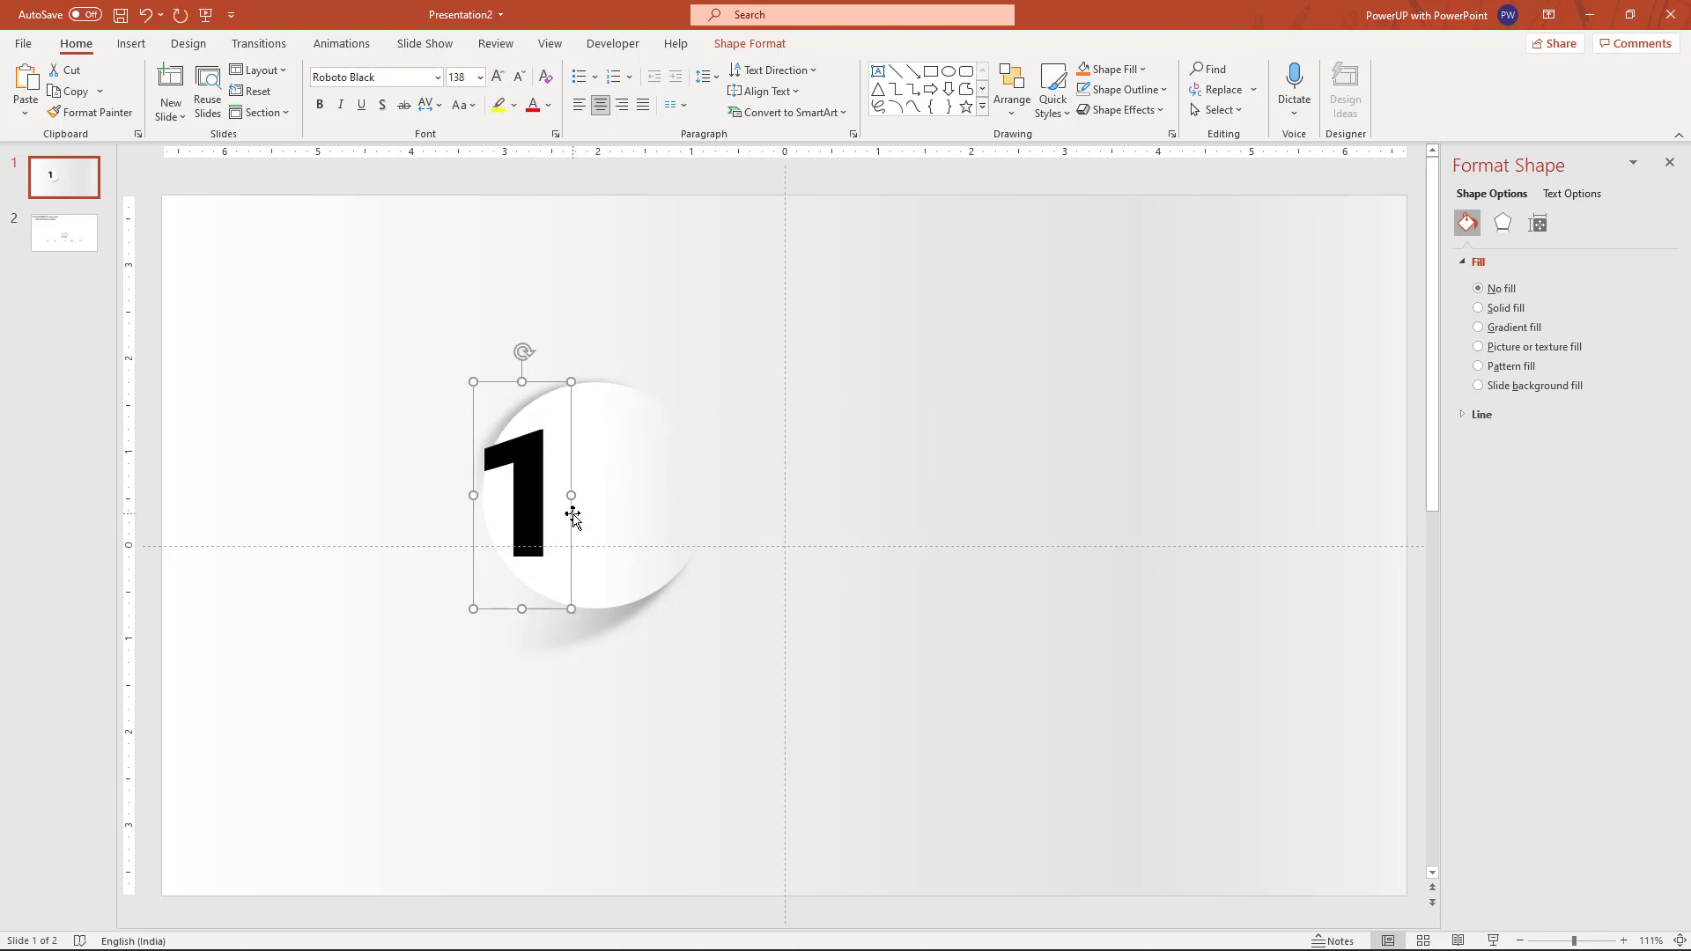
pyautogui.moveTo(572, 518); pyautogui.dragTo(569, 500)
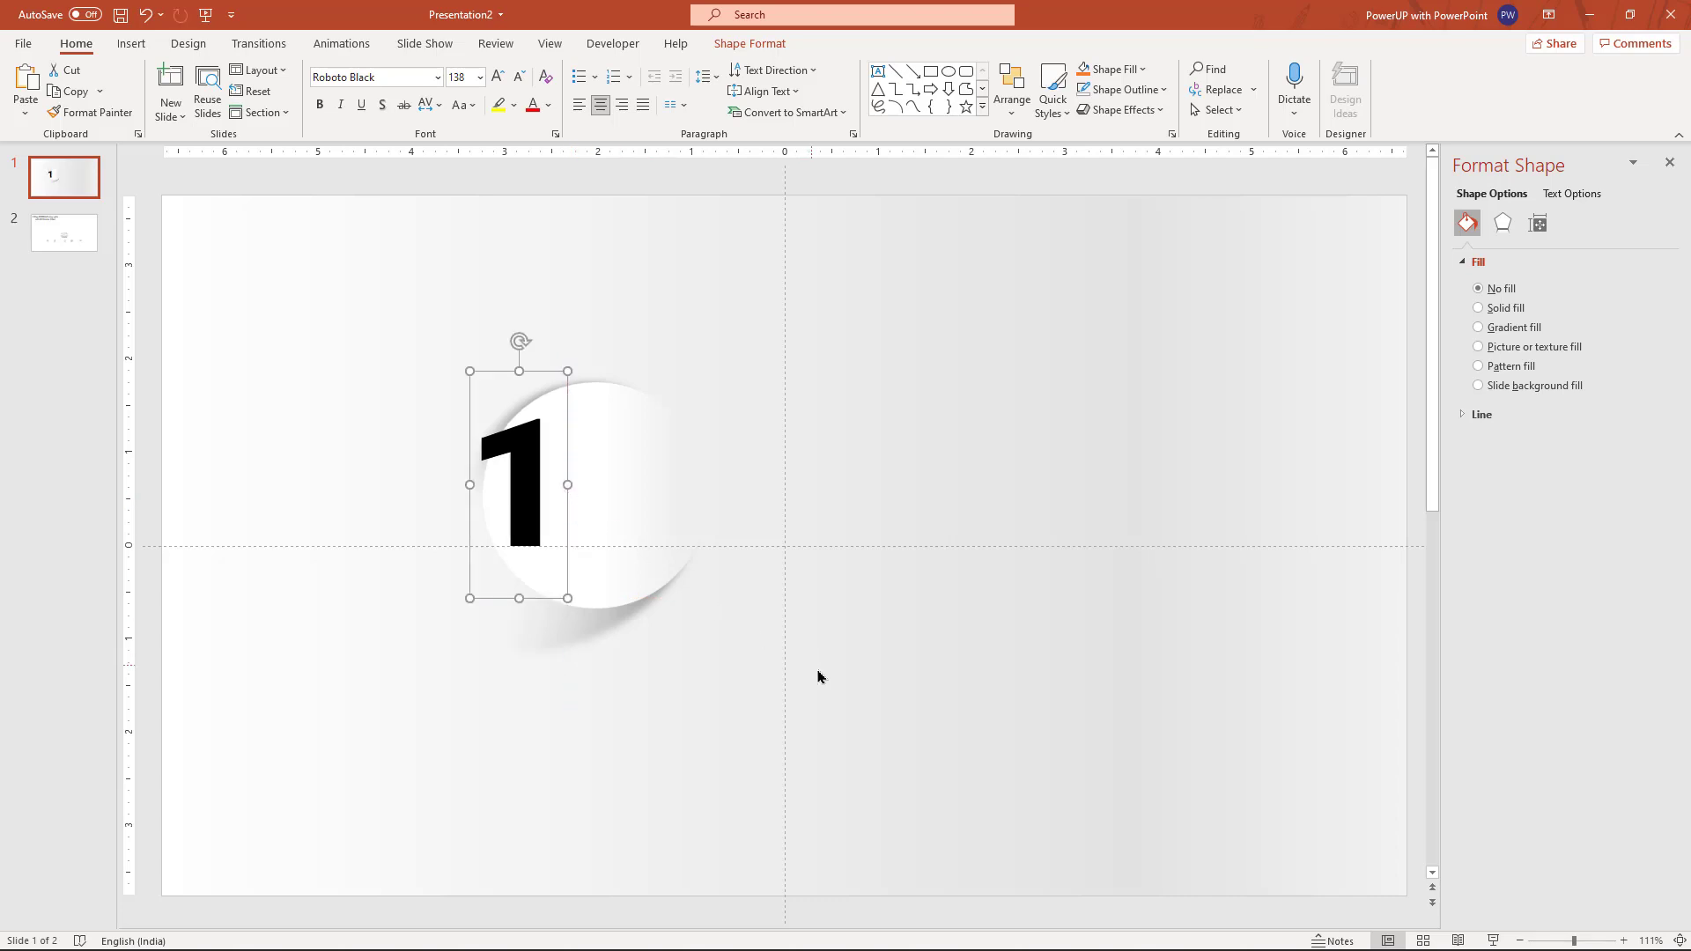
pyautogui.moveTo(940, 758); pyautogui.dragTo(359, 296)
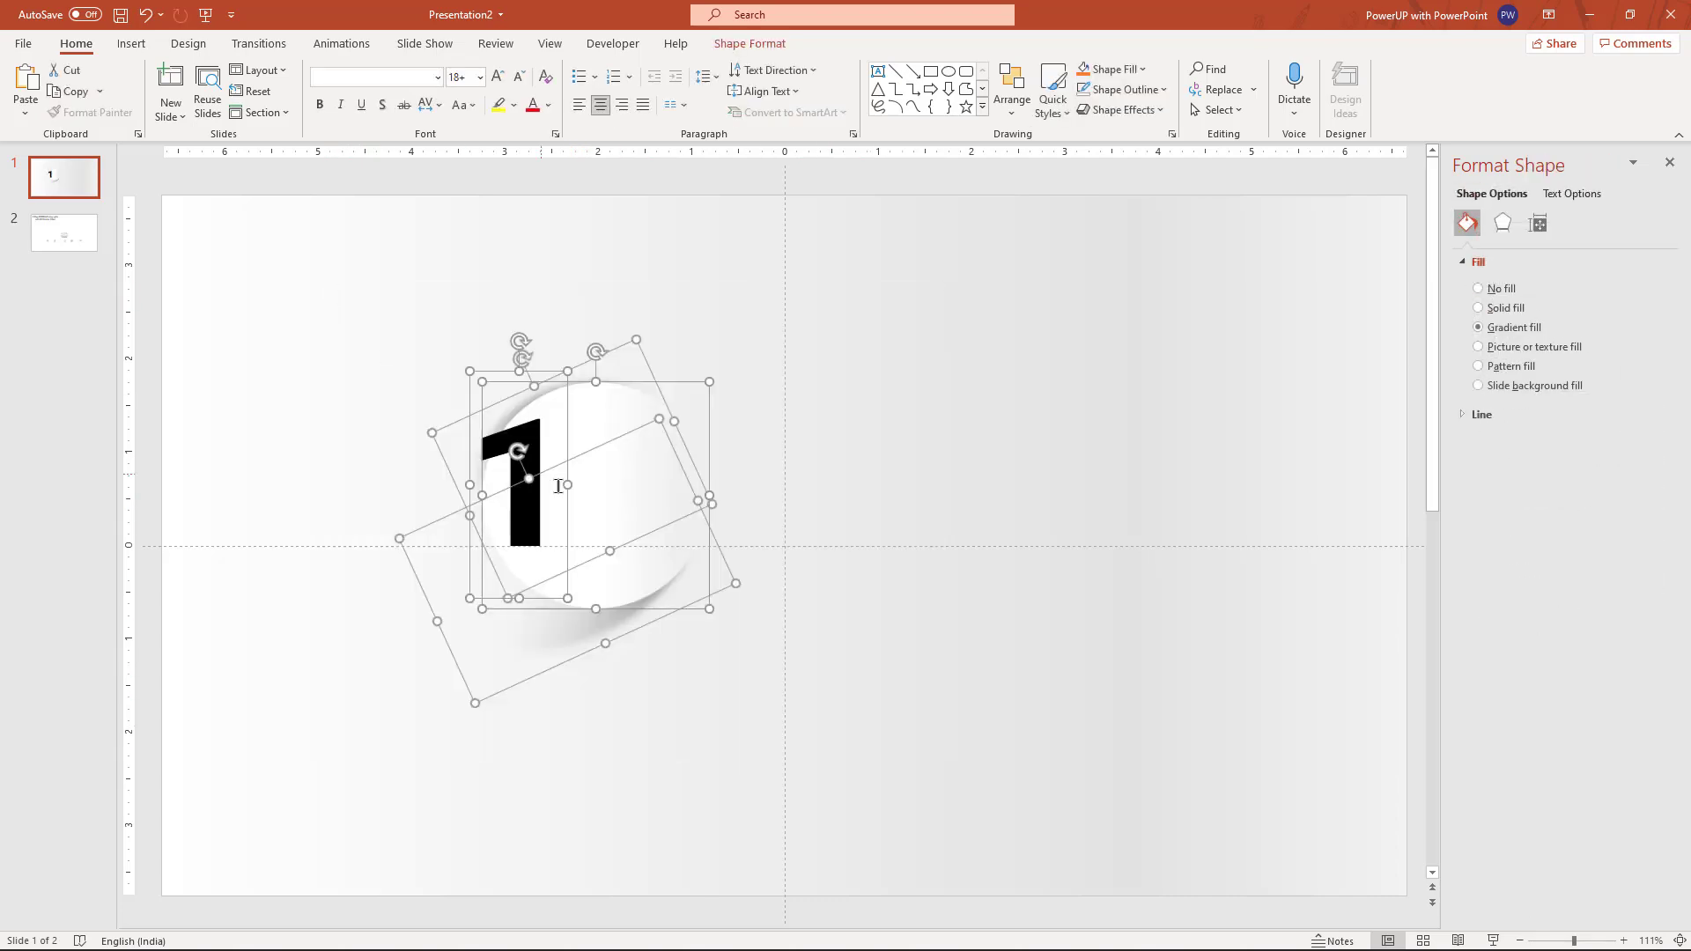
# Ctrl-drag the numbered circle group into four copies, three across the top and two below.
pyautogui.moveTo(607, 505)
pyautogui.mouseDown()
pyautogui.moveTo(517, 503)
pyautogui.moveTo(504, 476)
pyautogui.moveTo(1054, 495)
pyautogui.moveTo(992, 567)
pyautogui.moveTo(860, 634)
pyautogui.moveTo(624, 699)
pyautogui.moveTo(646, 705)
pyautogui.moveTo(636, 720)
pyautogui.moveTo(934, 706)
pyautogui.mouseUp()
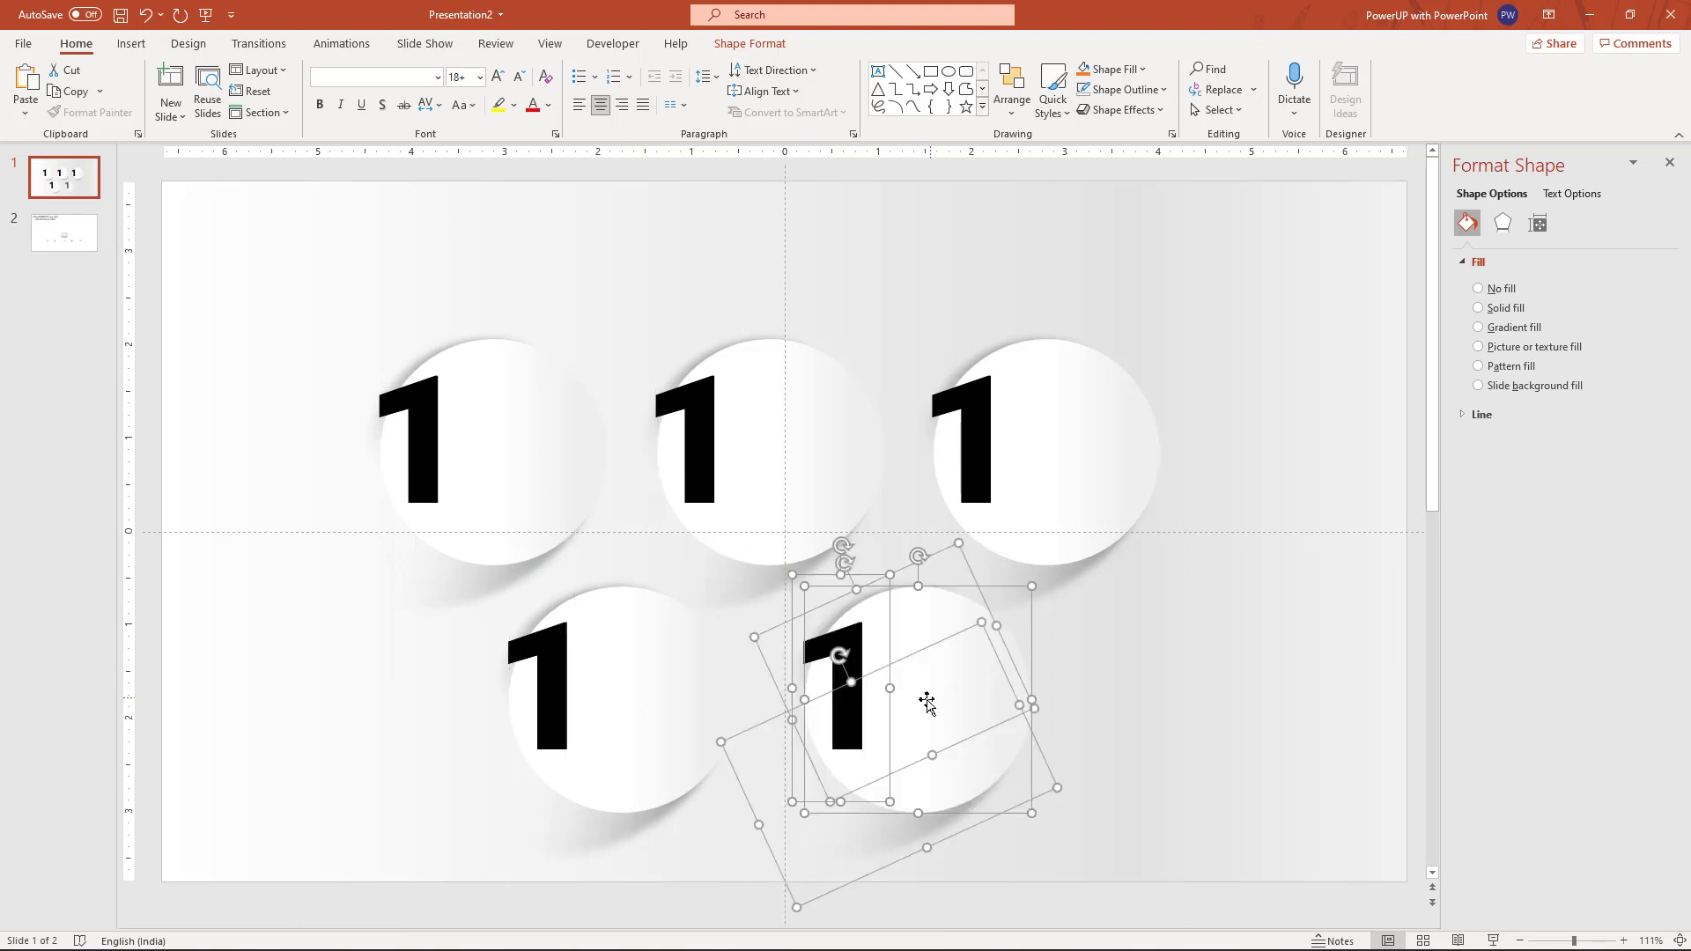
pyautogui.click(235, 641)
# Renumber the copied circles 2, 3, 4 and 5.
pyautogui.click(709, 444)
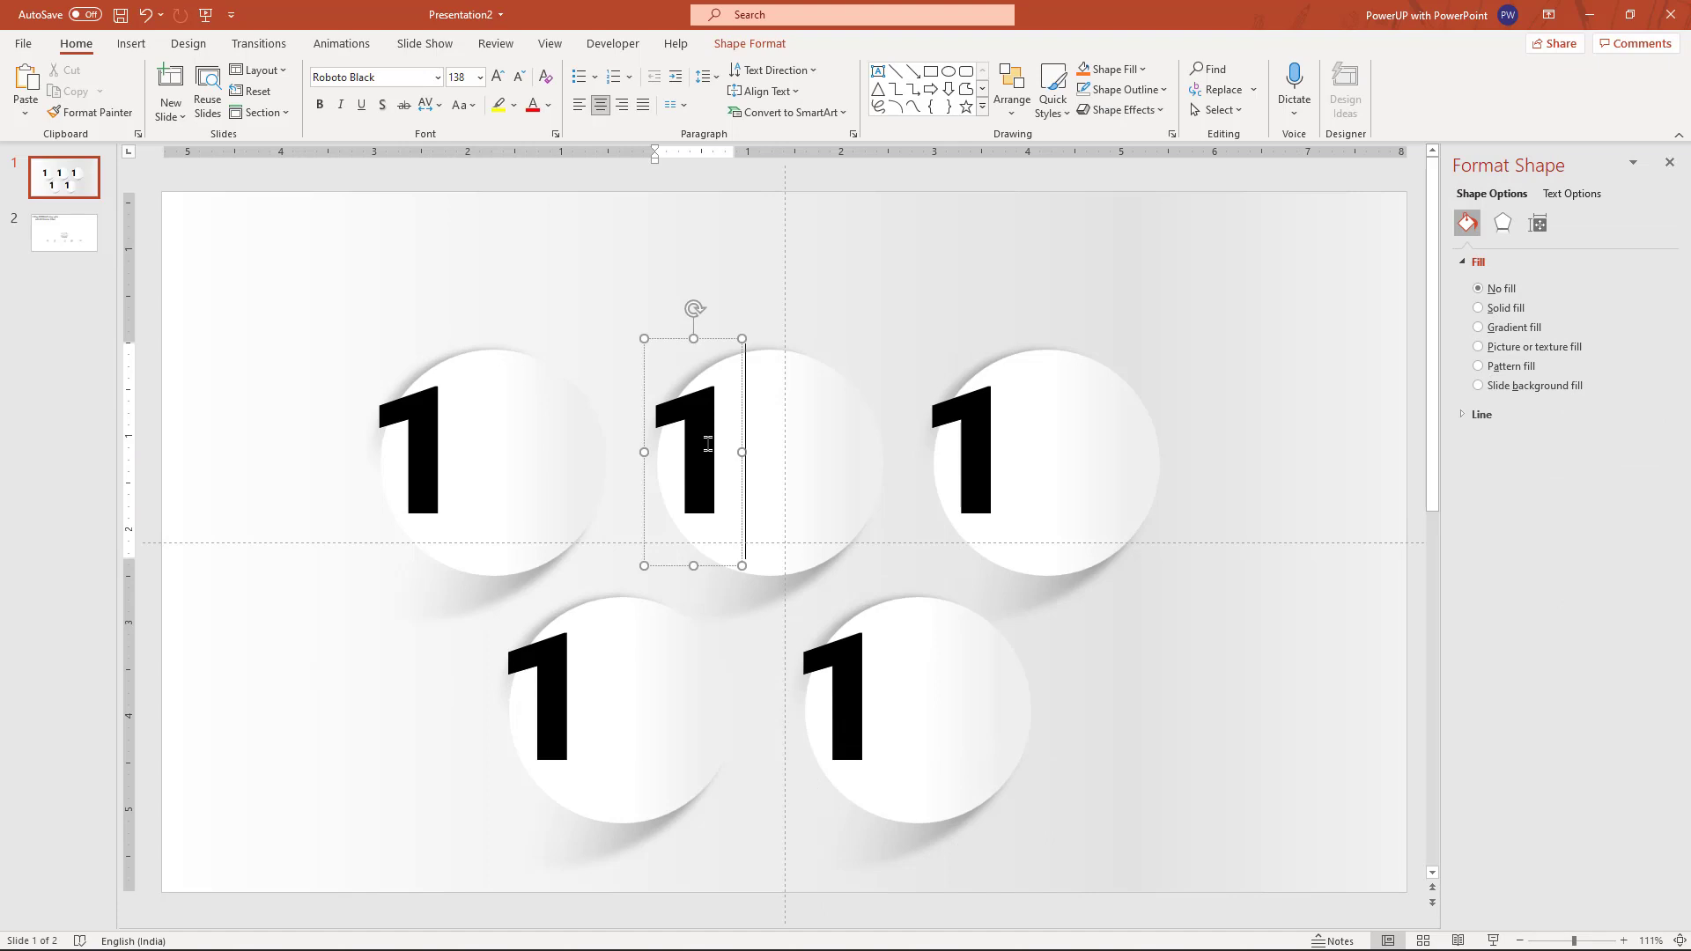
pyautogui.press('BackSpace')
pyautogui.write('2')
pyautogui.click(993, 423)
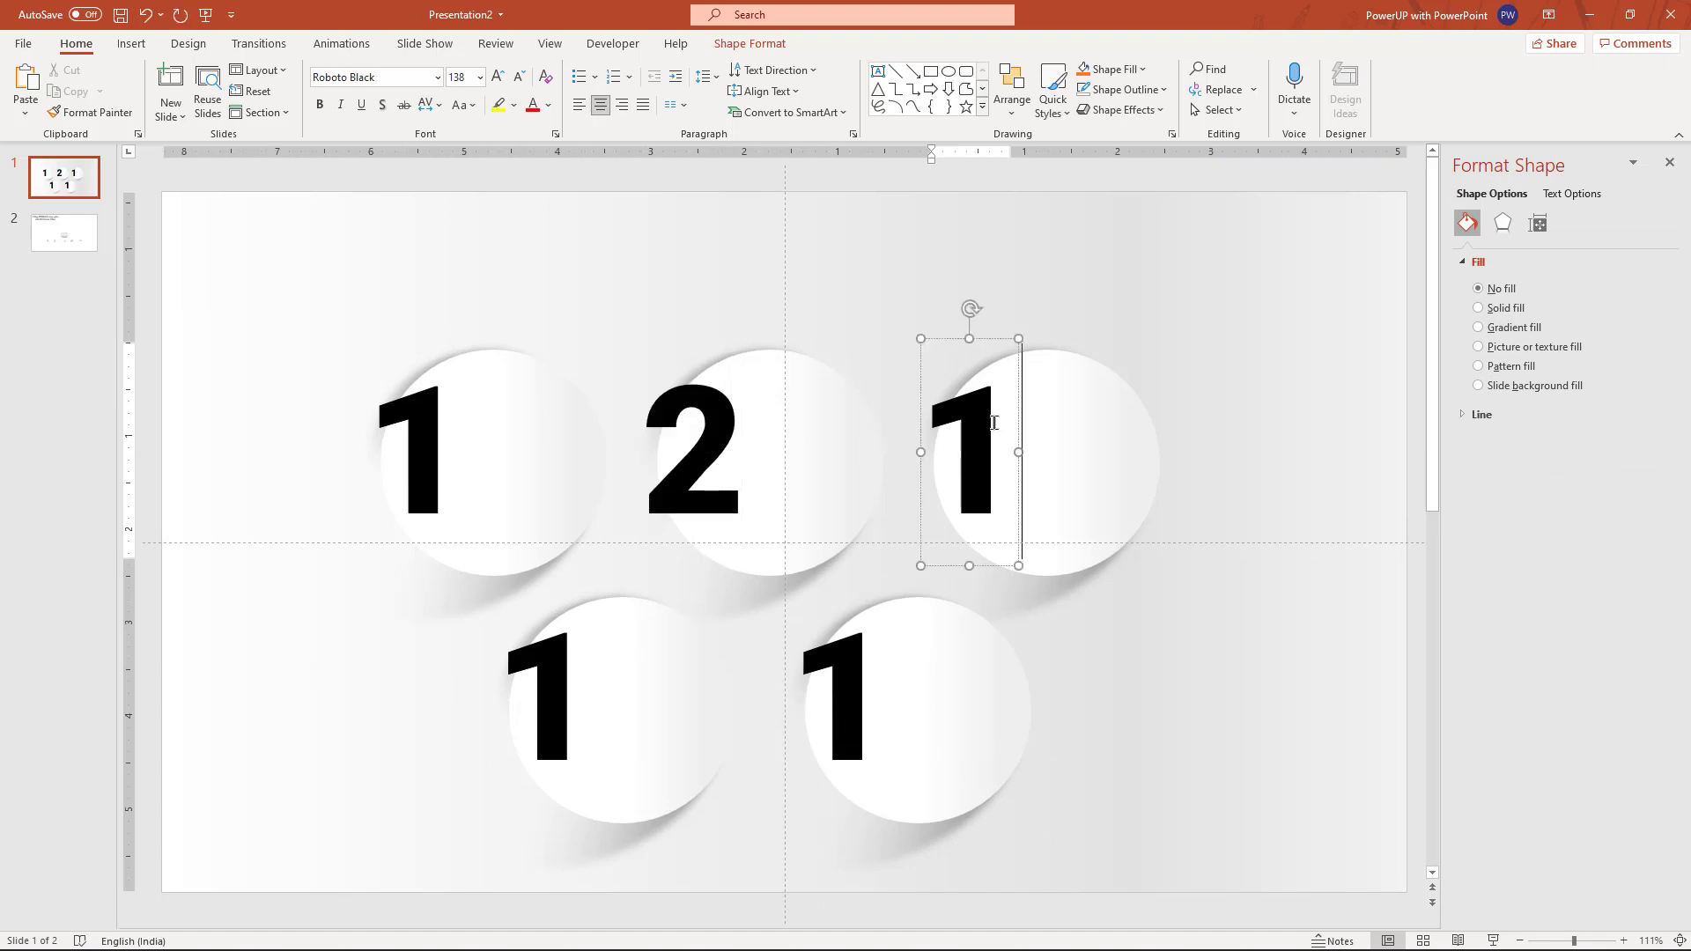
pyautogui.press('BackSpace')
pyautogui.write('3')
pyautogui.click(565, 662)
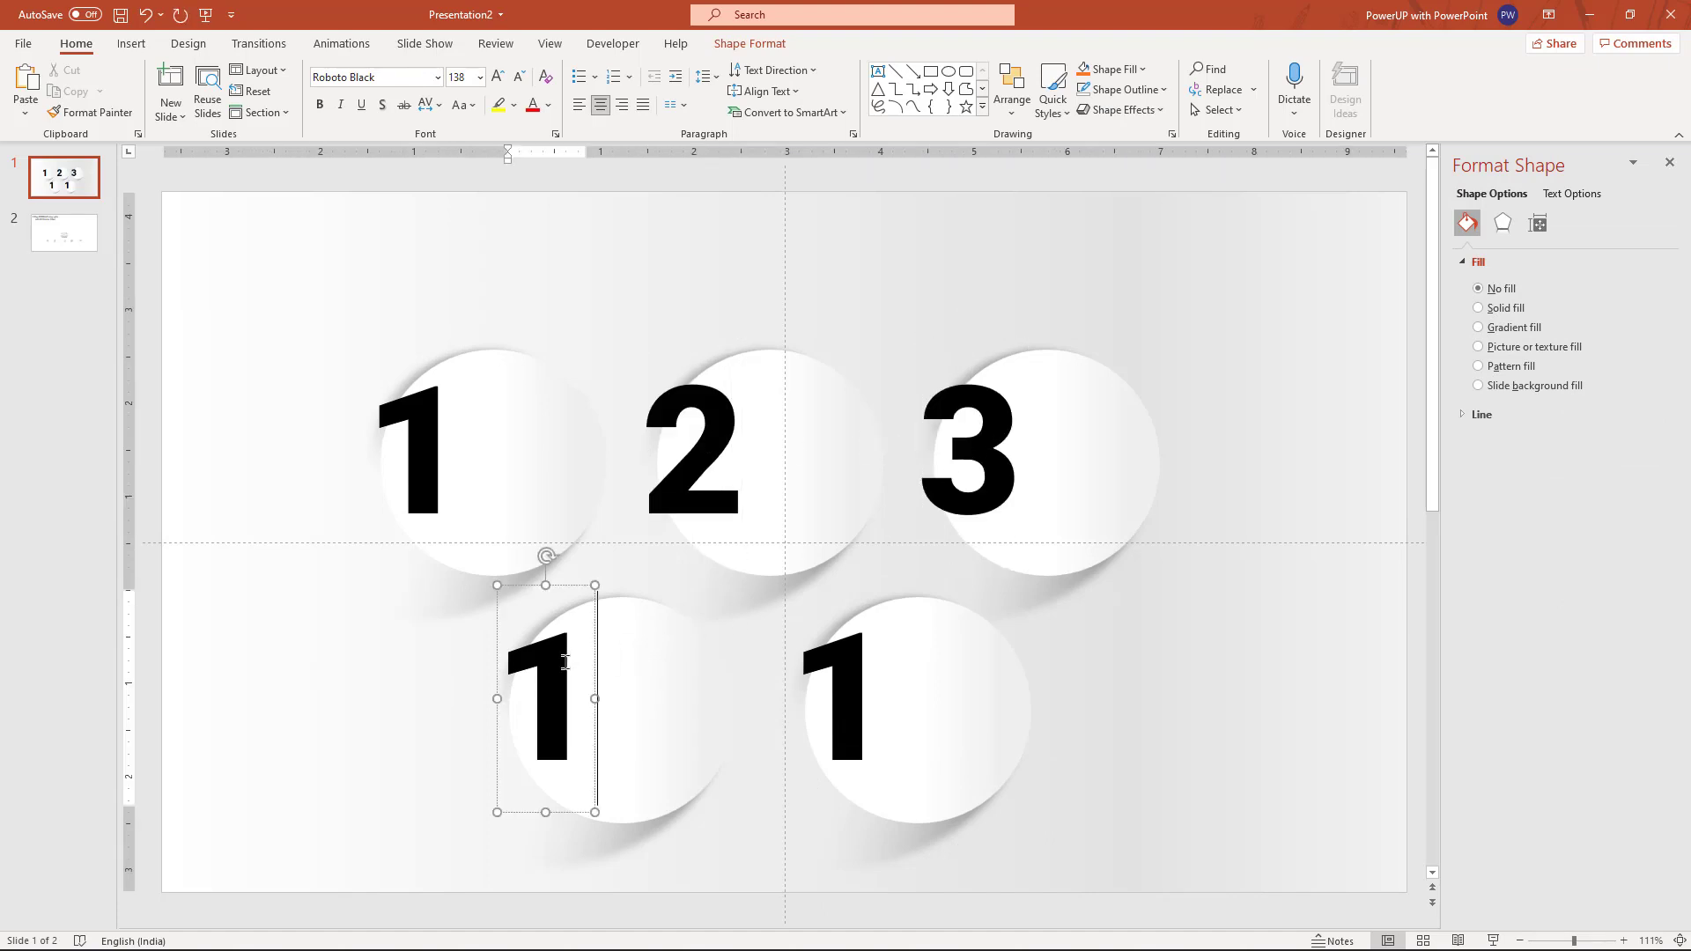
pyautogui.press('BackSpace')
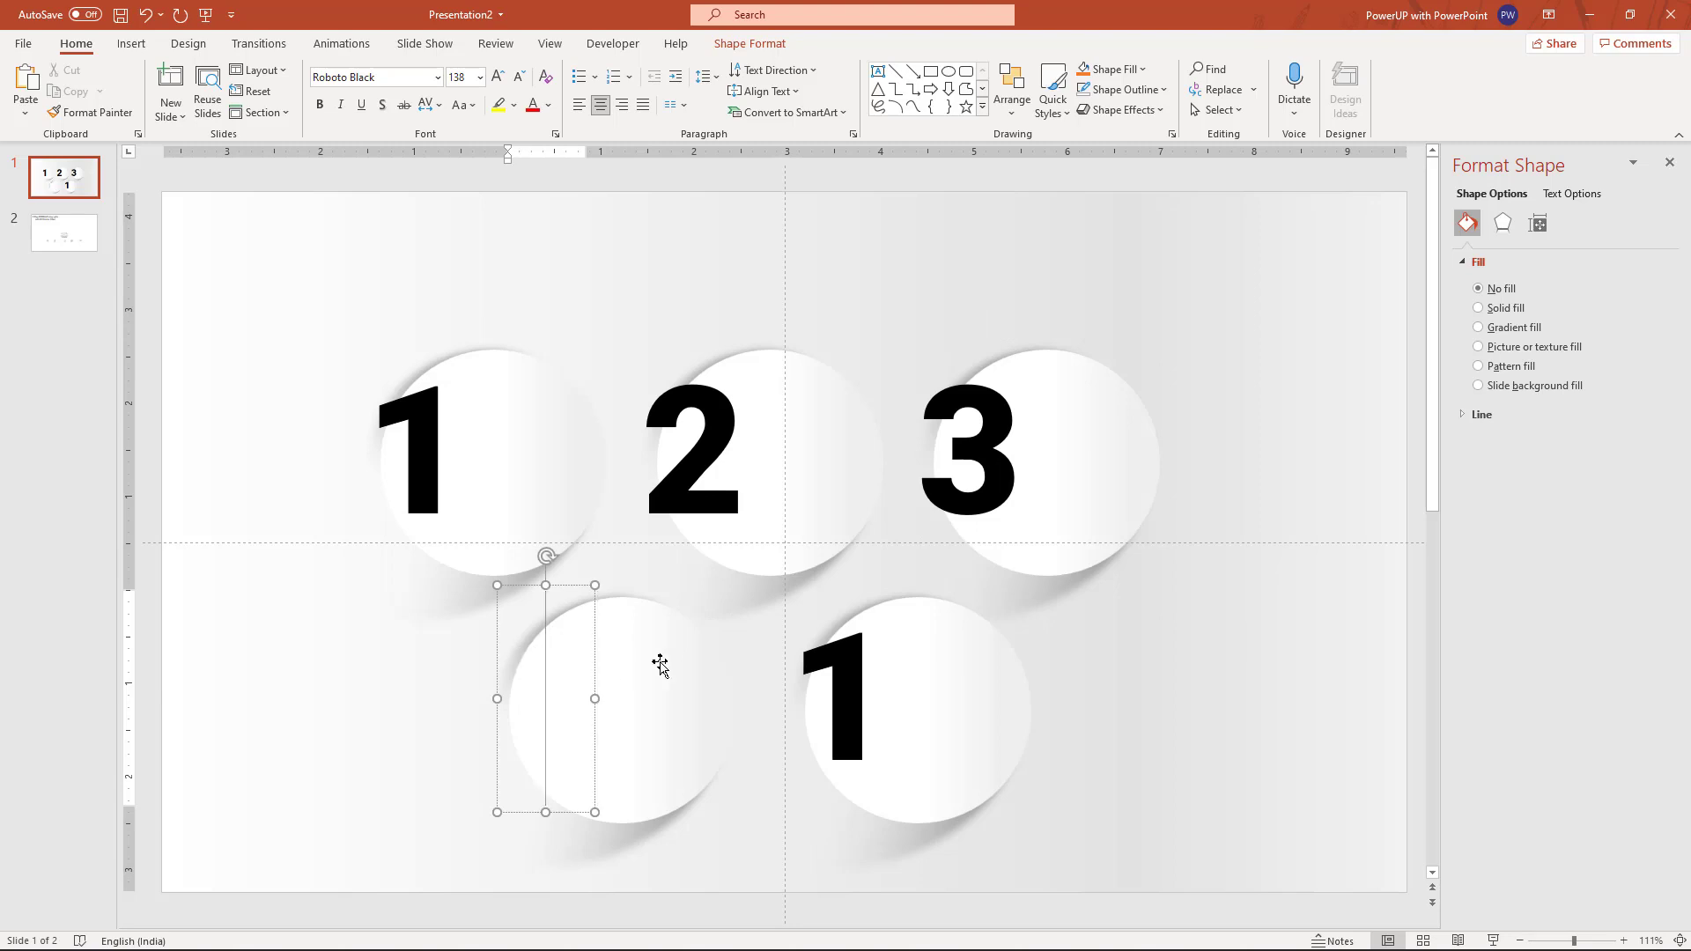
pyautogui.write('4')
pyautogui.click(863, 659)
pyautogui.press('BackSpace')
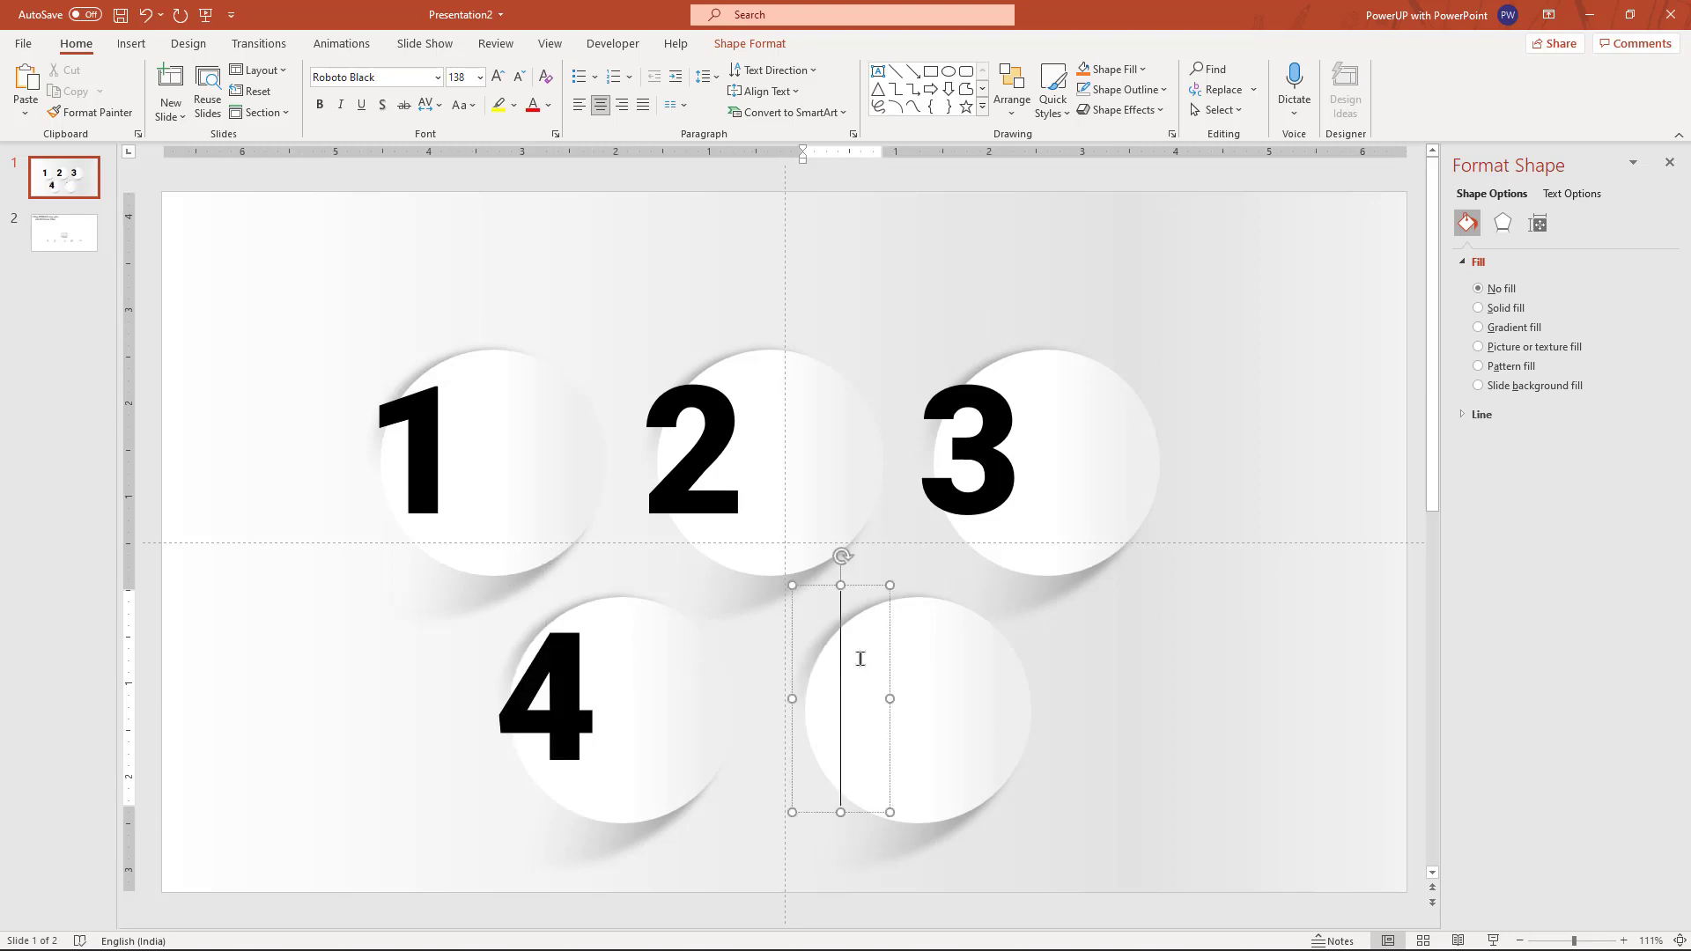
pyautogui.write('5')
# Reposition the 5 and nudge the 3 slightly right on their circles.
pyautogui.click(888, 623)
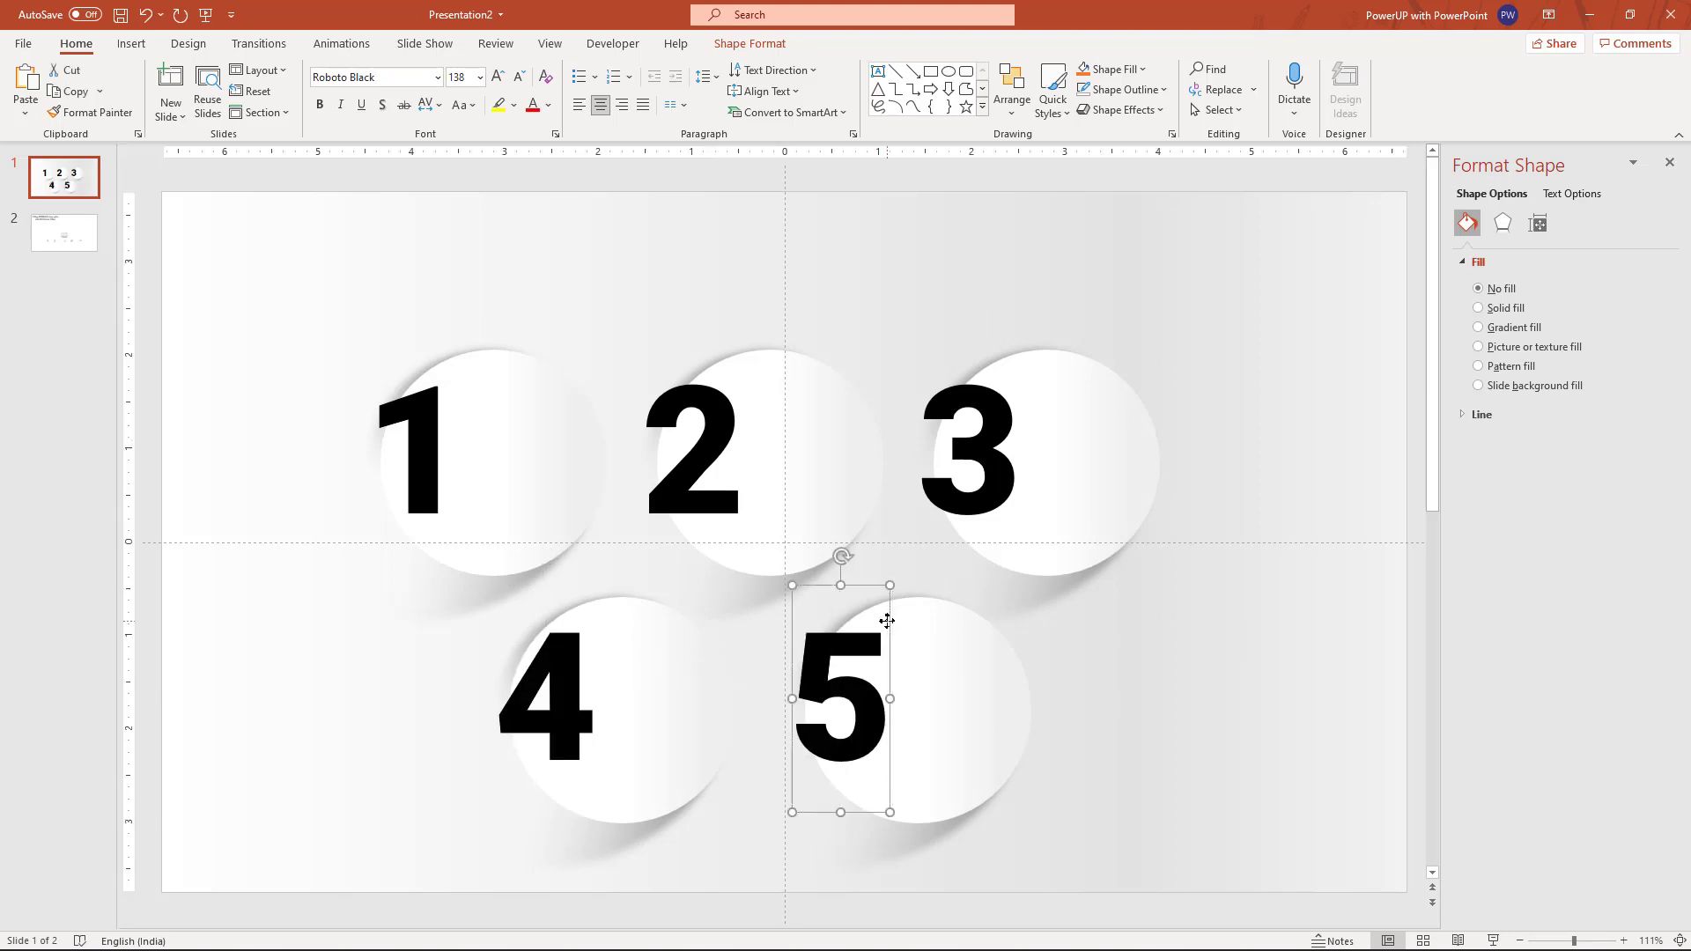
pyautogui.moveTo(887, 621); pyautogui.dragTo(889, 623)
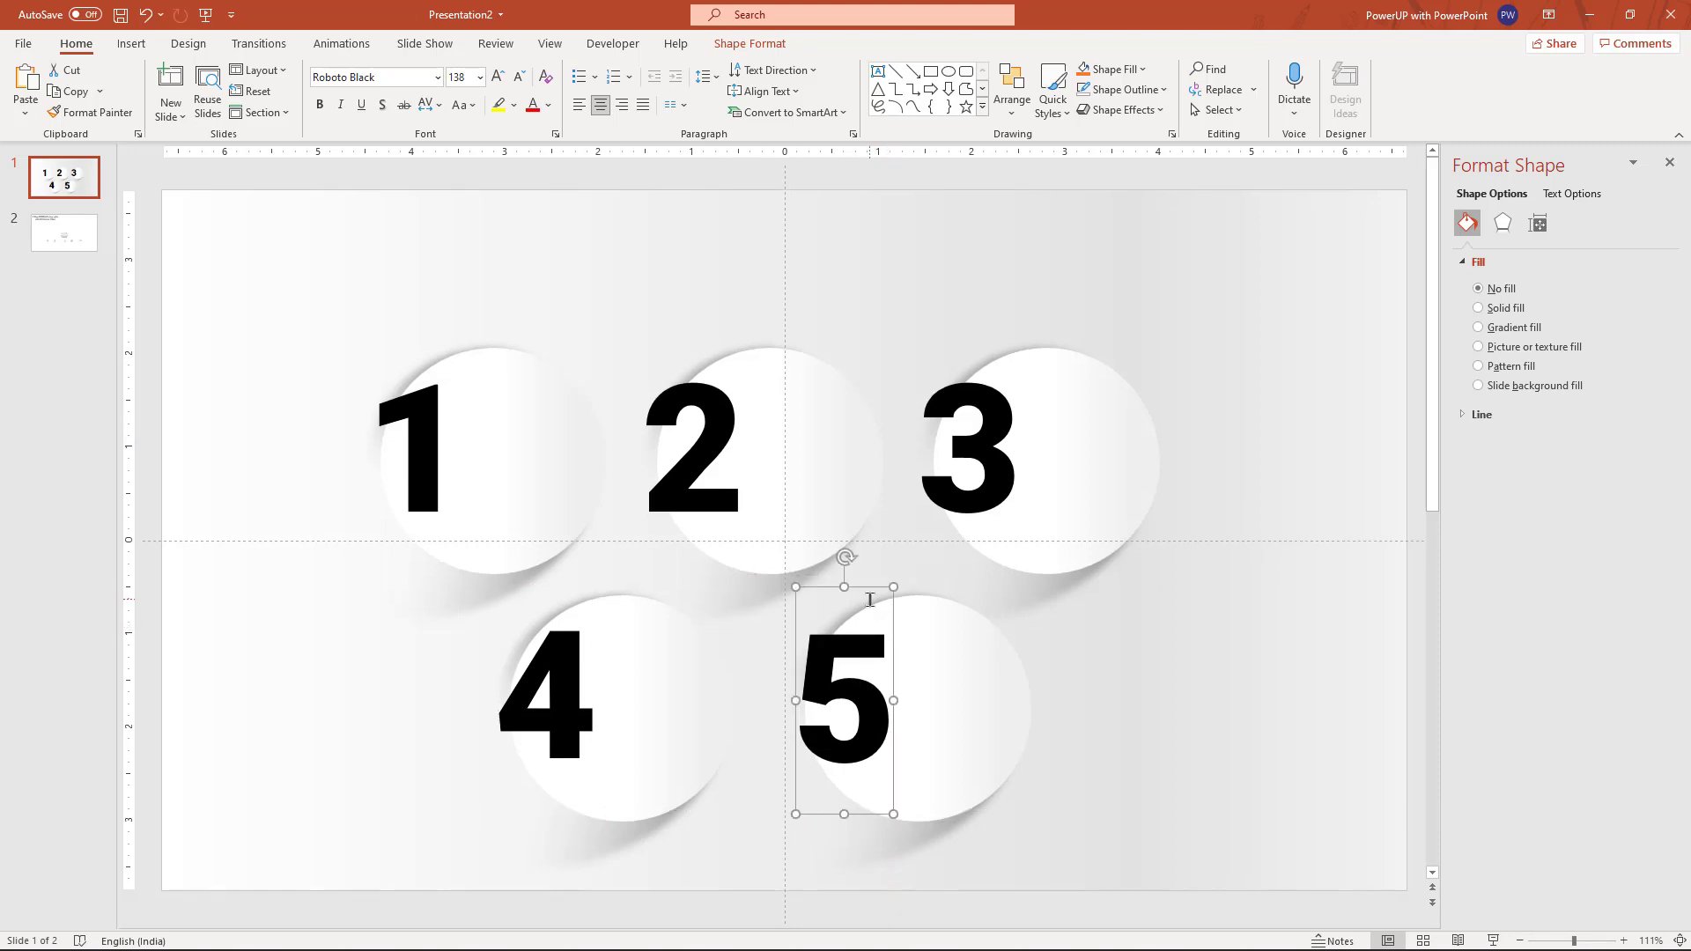
pyautogui.click(997, 440)
pyautogui.click(1020, 385)
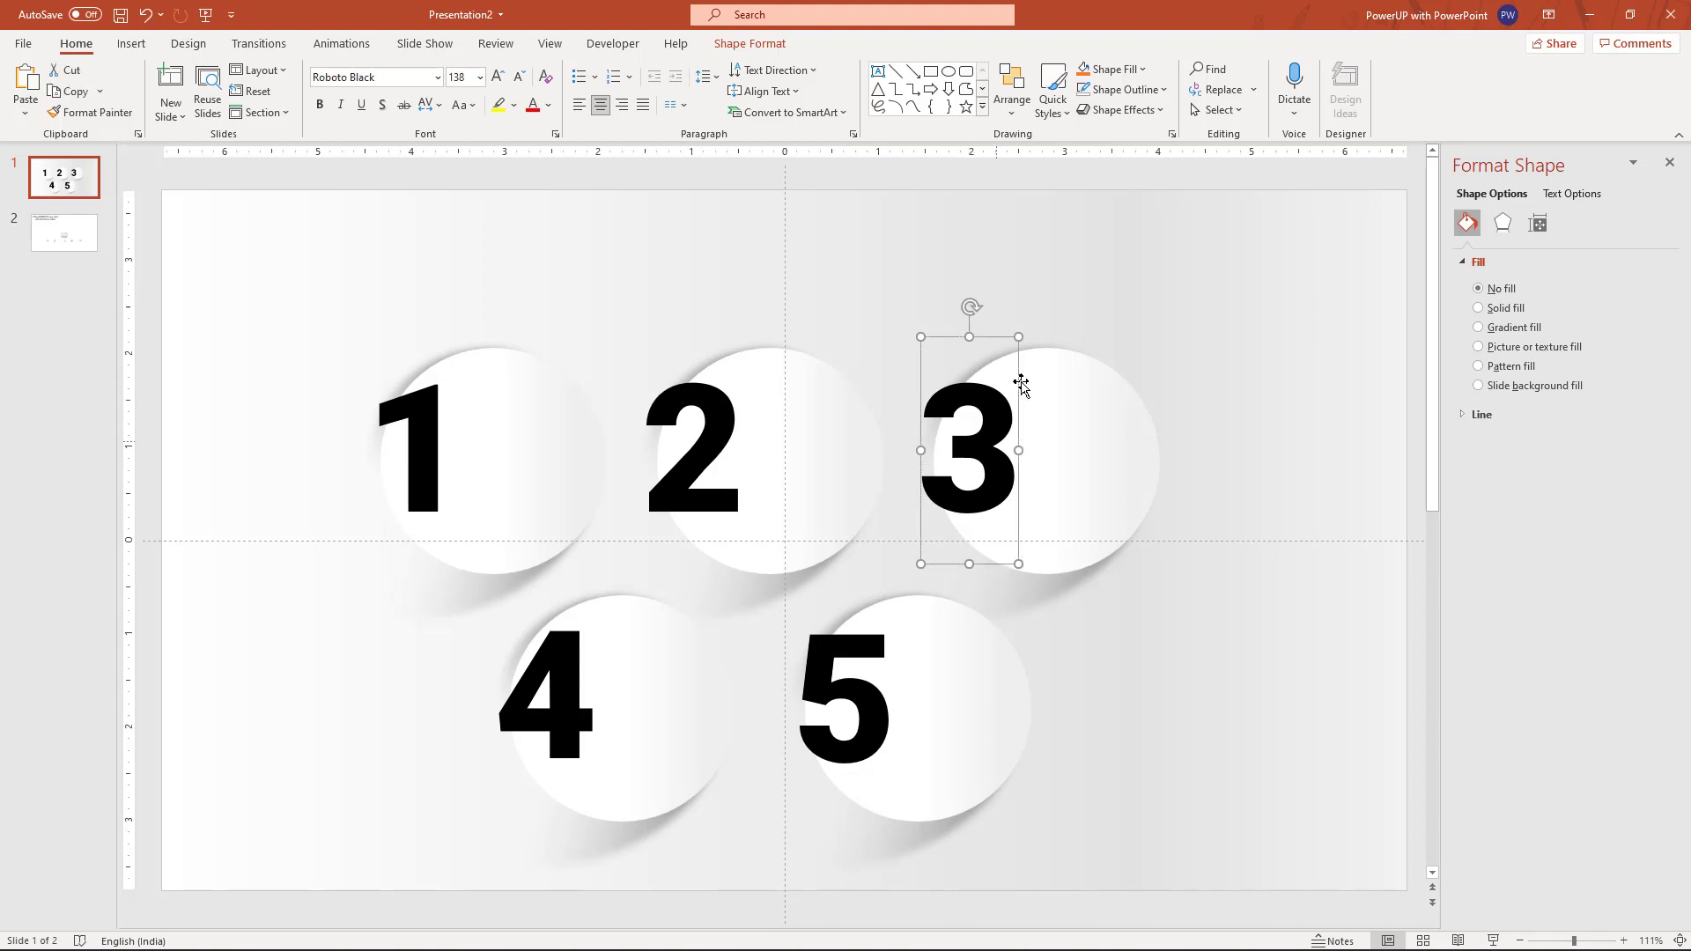
pyautogui.moveTo(1018, 385); pyautogui.dragTo(1024, 381)
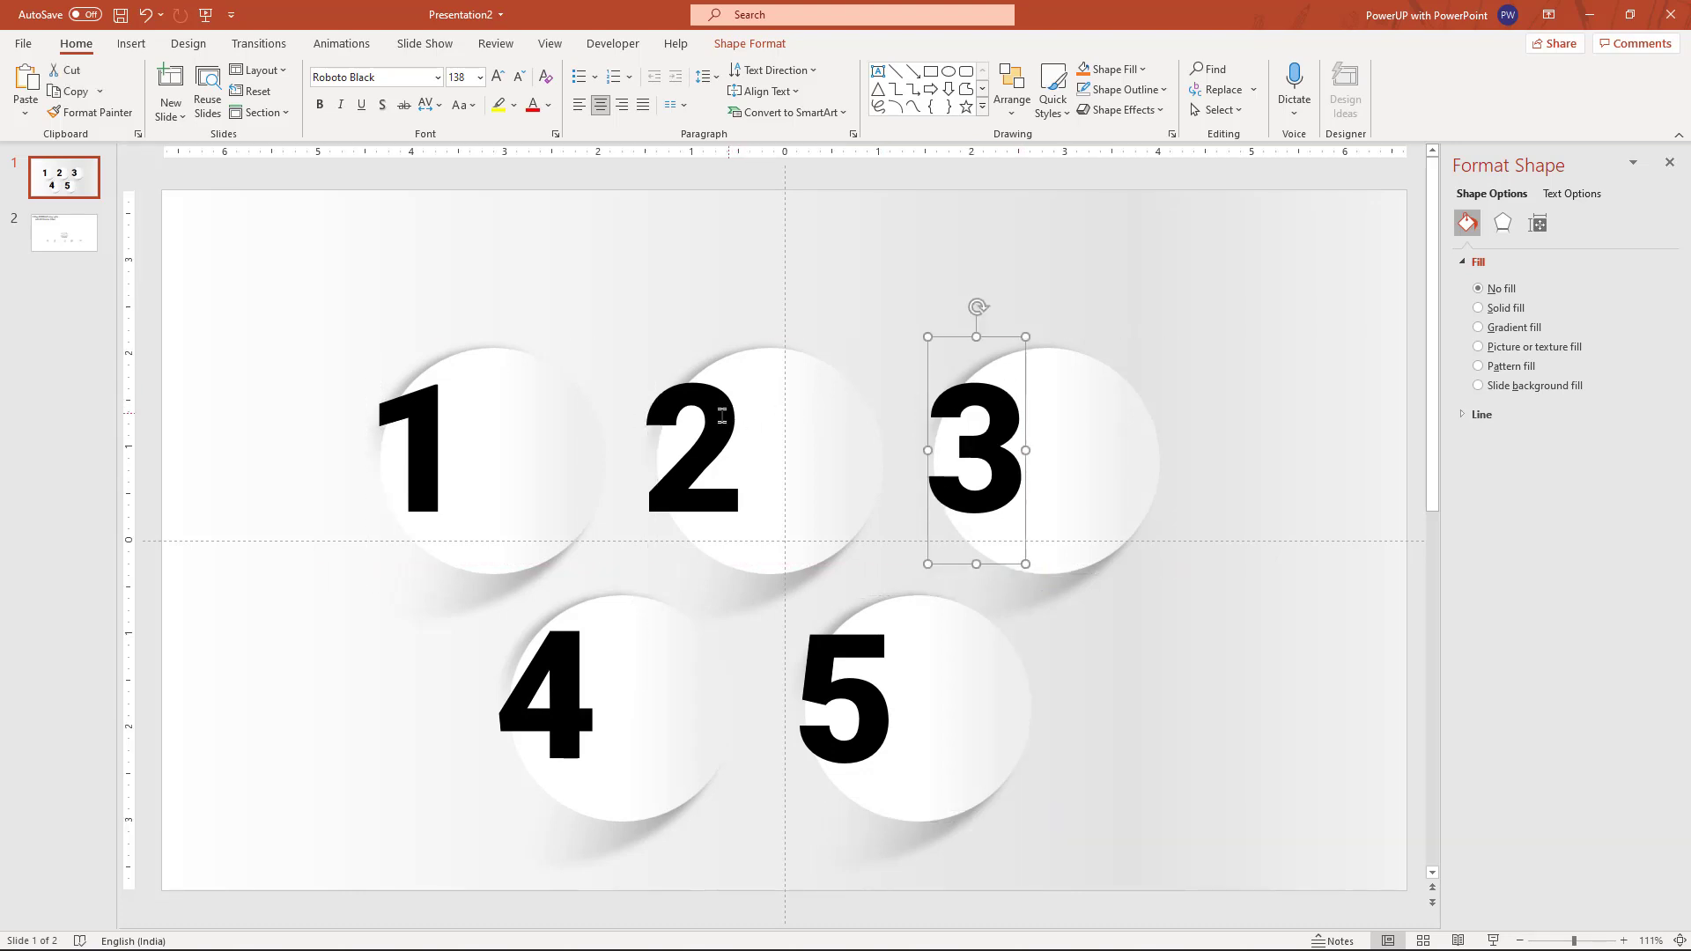
# Select the first circle together with its number 1 for a shape merge.
pyautogui.click(507, 439)
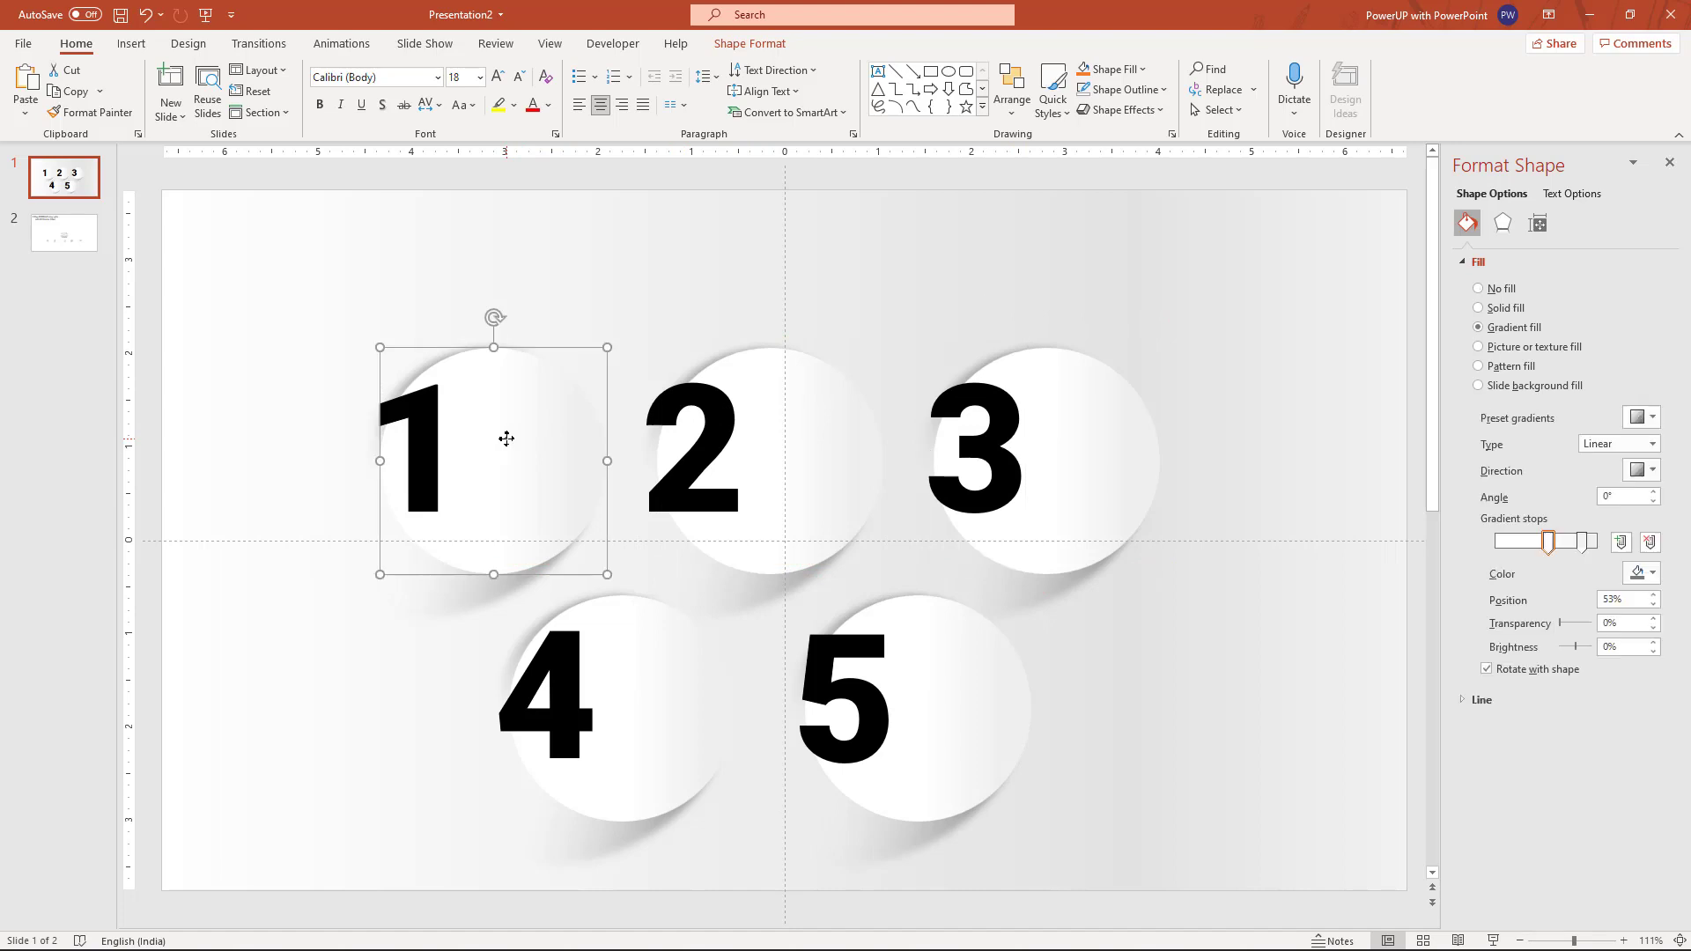
pyautogui.keyDown('shift'); pyautogui.click(421, 443); pyautogui.keyUp('shift')
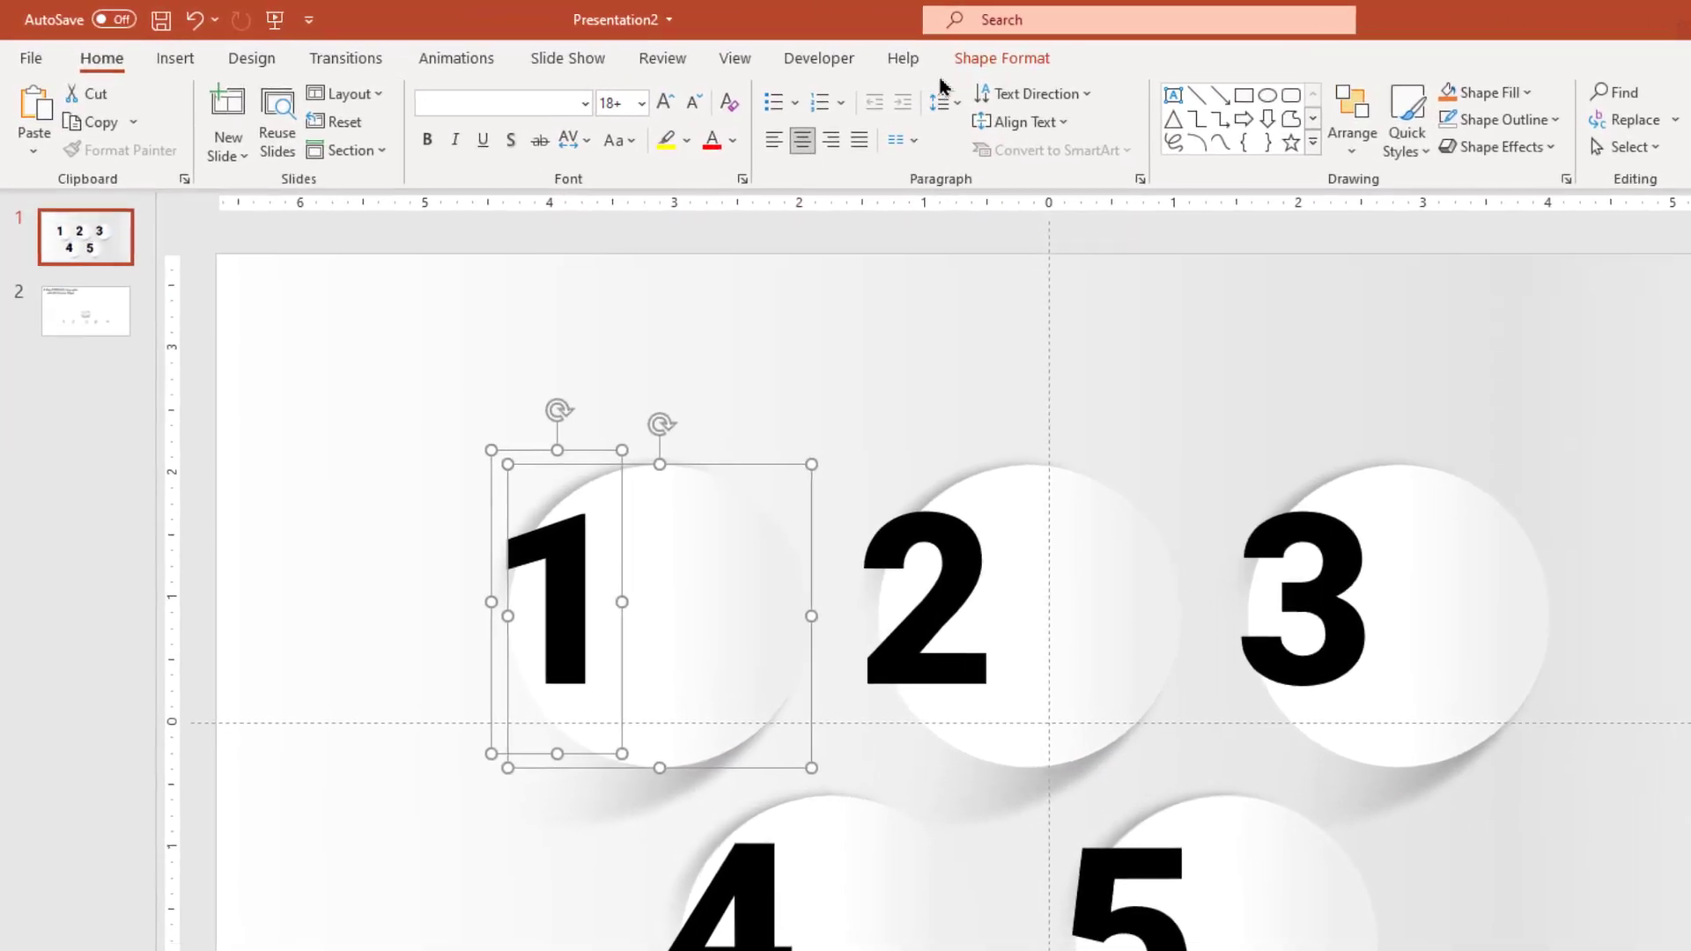
pyautogui.click(726, 44)
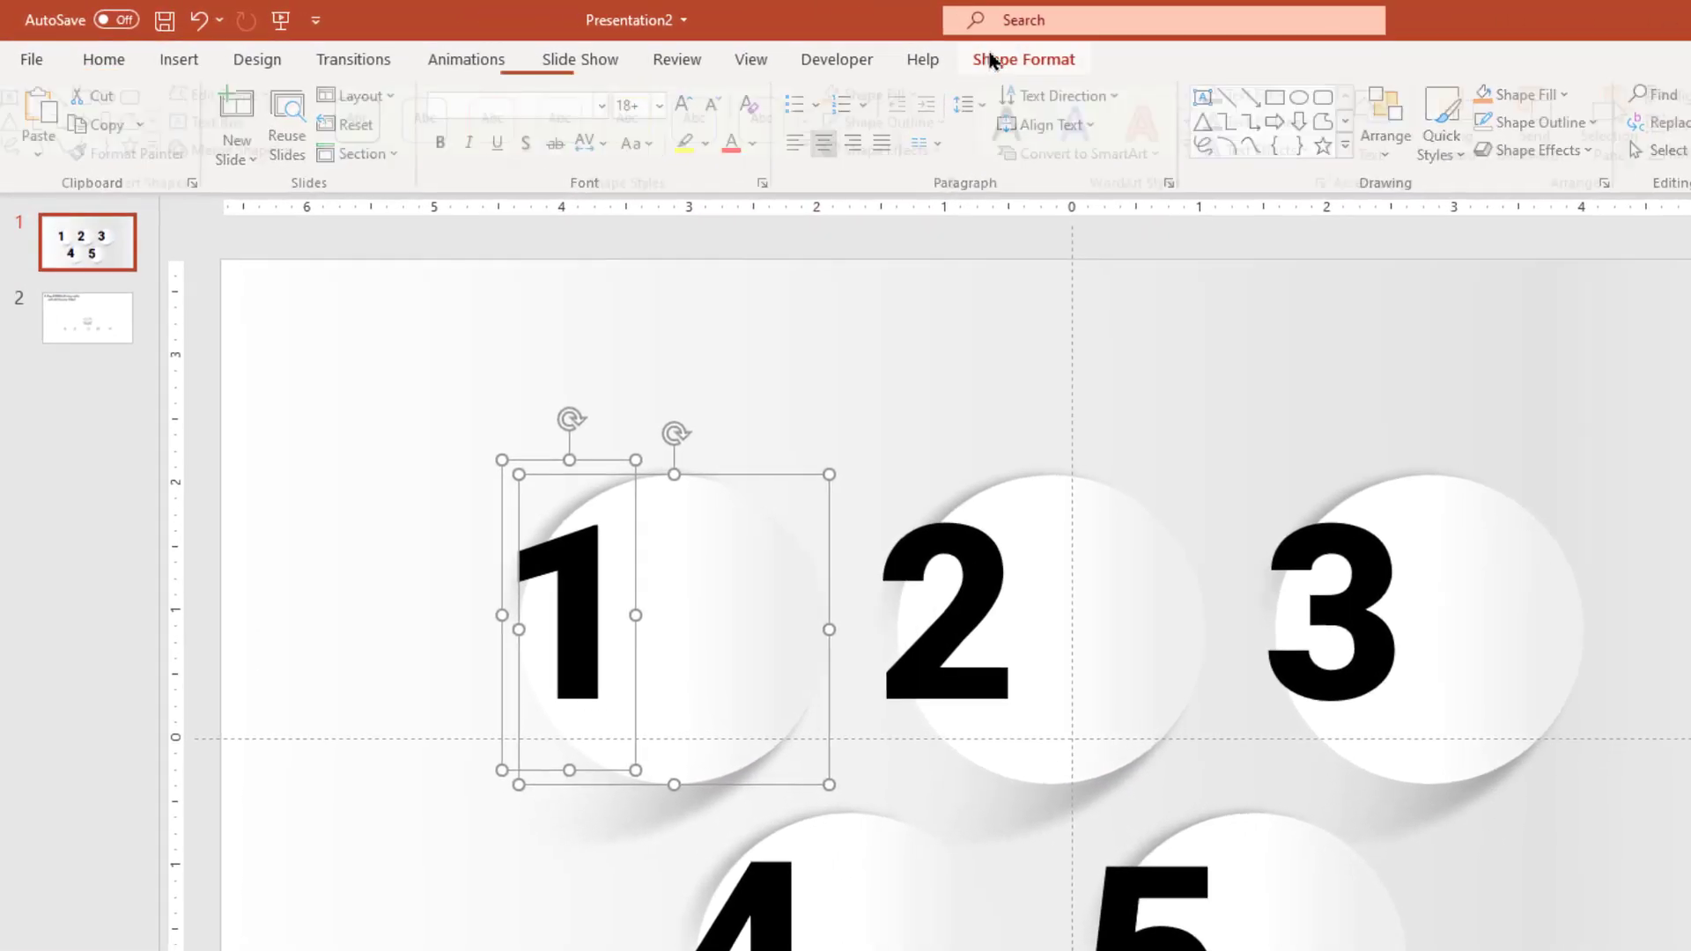
pyautogui.click(283, 151)
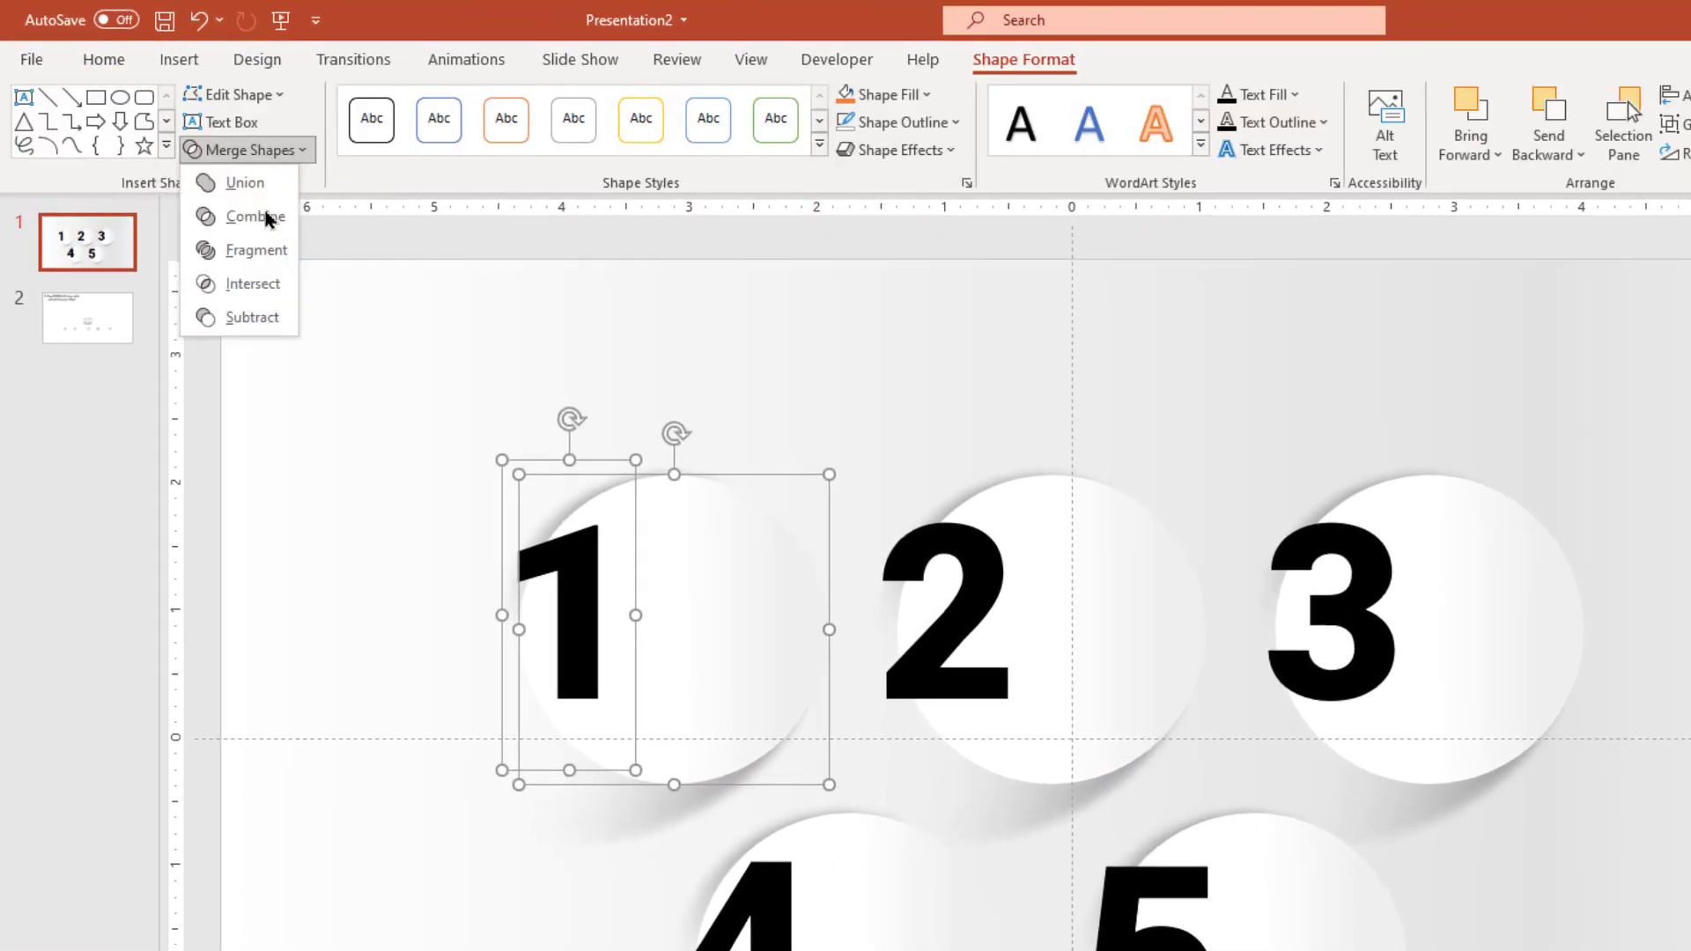
# Subtract numbers 1, 2 and 3 from their white circles with Merge Shapes.
pyautogui.click(252, 319)
pyautogui.click(1063, 577)
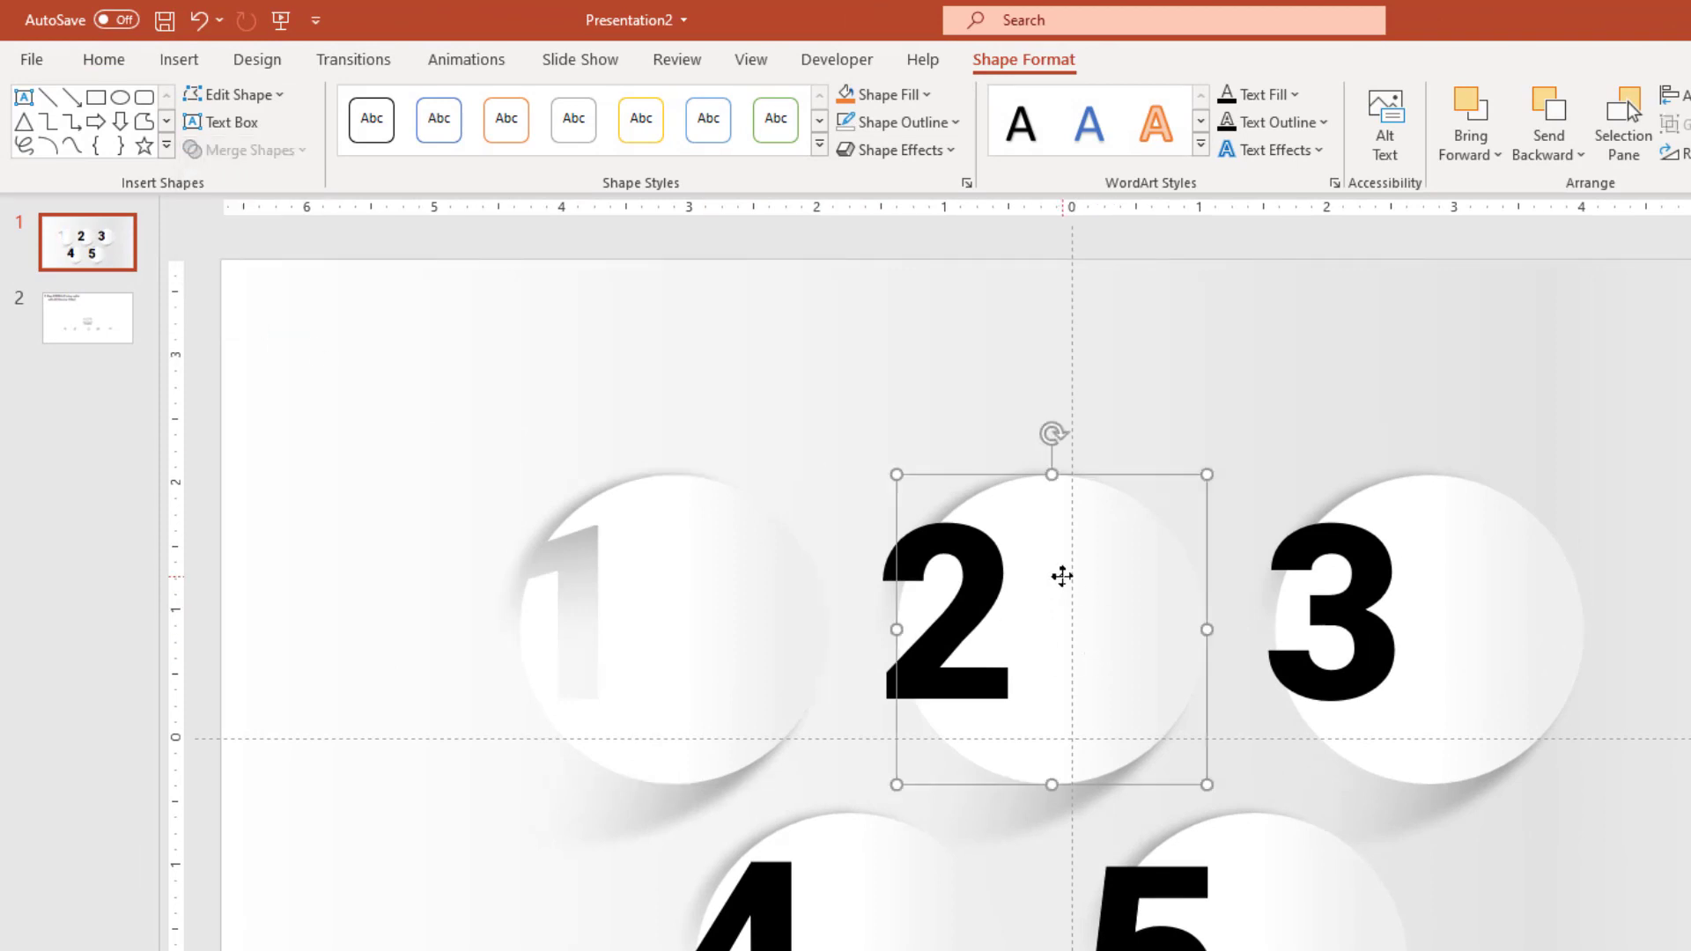
pyautogui.keyDown('shift'); pyautogui.click(985, 585); pyautogui.keyUp('shift')
pyautogui.click(283, 151)
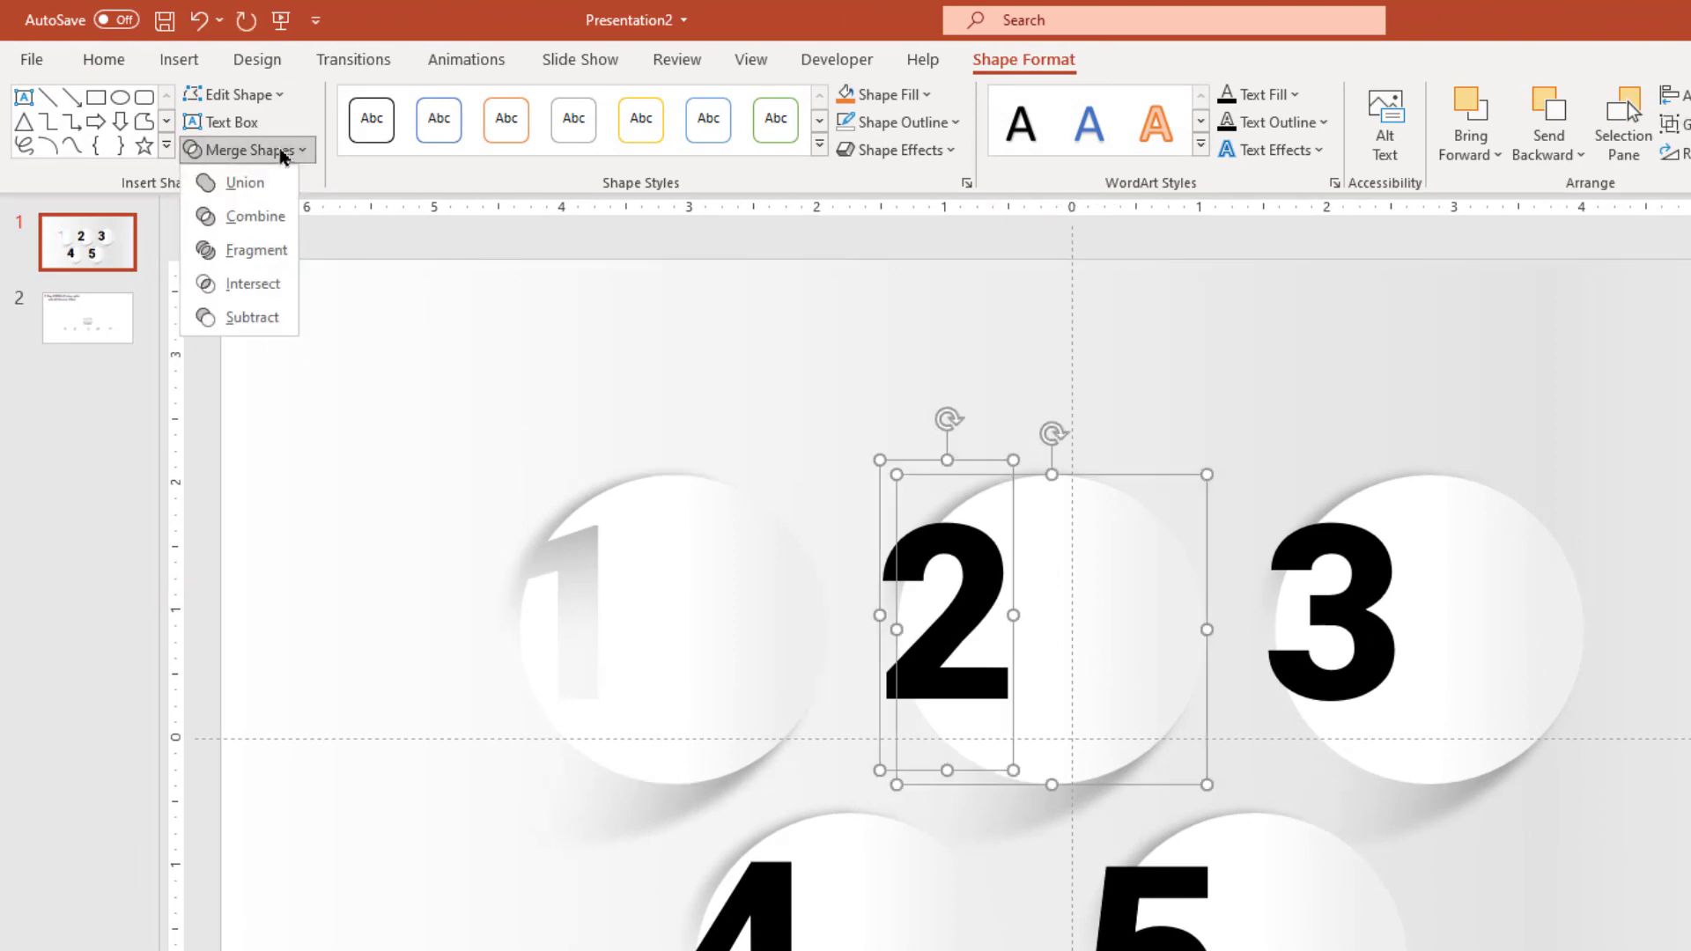
pyautogui.click(243, 317)
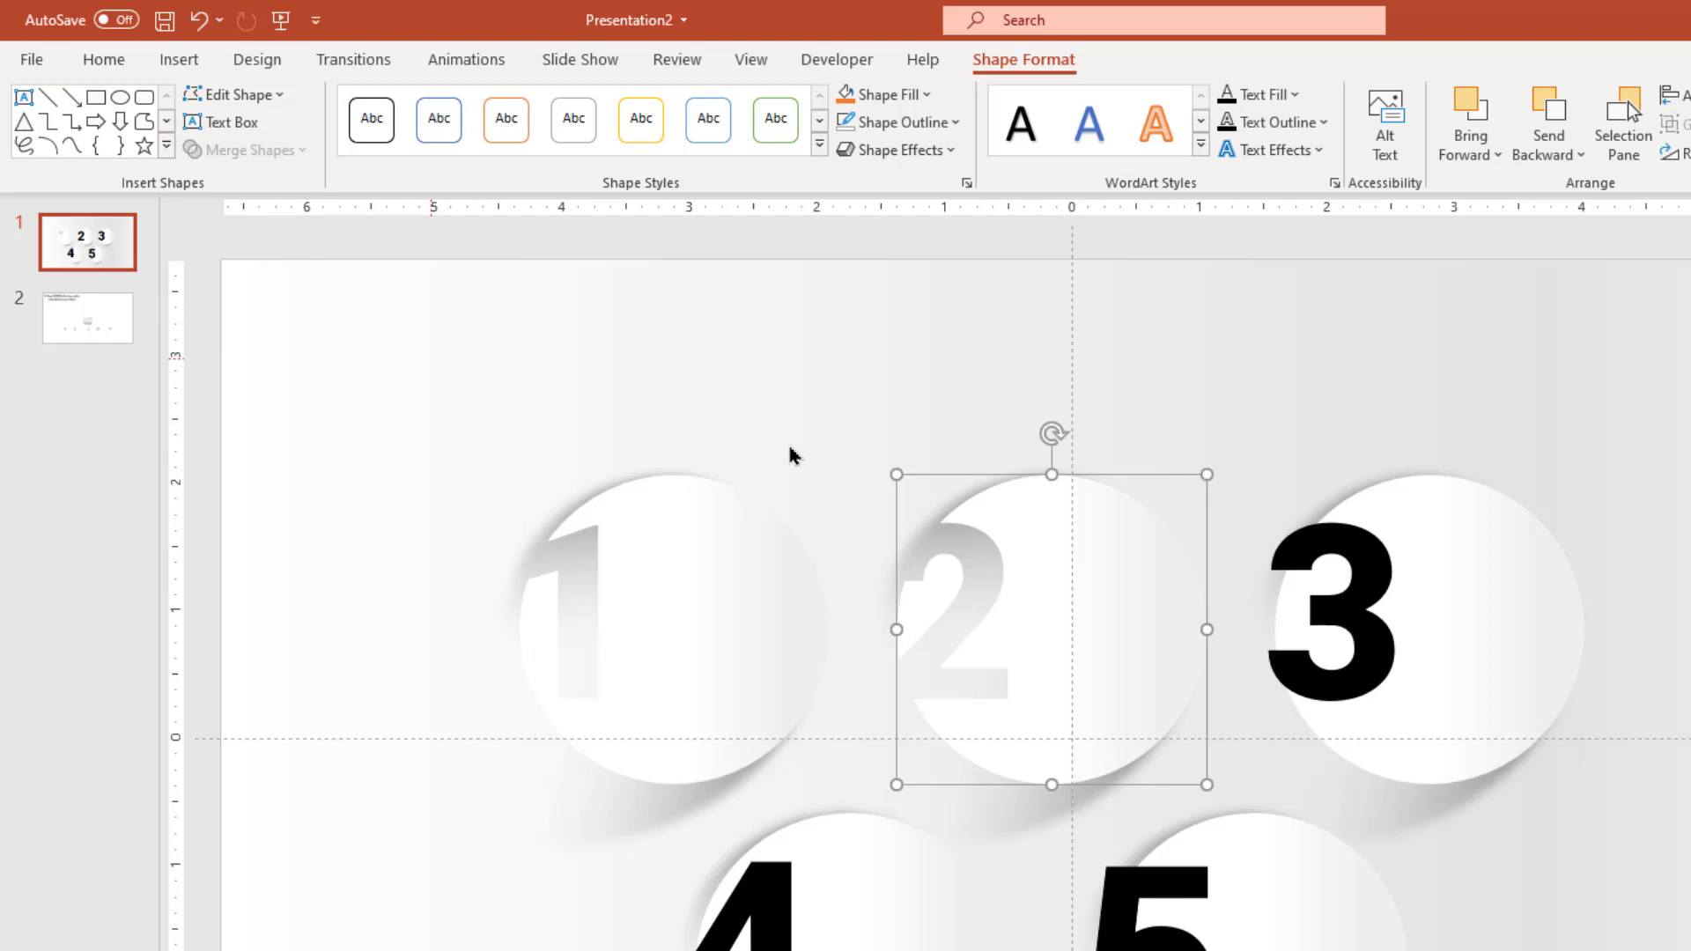
pyautogui.click(1509, 588)
pyautogui.keyDown('shift'); pyautogui.click(1262, 570); pyautogui.keyUp('shift')
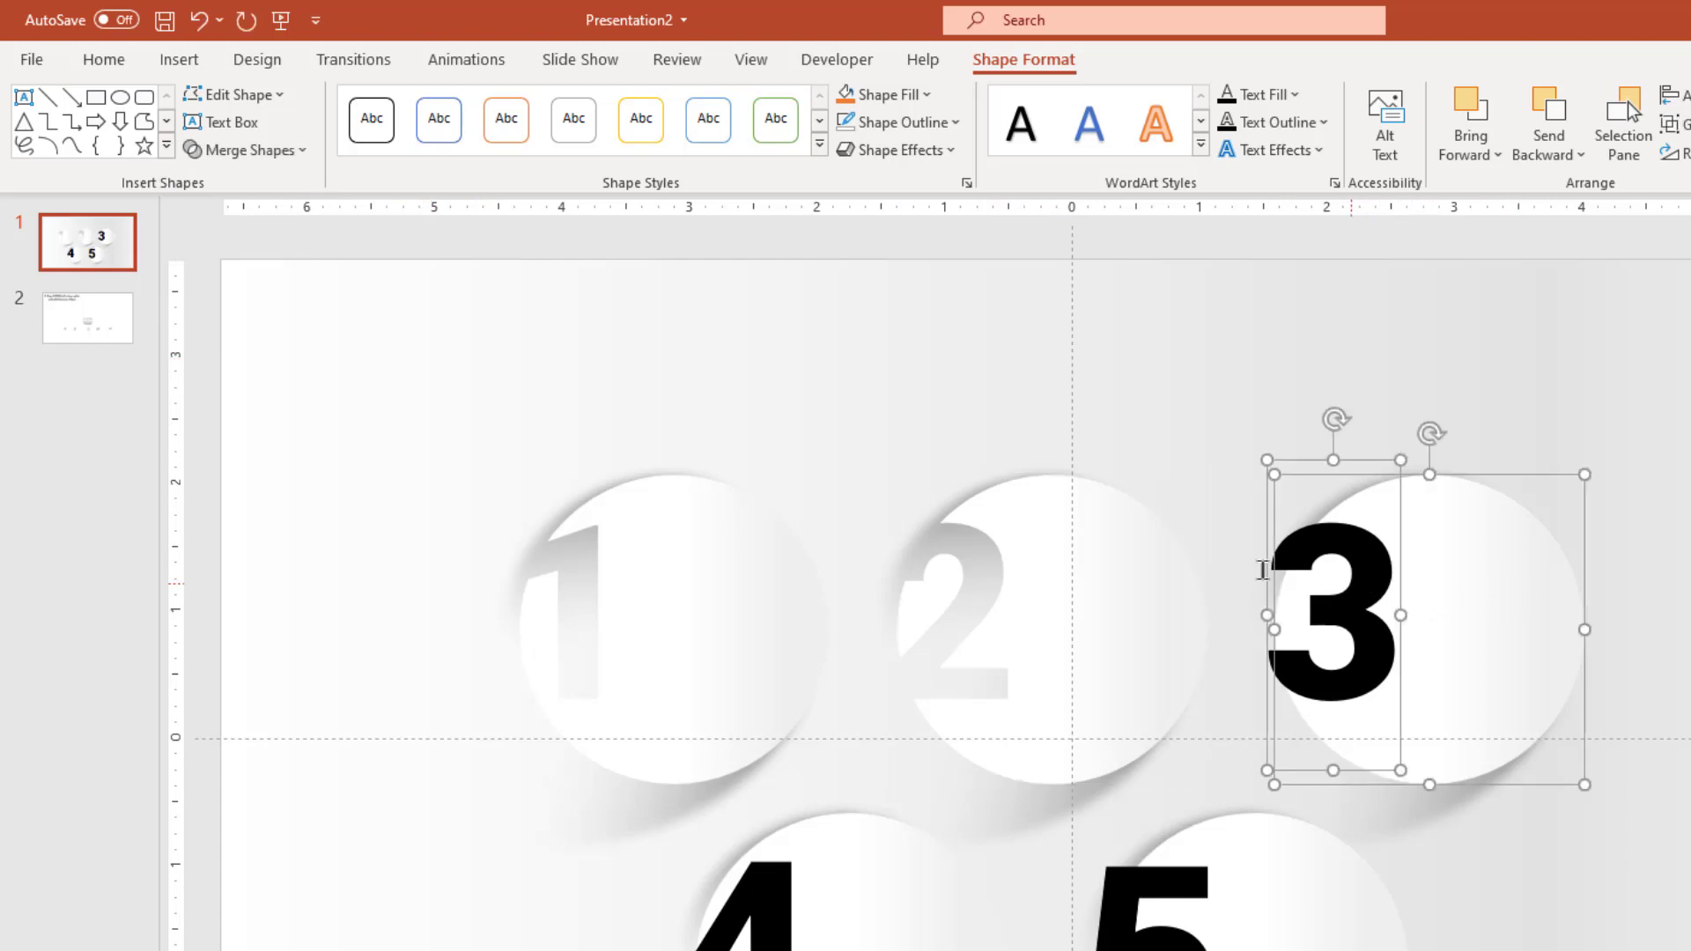
pyautogui.click(283, 151)
pyautogui.click(246, 318)
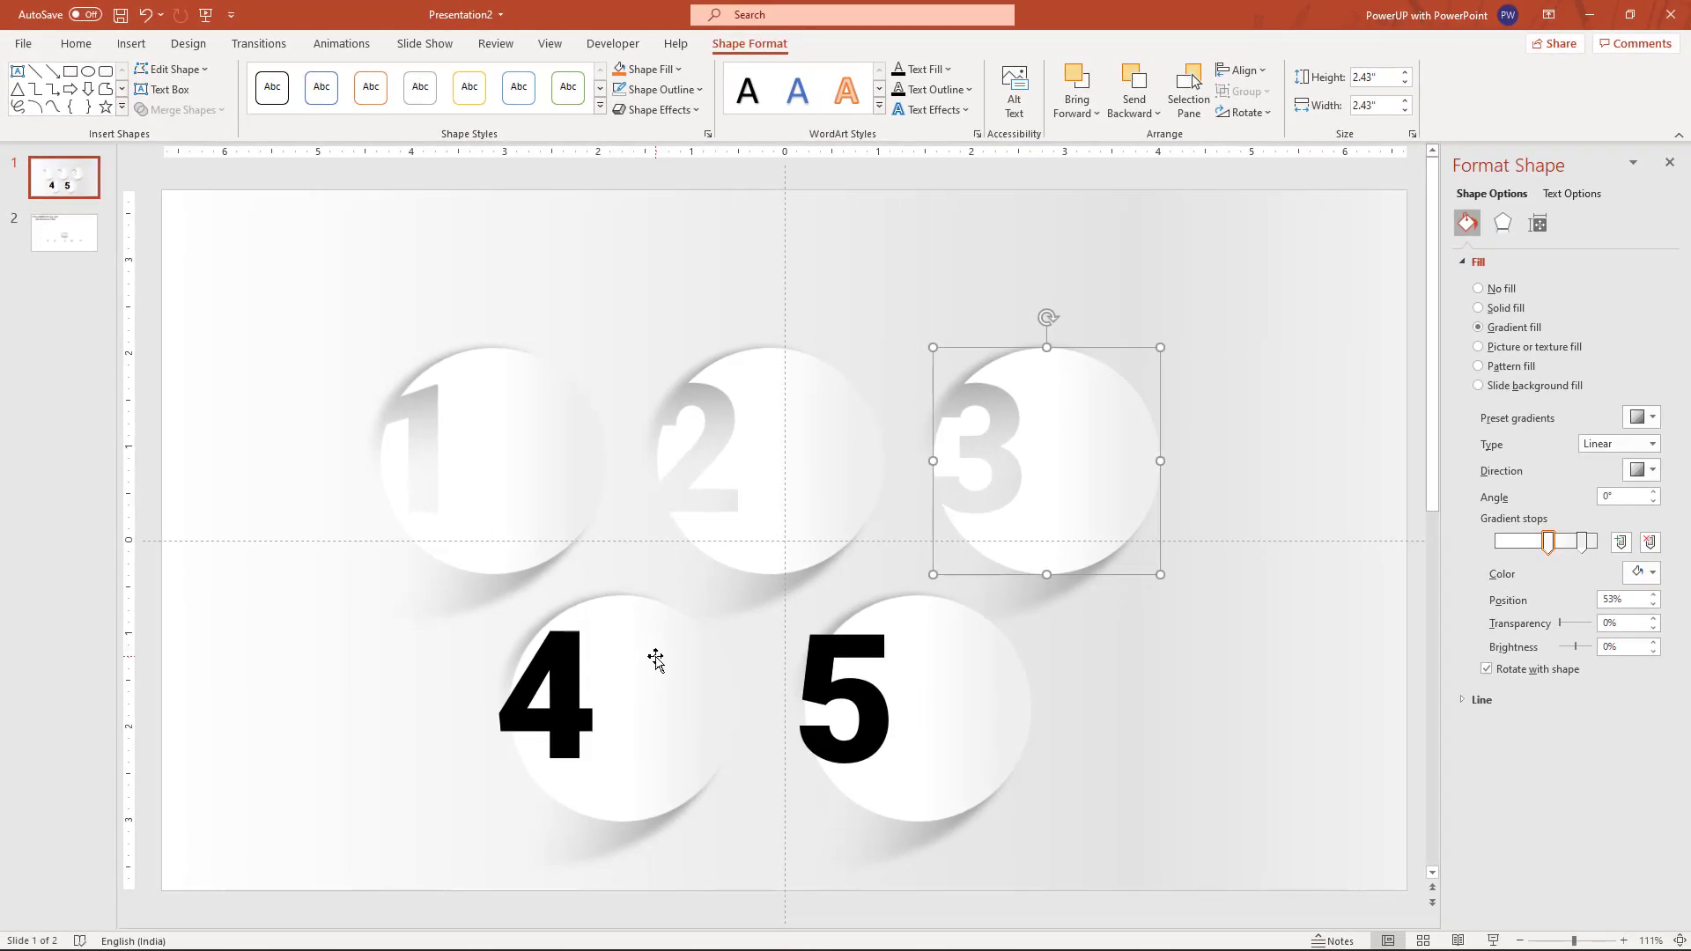
# Subtract numbers 4 and 5 from their circles, then clear the selection.
pyautogui.click(665, 656)
pyautogui.keyDown('shift'); pyautogui.click(567, 676); pyautogui.keyUp('shift')
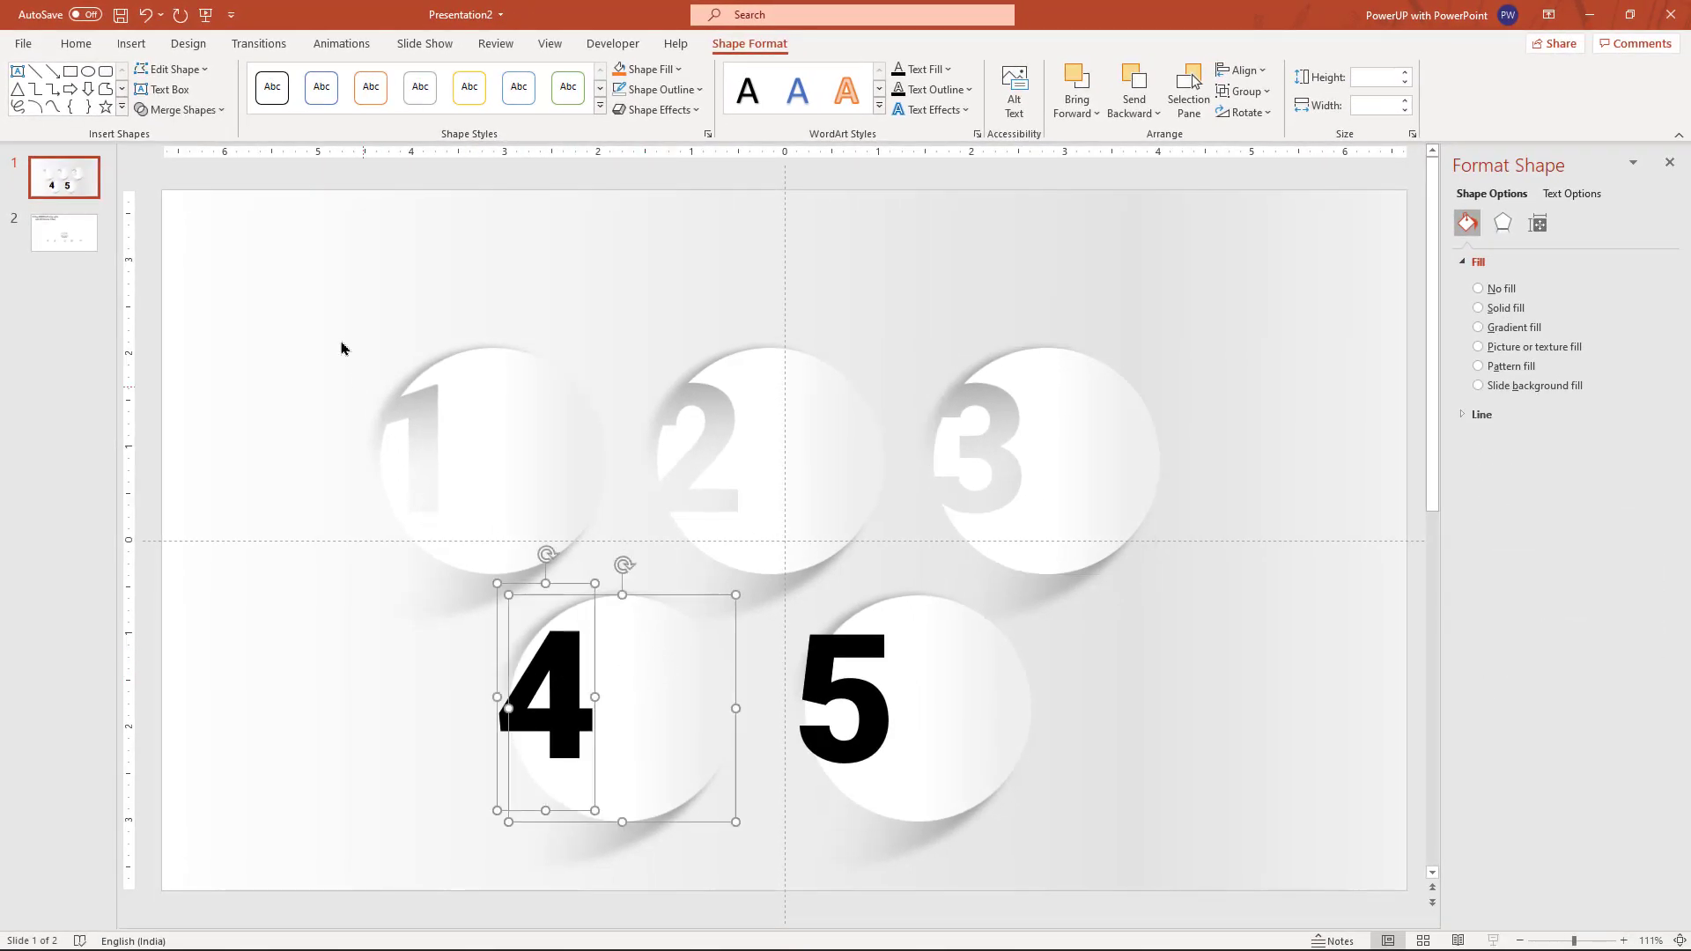
pyautogui.click(183, 109)
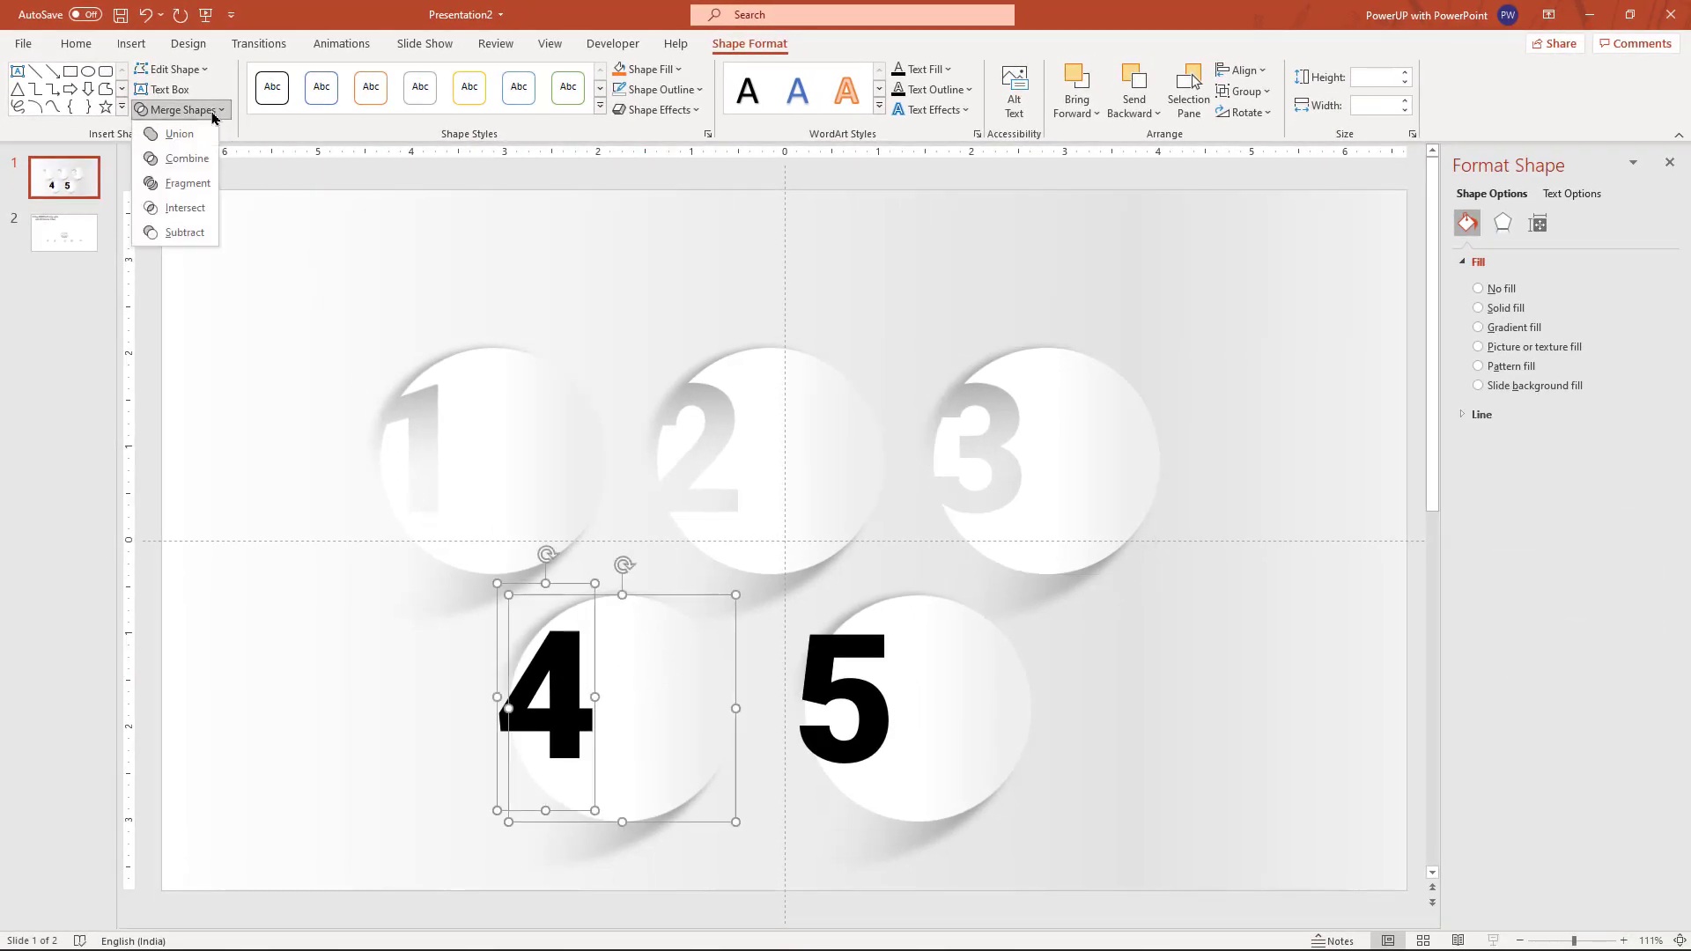
pyautogui.click(173, 231)
pyautogui.click(986, 682)
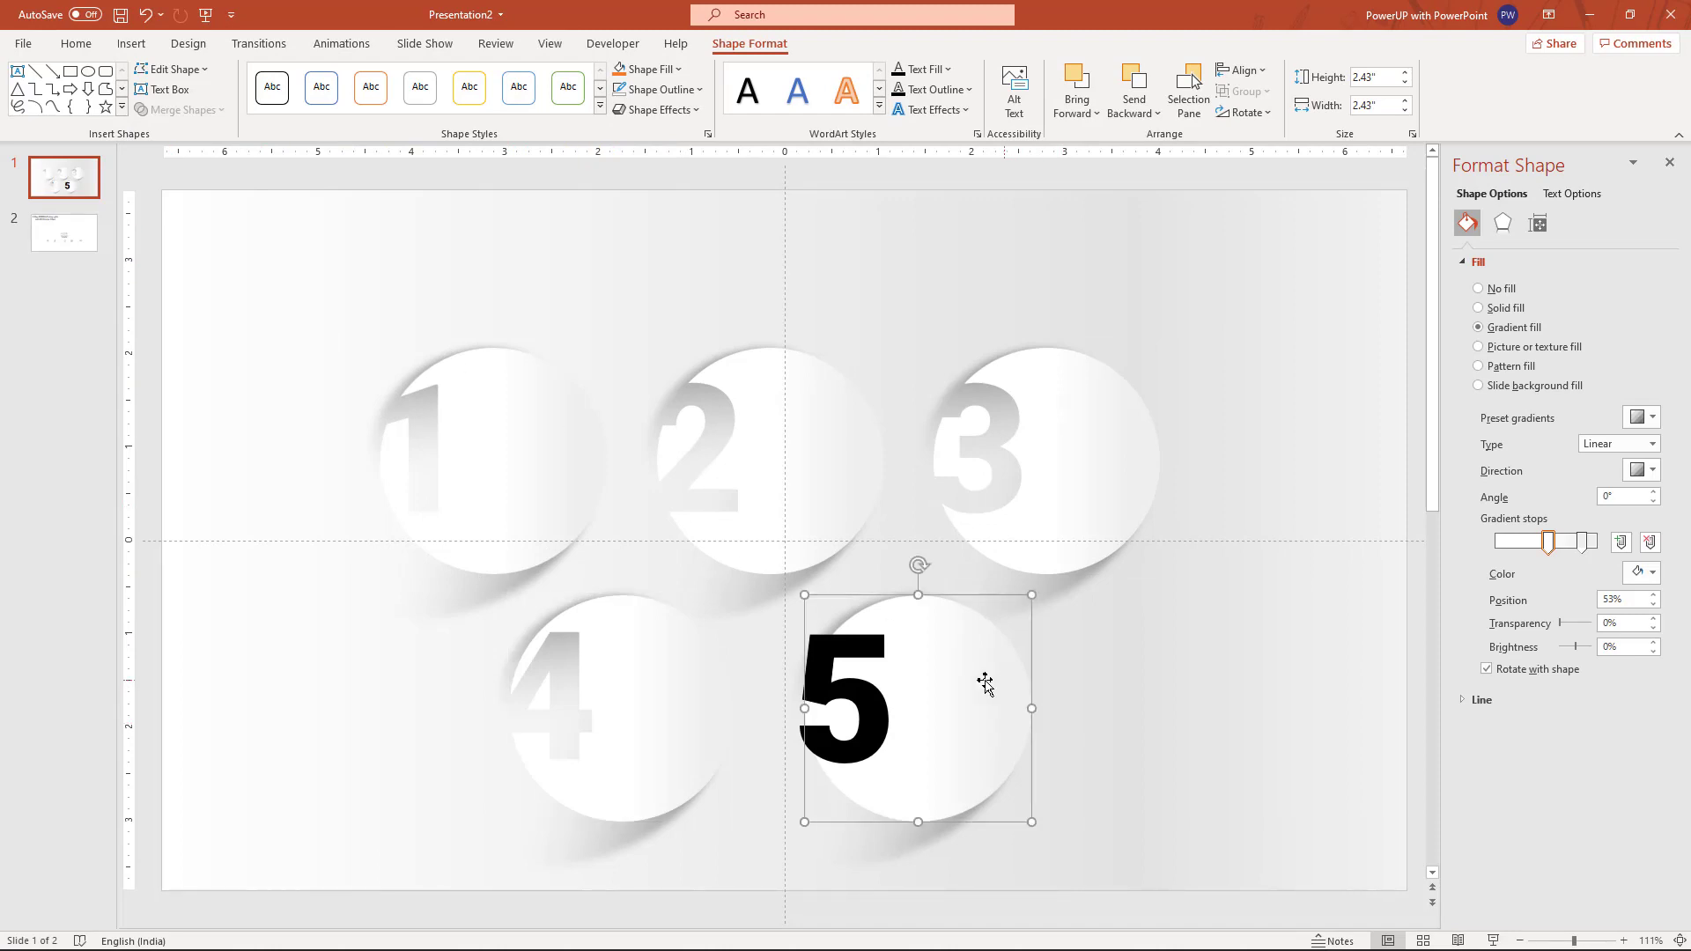
pyautogui.keyDown('shift'); pyautogui.click(853, 644); pyautogui.keyUp('shift')
pyautogui.click(183, 109)
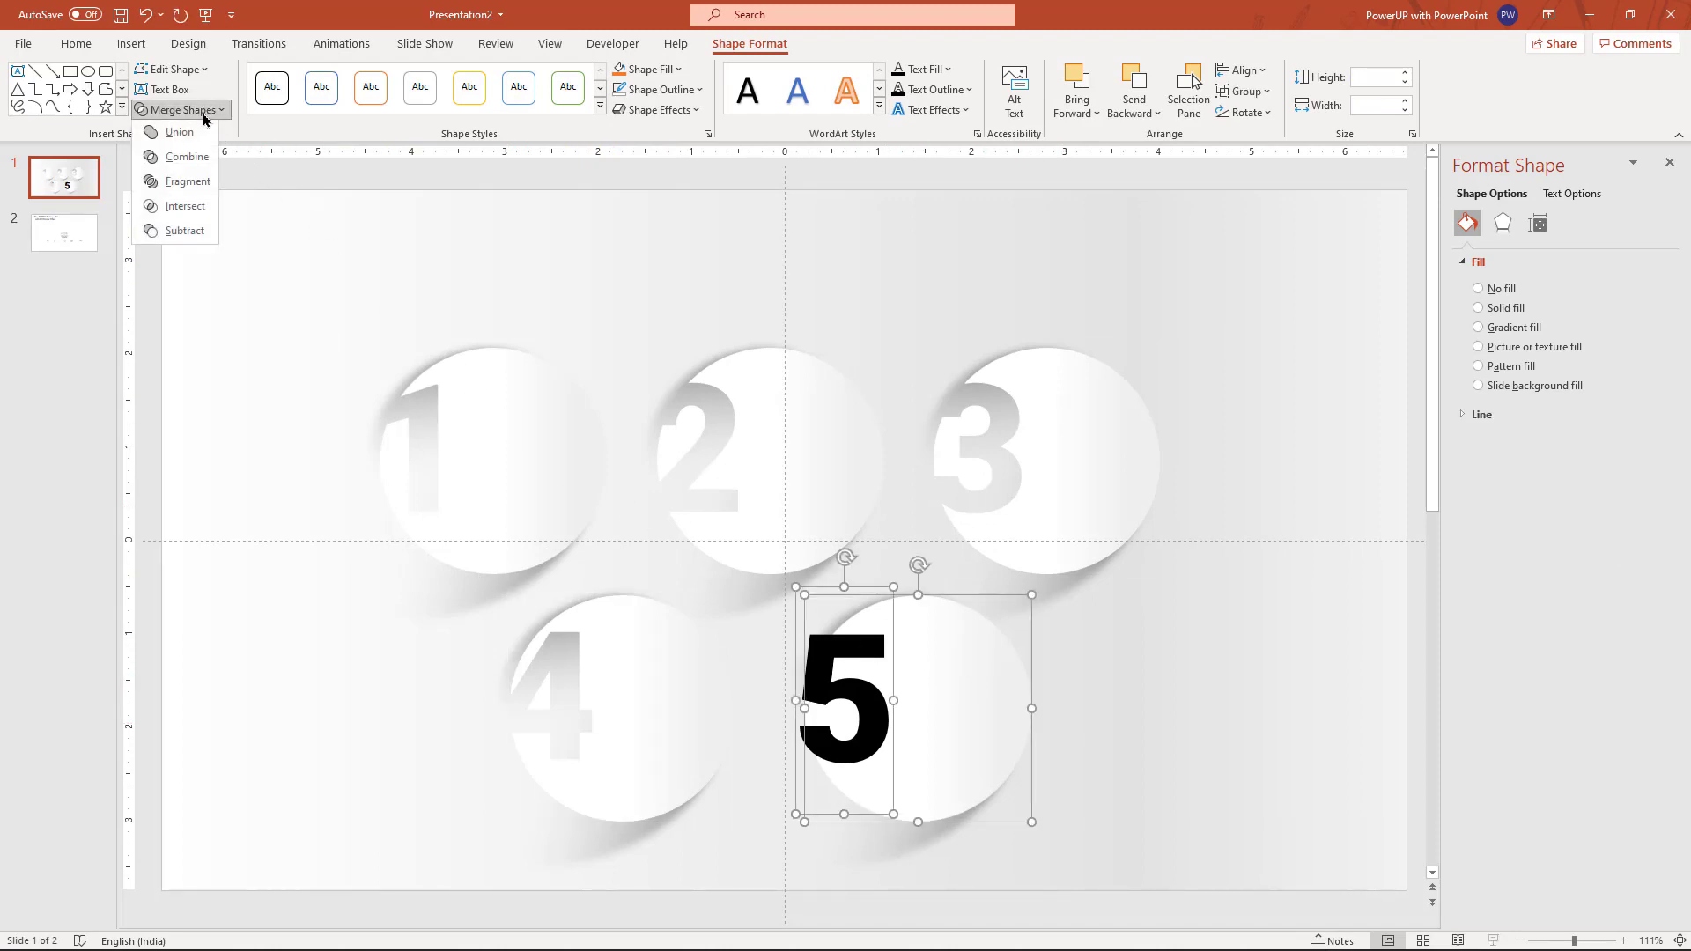
pyautogui.click(183, 236)
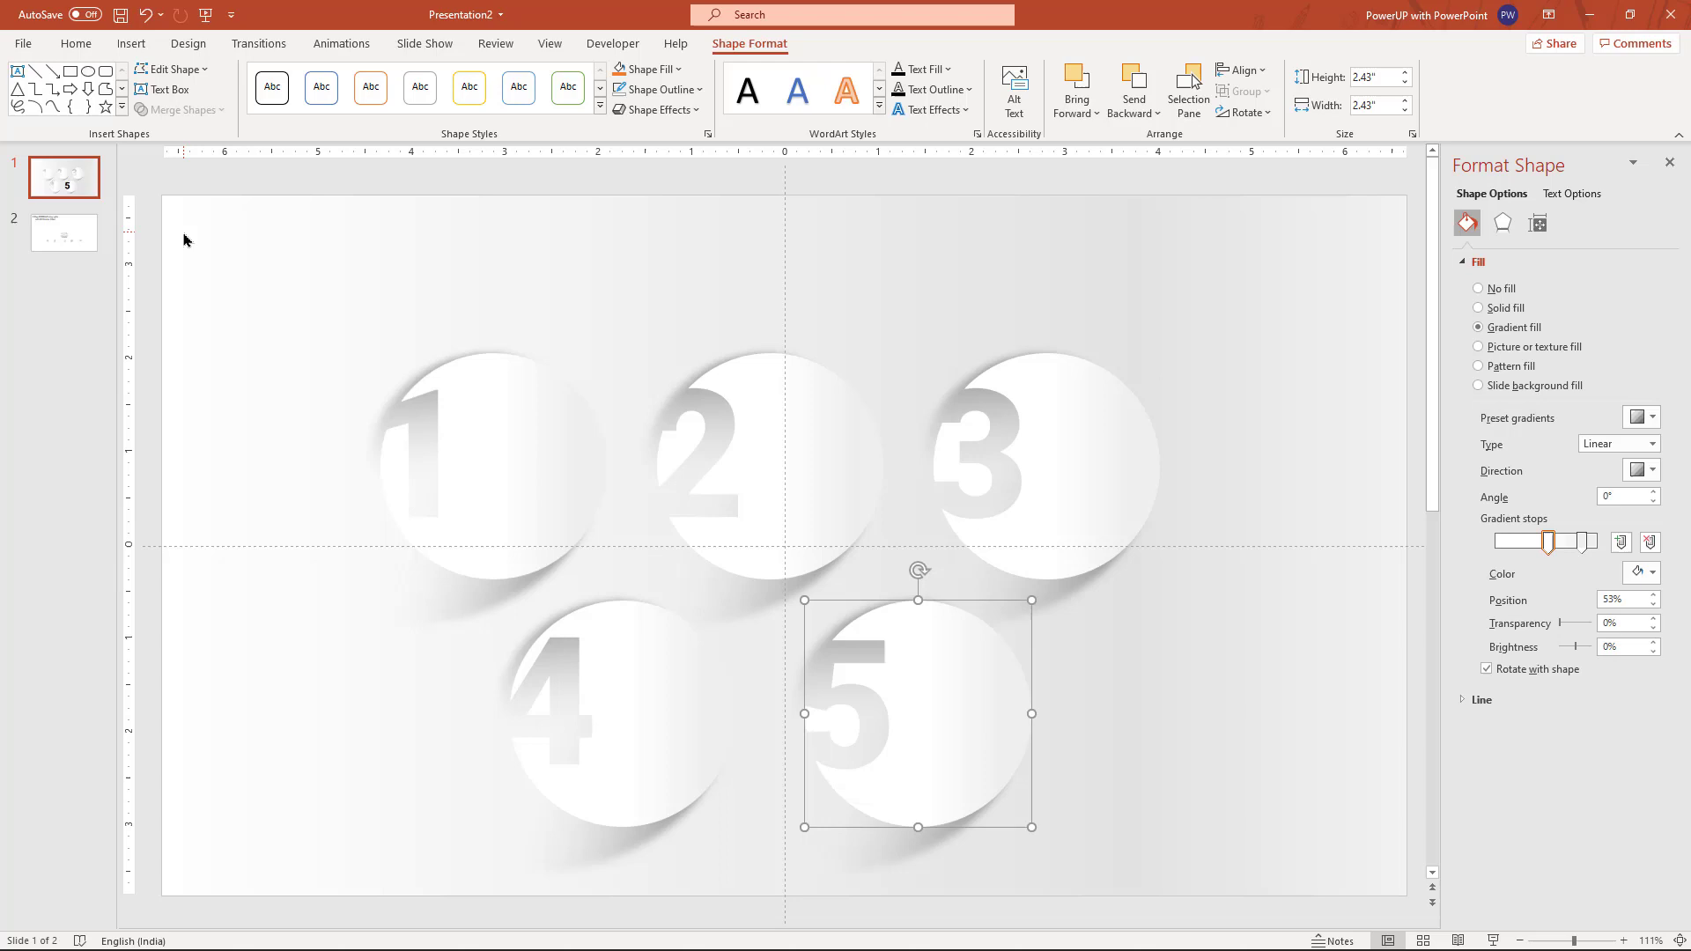
pyautogui.click(238, 326)
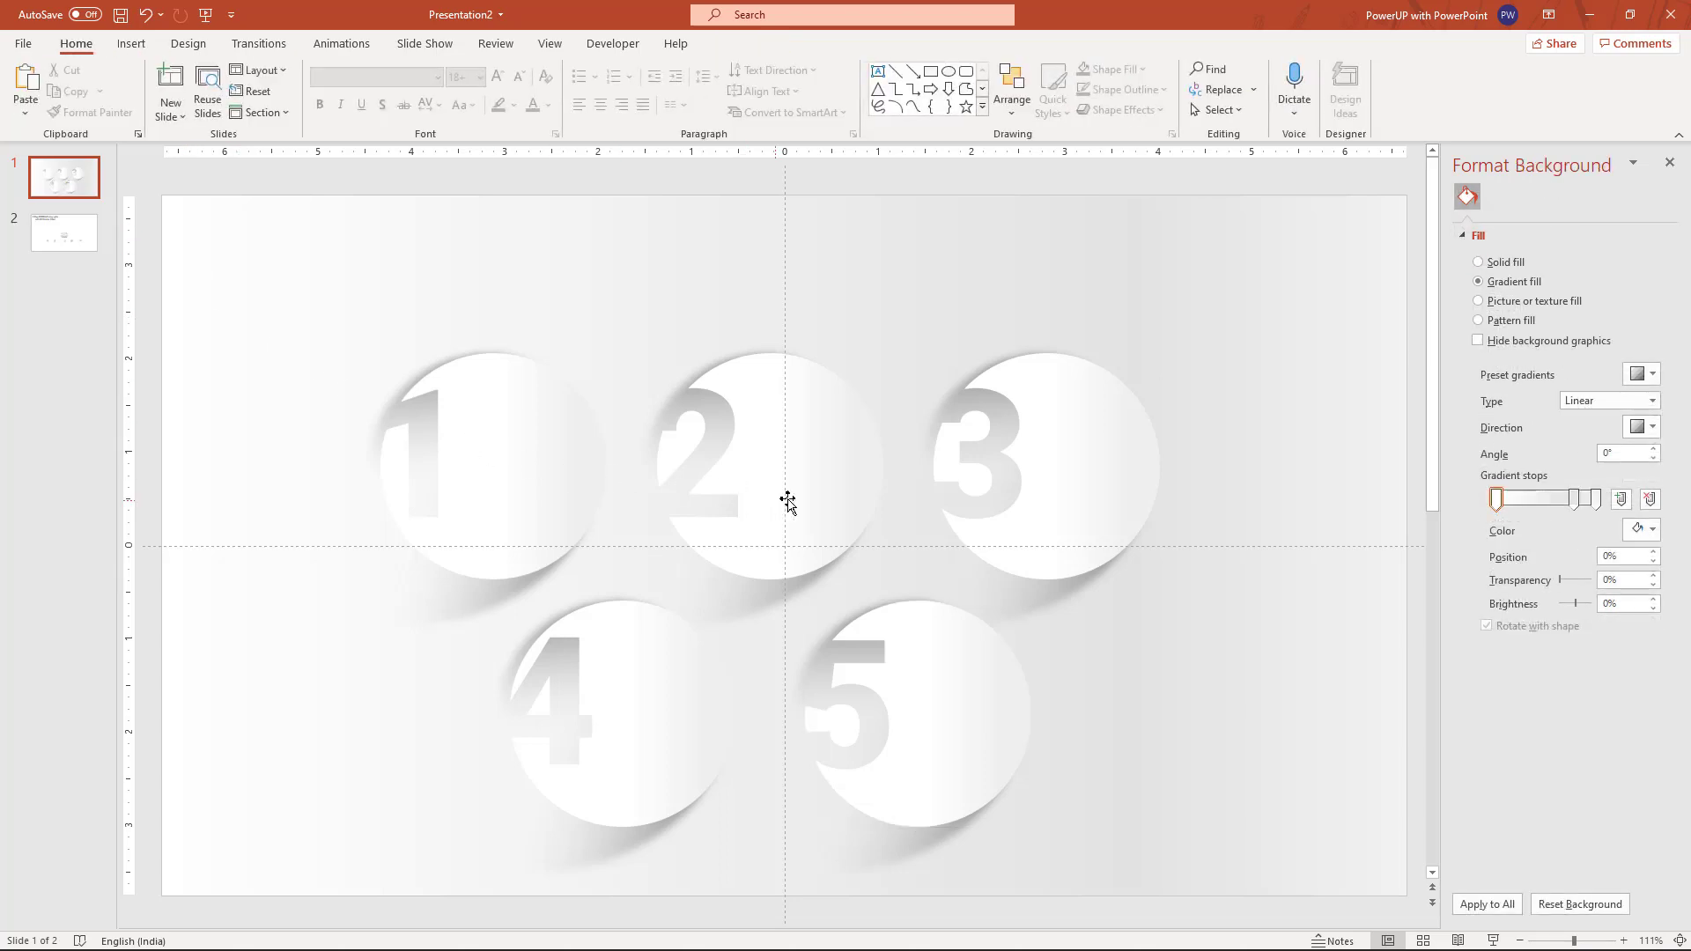
# Recolour the right gradient stop of circles 2 and 3 with the eyedropper-sampled slide grey.
pyautogui.click(875, 477)
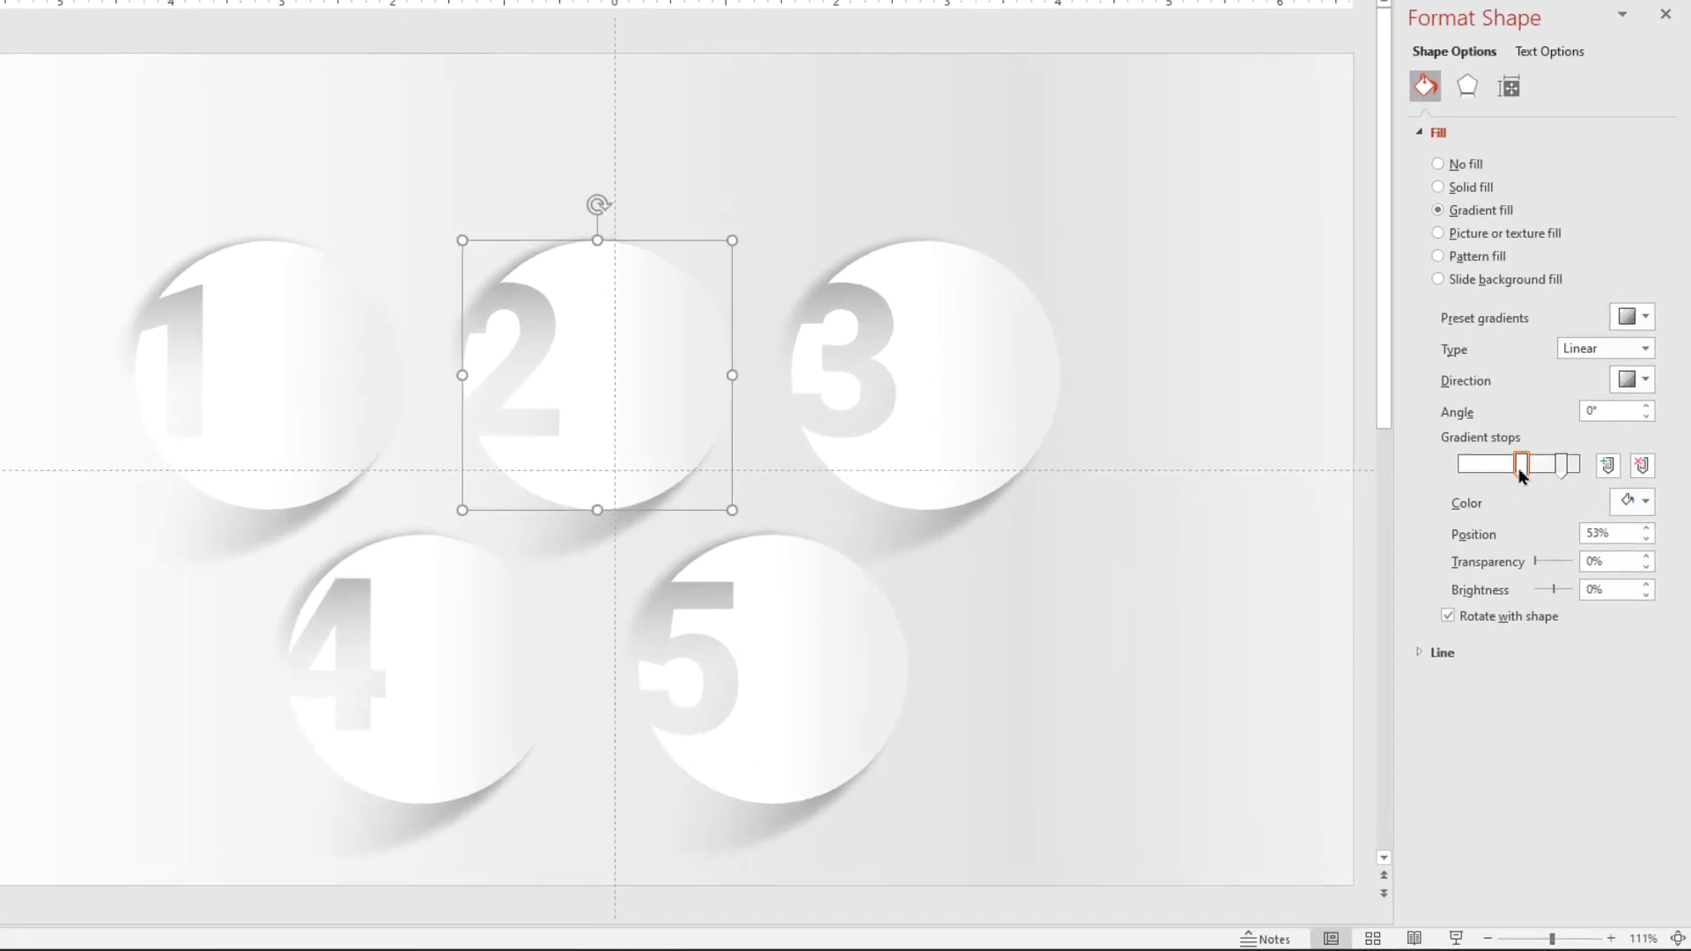
pyautogui.click(1557, 449)
pyautogui.click(1643, 486)
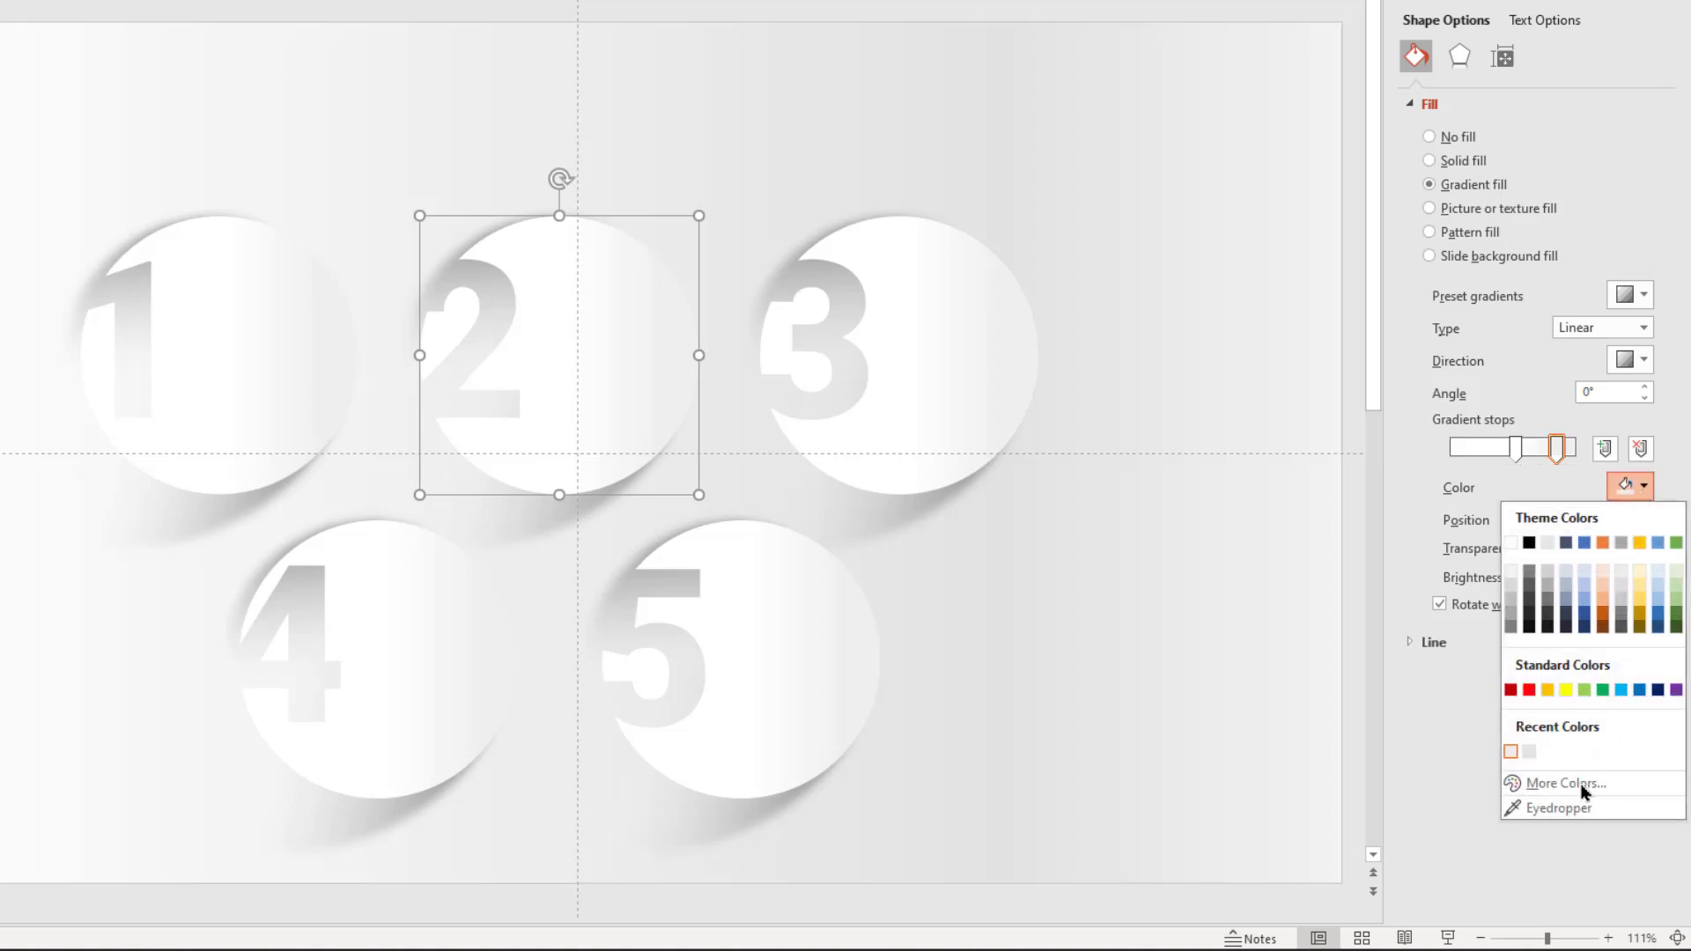
pyautogui.click(1560, 808)
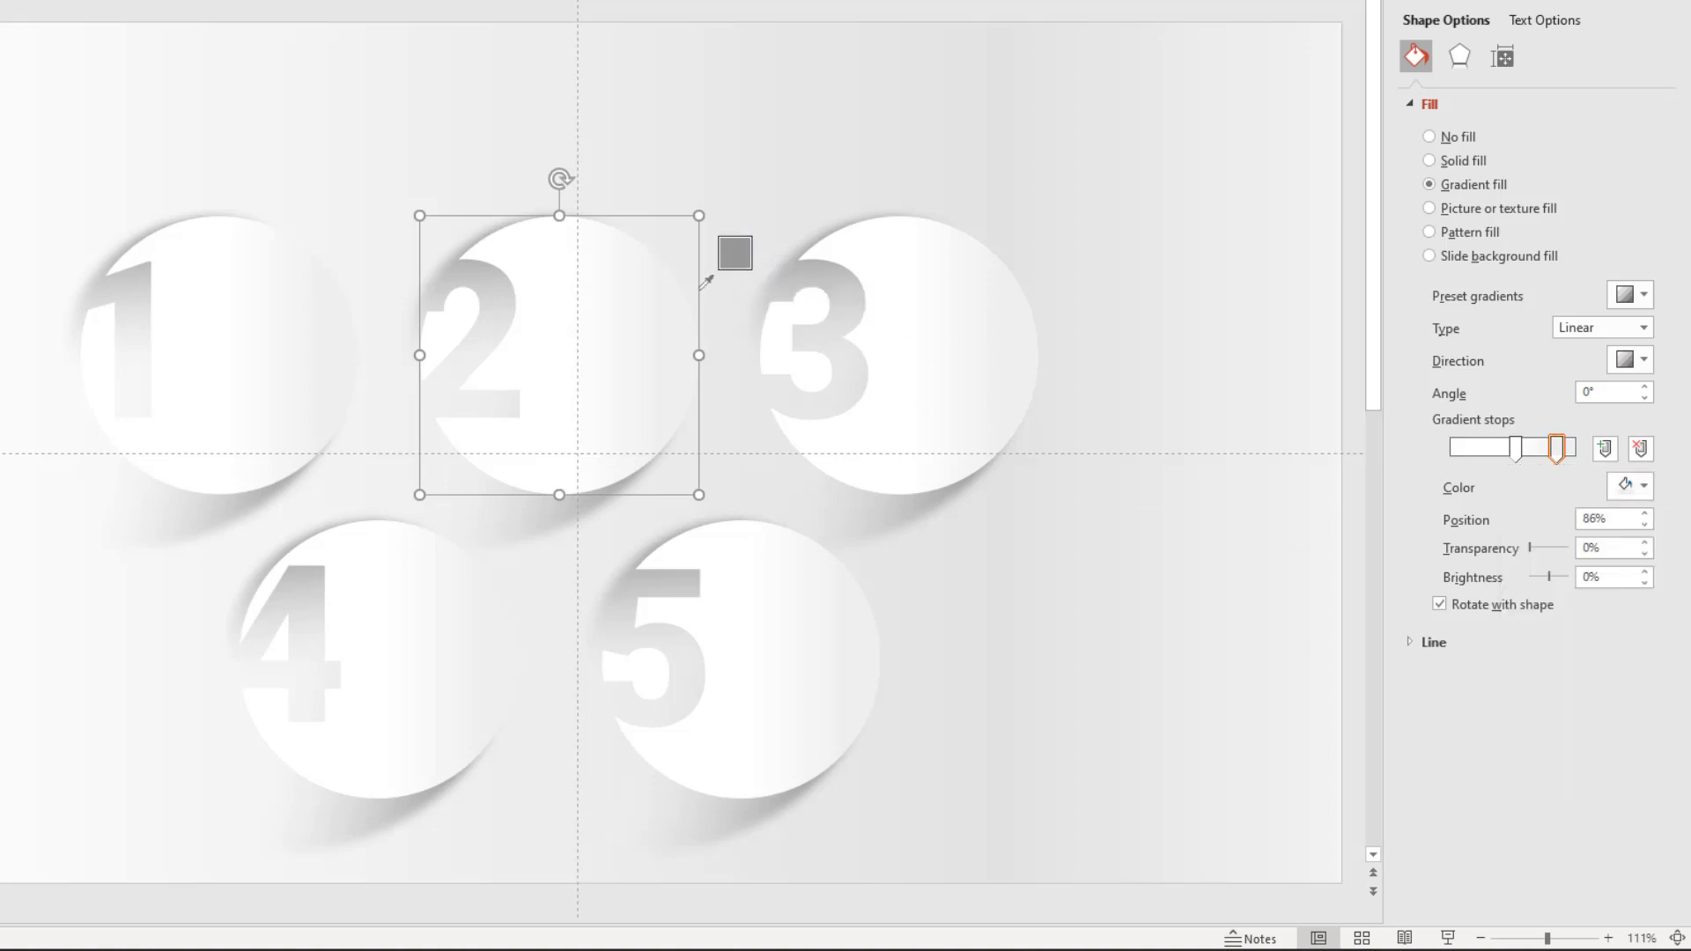
pyautogui.click(1005, 349)
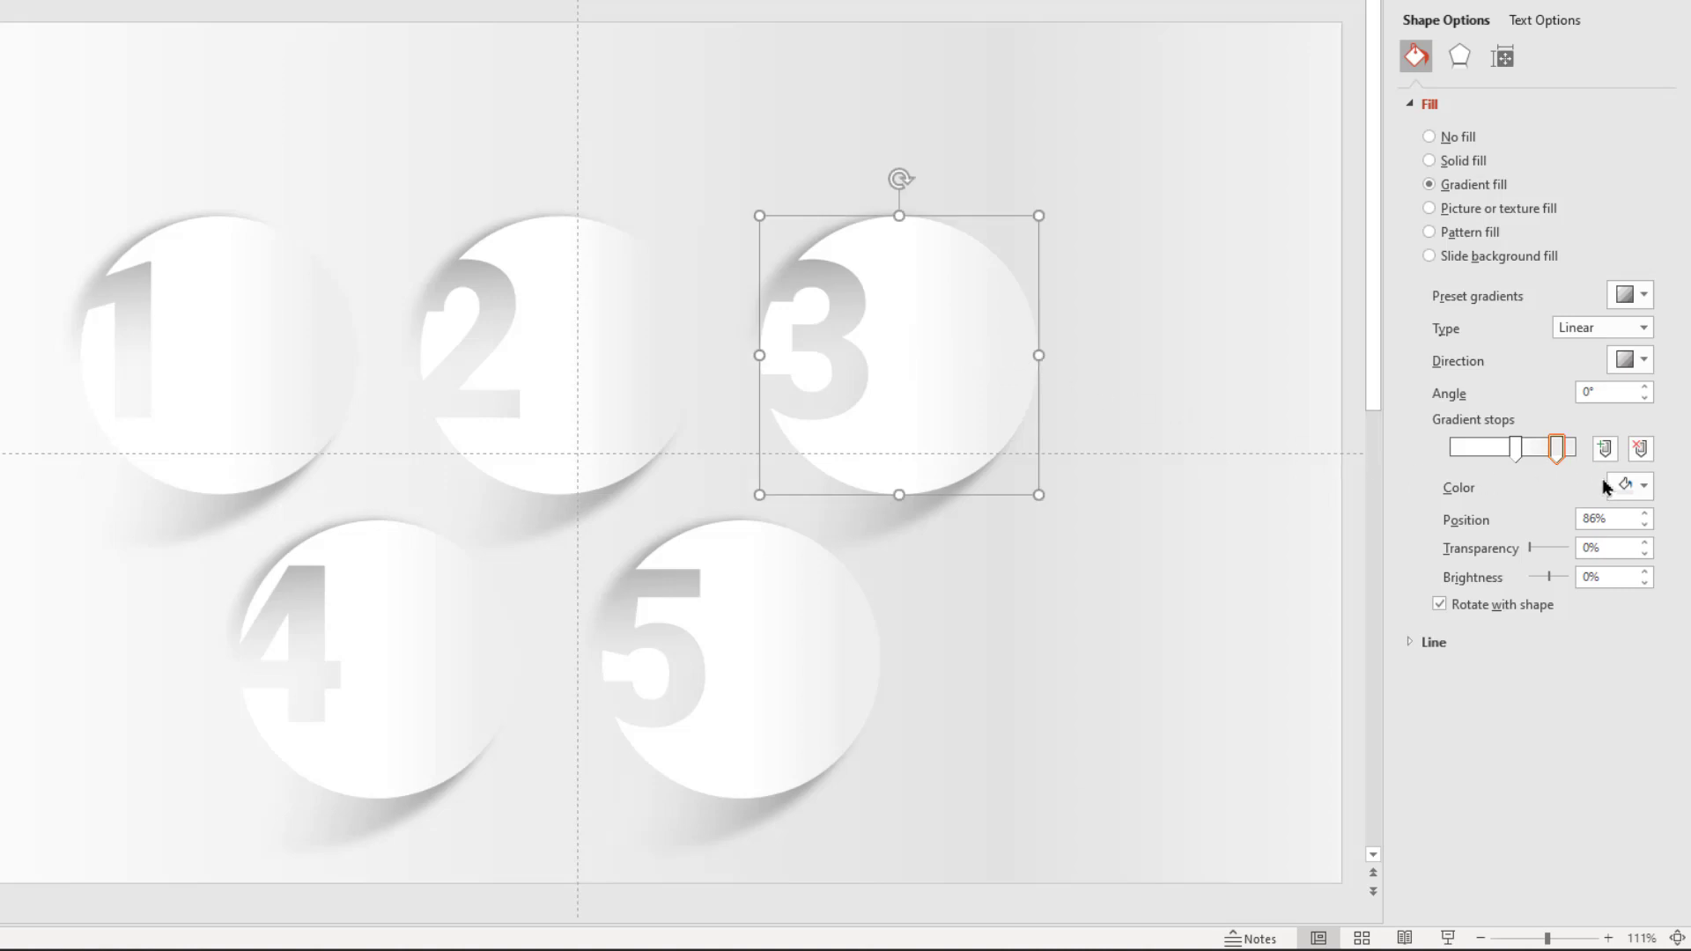
pyautogui.click(1634, 487)
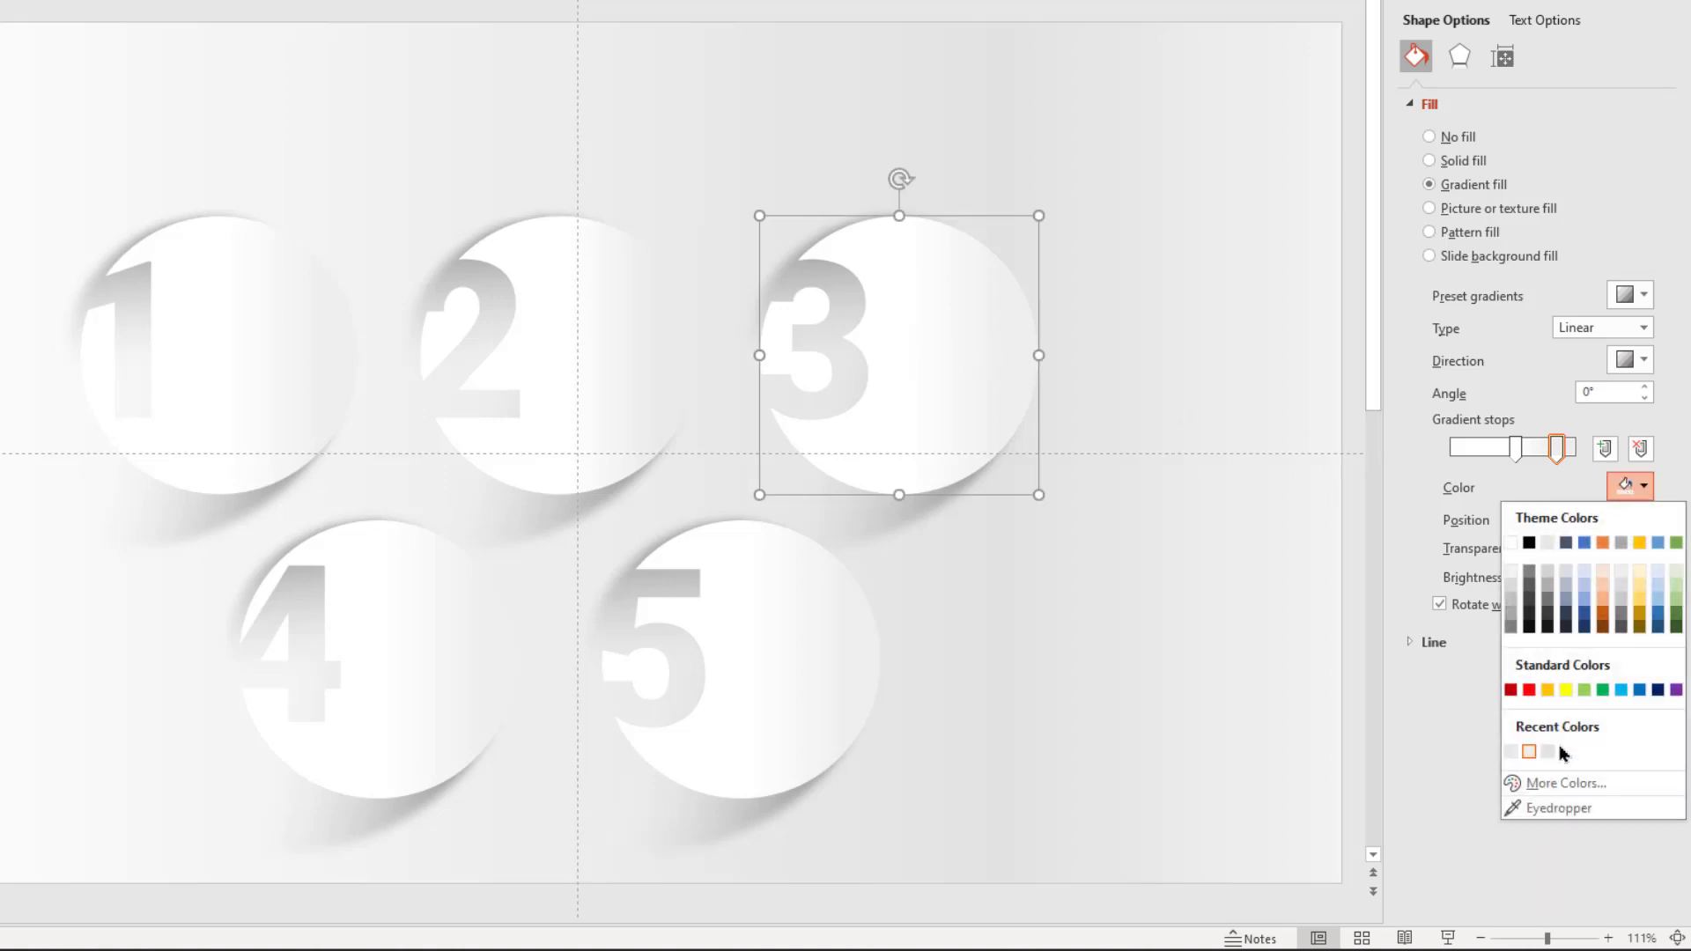
pyautogui.click(1543, 809)
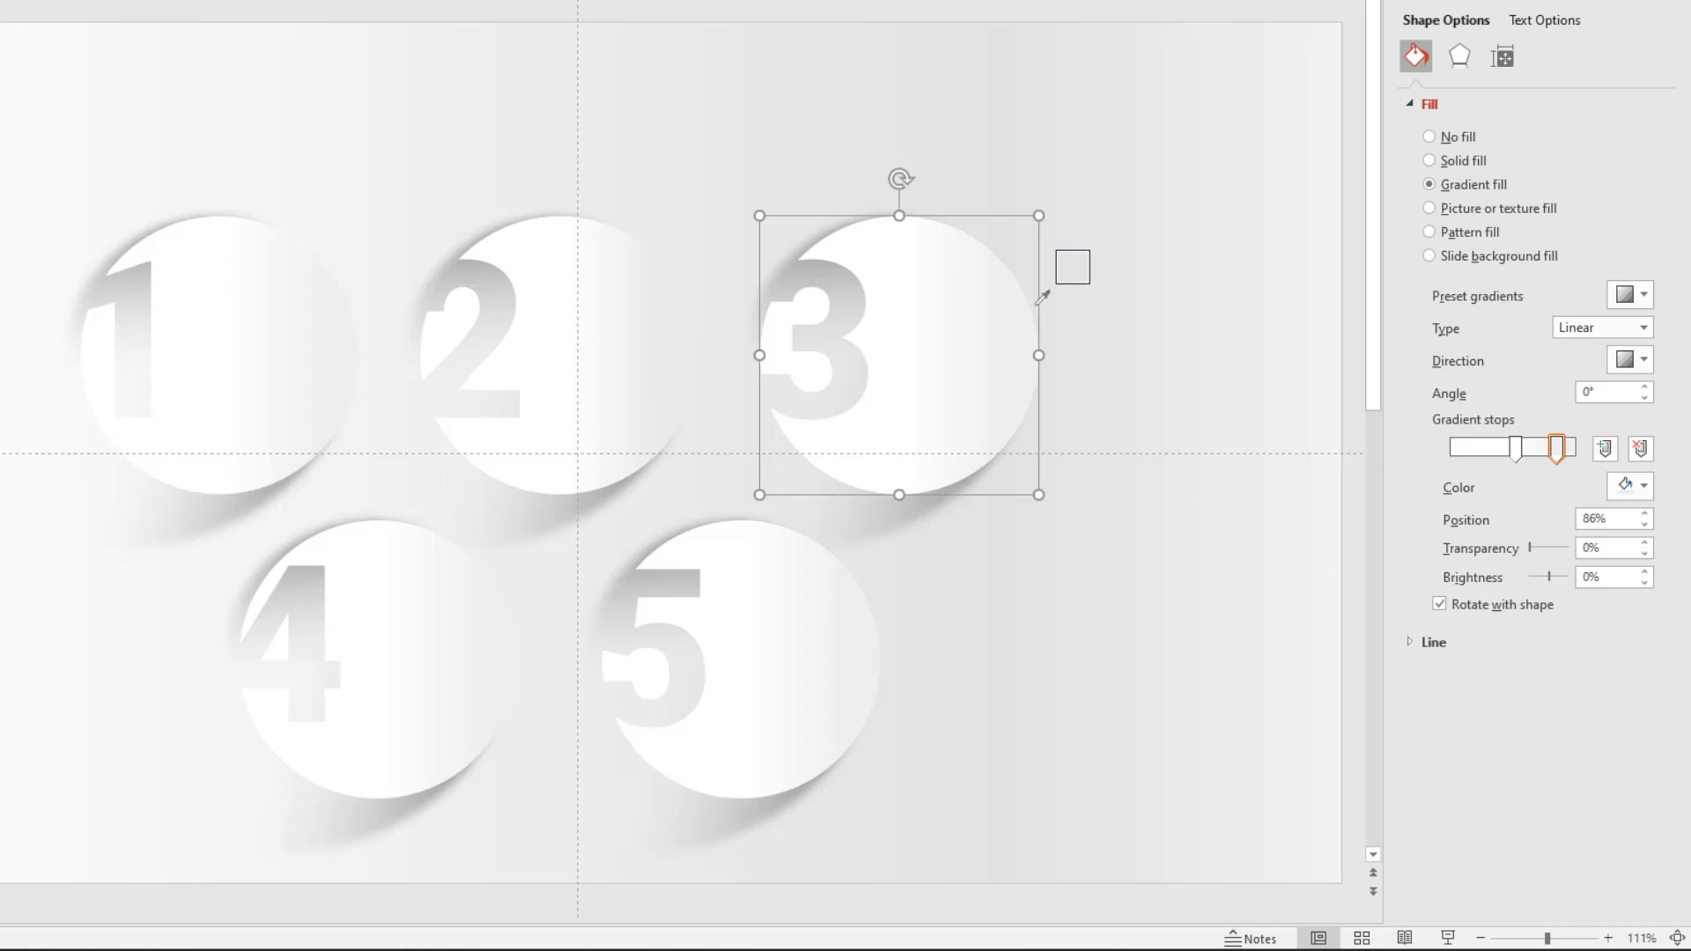
pyautogui.click(1039, 300)
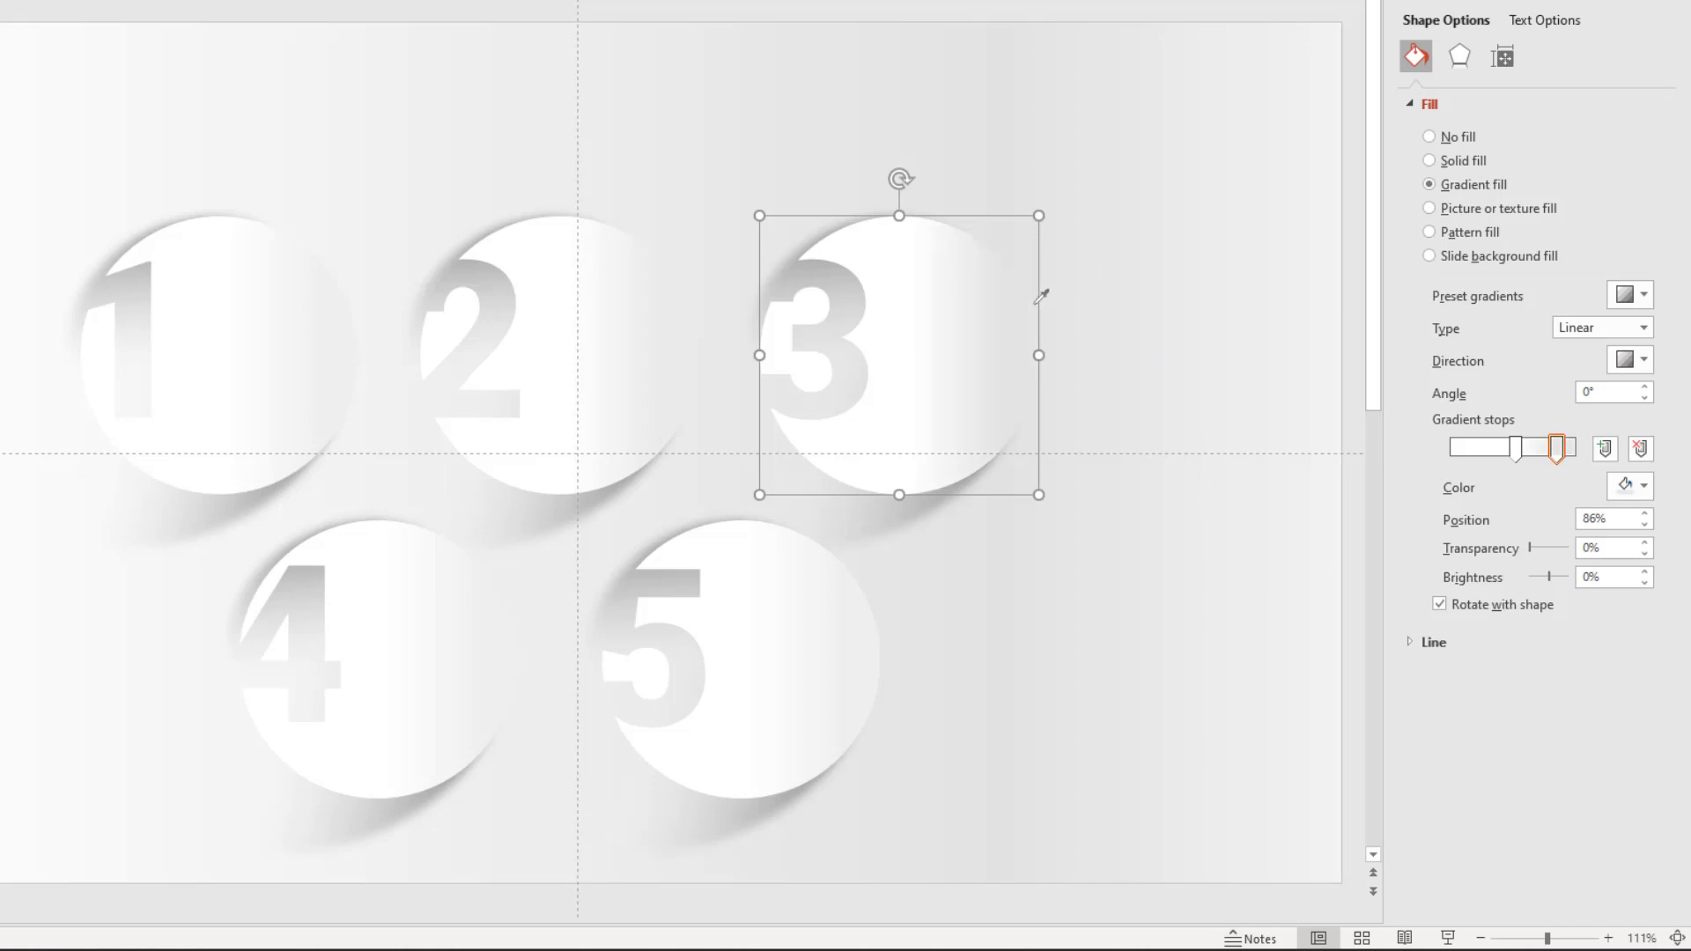
# Apply an eyedropper-sampled grey to the gradient stop of circles 4 and 5.
pyautogui.click(468, 646)
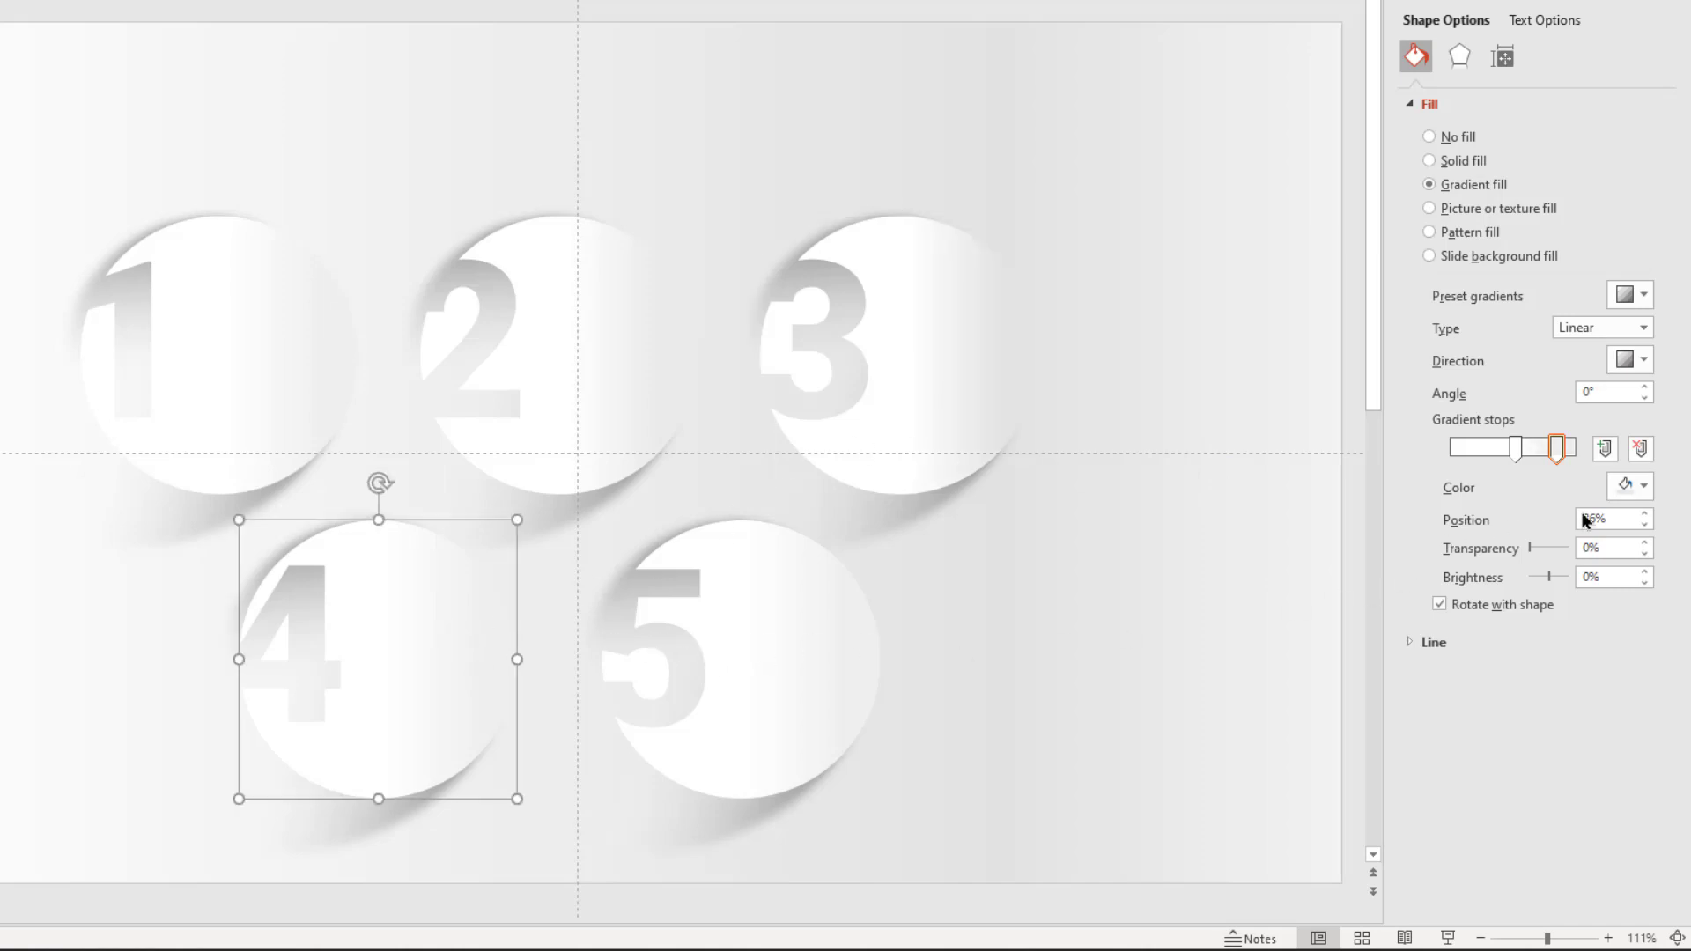
pyautogui.click(1628, 486)
pyautogui.click(1571, 808)
pyautogui.click(837, 673)
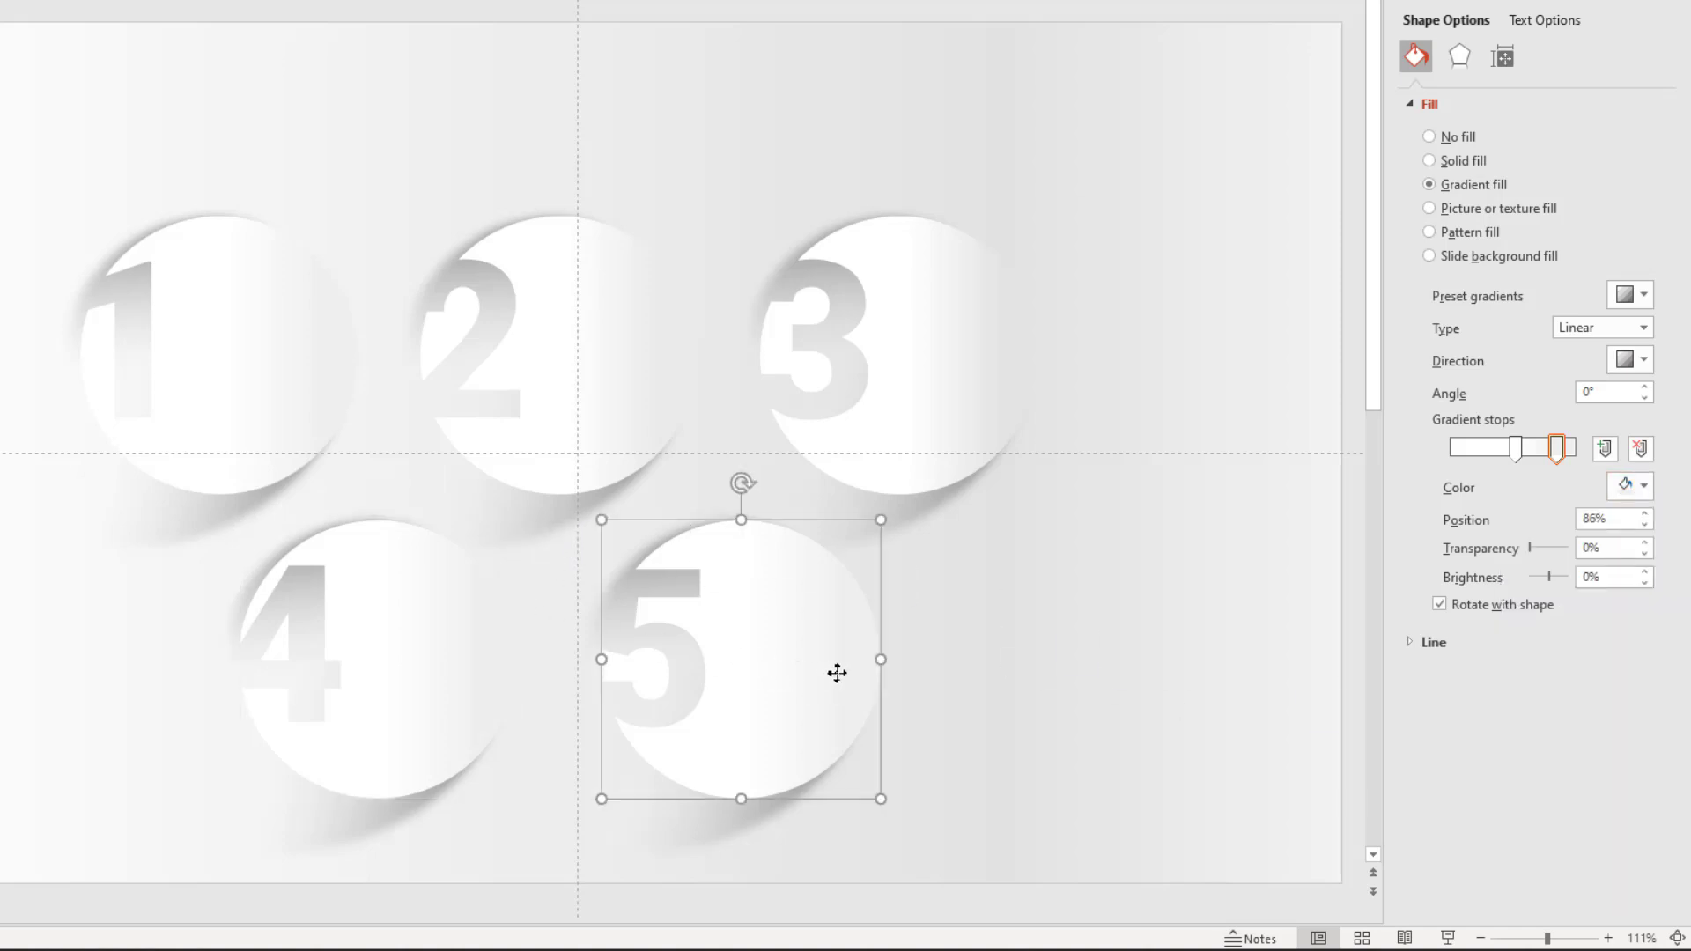
pyautogui.click(1610, 495)
pyautogui.click(1548, 806)
pyautogui.click(881, 595)
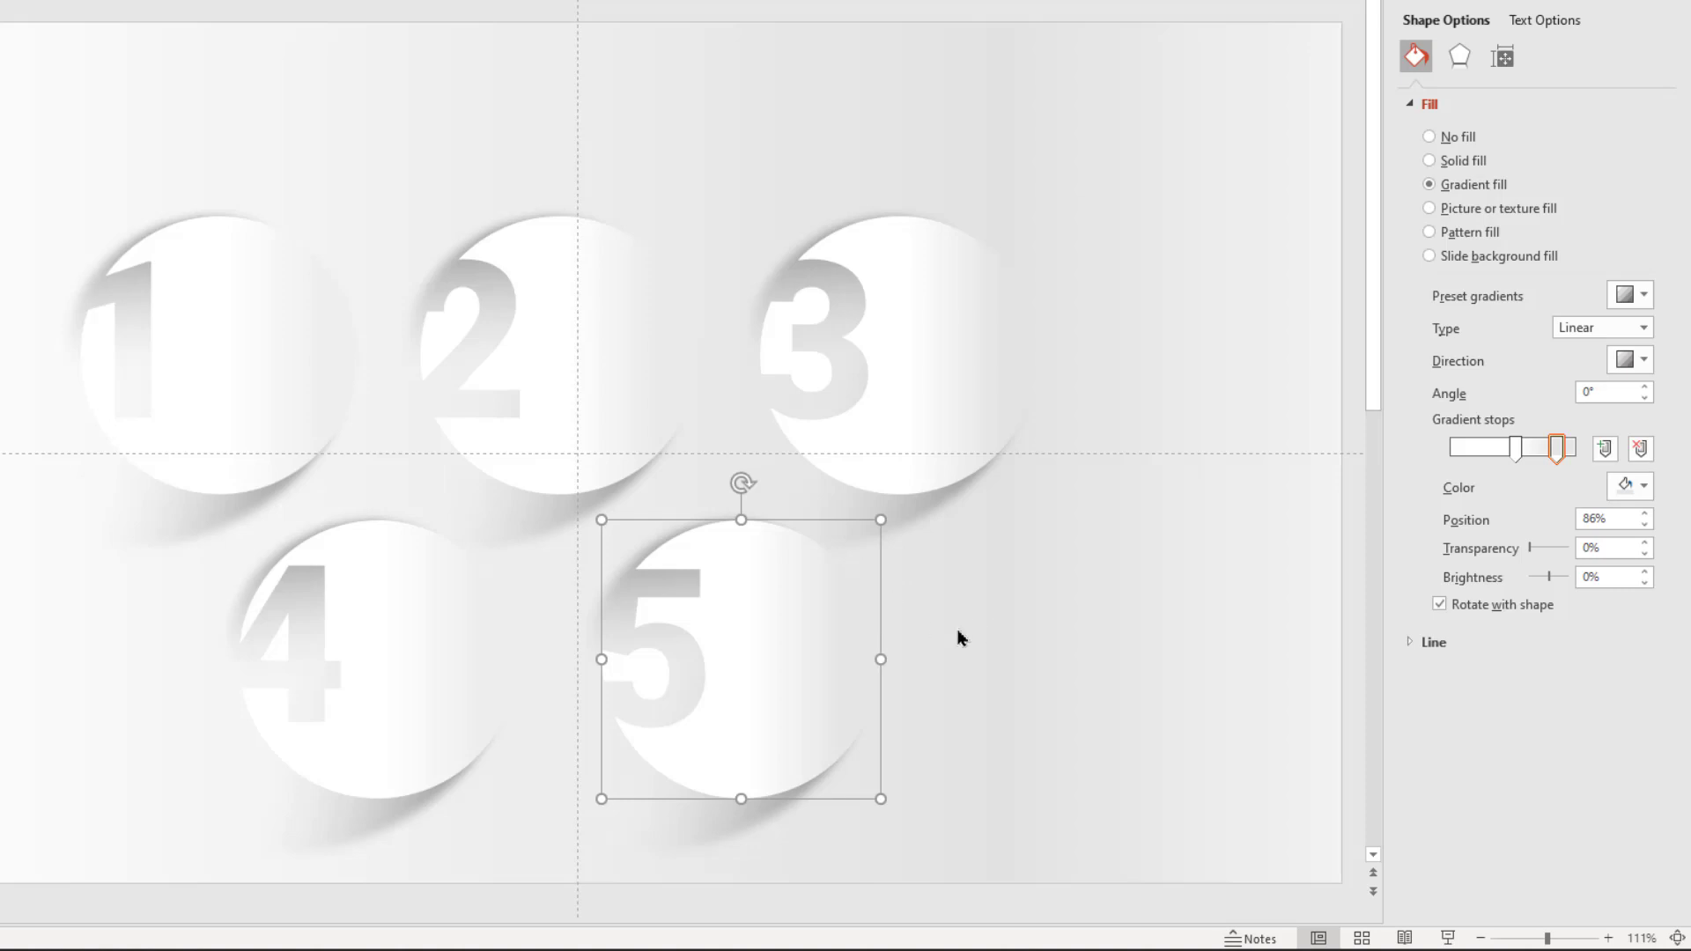
# Sample the slide colour with the eyedropper for circle 1's gradient stop.
pyautogui.click(260, 357)
pyautogui.click(1611, 487)
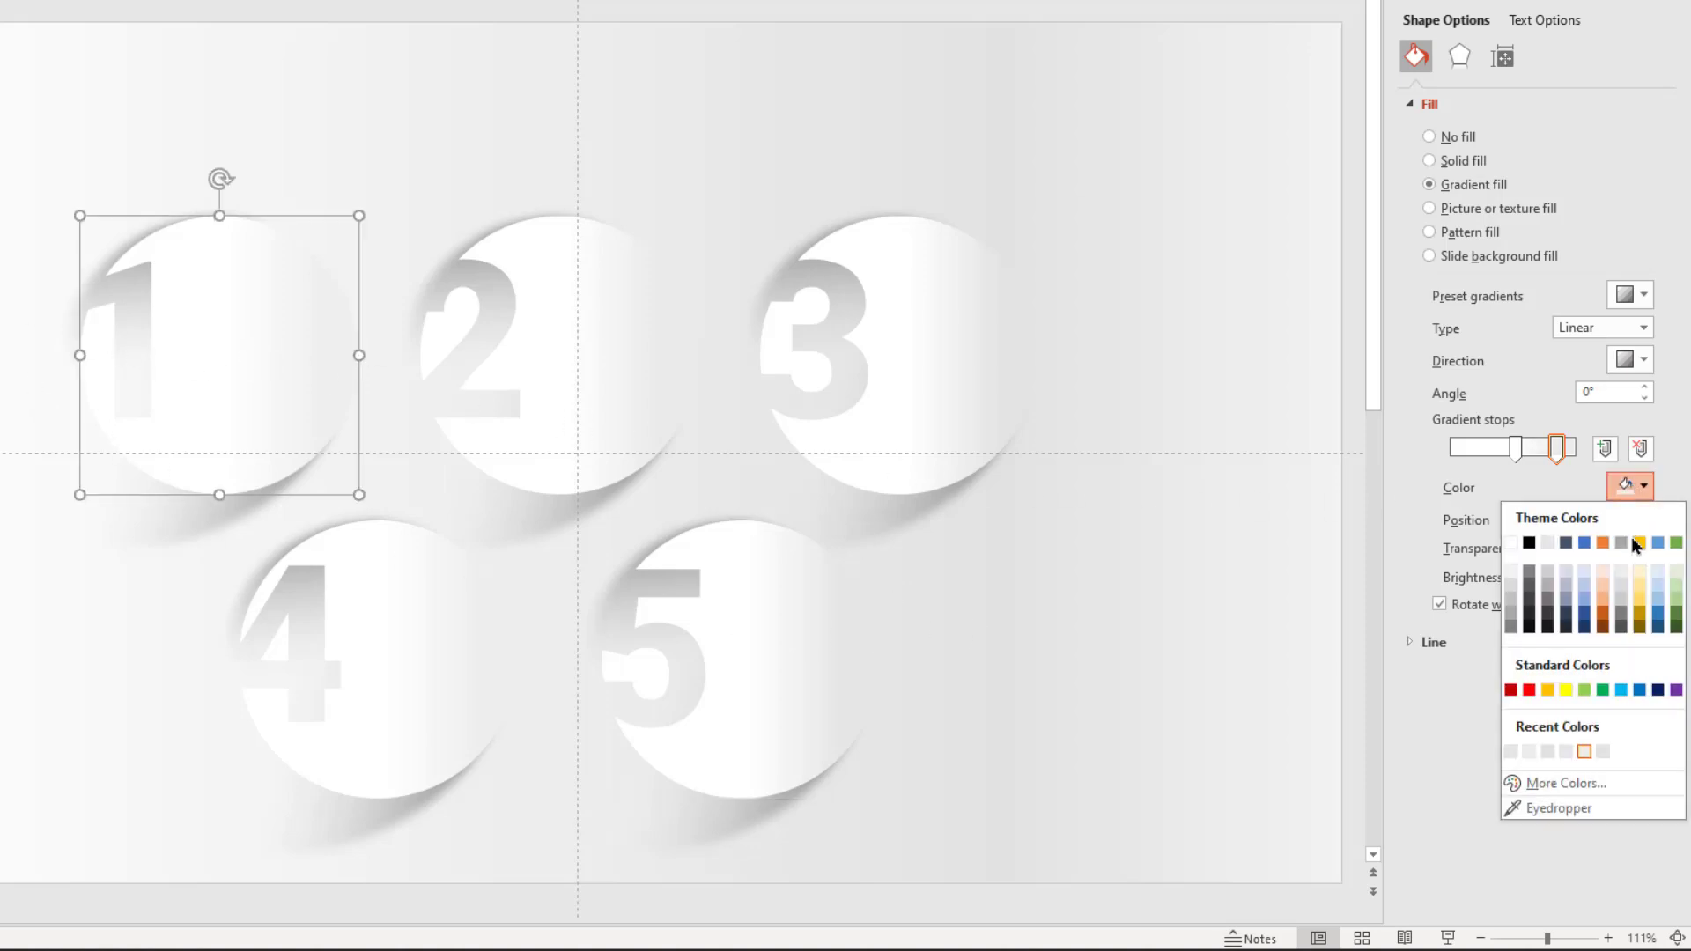
pyautogui.click(1547, 804)
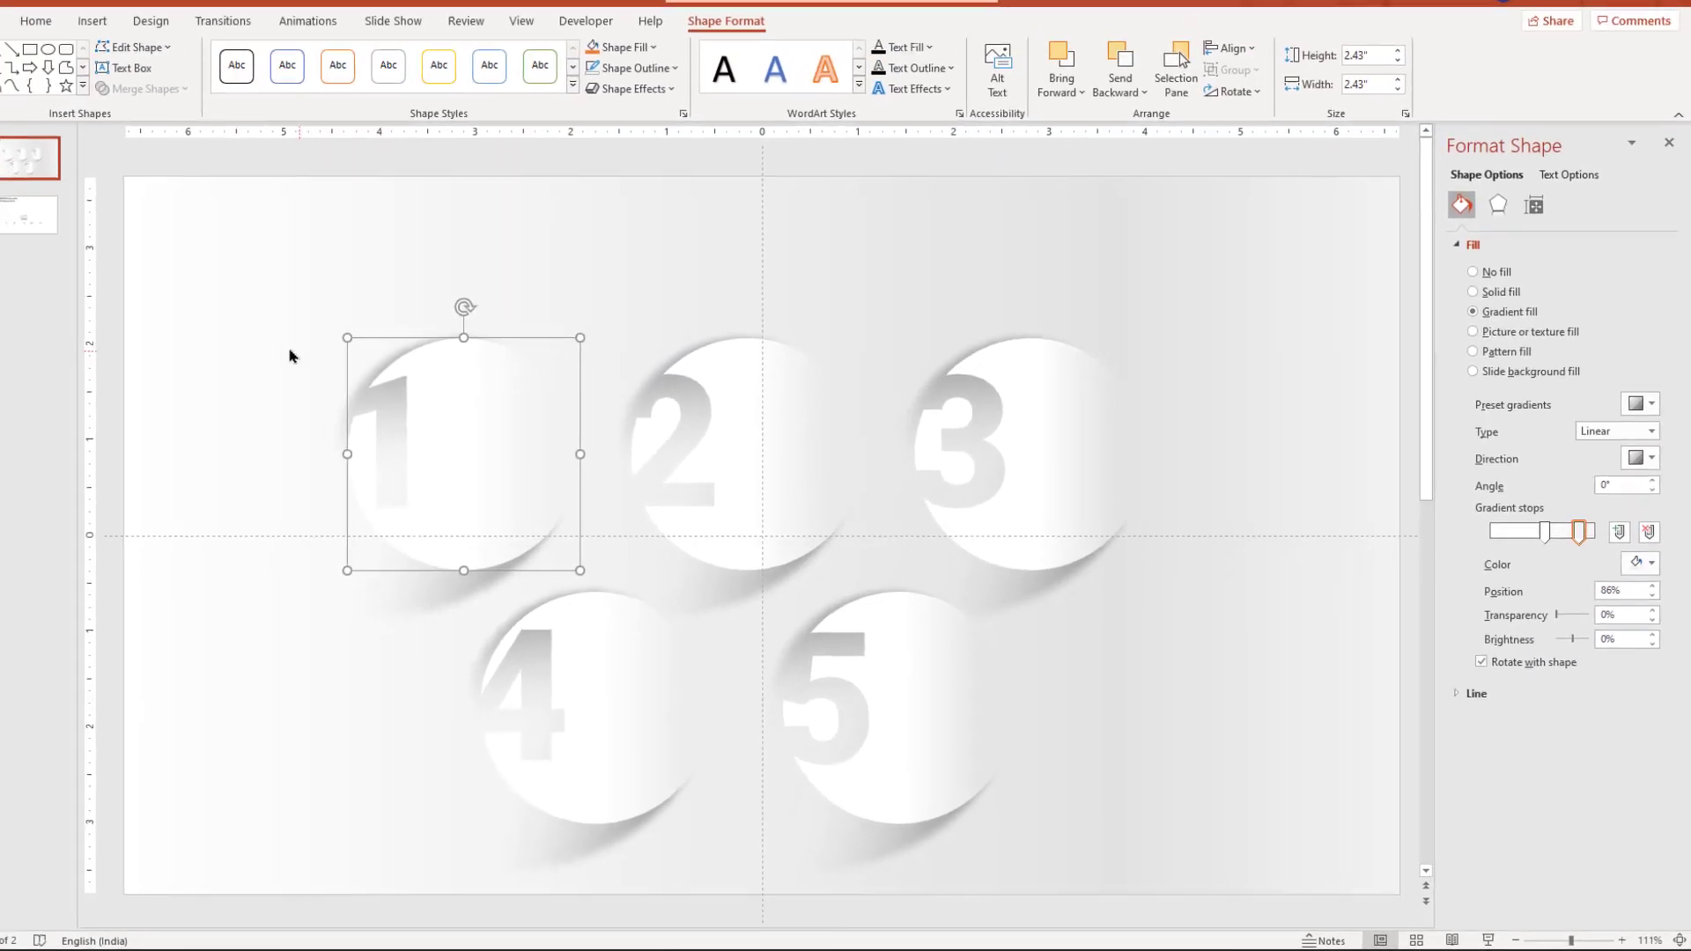
pyautogui.click(294, 363)
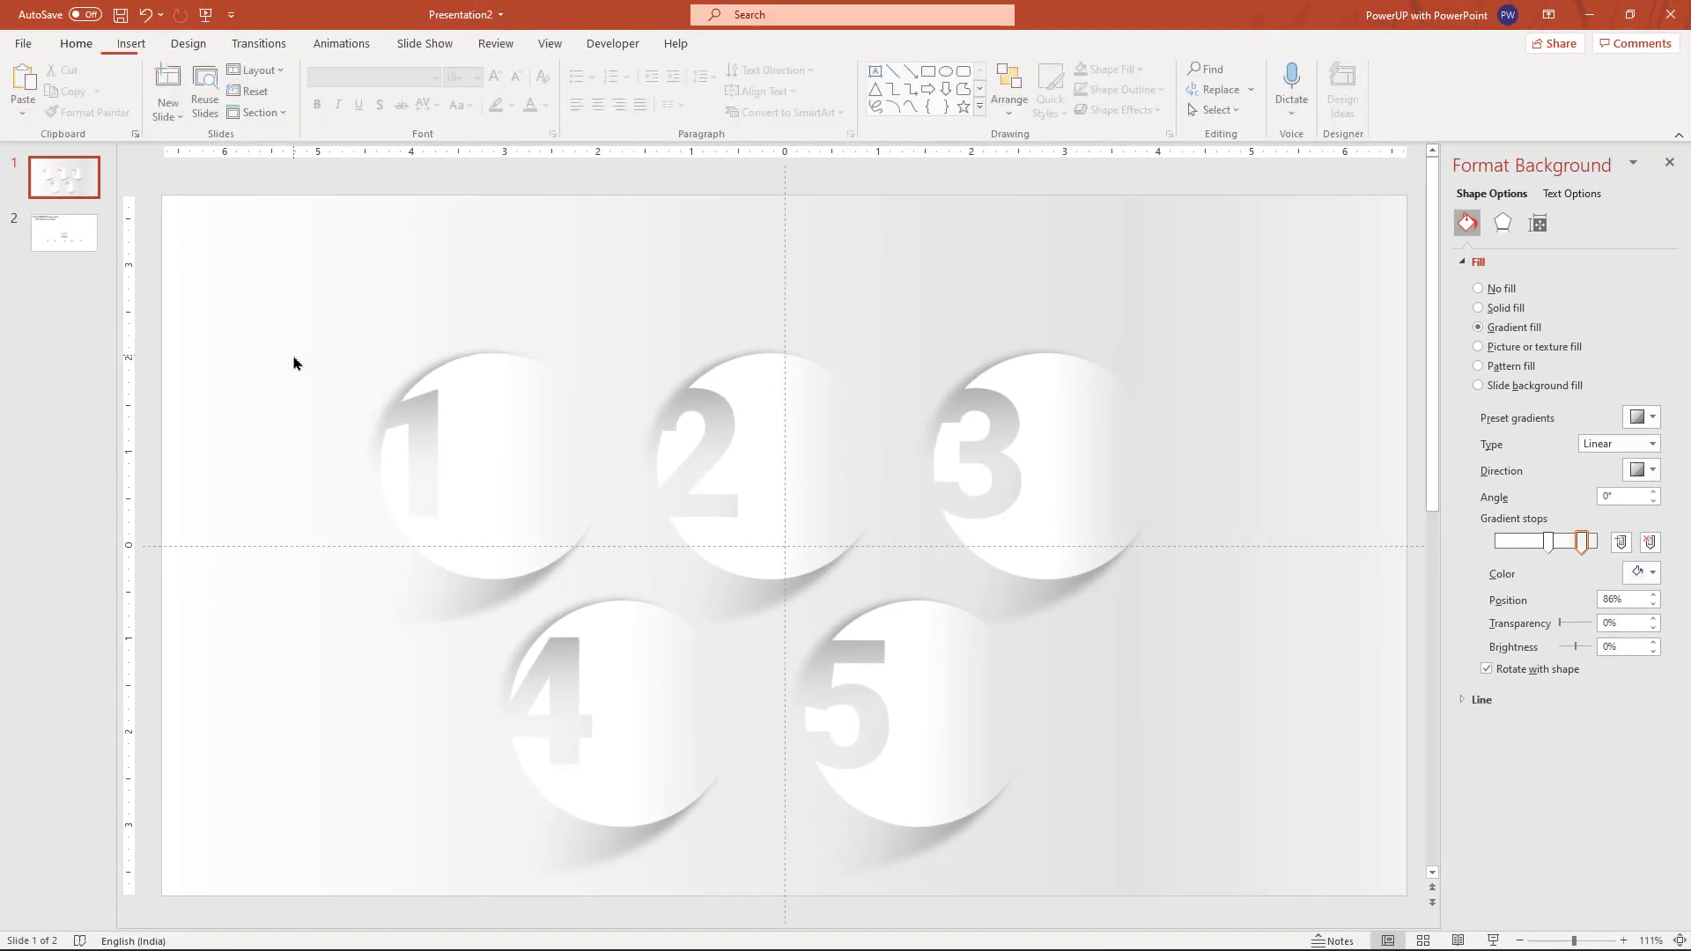
# Copy the five icons from slide 2 and paste them above the circles on slide 1.
pyautogui.click(65, 230)
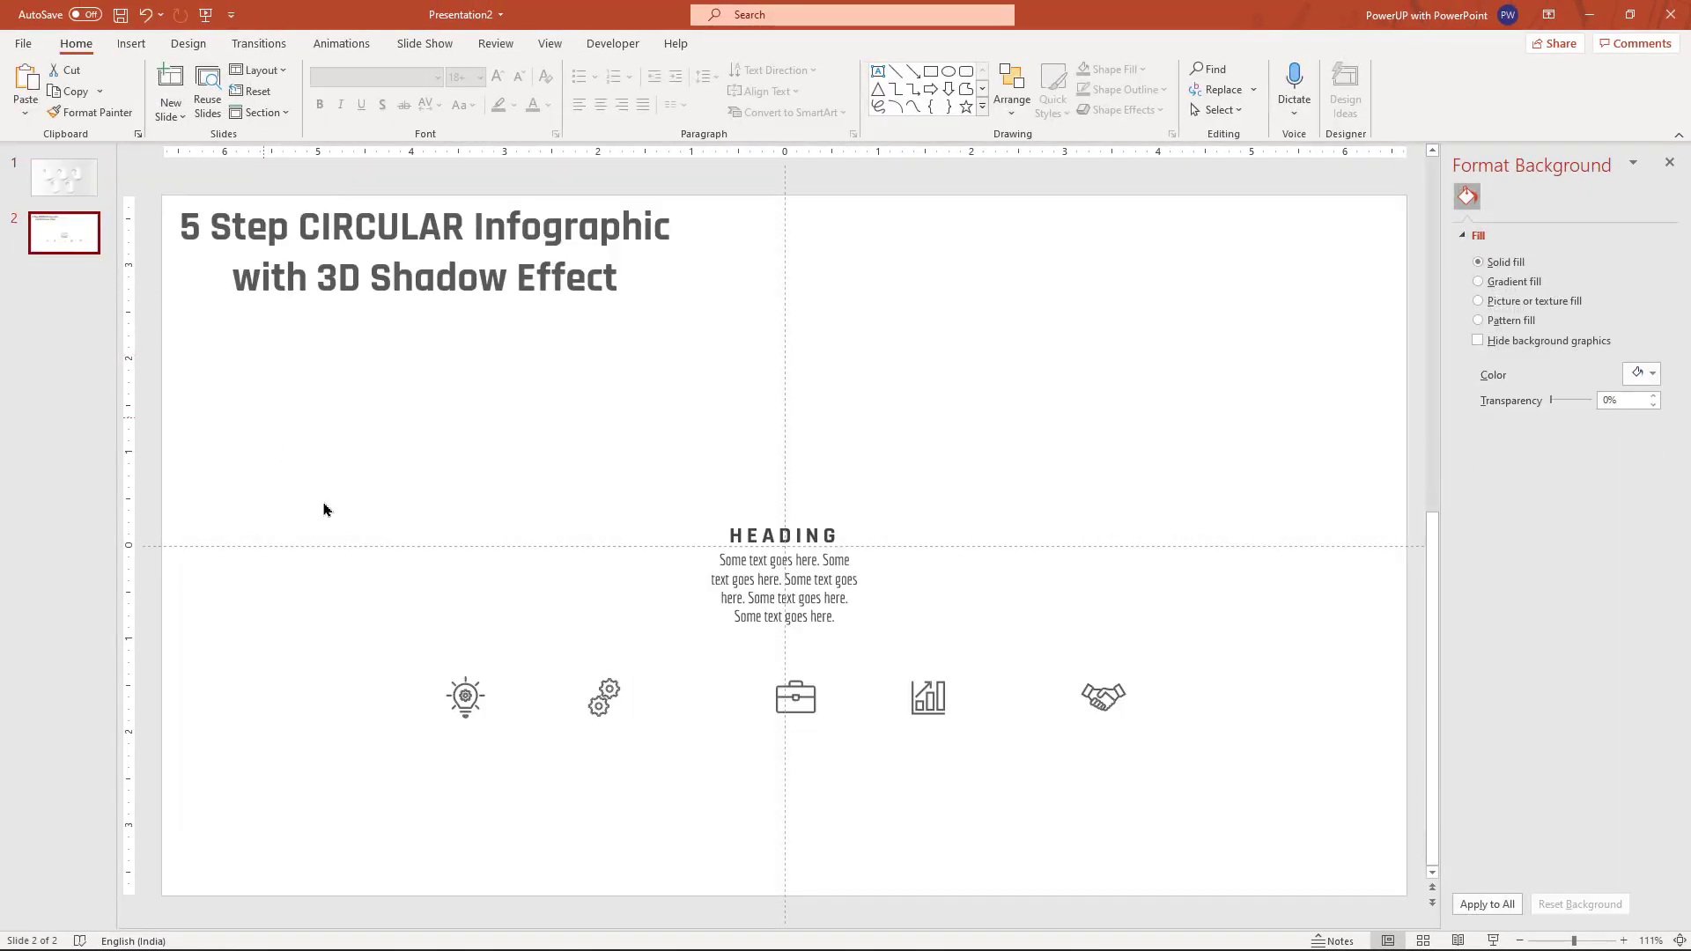
pyautogui.moveTo(371, 628)
pyautogui.mouseDown()
pyautogui.moveTo(1023, 716)
pyautogui.moveTo(1187, 763)
pyautogui.mouseUp()
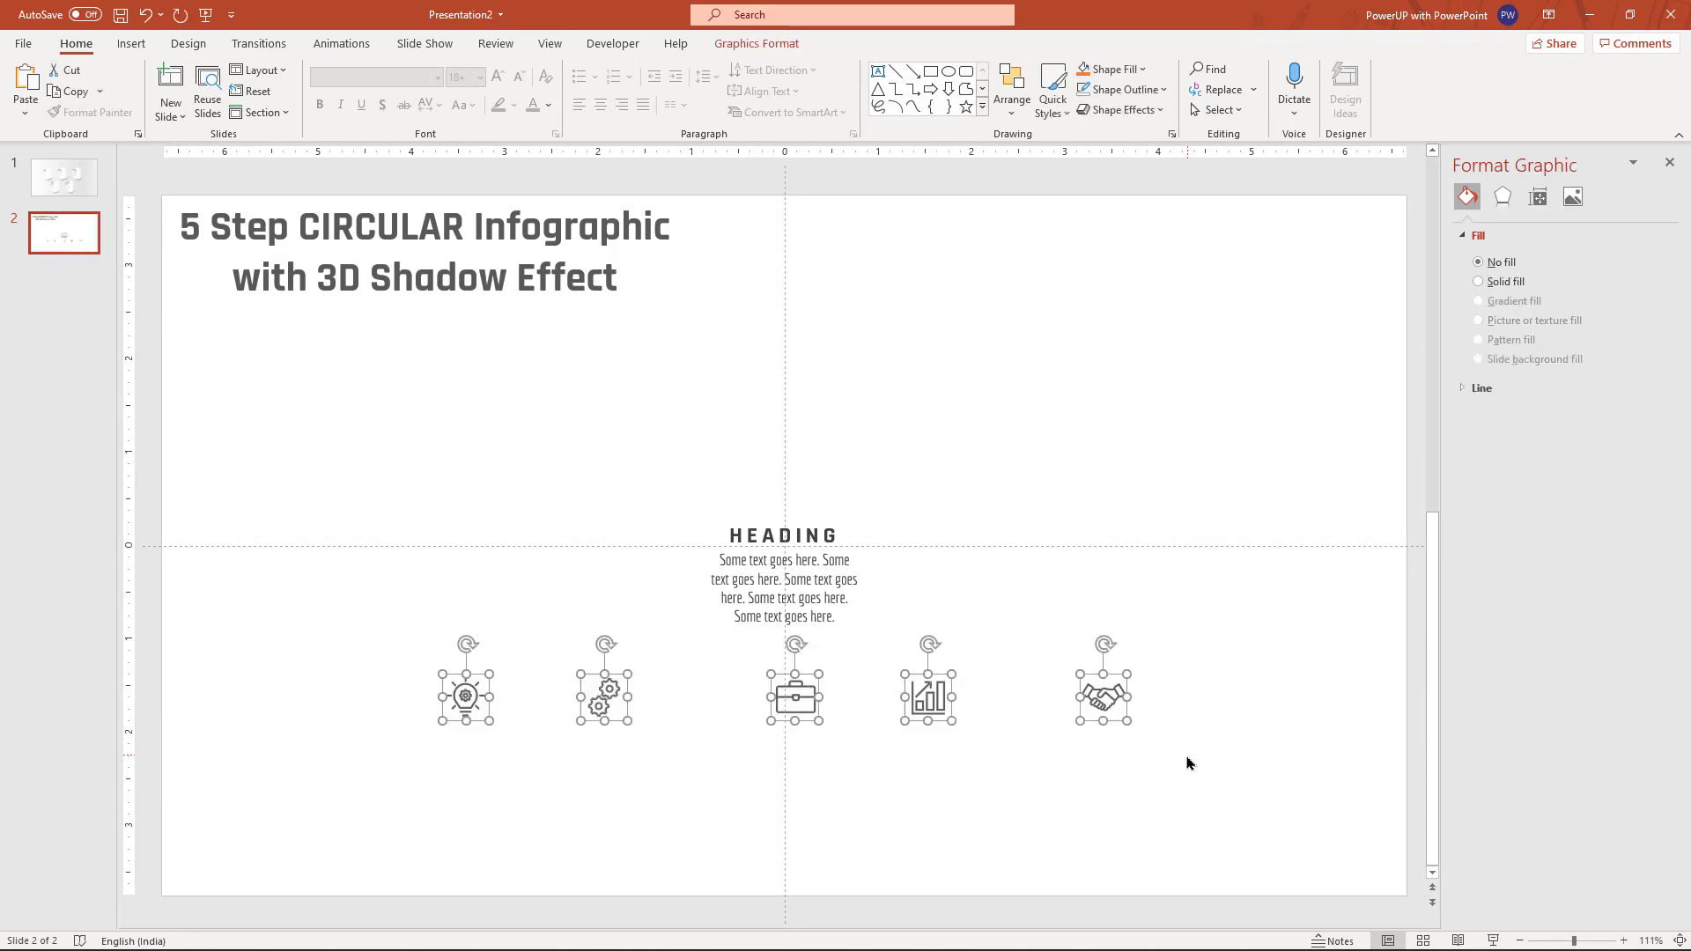
pyautogui.click(83, 181)
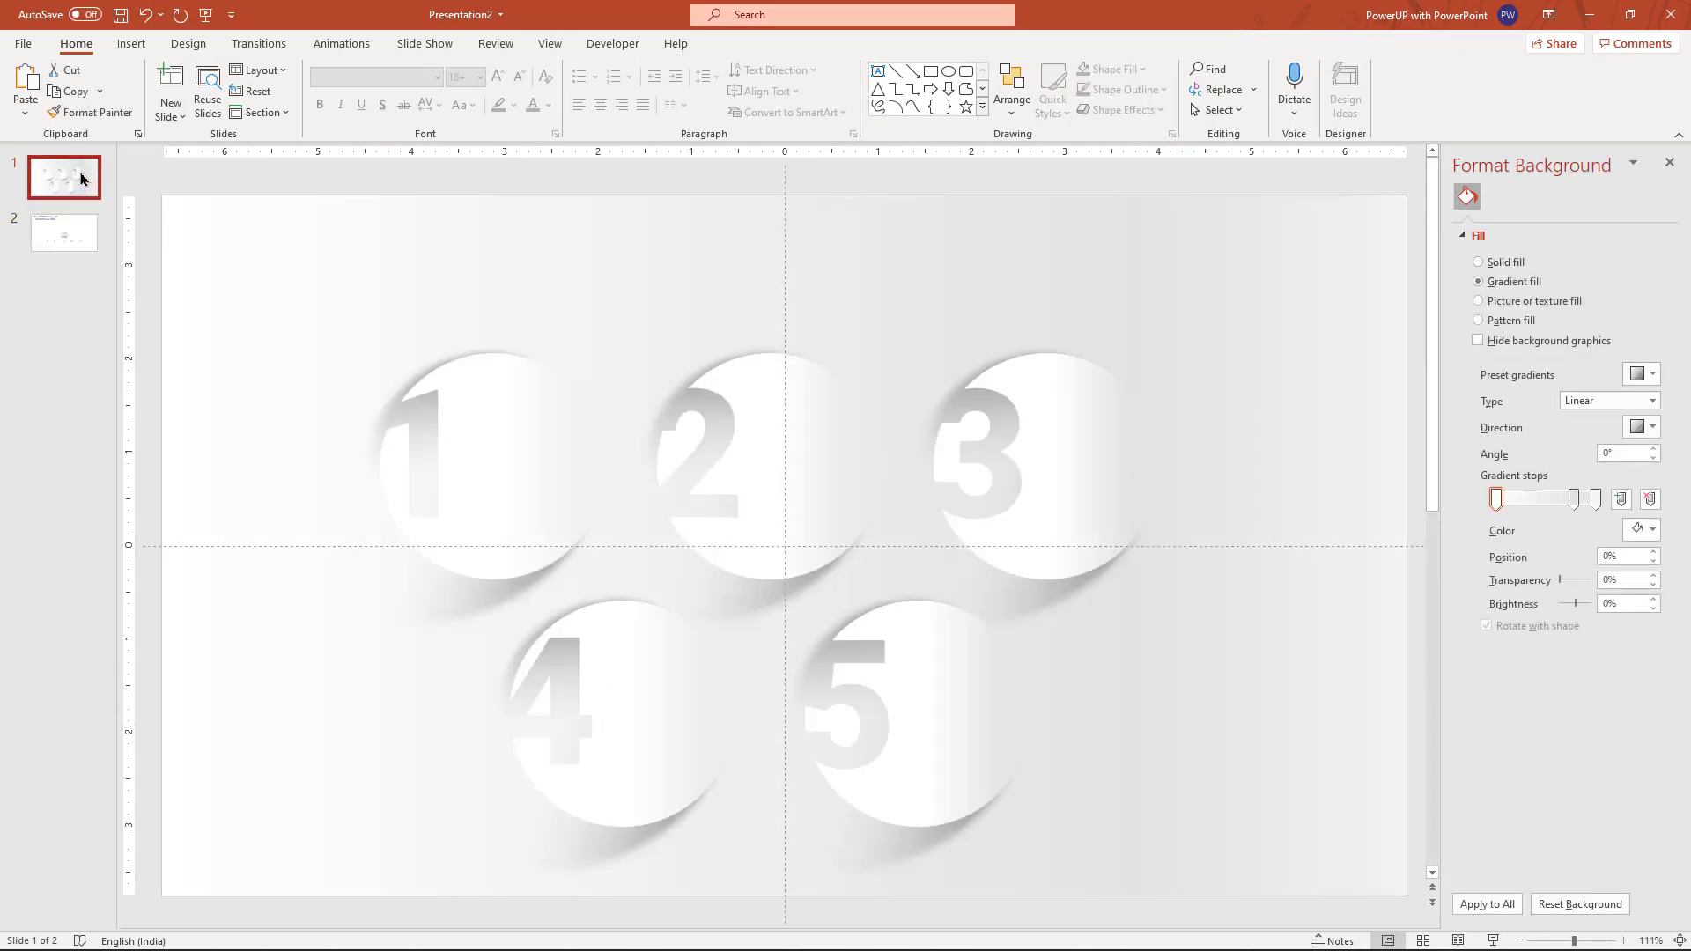
pyautogui.hotkey('ctrl', 'v')
pyautogui.moveTo(794, 696); pyautogui.dragTo(789, 269)
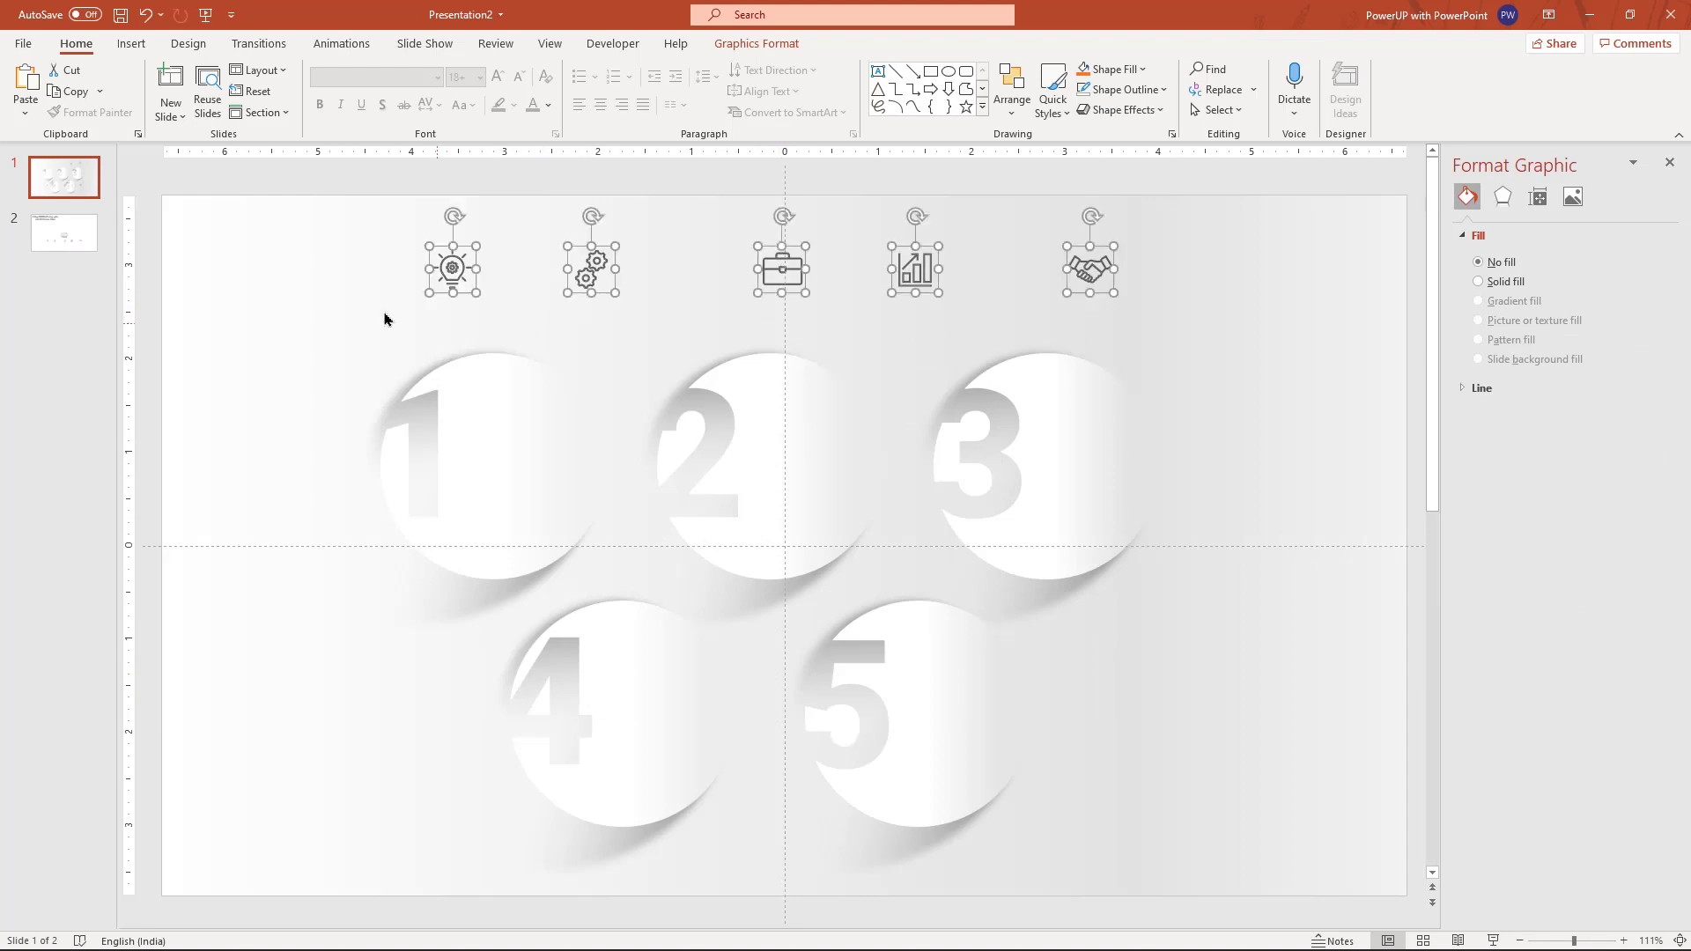
pyautogui.click(385, 317)
# Place the bulb, gear, briefcase, chart and handshake icons into circles 1 through 5.
pyautogui.moveTo(447, 269); pyautogui.dragTo(502, 388)
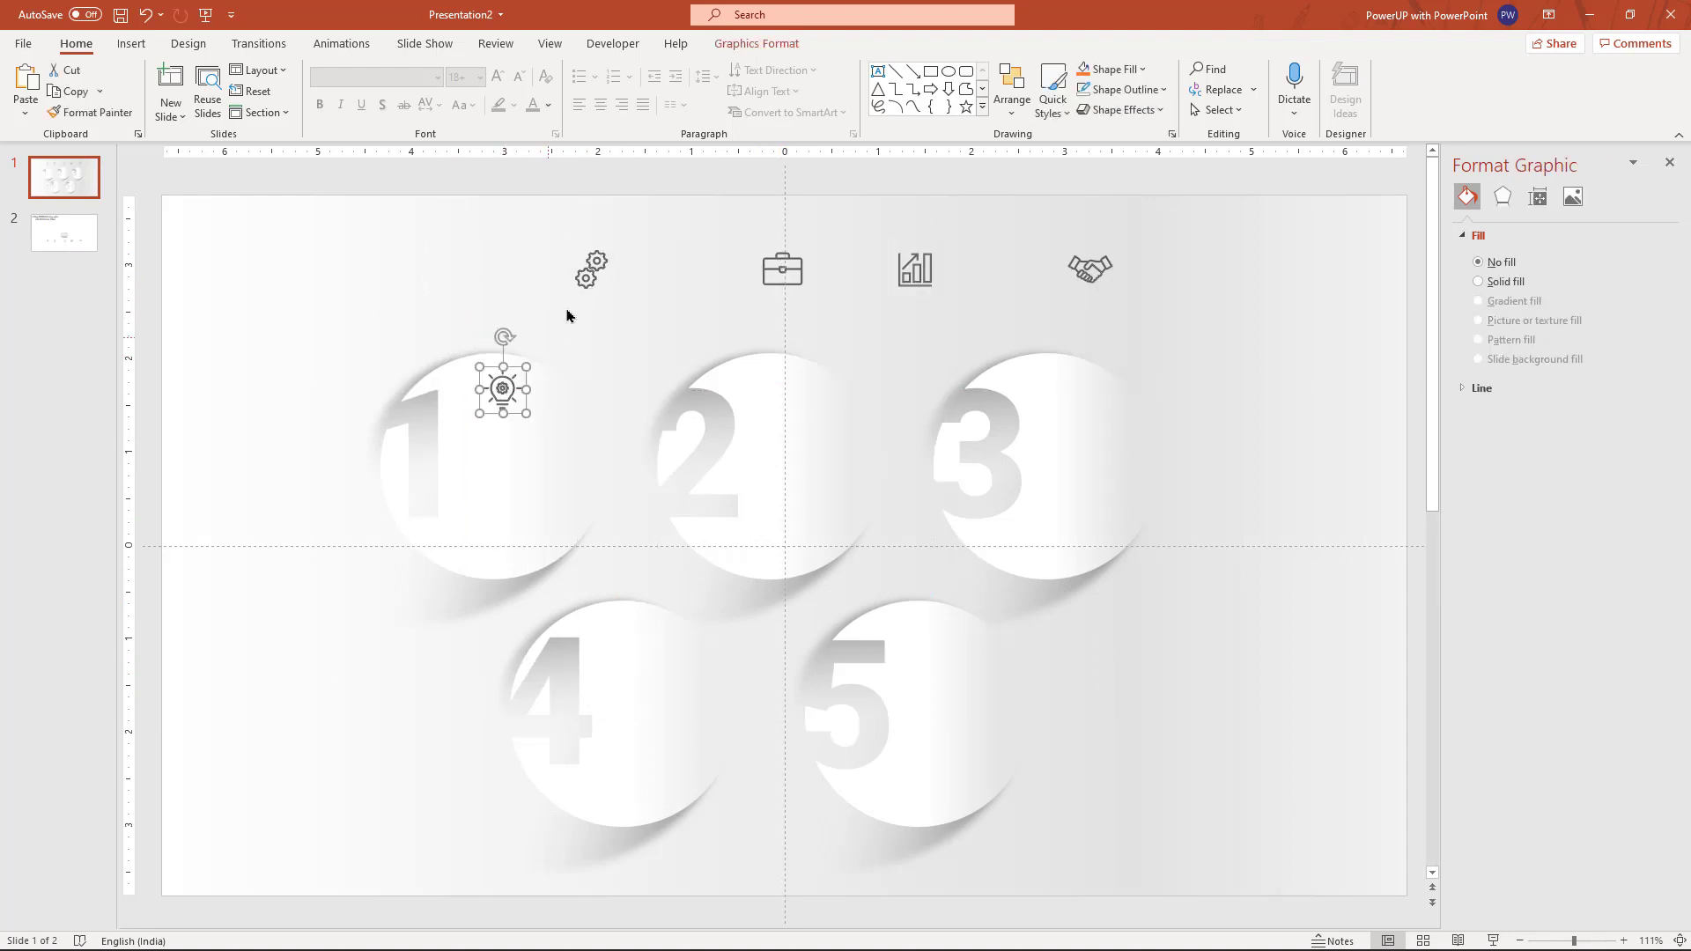
pyautogui.moveTo(583, 269); pyautogui.dragTo(775, 393)
pyautogui.moveTo(782, 270); pyautogui.dragTo(1071, 393)
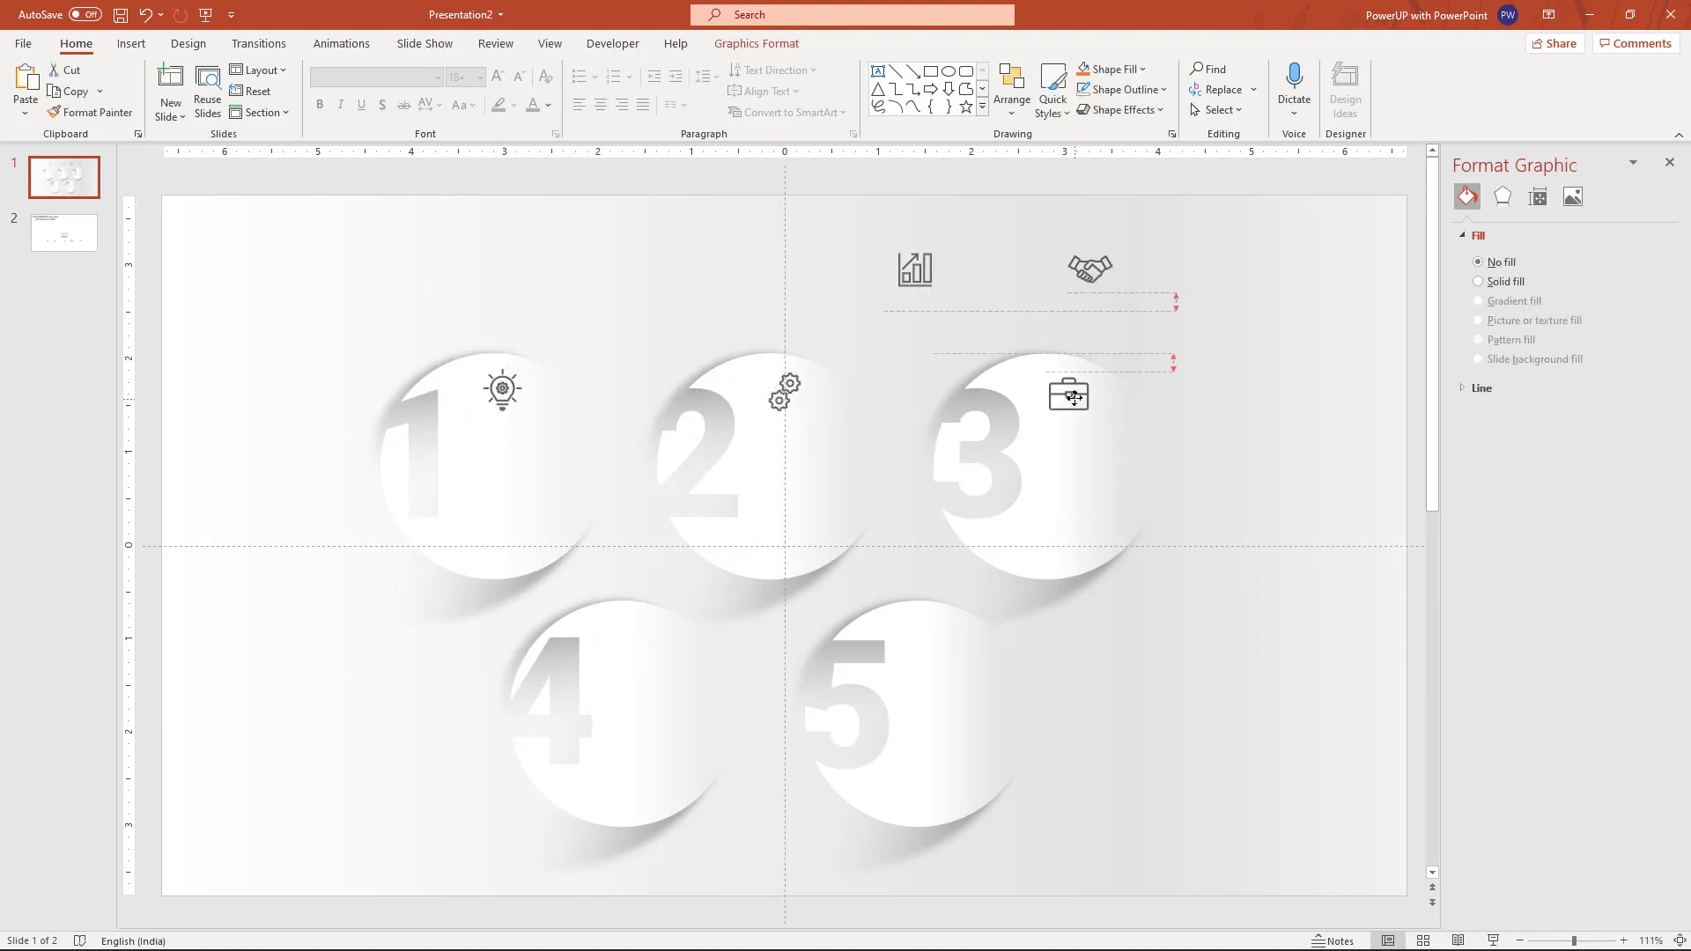
pyautogui.moveTo(915, 270); pyautogui.dragTo(636, 633)
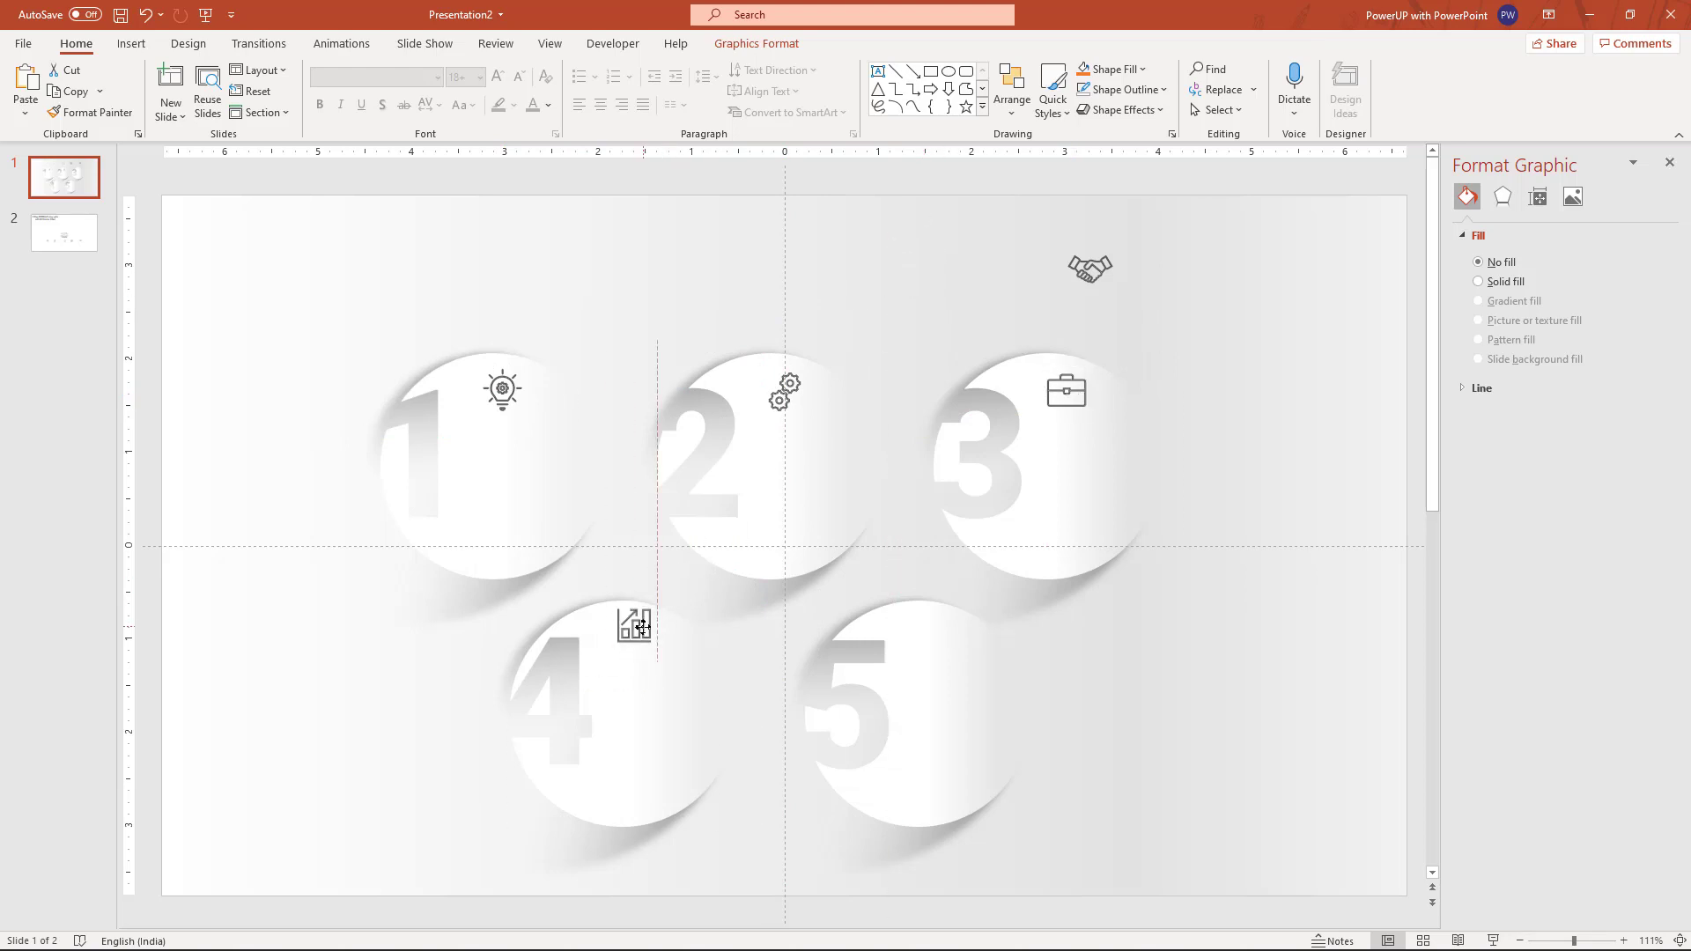
pyautogui.moveTo(1090, 269); pyautogui.dragTo(935, 636)
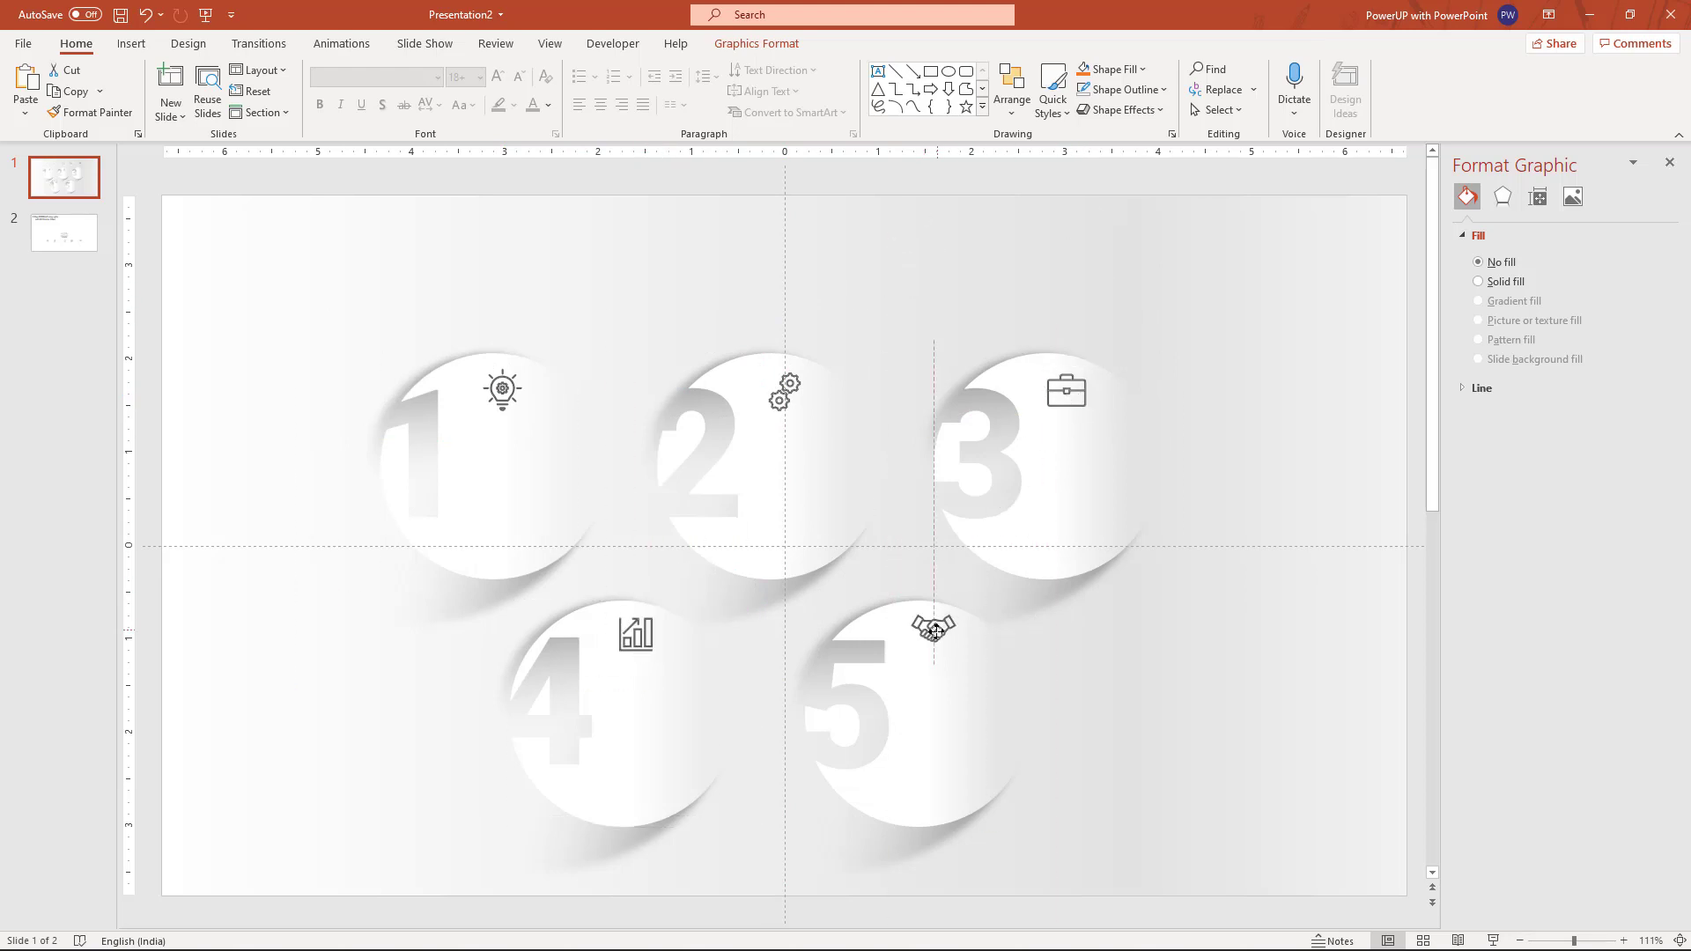
pyautogui.click(76, 248)
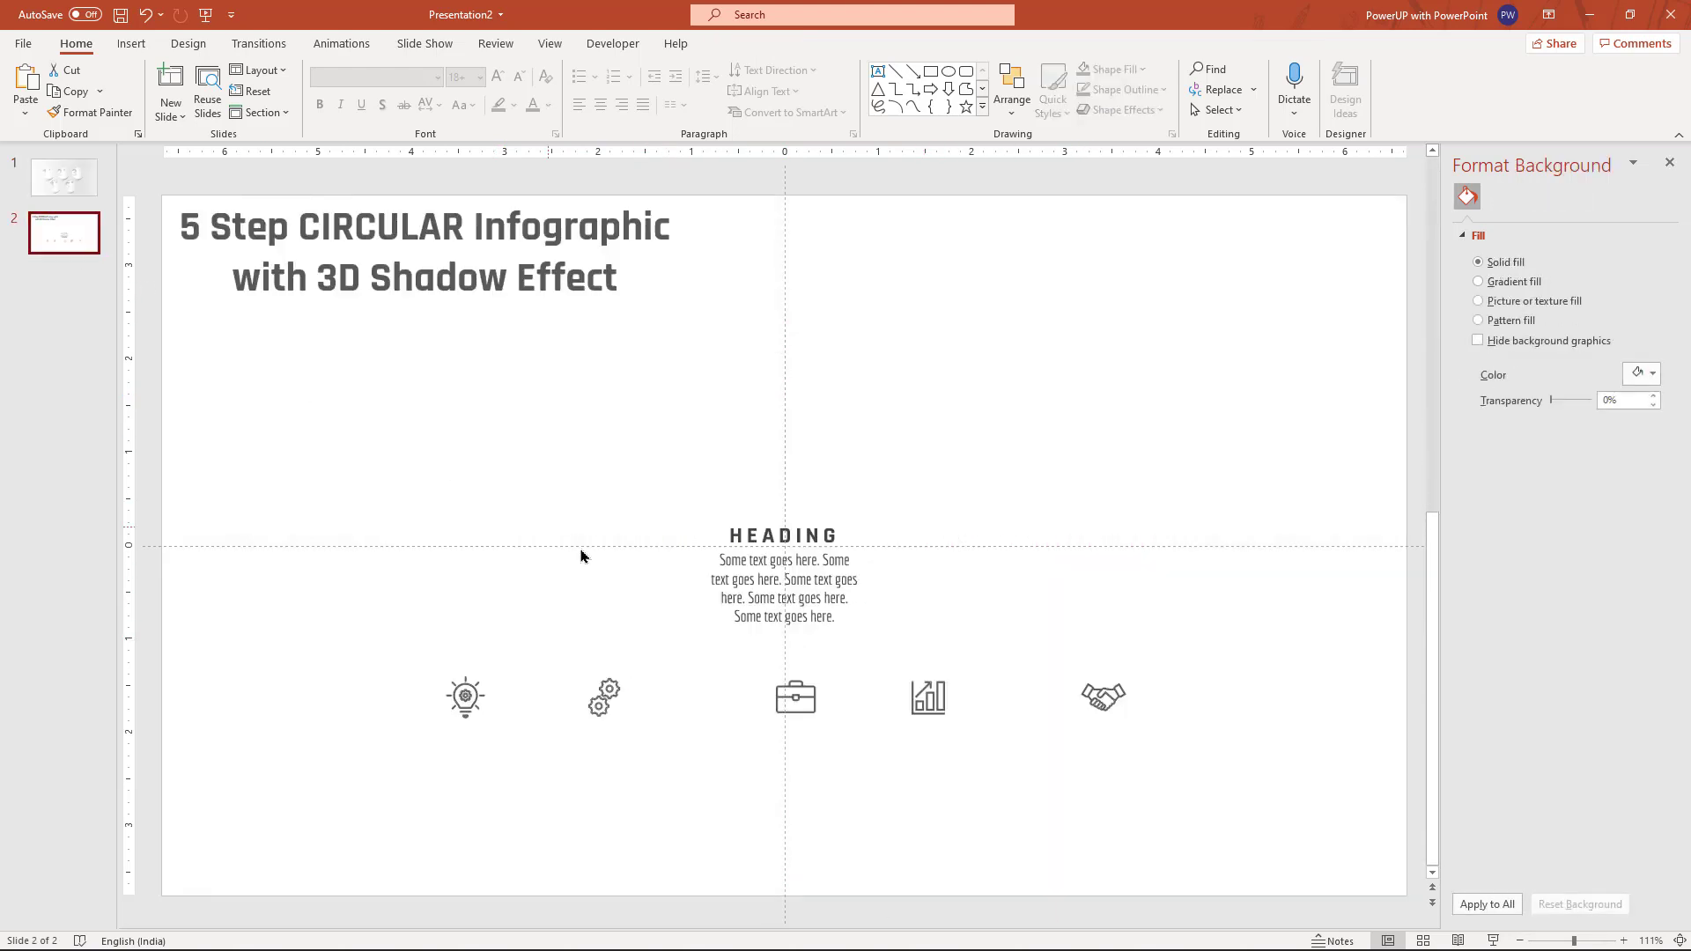
# Copy the HEADING text box to circle 1 on slide 1 at font size 11, narrowed.
pyautogui.click(749, 633)
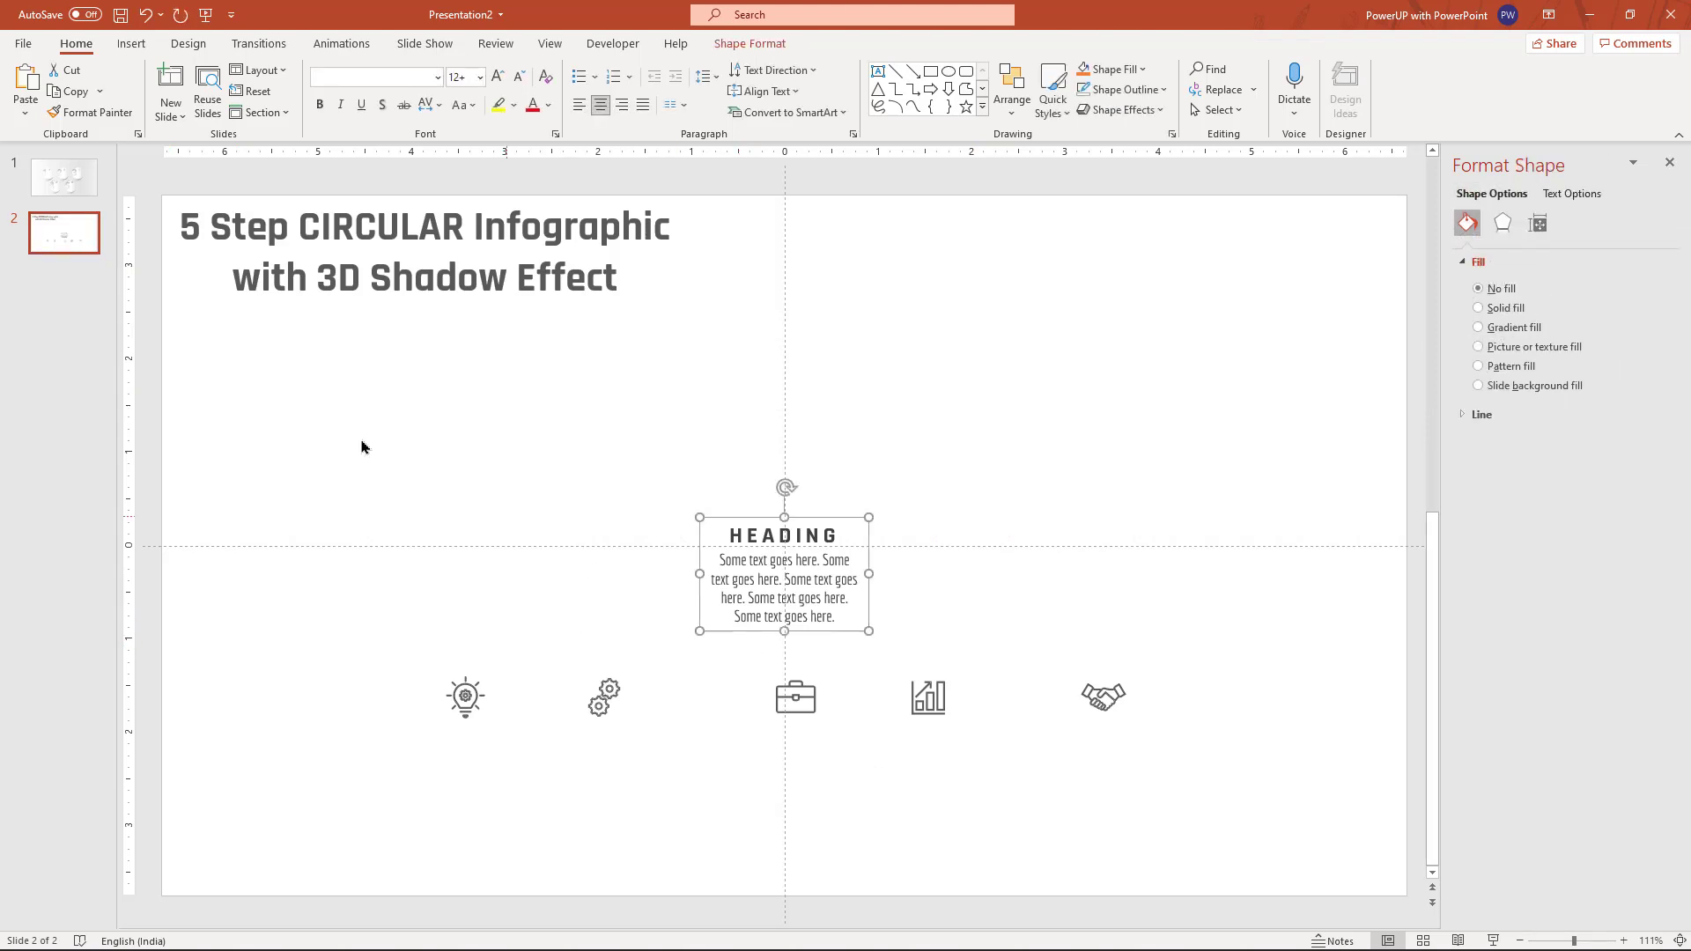
pyautogui.hotkey('ctrl', 'c')
pyautogui.click(63, 177)
pyautogui.hotkey('ctrl', 'v')
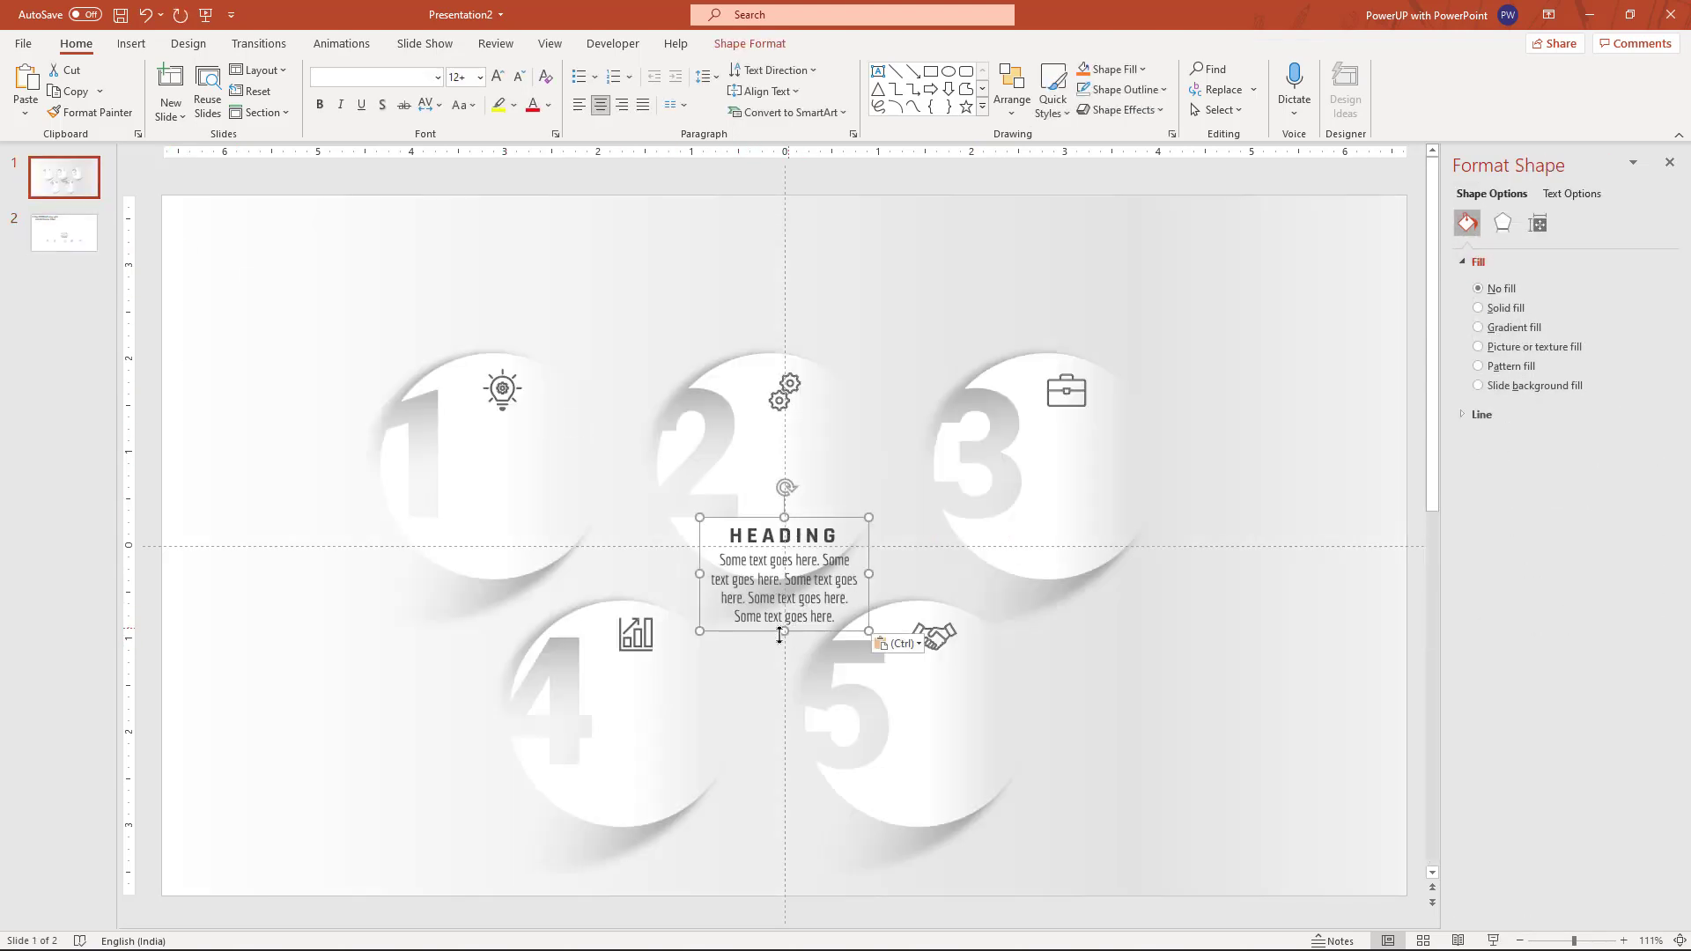
pyautogui.moveTo(765, 631); pyautogui.dragTo(492, 520)
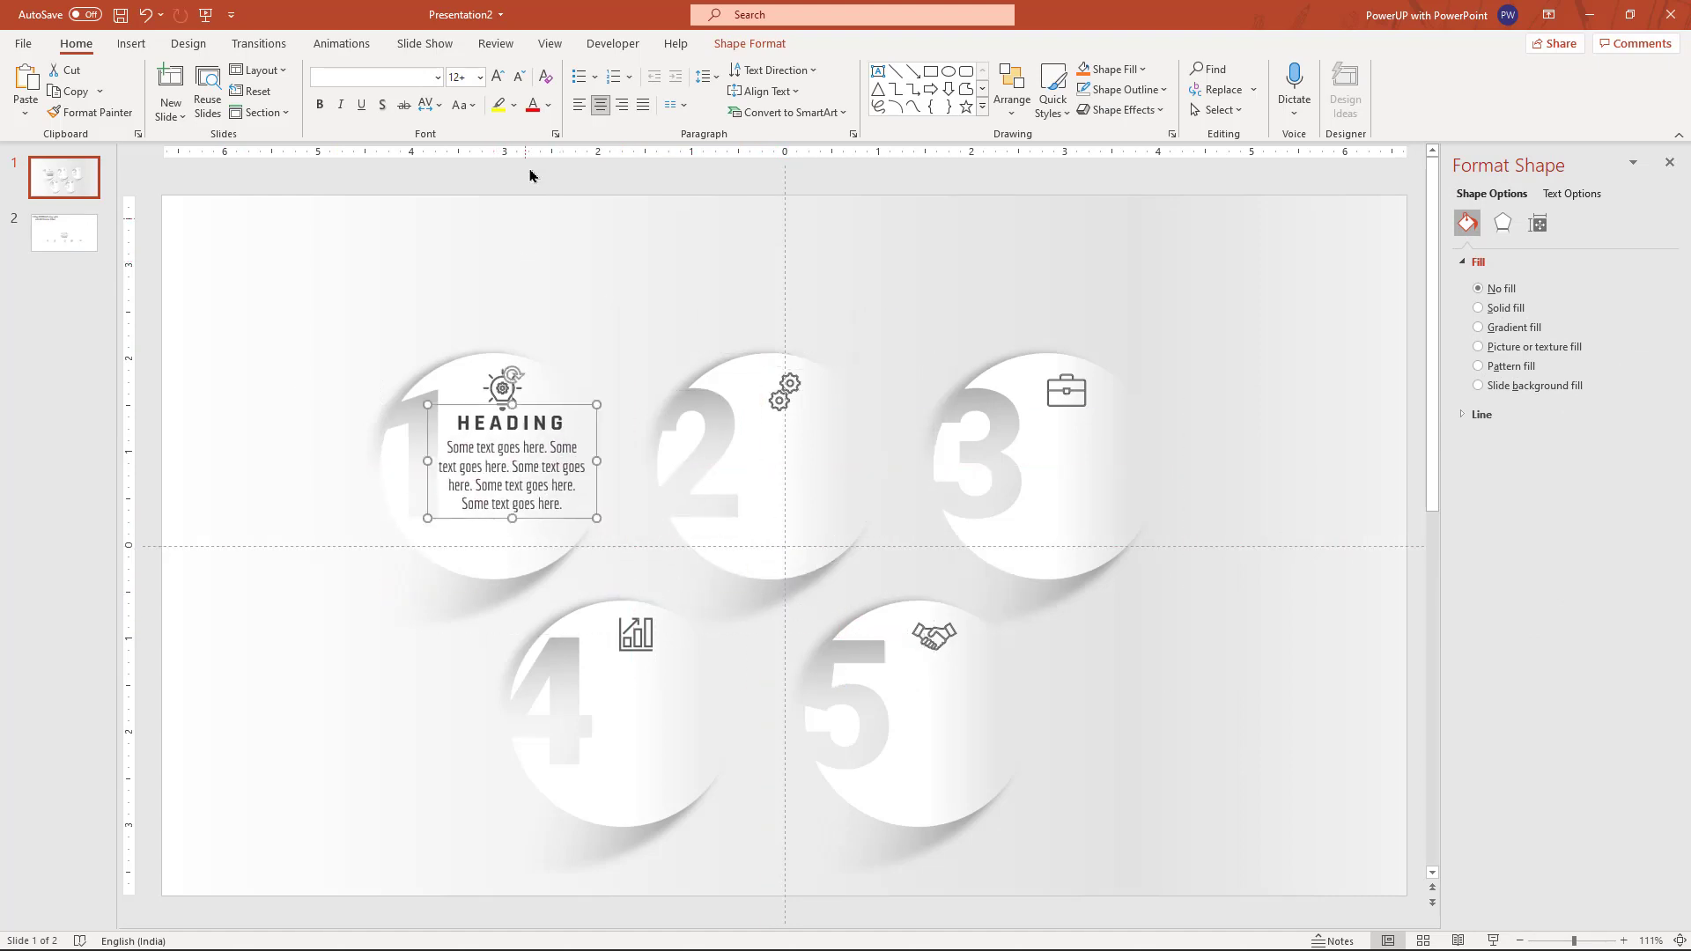
pyautogui.click(522, 78)
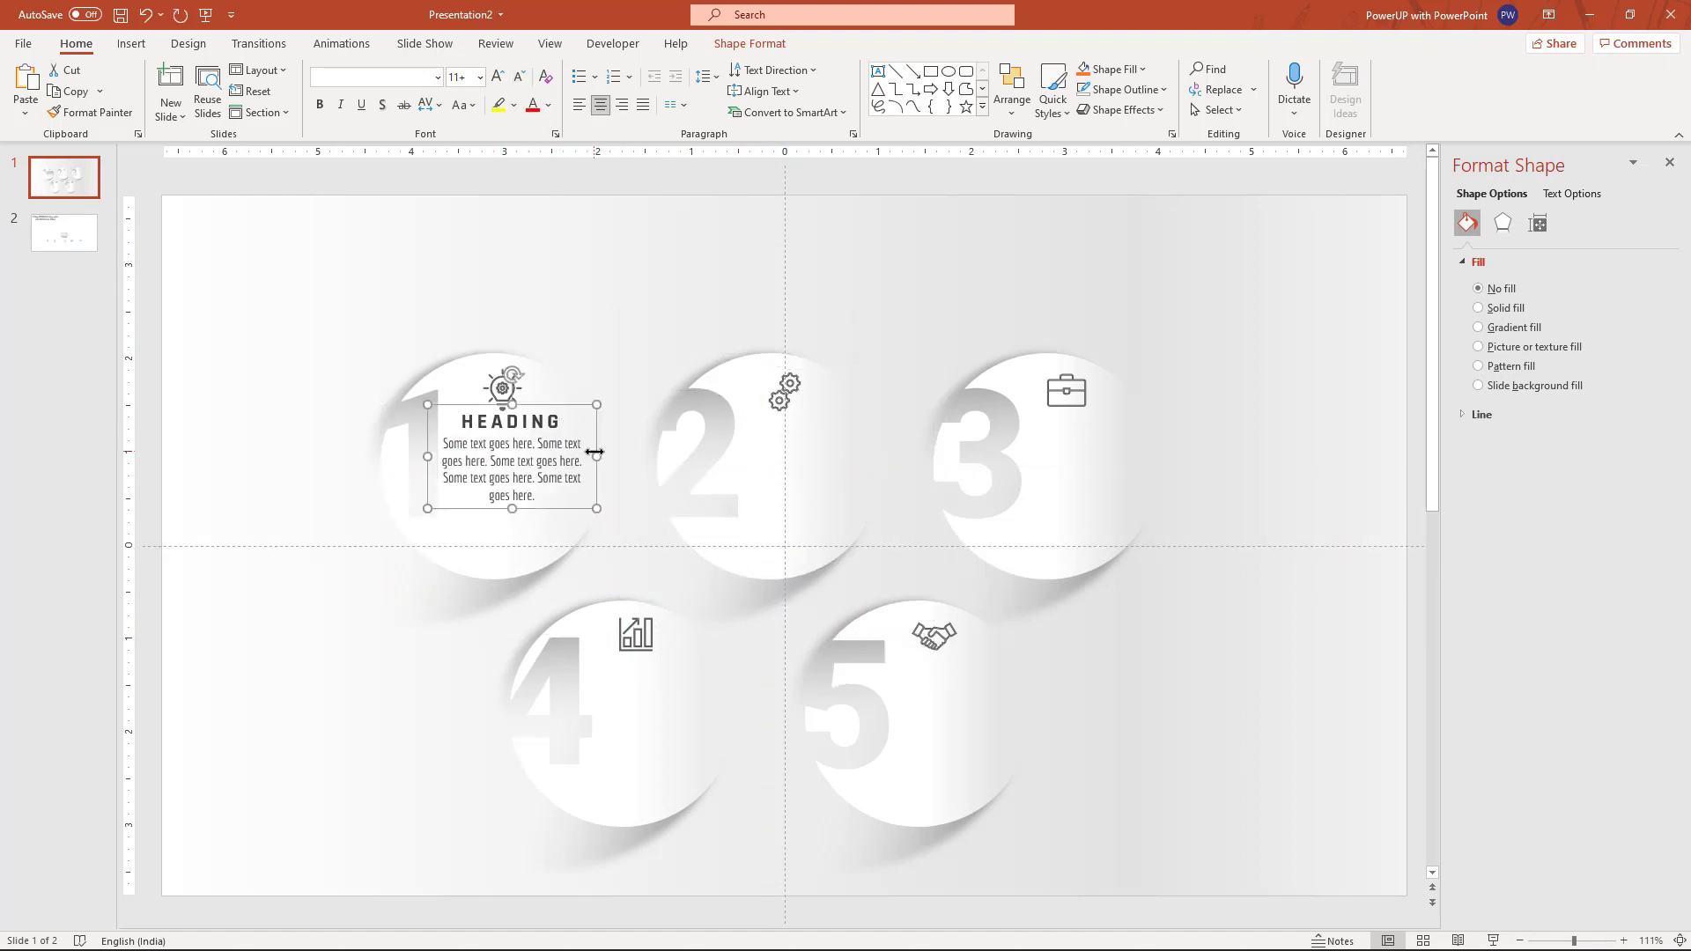
pyautogui.moveTo(596, 452)
pyautogui.mouseDown()
pyautogui.moveTo(582, 487)
pyautogui.moveTo(870, 490)
pyautogui.moveTo(1136, 529)
pyautogui.mouseUp()
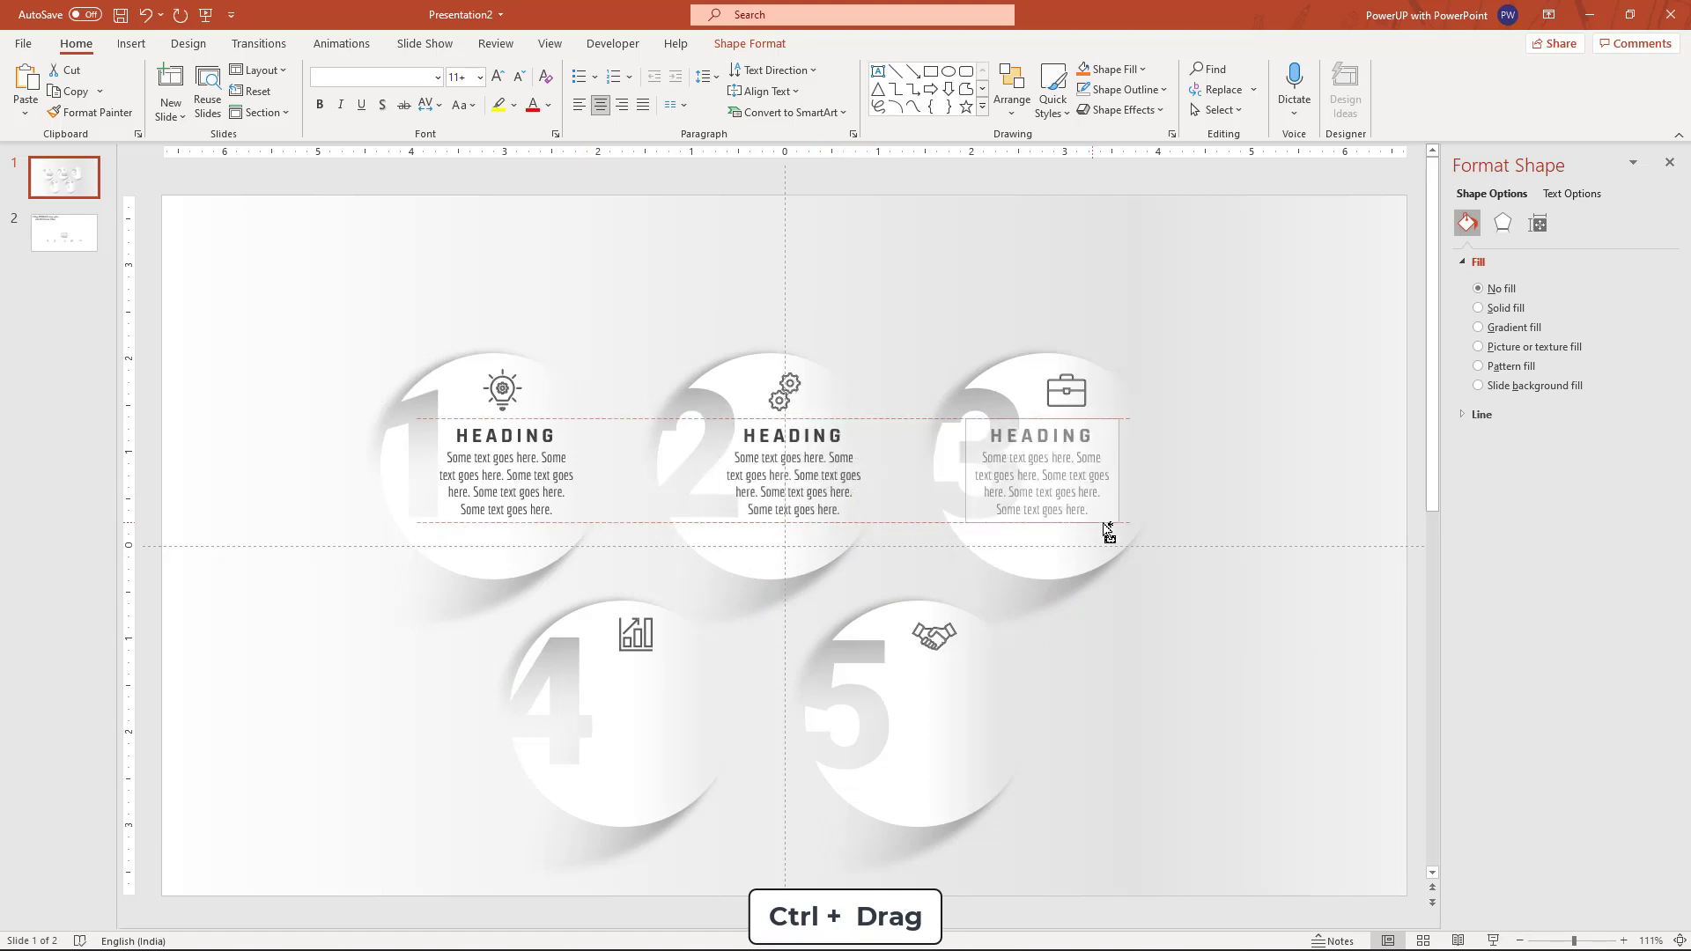
# Copy the heading text into circles 4 and 5 and centre the briefcase, chart and handshake icons.
pyautogui.moveTo(1066, 391); pyautogui.dragTo(1080, 390)
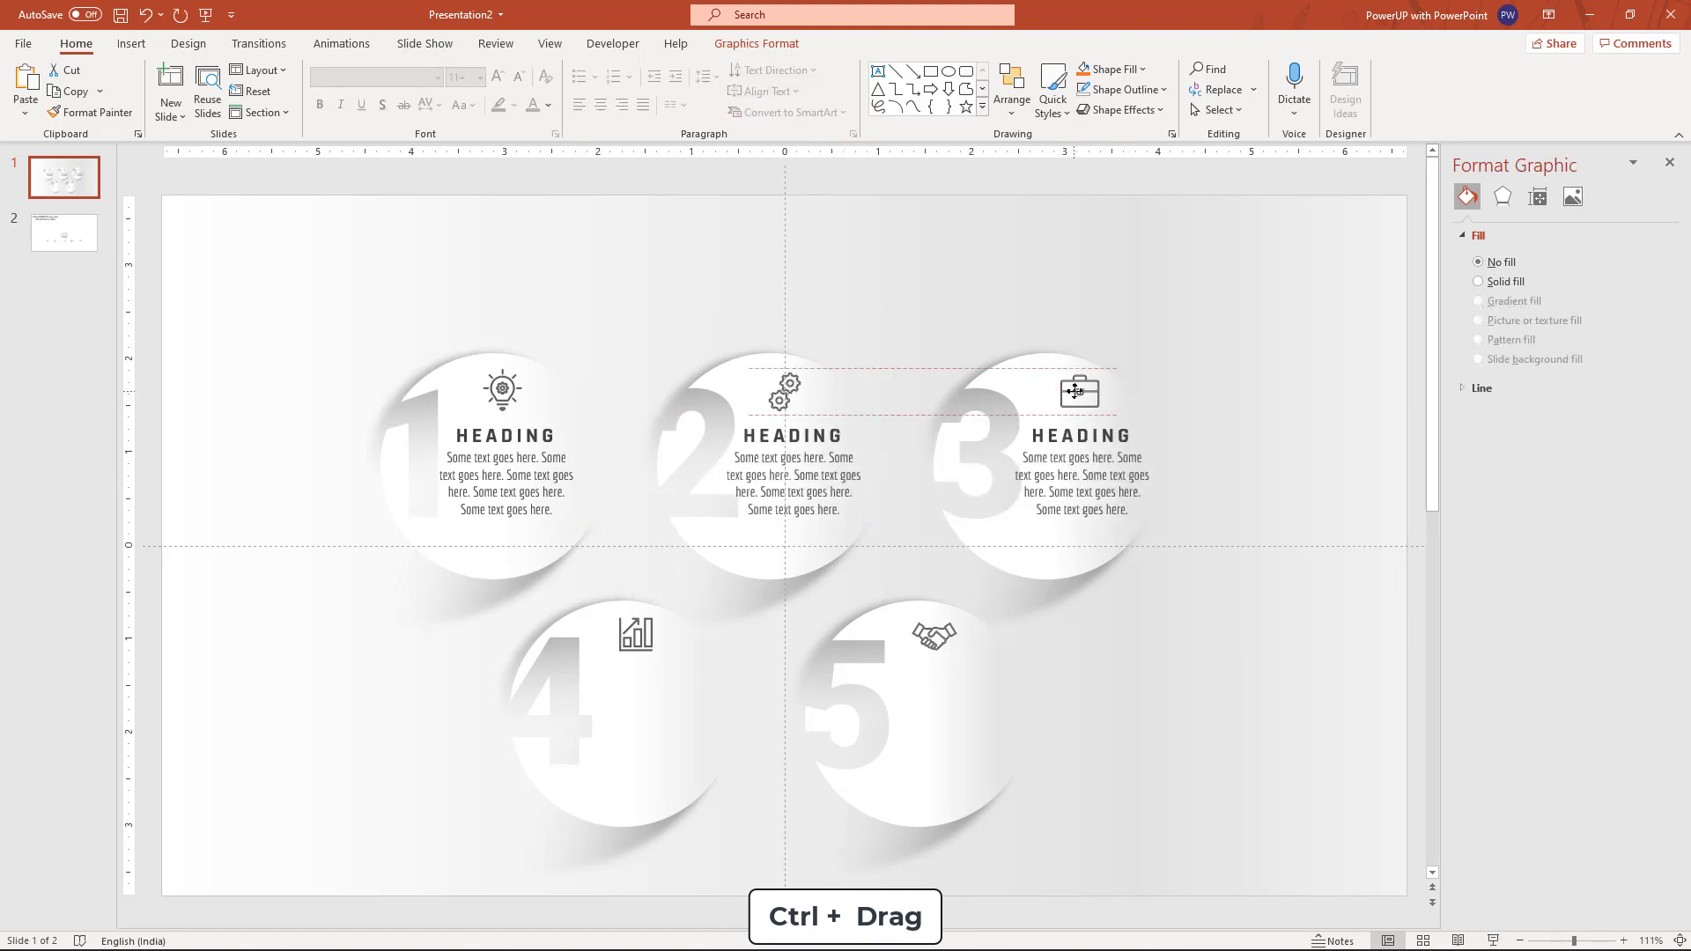
pyautogui.click(1063, 521)
pyautogui.moveTo(691, 739); pyautogui.dragTo(652, 762)
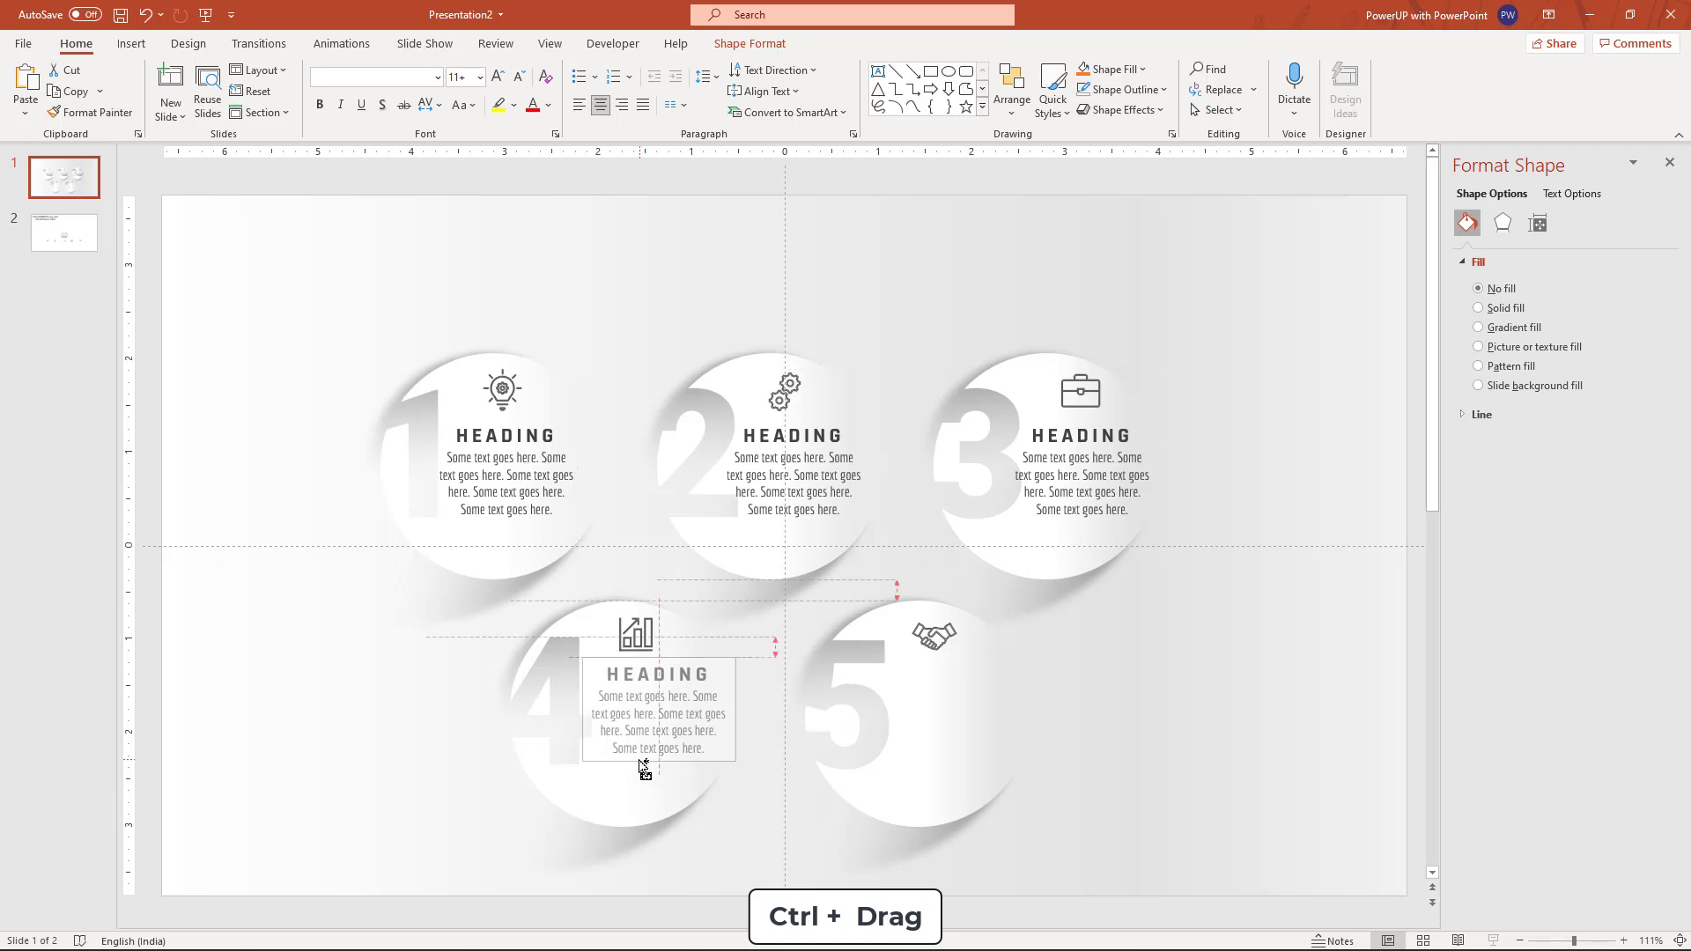
pyautogui.click(632, 641)
pyautogui.moveTo(632, 640); pyautogui.dragTo(647, 640)
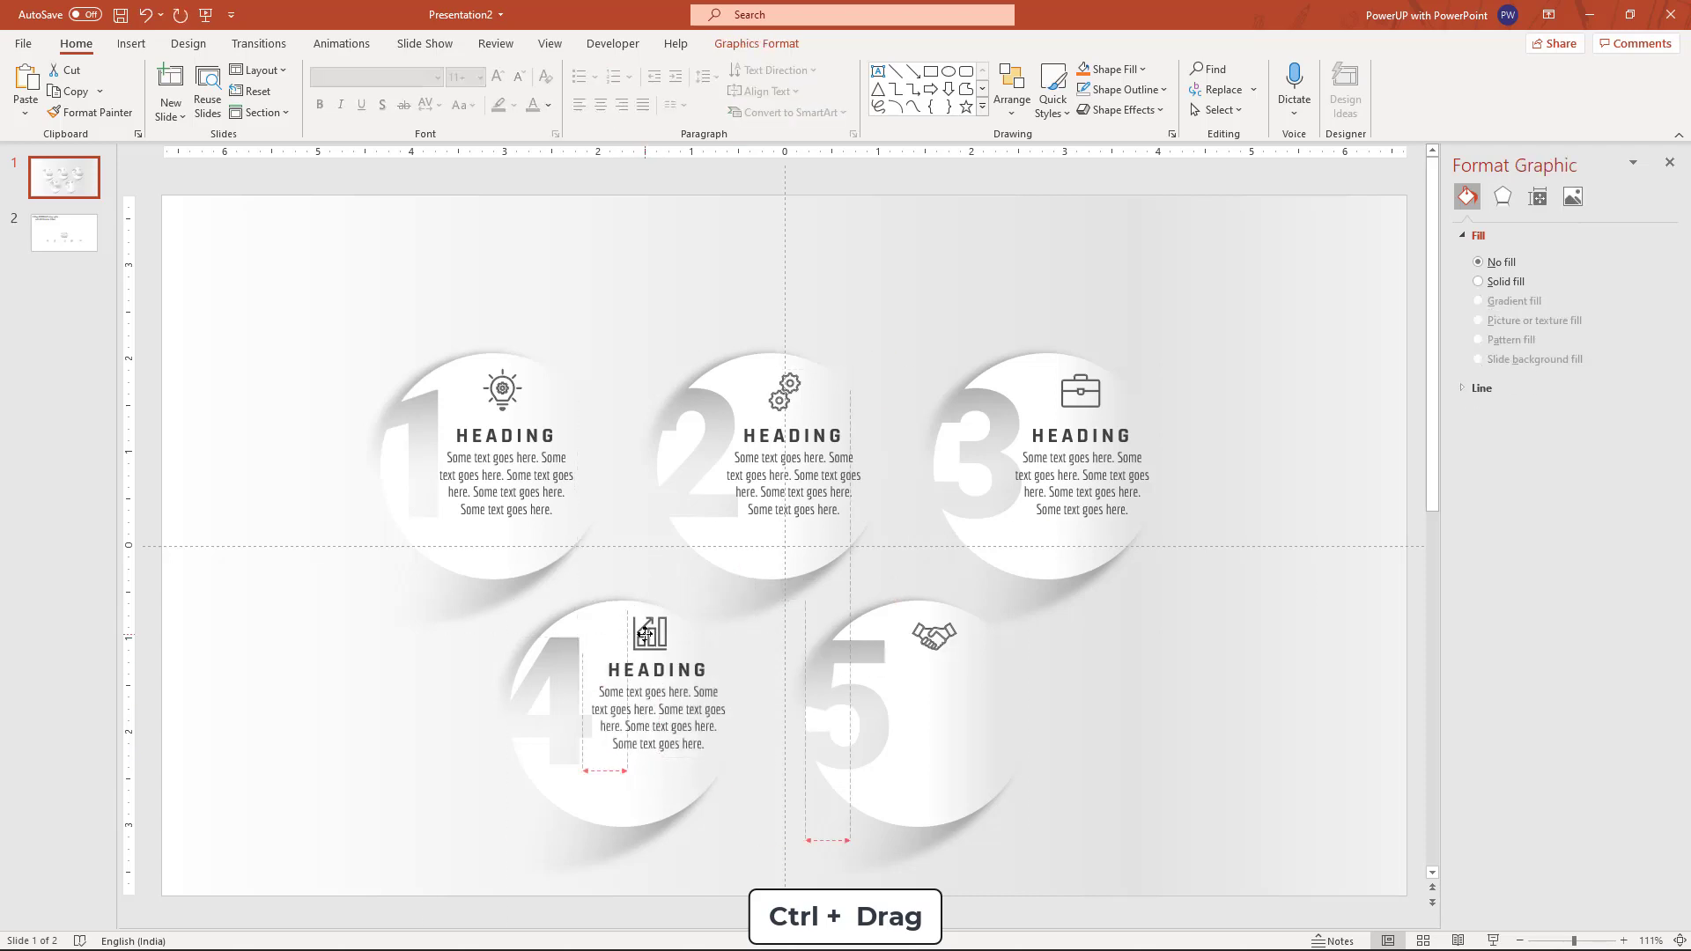
pyautogui.click(631, 754)
pyautogui.moveTo(628, 752); pyautogui.dragTo(930, 773)
pyautogui.click(935, 635)
pyautogui.moveTo(935, 635); pyautogui.dragTo(946, 635)
# Select the title text box on slide 2.
pyautogui.click(182, 604)
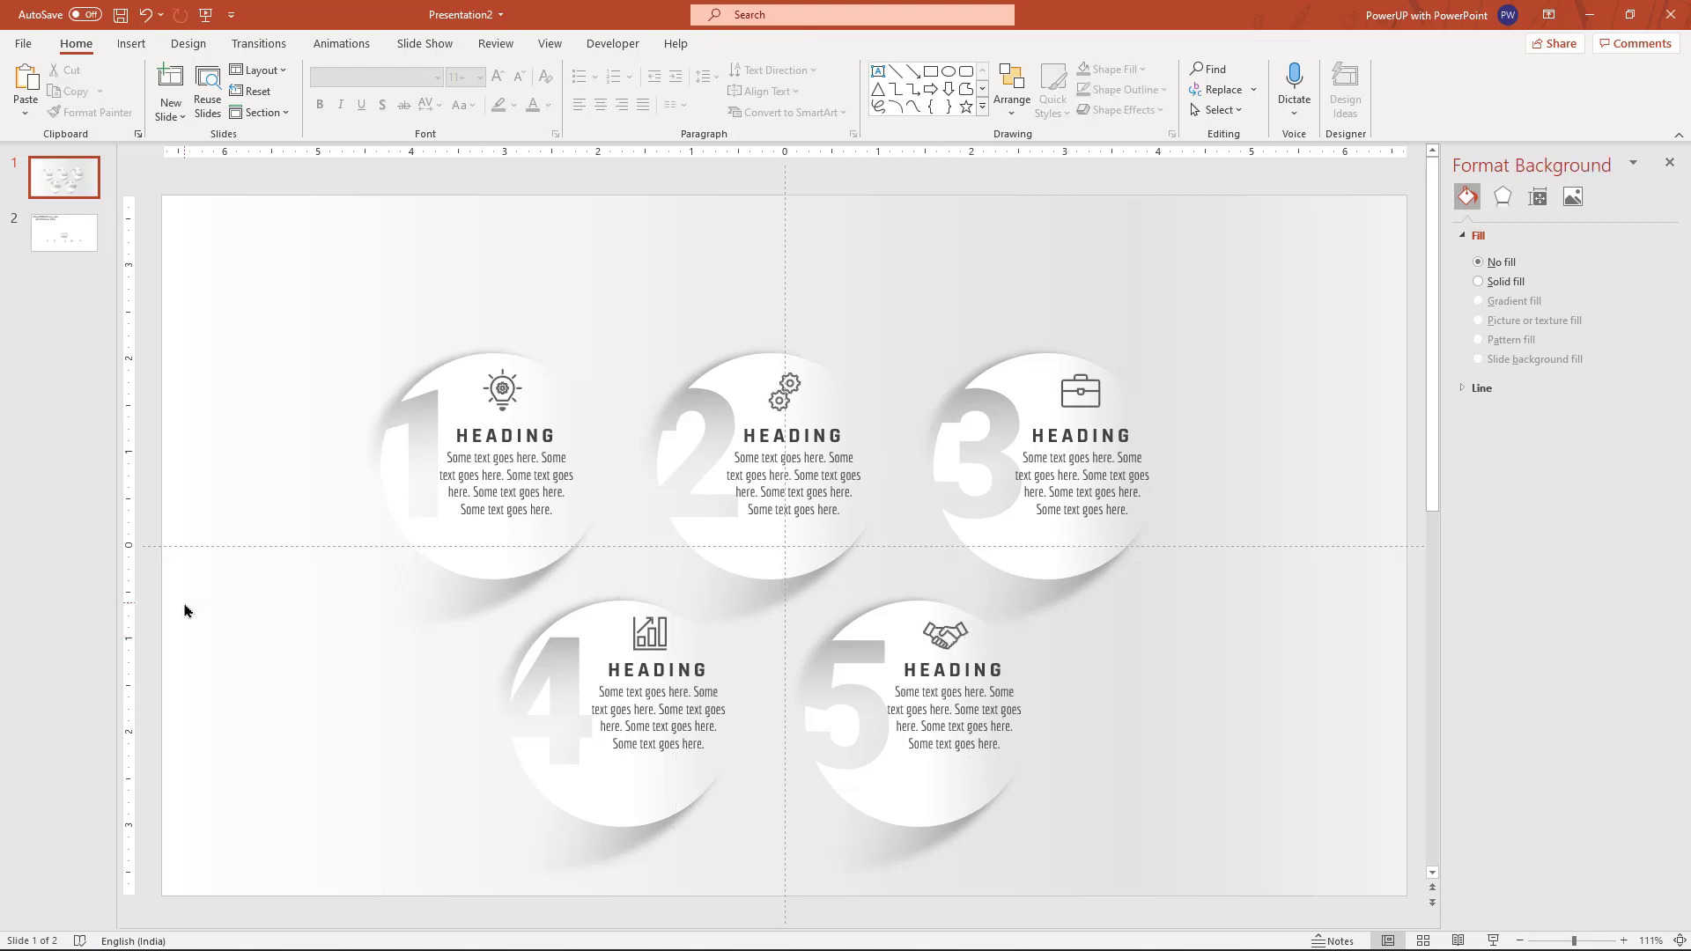
pyautogui.scroll(-3, 325, 366)
pyautogui.click(364, 319)
# Paste the '5 Step CIRCULAR Infographic with 3D Shadow Effect' title onto slide 1 and start the slideshow.
pyautogui.hotkey('ctrl', 'c')
pyautogui.click(70, 177)
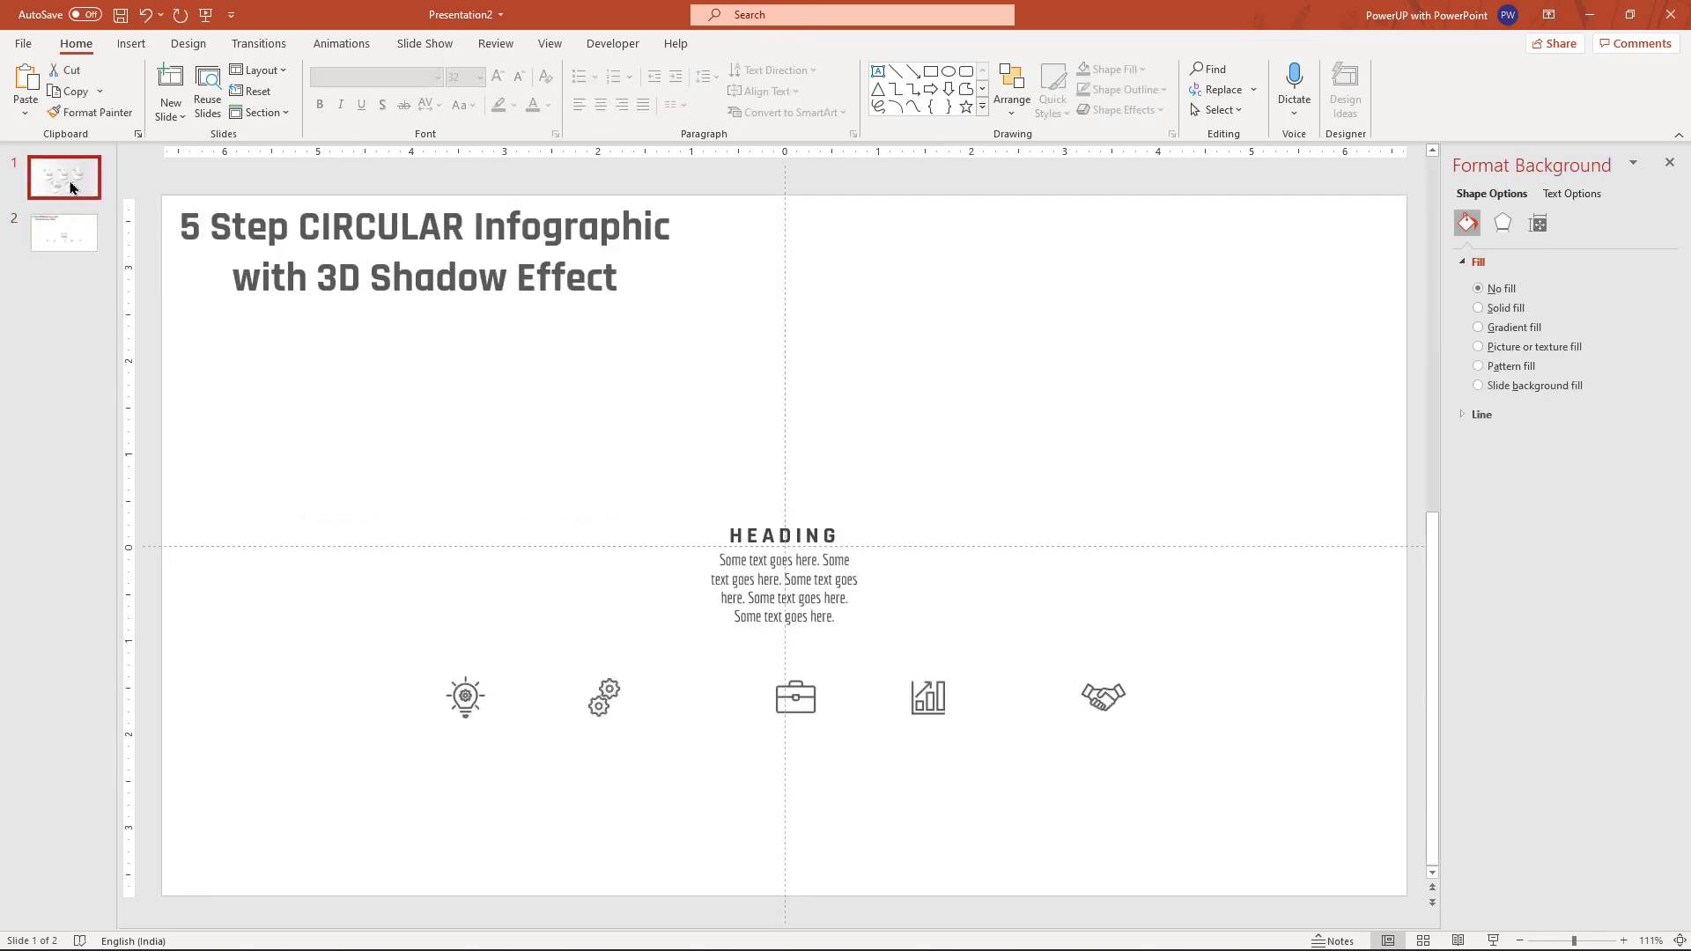
pyautogui.hotkey('ctrl', 'v')
pyautogui.click(219, 425)
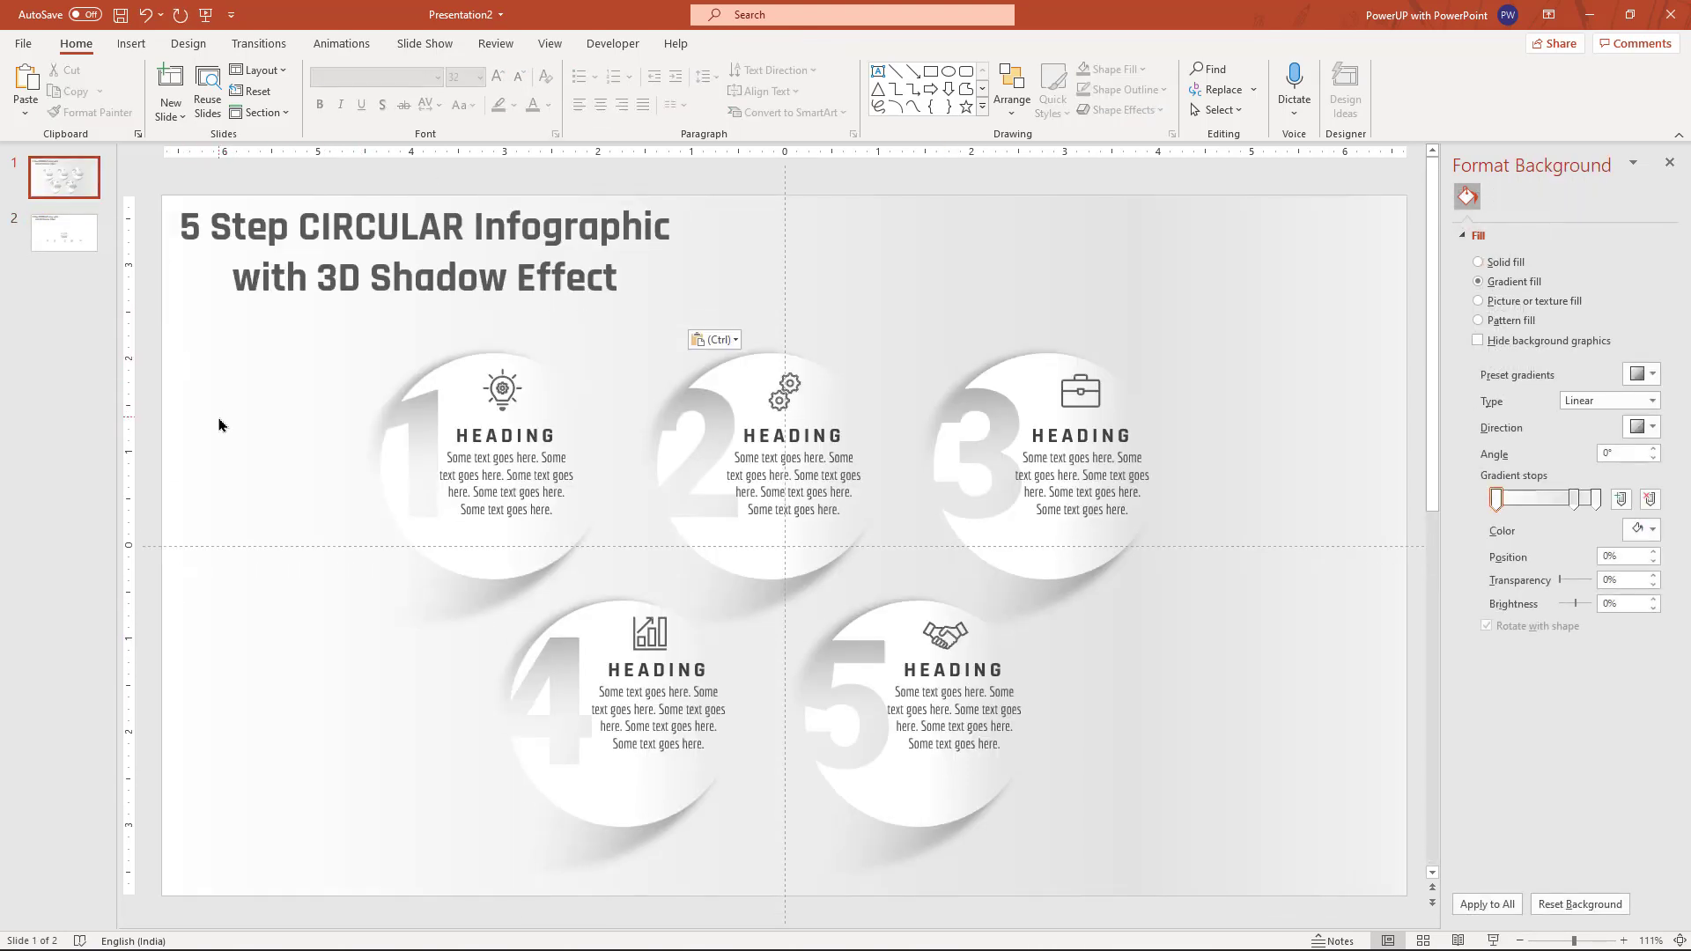
pyautogui.press('F5')
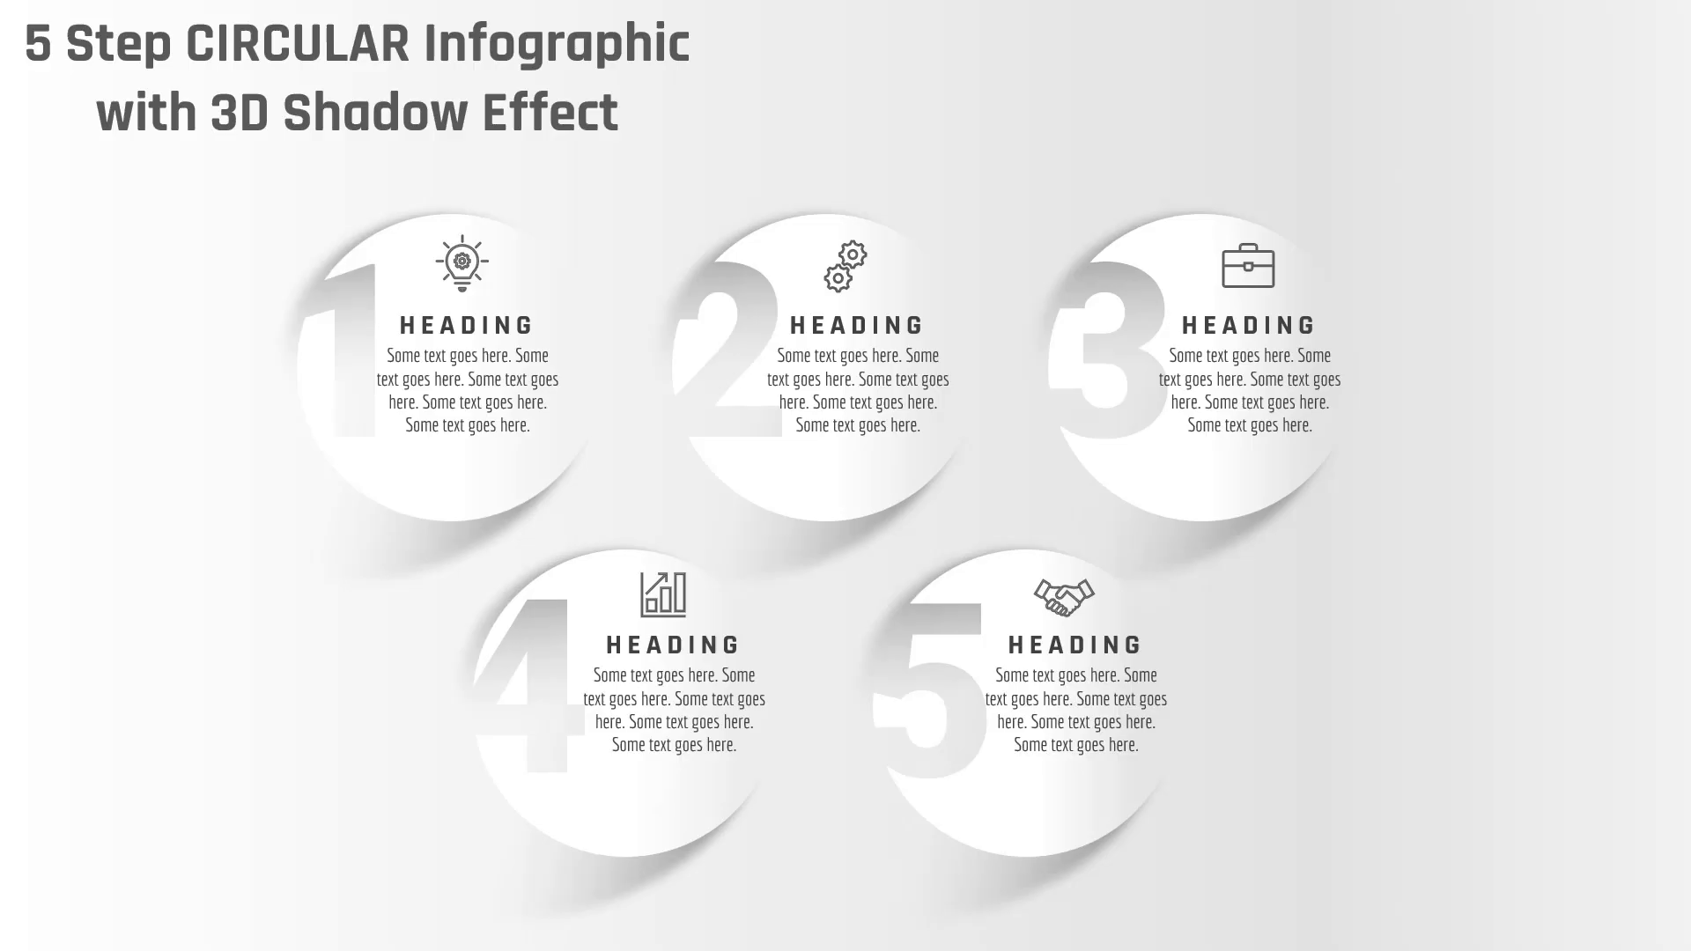